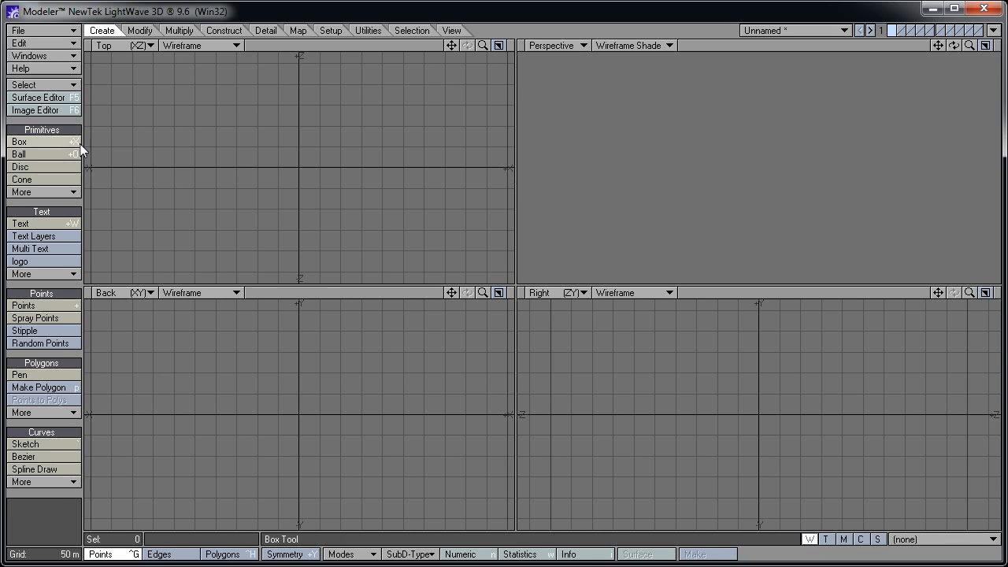
# Build a flat box on the Y axis, 500 m wide, 500 m deep and 0 m high
pyautogui.click(23, 142)
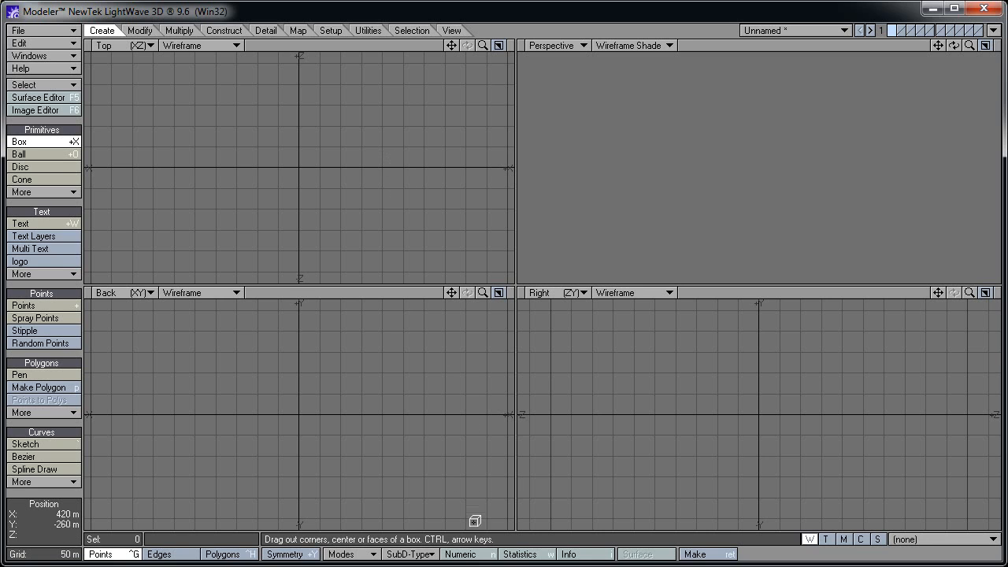
pyautogui.click(464, 554)
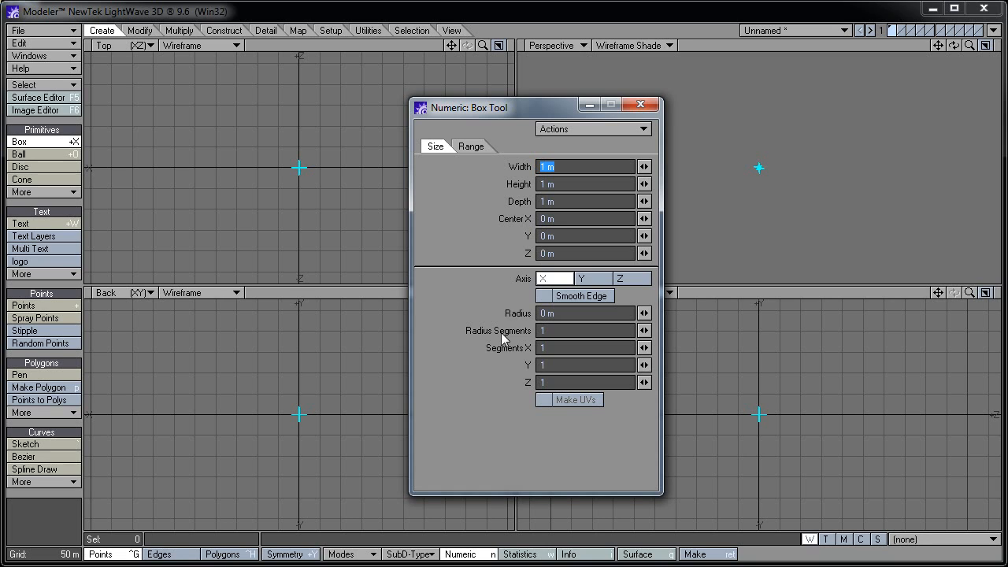
pyautogui.click(597, 279)
pyautogui.click(564, 167)
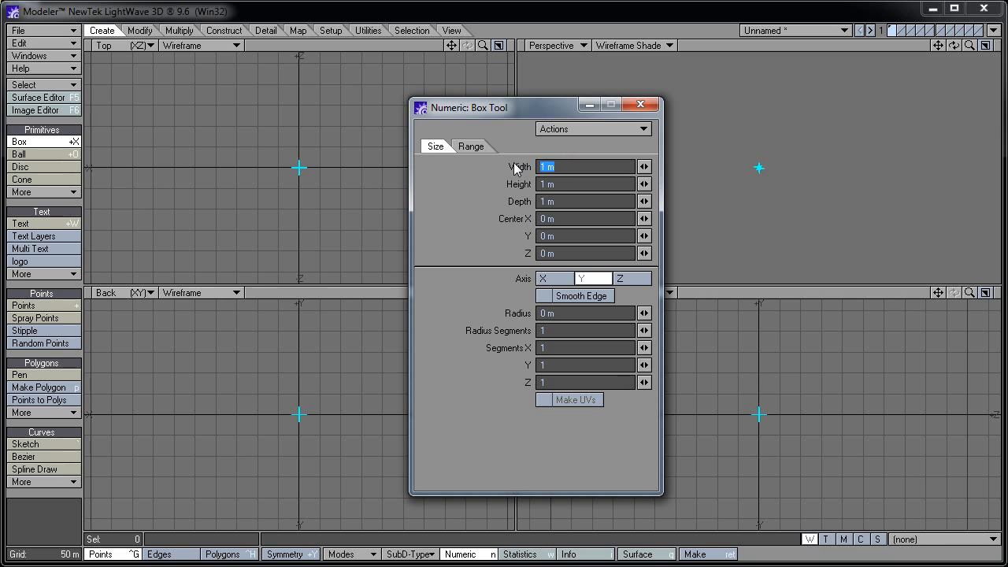
pyautogui.write('500')
pyautogui.press('Tab')
pyautogui.press('Tab')
pyautogui.write('5')
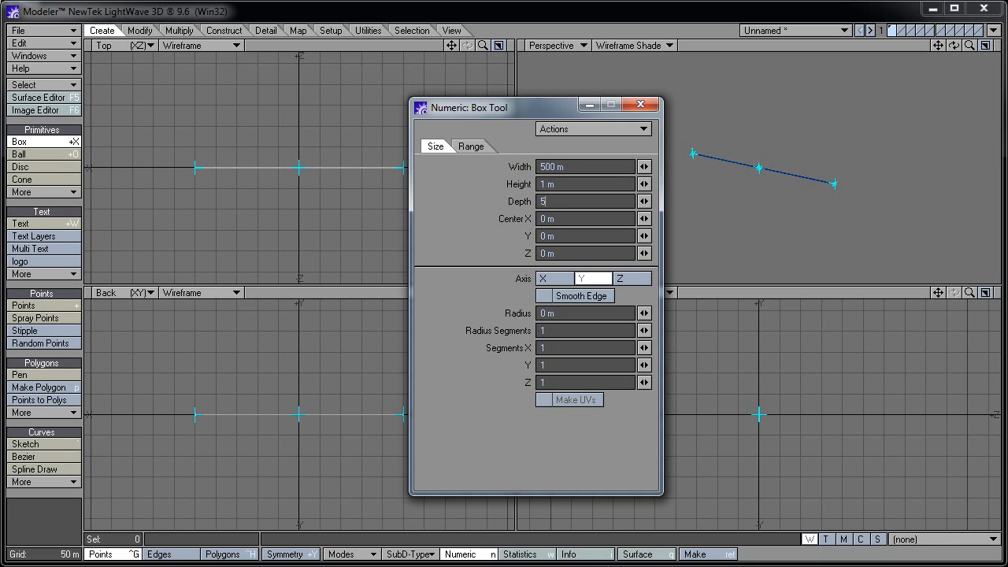
pyautogui.write('00')
pyautogui.press('Tab')
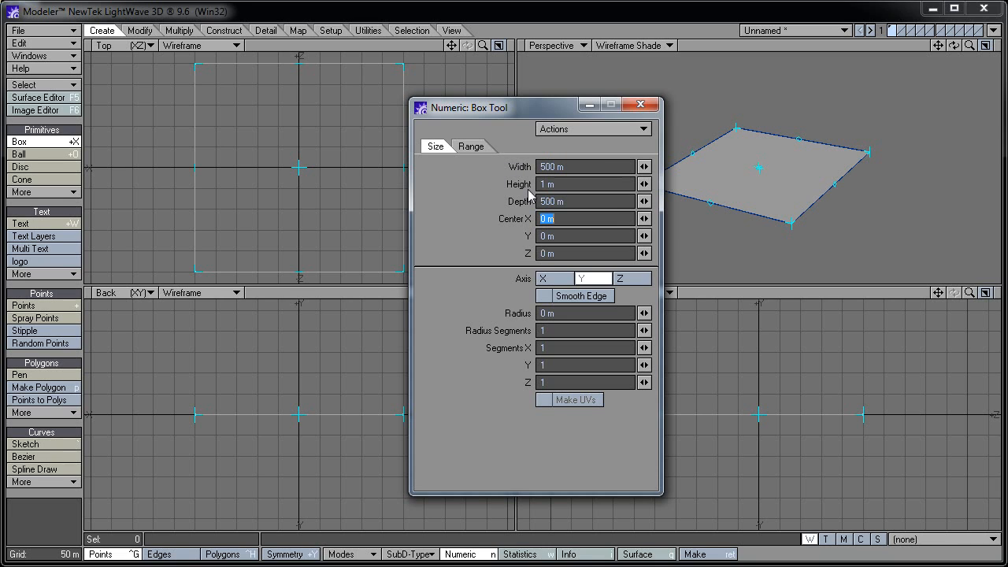
pyautogui.click(561, 183)
pyautogui.write('0')
pyautogui.press('Tab')
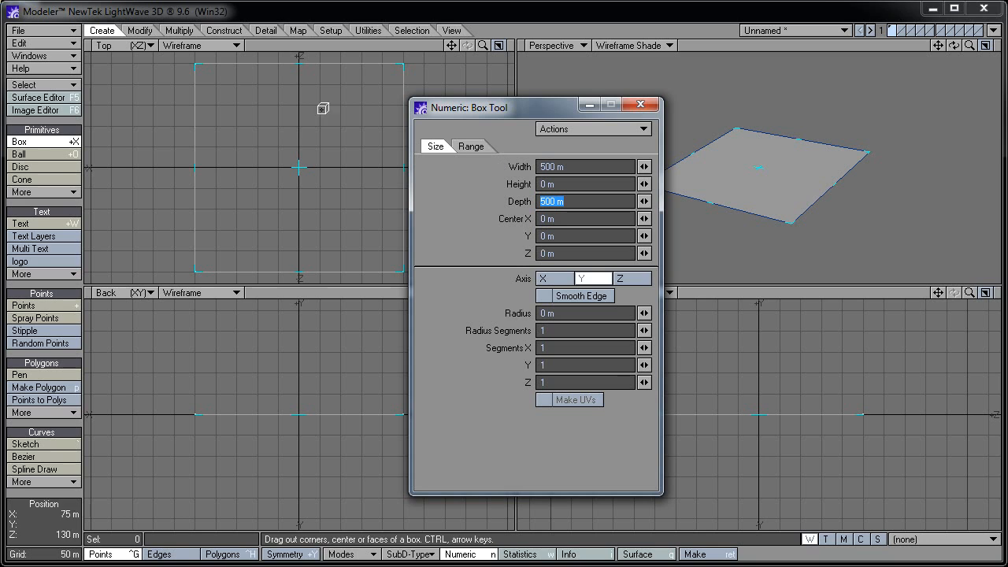
pyautogui.click(59, 142)
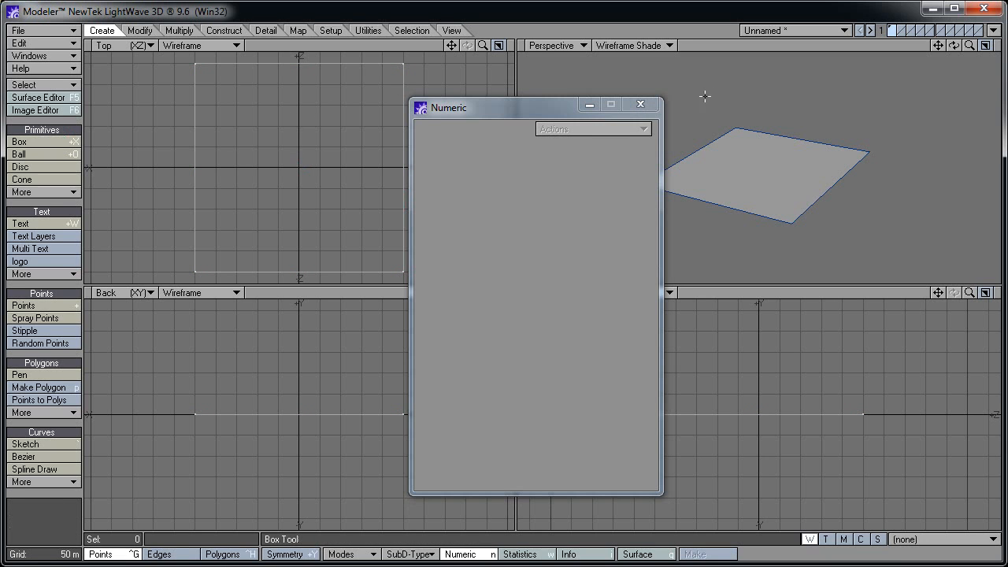
pyautogui.click(640, 104)
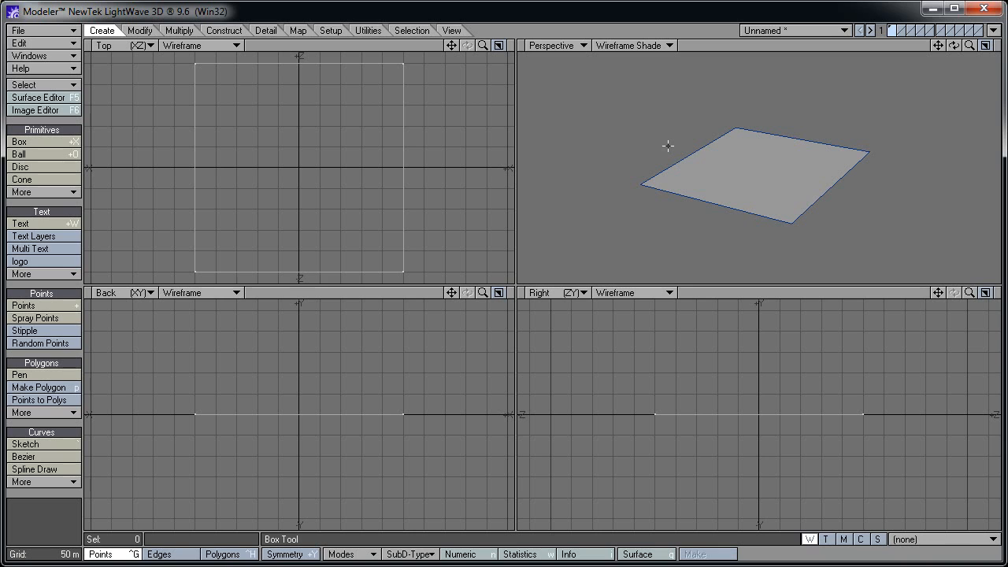
# Assign the surface name Floor to the plane
pyautogui.click(644, 554)
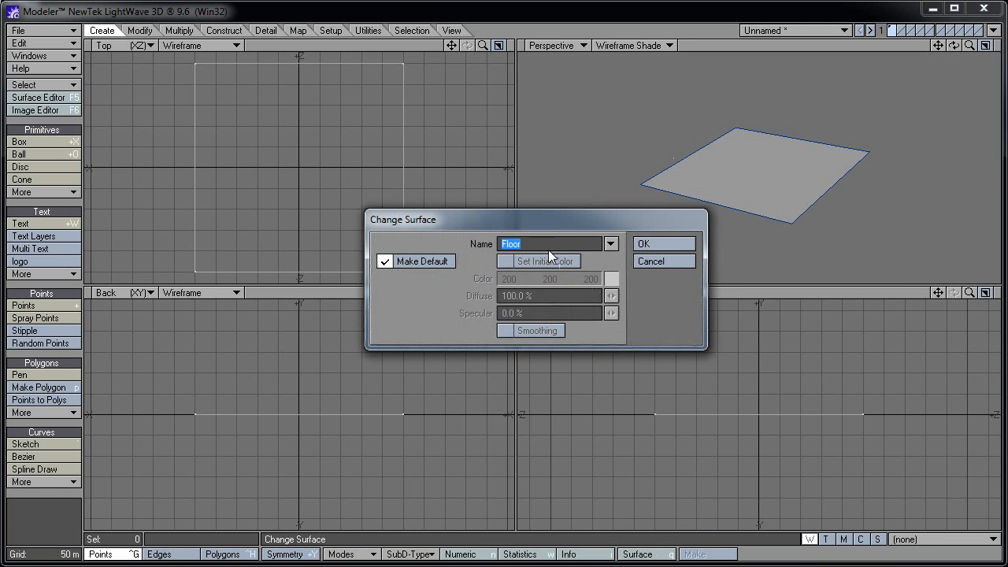
pyautogui.write('Floor')
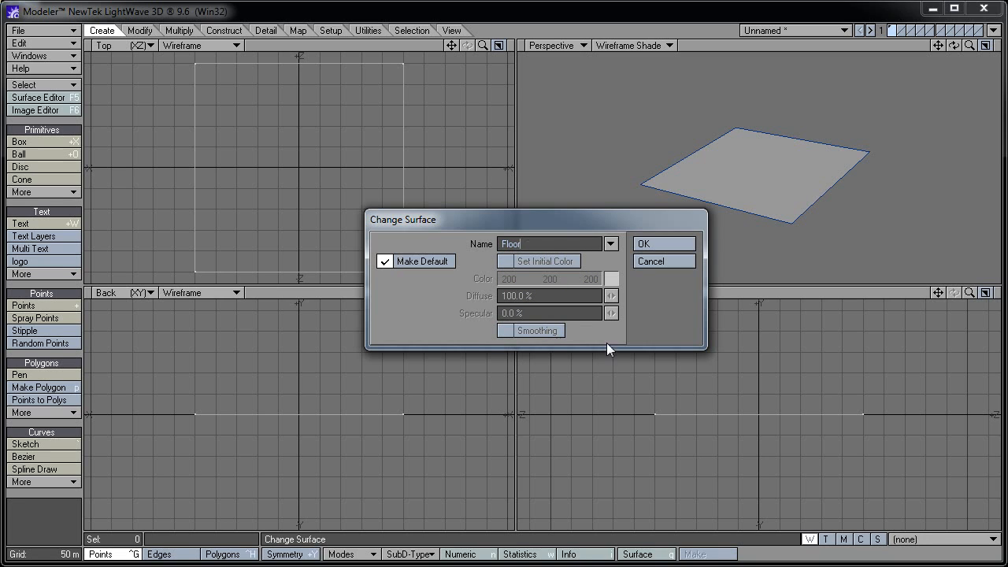
pyautogui.click(668, 247)
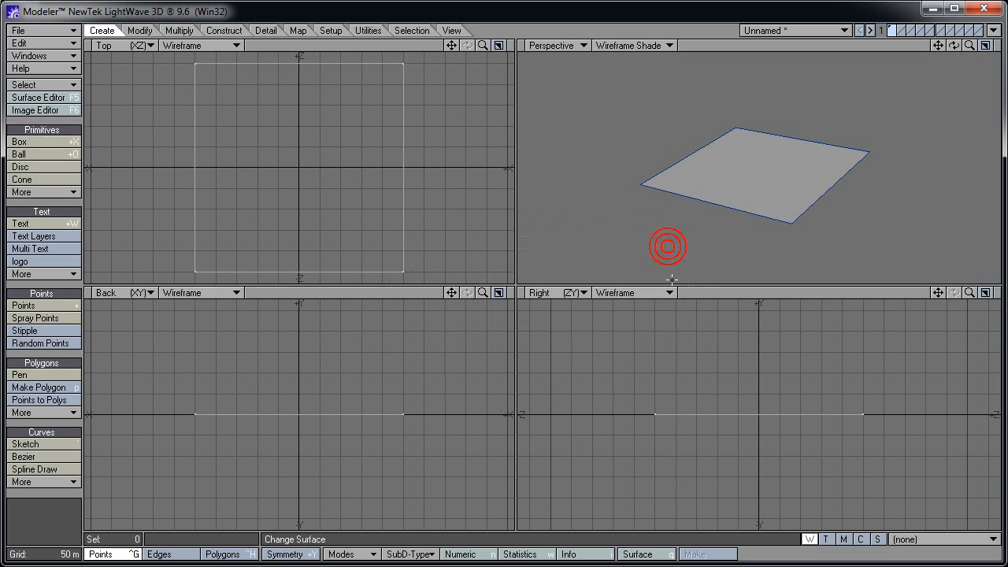
# Save the object as Floor, correcting the mistyped file name
pyautogui.click(67, 30)
pyautogui.click(73, 90)
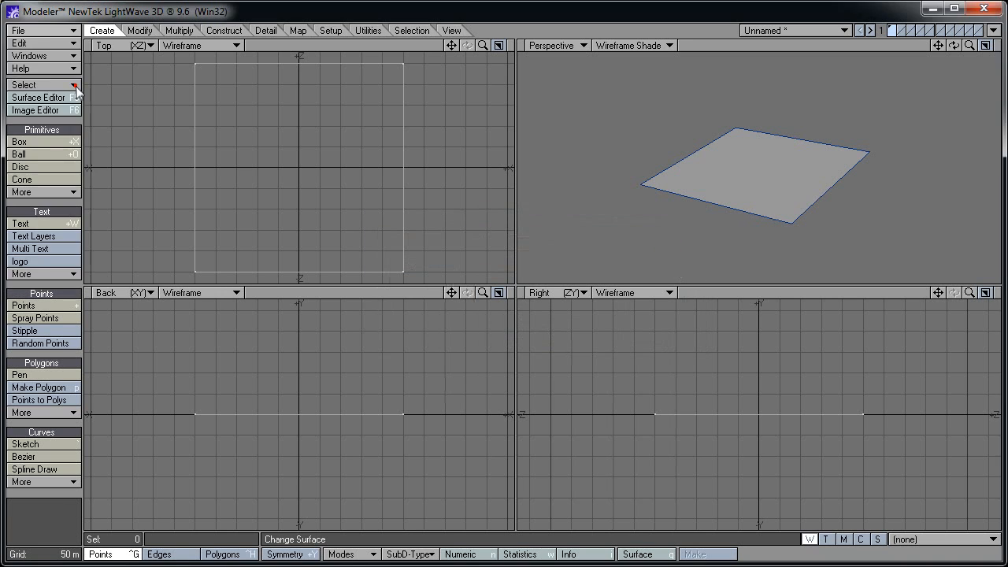
pyautogui.write('Fllo')
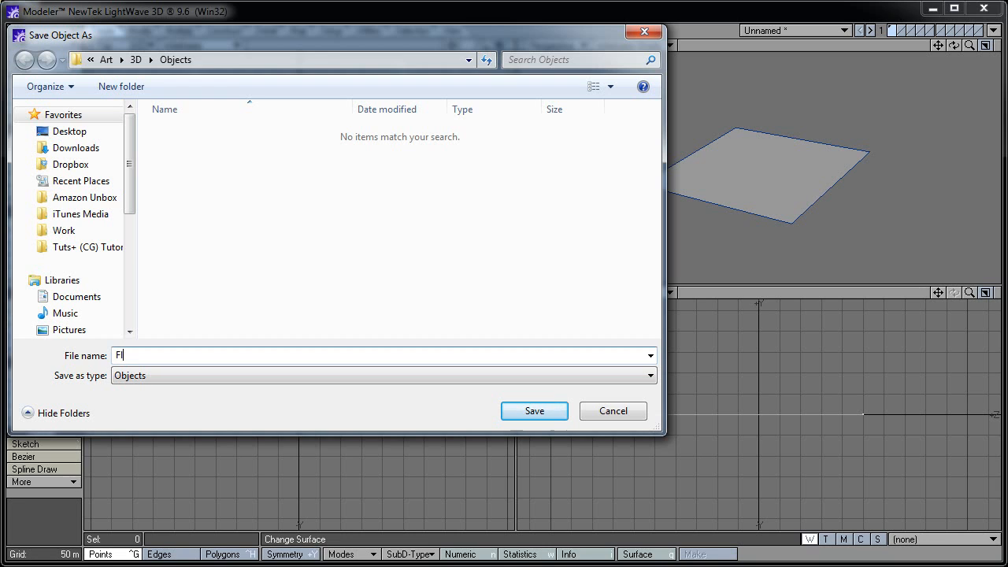
pyautogui.hotkey('shift', 'Left')
pyautogui.hotkey('shift', 'Left')
pyautogui.write('oor')
pyautogui.click(523, 410)
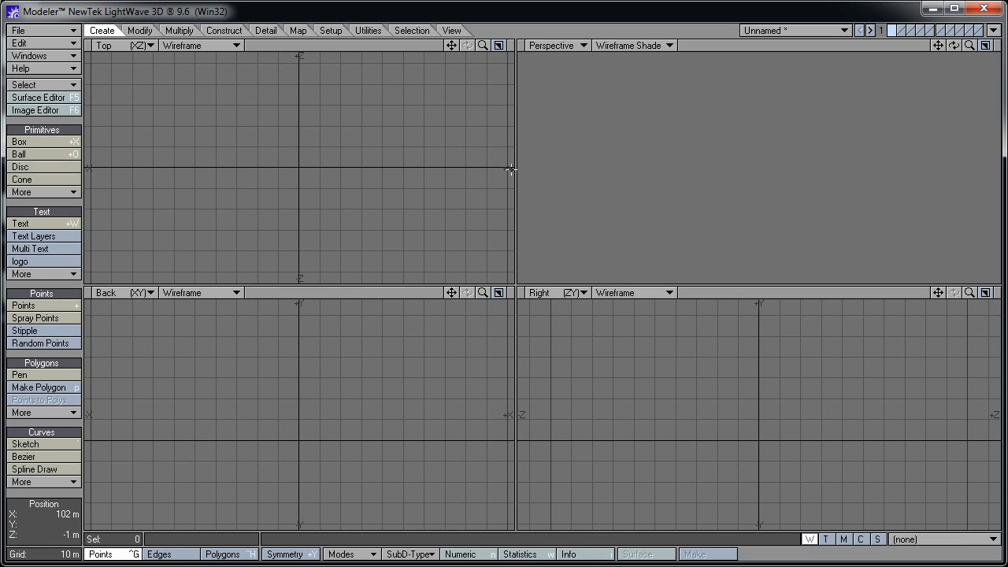
# Start a Y-axis disc with 400 sides, bottom 0 m and top 25 m
pyautogui.click(55, 166)
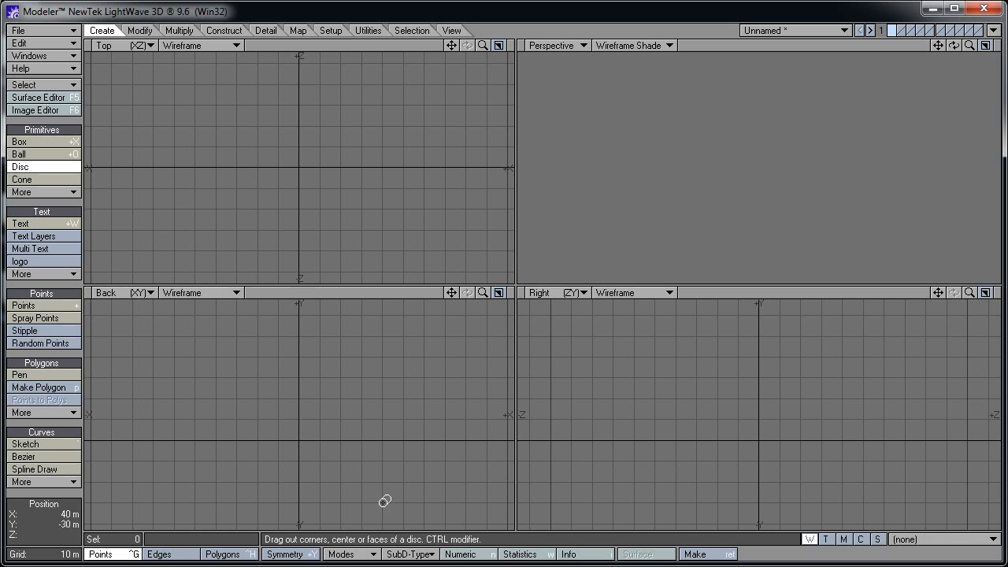
pyautogui.click(463, 555)
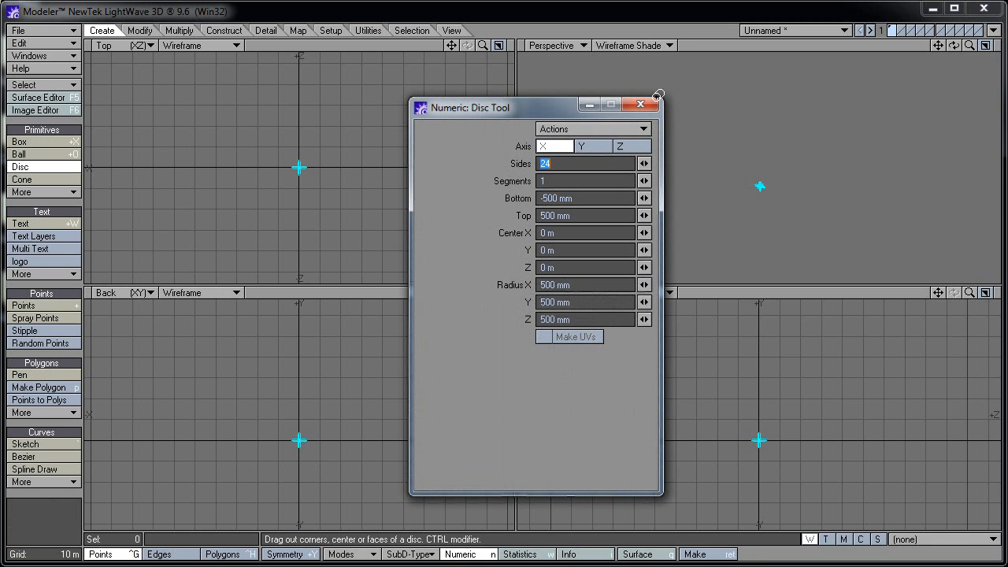
pyautogui.click(582, 148)
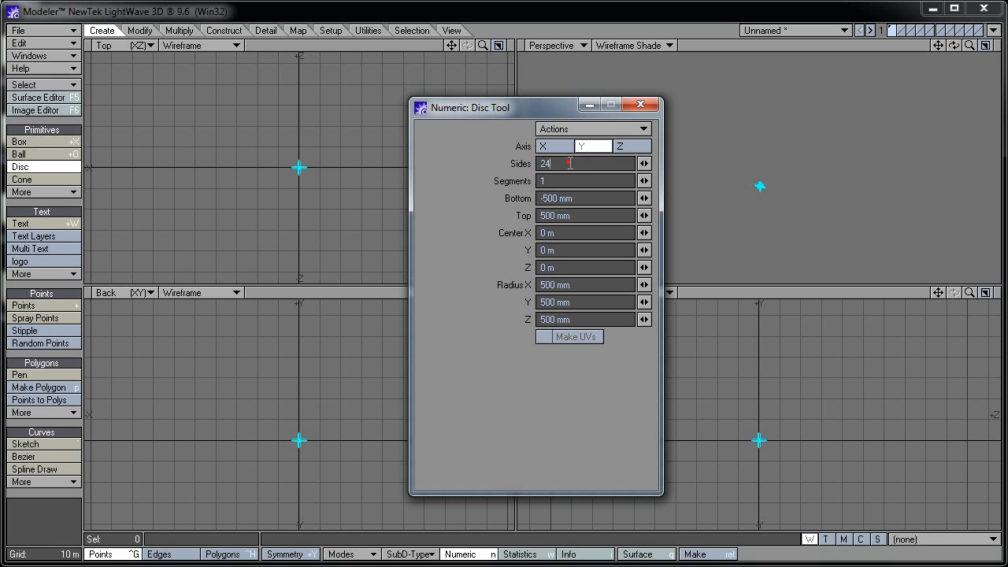
pyautogui.write('400')
pyautogui.press('Tab')
pyautogui.press('Tab')
pyautogui.write('0')
pyautogui.press('Tab')
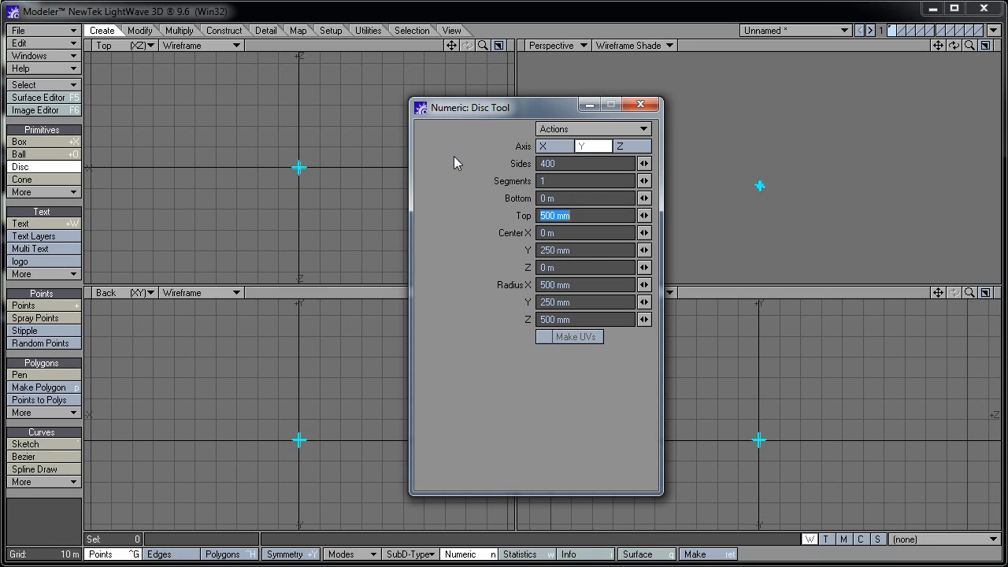
pyautogui.write('25')
pyautogui.press('Tab')
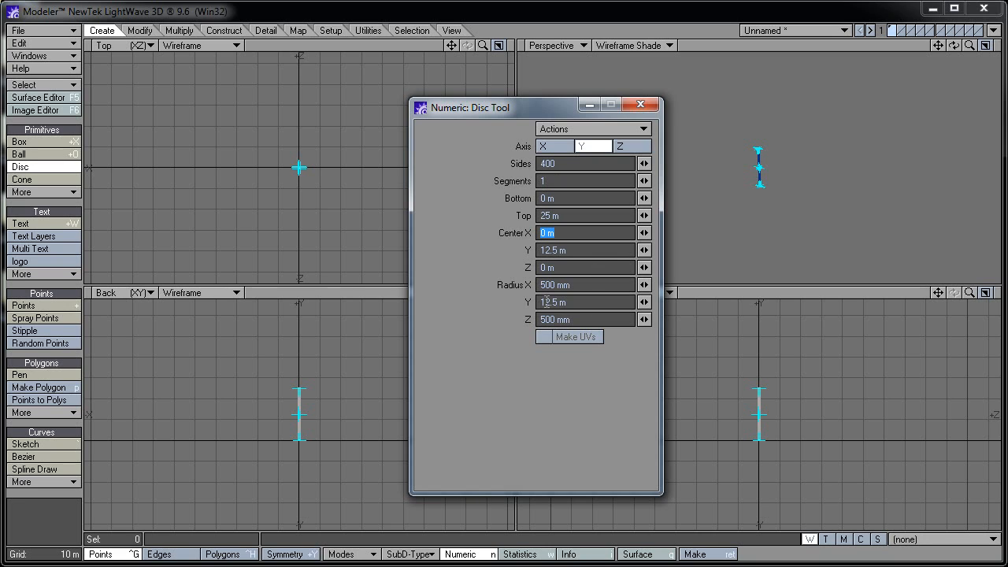
# Set the disc's X and Z radius to 50 m and commit it
pyautogui.click(579, 283)
pyautogui.write('50')
pyautogui.press('Tab')
pyautogui.press('Tab')
pyautogui.write('50')
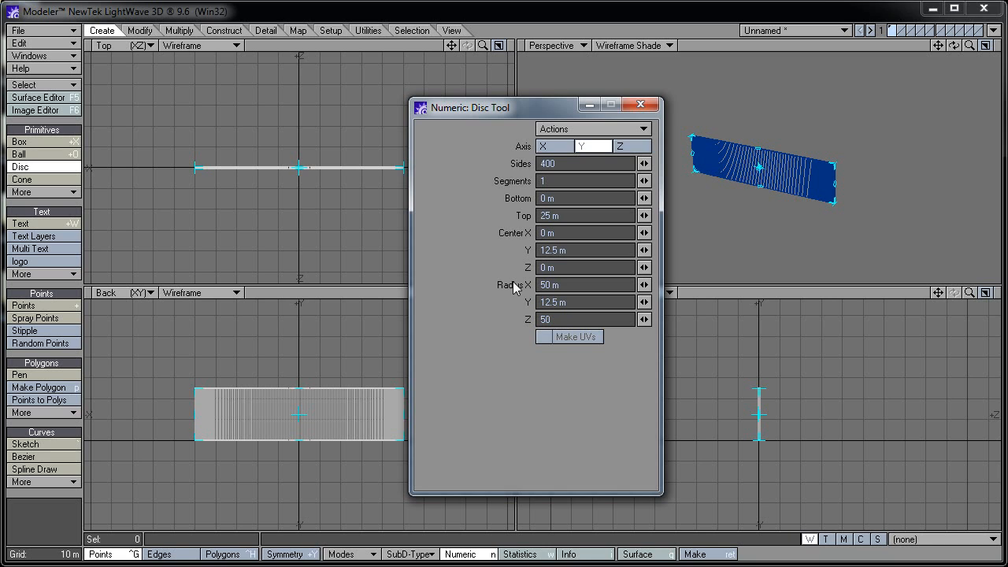
pyautogui.hotkey('shift', 'Tab')
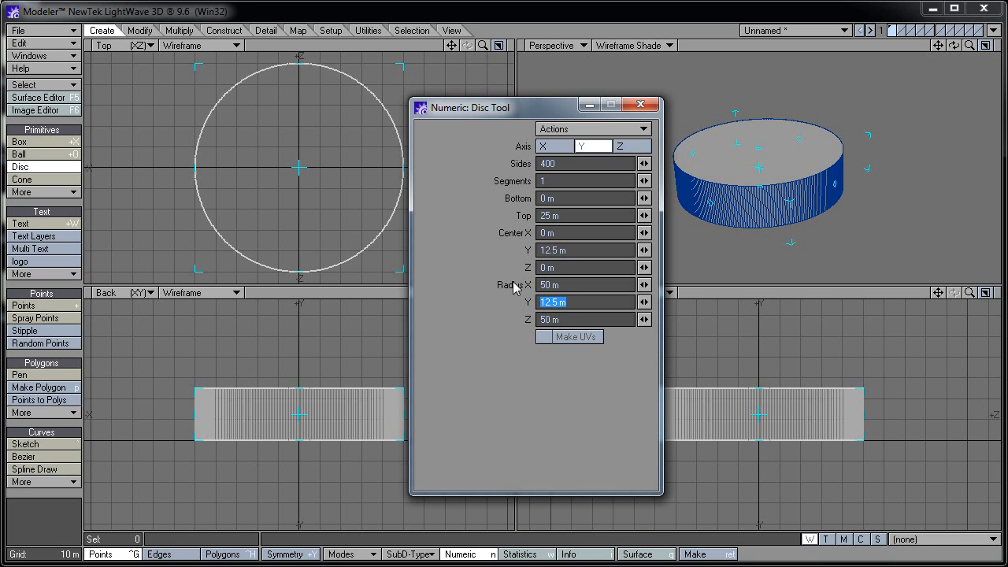
pyautogui.click(69, 167)
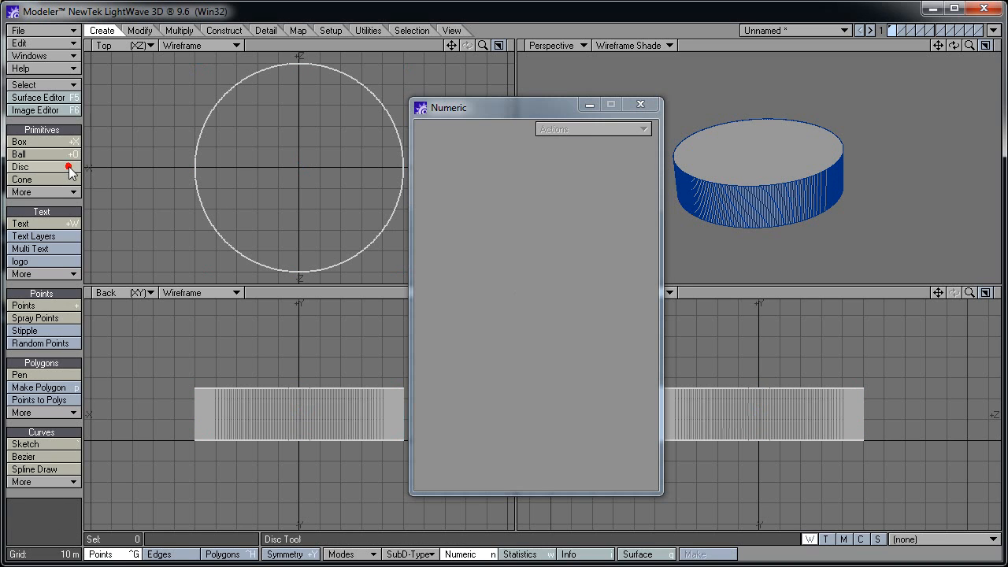
pyautogui.click(640, 105)
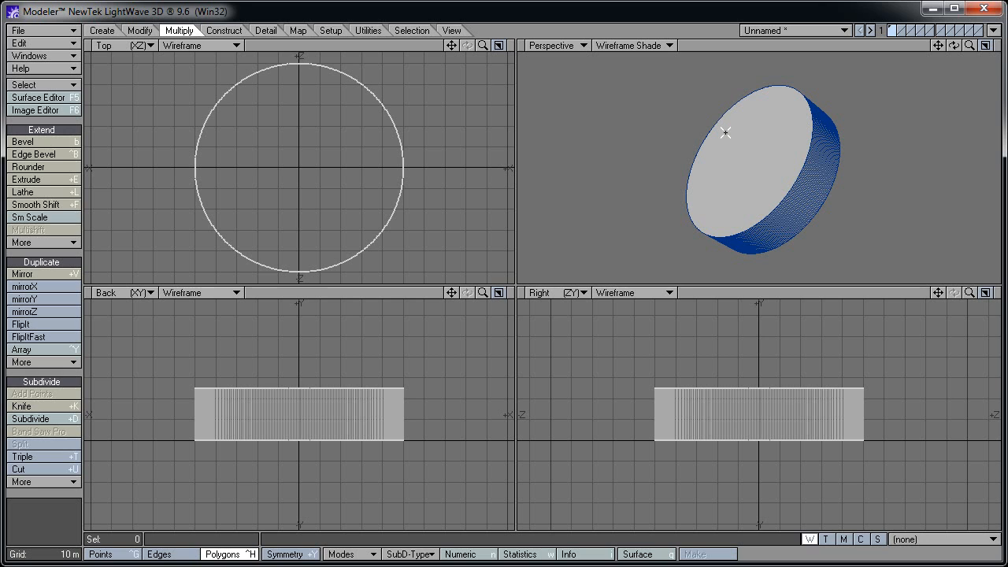
# Select both end caps of the disc
pyautogui.click(674, 29)
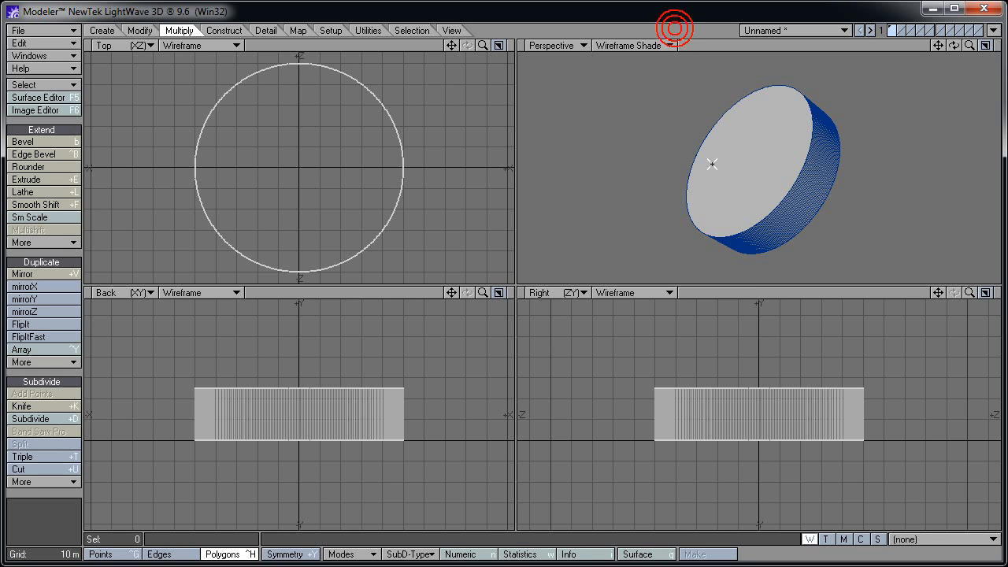
pyautogui.keyDown('alt'); pyautogui.moveTo(762, 177); pyautogui.dragTo(732, 170); pyautogui.keyUp('alt')
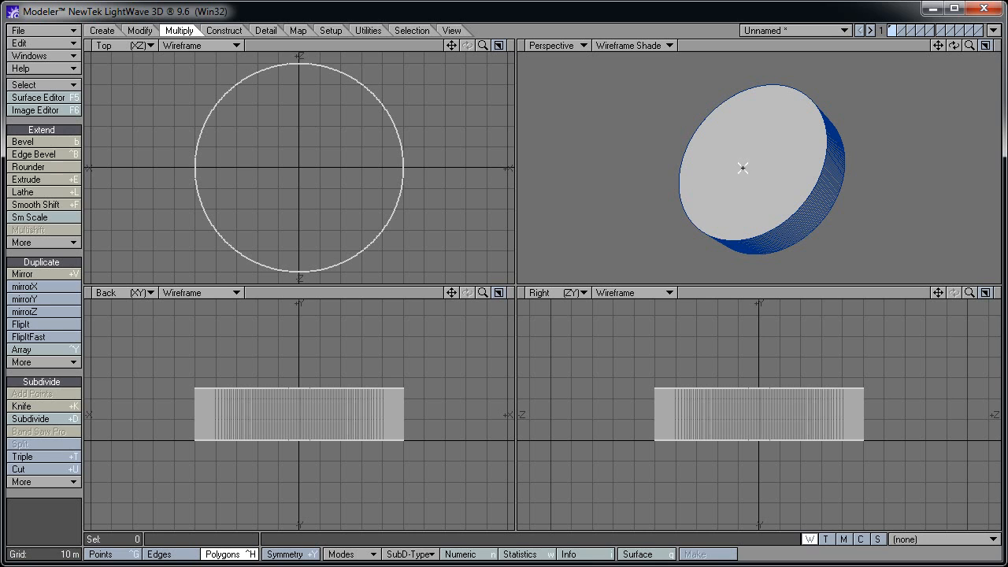
pyautogui.click(748, 167)
pyautogui.keyDown('alt'); pyautogui.moveTo(863, 206); pyautogui.dragTo(766, 160); pyautogui.keyUp('alt')
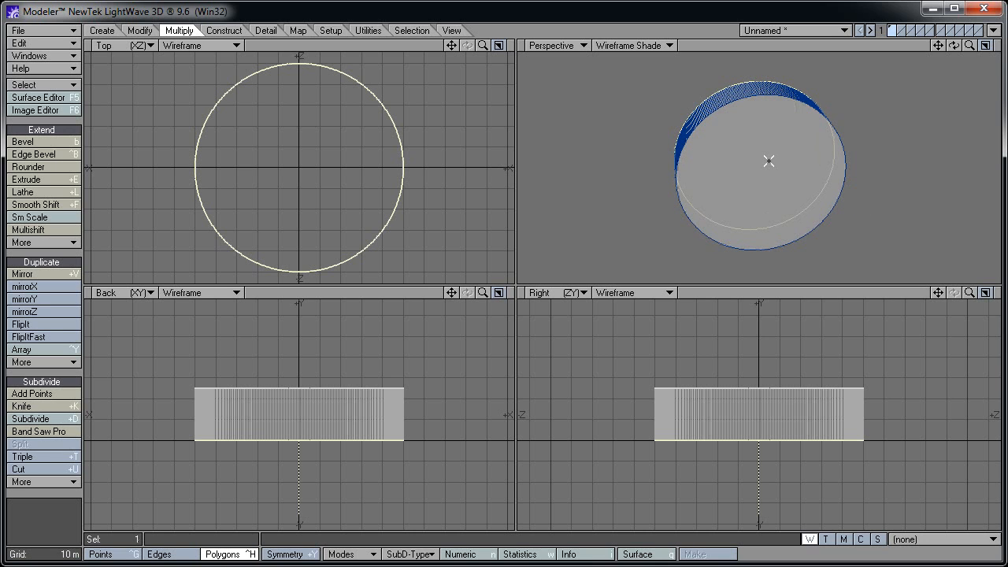
pyautogui.click(766, 160)
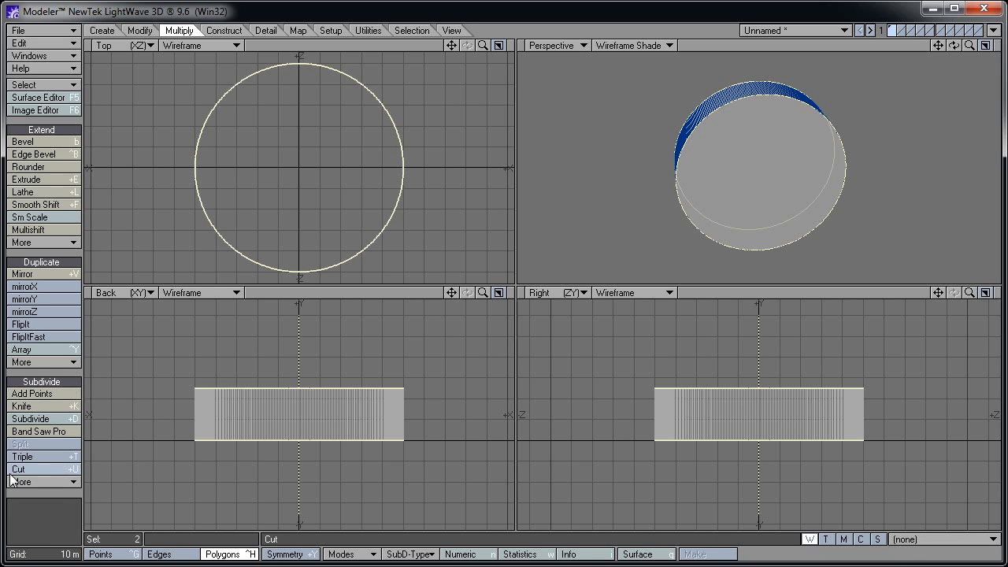
# Convert both caps into centre poles, then deselect the two leftover points
pyautogui.click(61, 482)
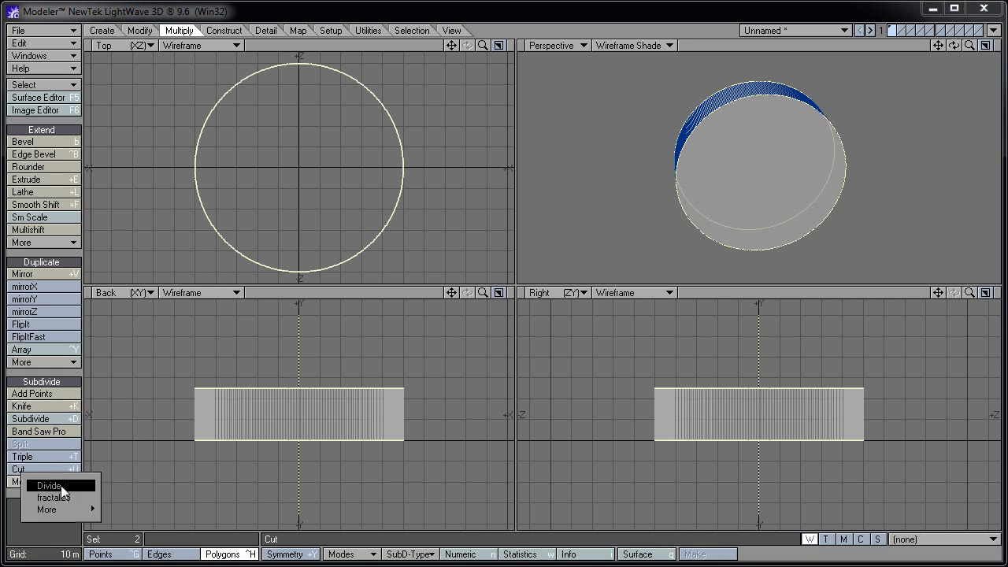
pyautogui.moveTo(49, 508)
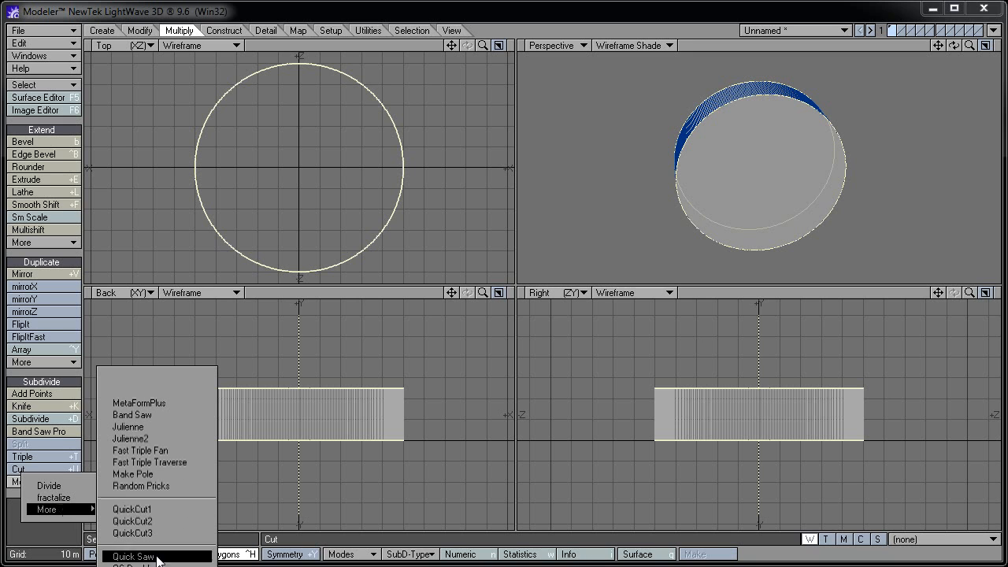
pyautogui.click(152, 476)
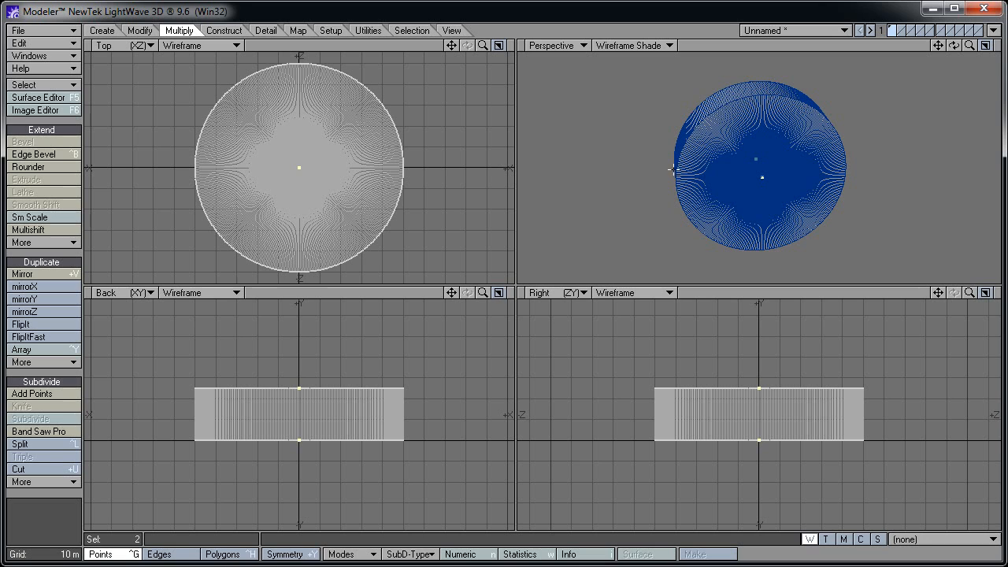
pyautogui.keyDown('alt'); pyautogui.moveTo(653, 154); pyautogui.dragTo(792, 192); pyautogui.keyUp('alt')
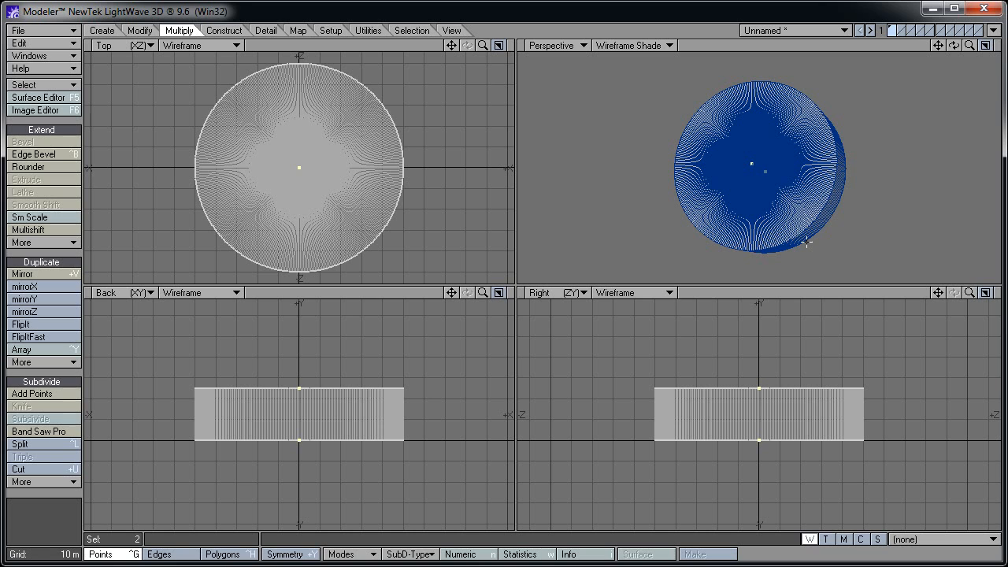
pyautogui.moveTo(746, 371)
pyautogui.mouseDown(button='right')
pyautogui.moveTo(777, 462)
pyautogui.moveTo(792, 405)
pyautogui.mouseUp(button='right')
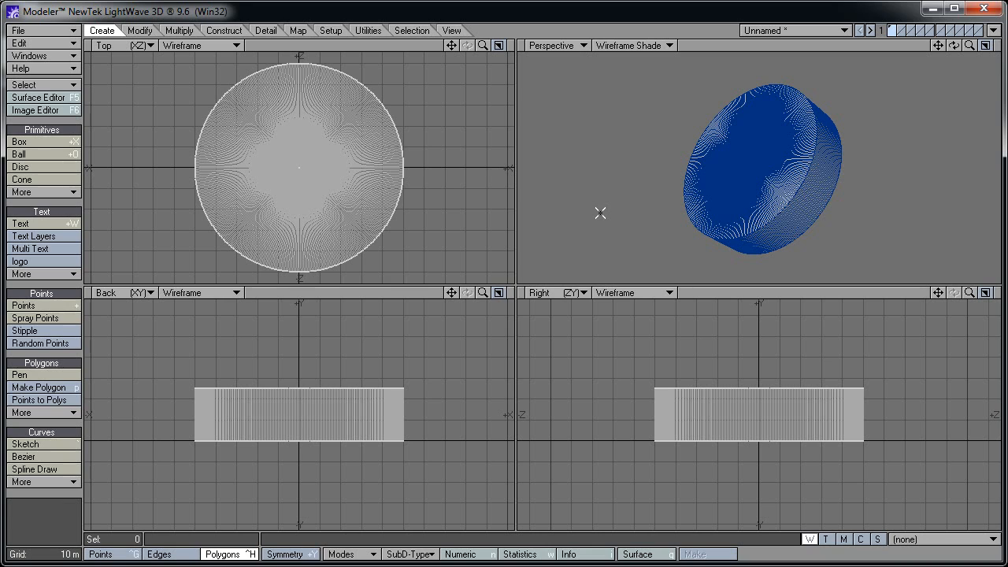
# Select one wedge's edge polygons, invert the selection and delete everything else
pyautogui.press('g')
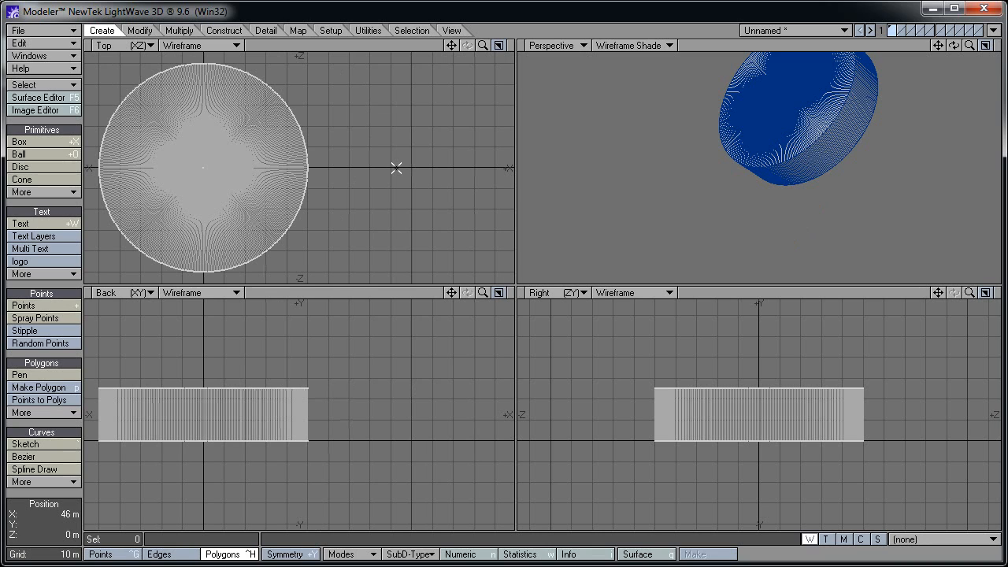
pyautogui.scroll(5, 396, 167)
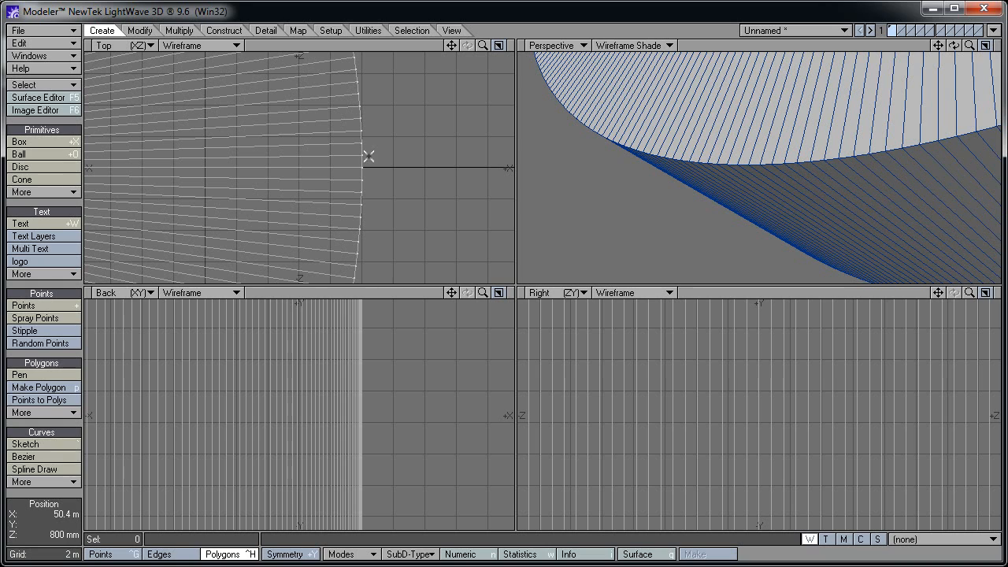
pyautogui.moveTo(353, 157)
pyautogui.mouseDown()
pyautogui.moveTo(362, 130)
pyautogui.moveTo(358, 162)
pyautogui.mouseUp()
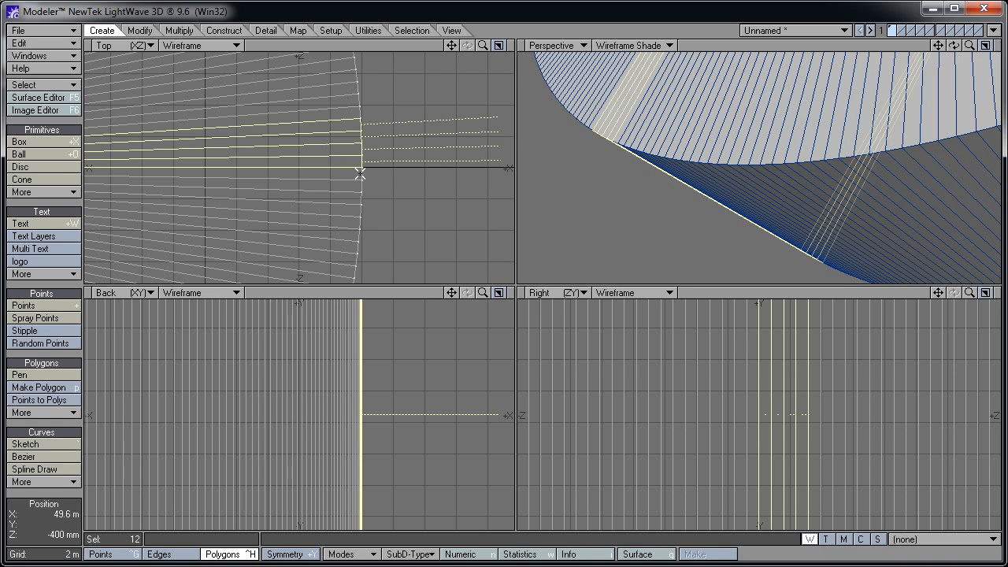
pyautogui.press('a')
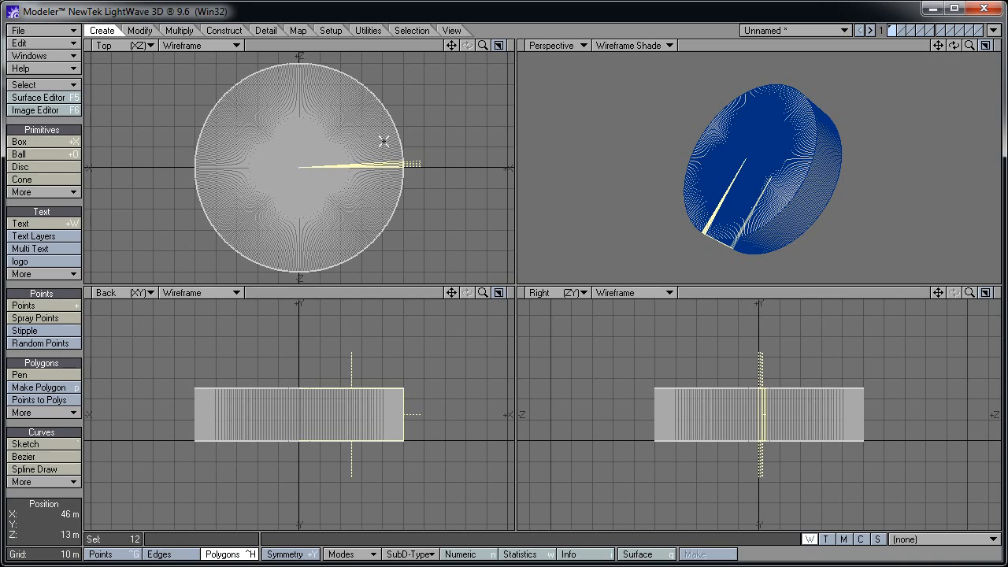
pyautogui.click(73, 85)
pyautogui.click(77, 84)
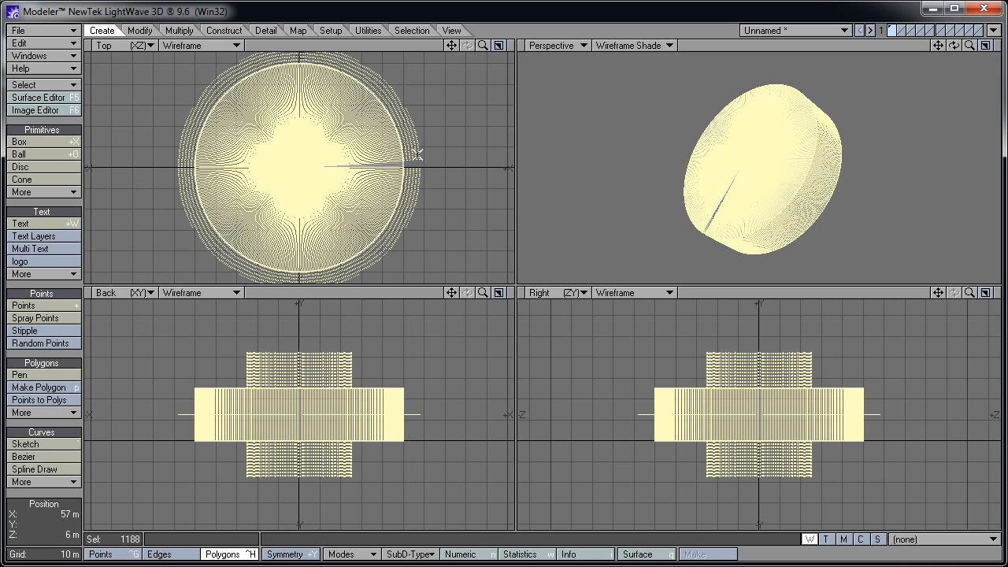
pyautogui.press('Delete')
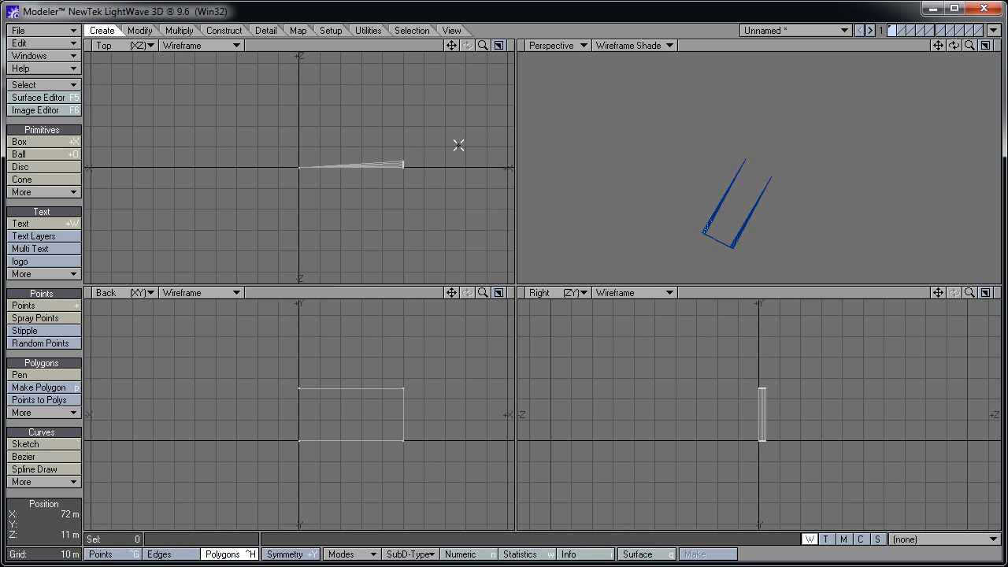
# In Points mode, cap one open side of the wedge with a new polygon
pyautogui.press('a')
pyautogui.keyDown('alt'); pyautogui.moveTo(671, 241); pyautogui.dragTo(792, 186); pyautogui.keyUp('alt')
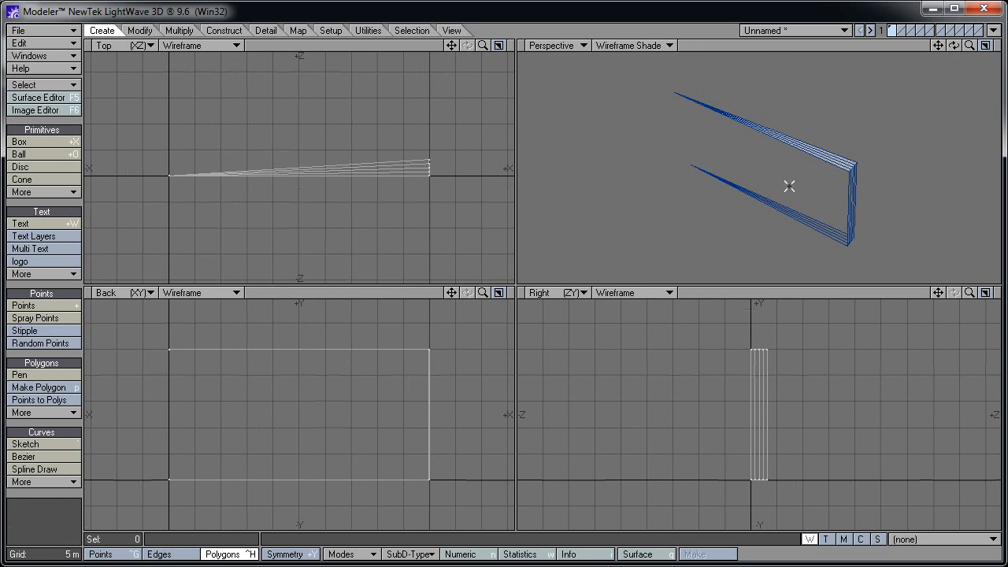
pyautogui.keyDown('alt'); pyautogui.moveTo(893, 196); pyautogui.dragTo(713, 198); pyautogui.keyUp('alt')
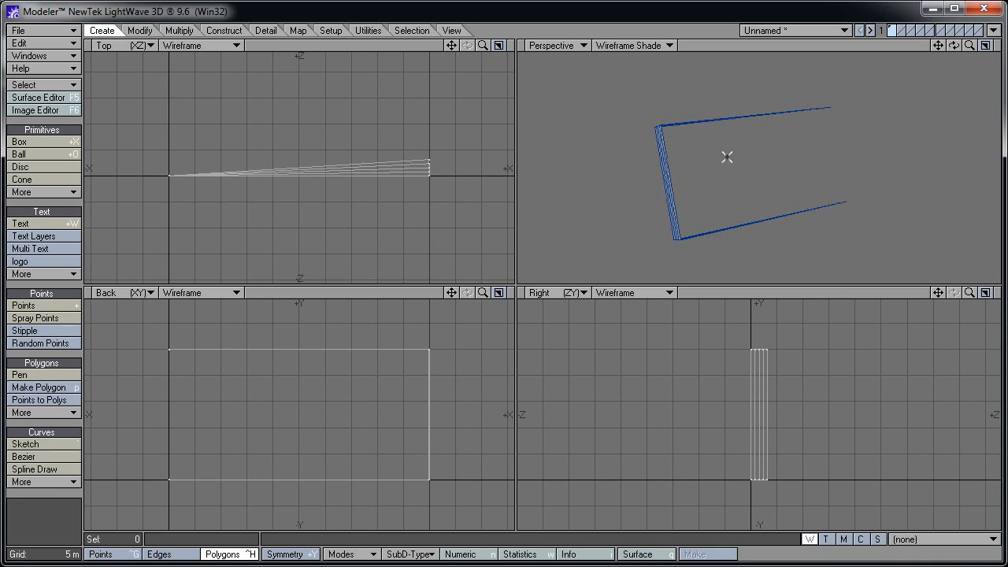
pyautogui.keyDown('alt'); pyautogui.moveTo(662, 171); pyautogui.dragTo(819, 184); pyautogui.keyUp('alt')
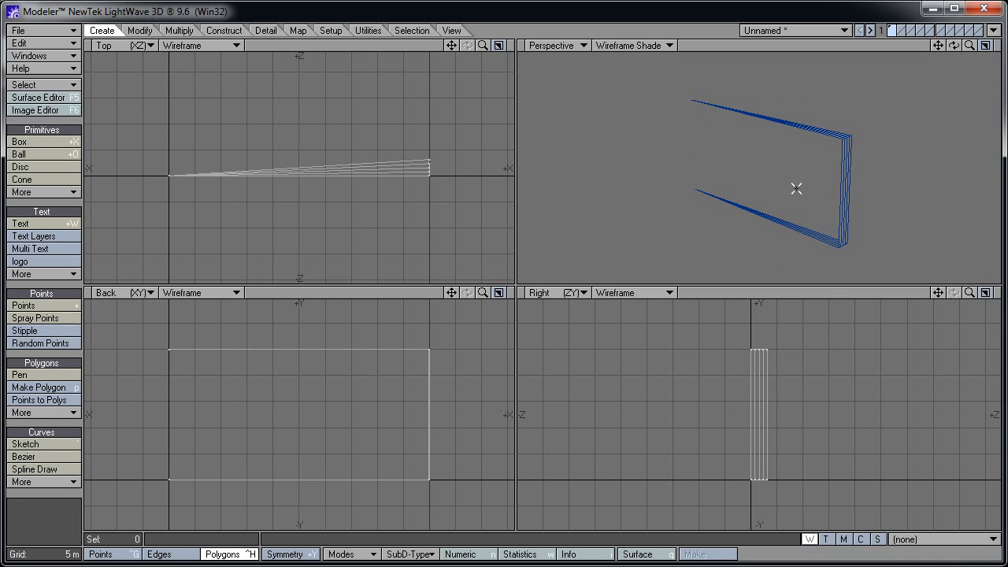
pyautogui.press('KP_0')
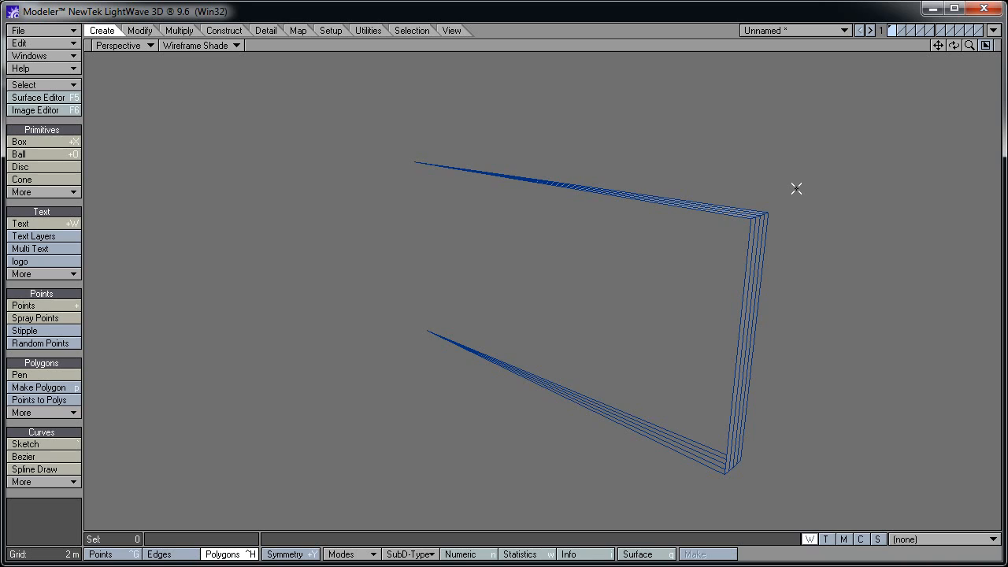
pyautogui.click(115, 553)
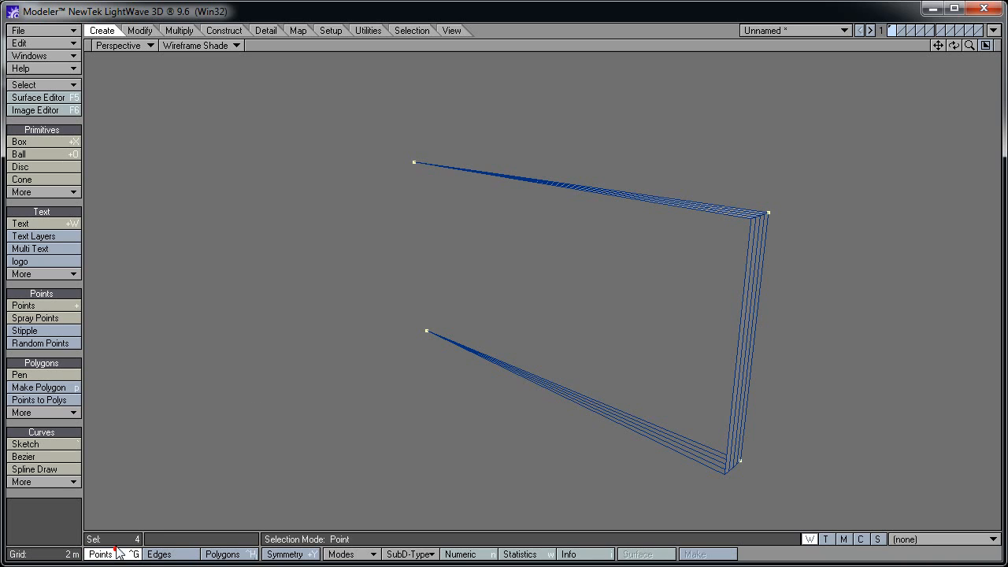
pyautogui.press('/')
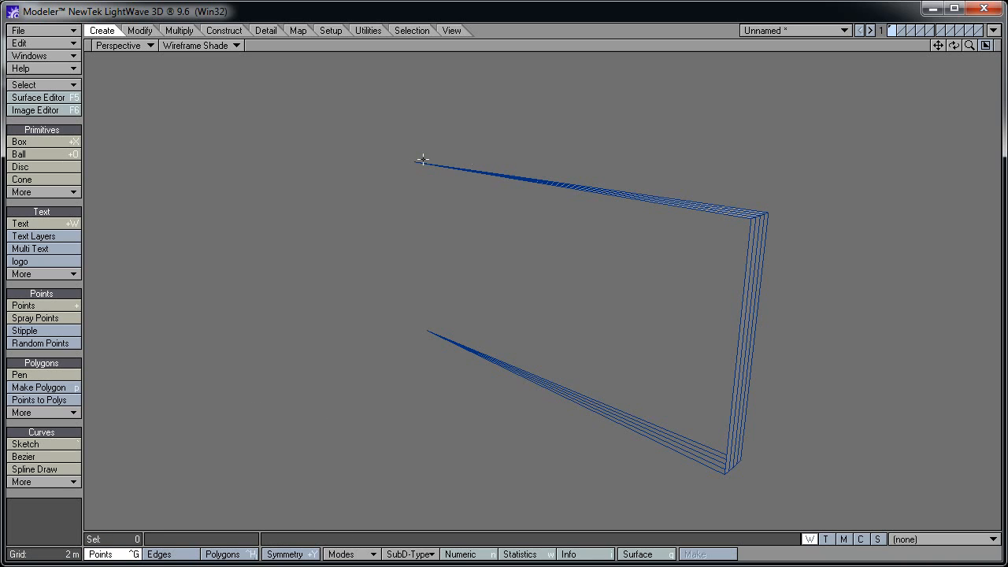
pyautogui.click(412, 160)
pyautogui.click(53, 388)
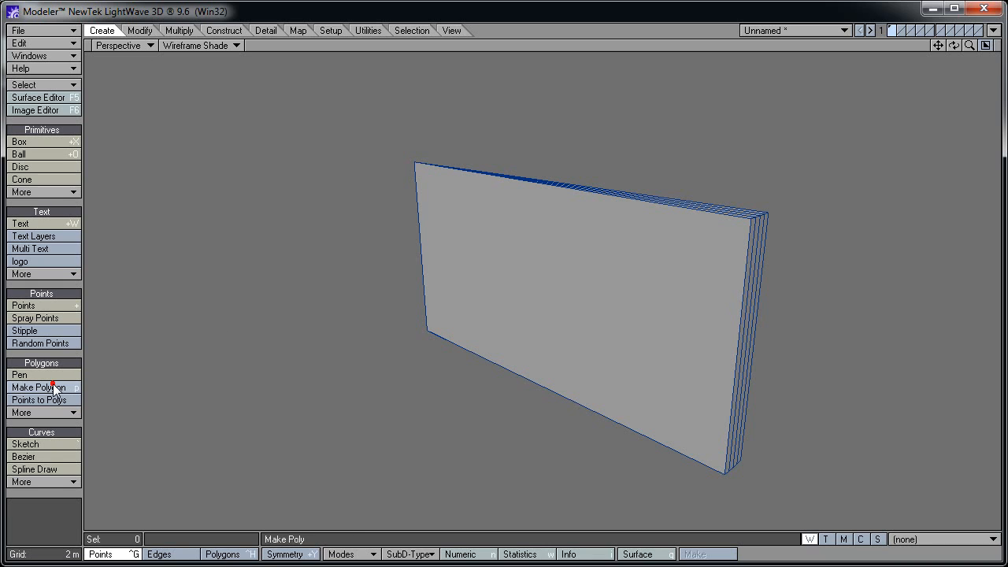
pyautogui.click(49, 376)
# Cap the wedge's other open side and return to the four-view layout
pyautogui.keyDown('alt'); pyautogui.moveTo(839, 341); pyautogui.dragTo(499, 411); pyautogui.keyUp('alt')
pyautogui.click(326, 234)
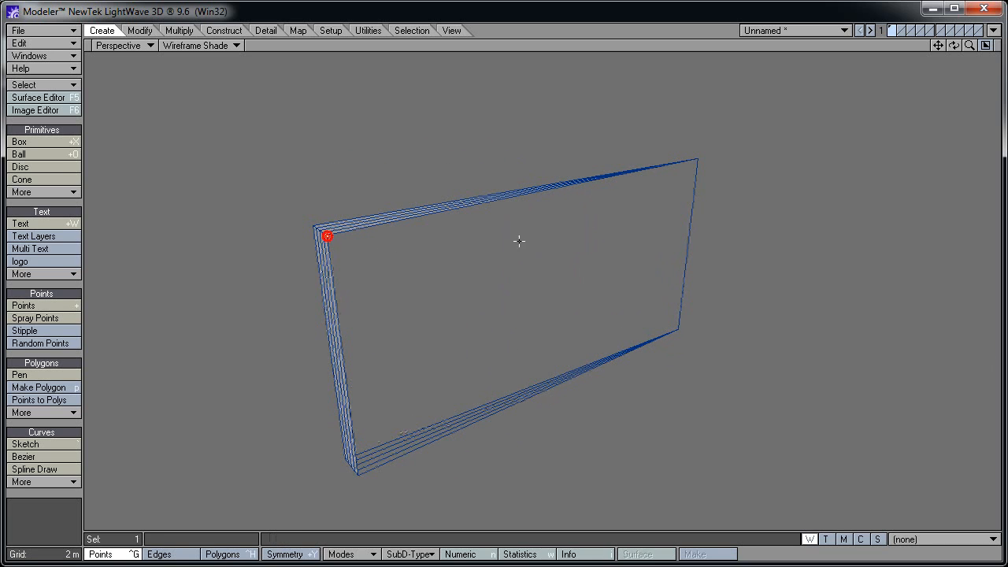
pyautogui.click(678, 330)
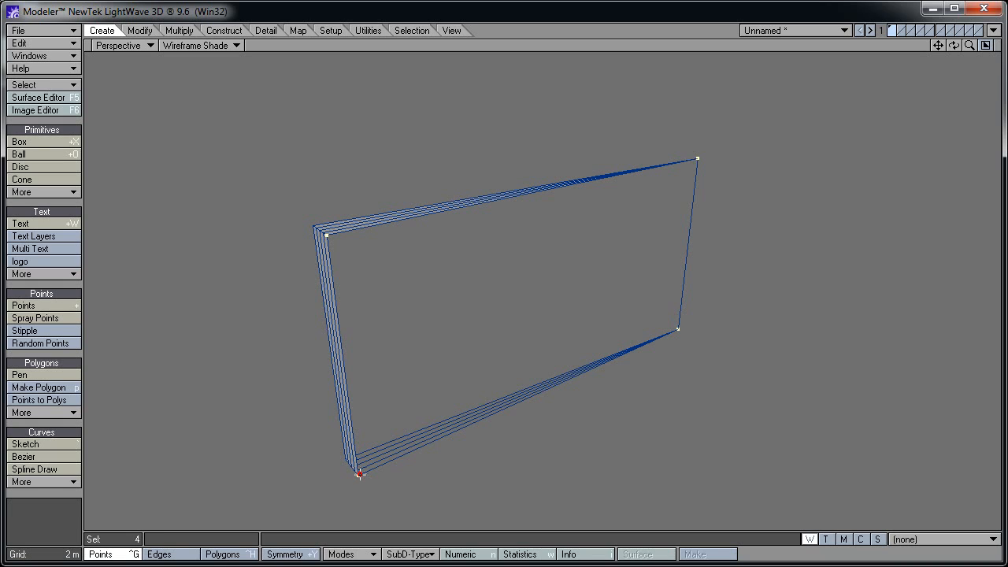
pyautogui.click(75, 387)
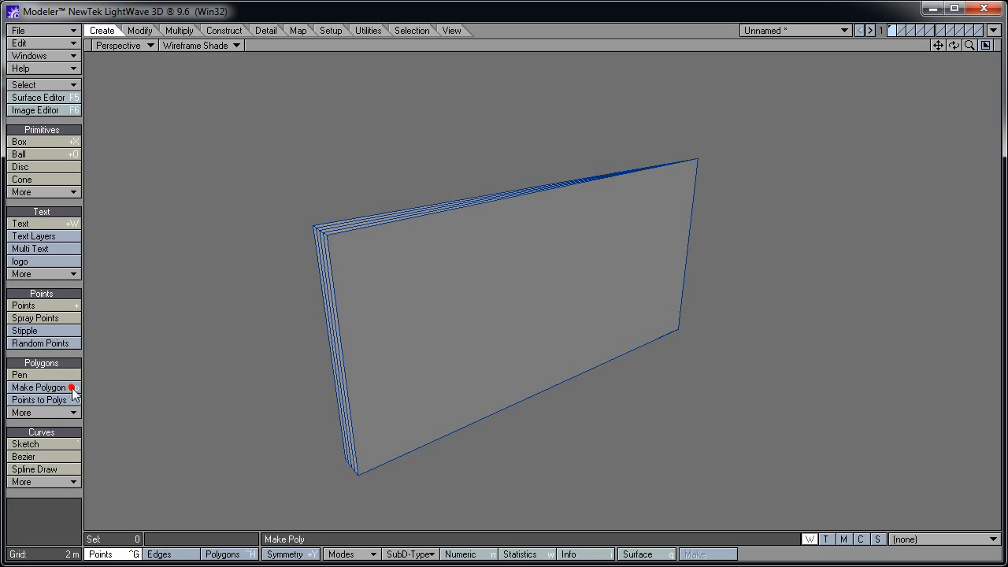
pyautogui.press('0')
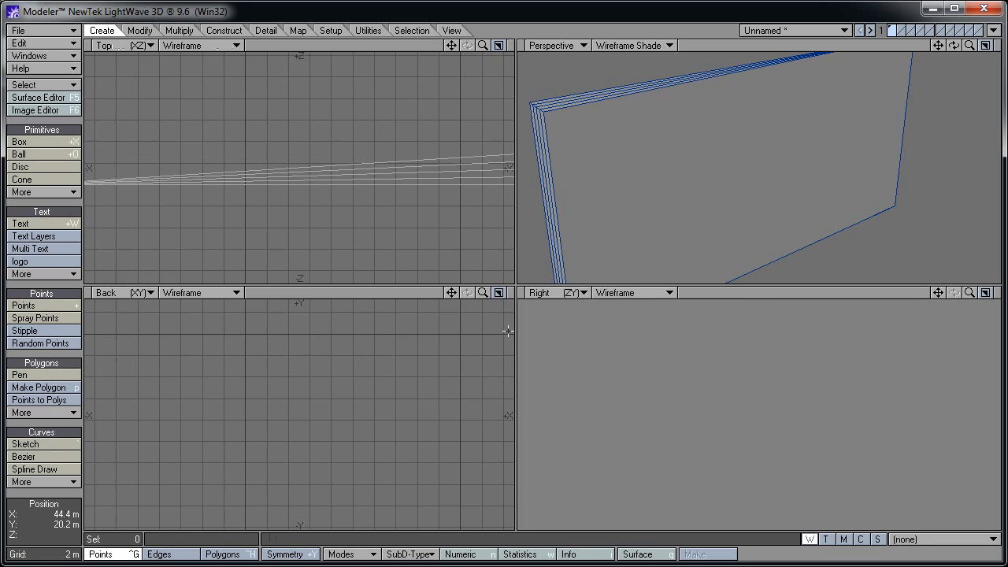
pyautogui.moveTo(653, 174)
pyautogui.keyDown('alt'); pyautogui.mouseDown()
pyautogui.moveTo(729, 213)
pyautogui.moveTo(787, 226)
pyautogui.mouseUp(); pyautogui.keyUp('alt')
pyautogui.moveTo(837, 159)
pyautogui.keyDown('alt'); pyautogui.mouseDown()
pyautogui.moveTo(813, 179)
pyautogui.moveTo(735, 155)
pyautogui.mouseUp(); pyautogui.keyUp('alt')
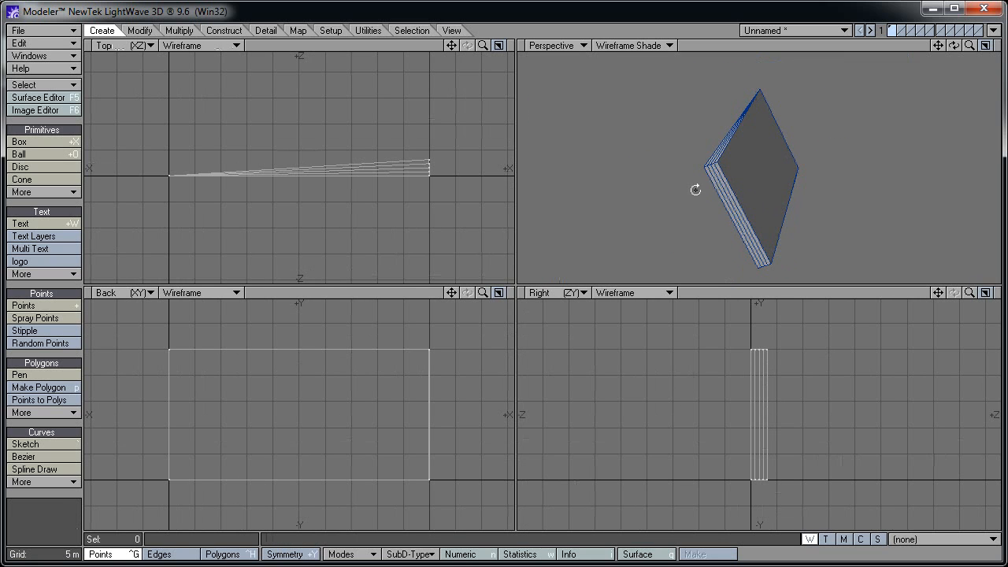
pyautogui.keyDown('alt'); pyautogui.moveTo(695, 188); pyautogui.dragTo(735, 189); pyautogui.keyUp('alt')
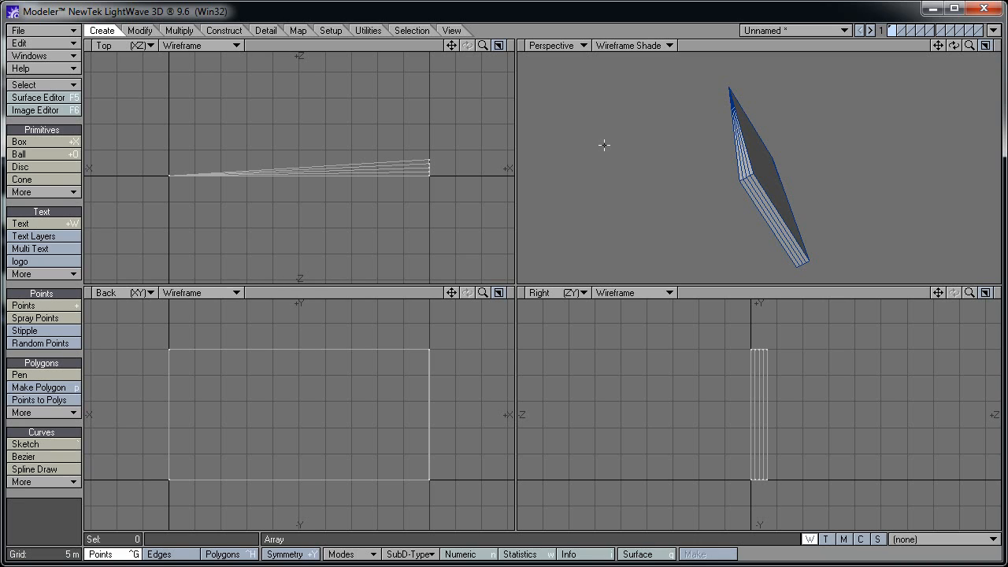
# Apply a Radial array of 100 copies of the wedge around the Y axis
pyautogui.click(180, 31)
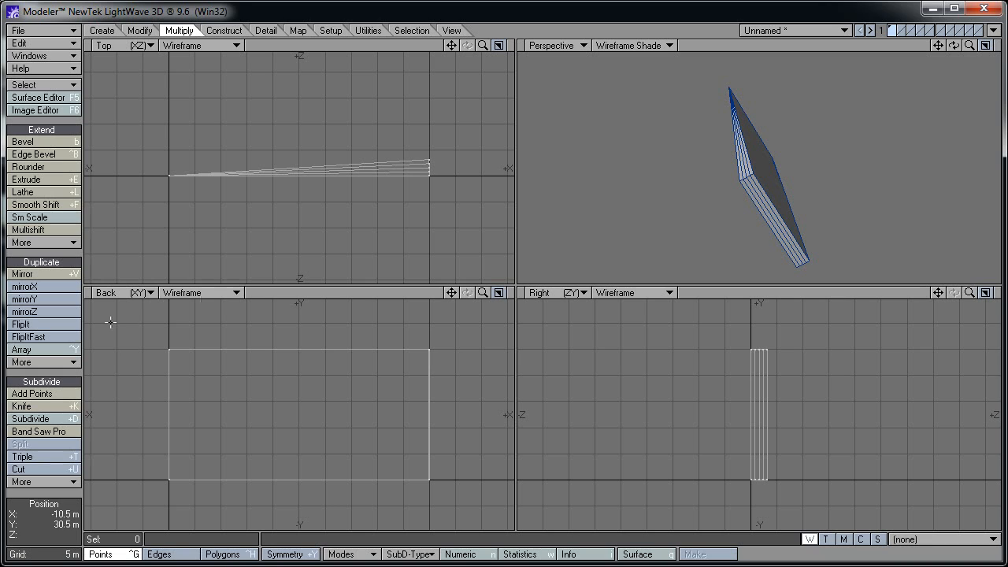
pyautogui.click(77, 351)
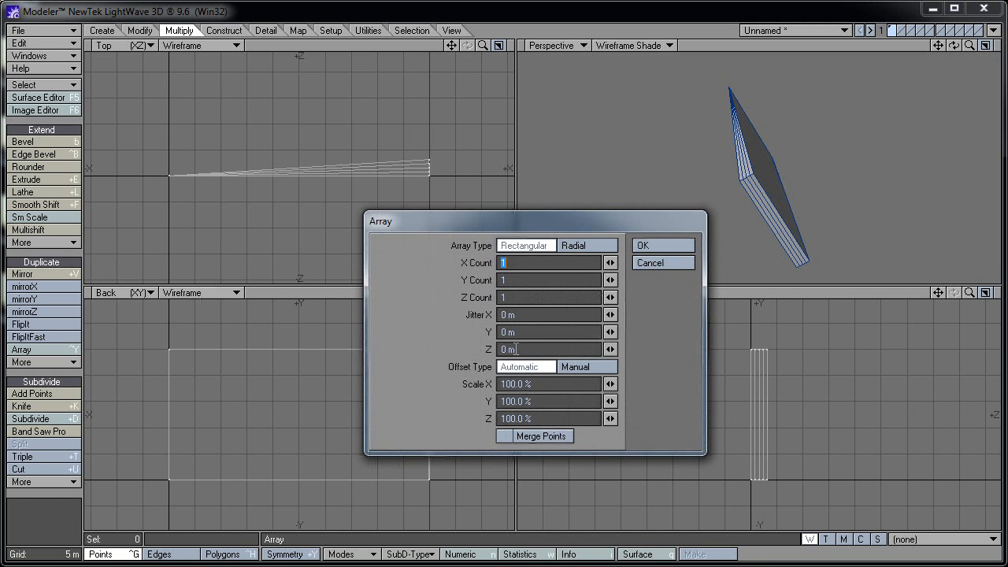
pyautogui.click(584, 240)
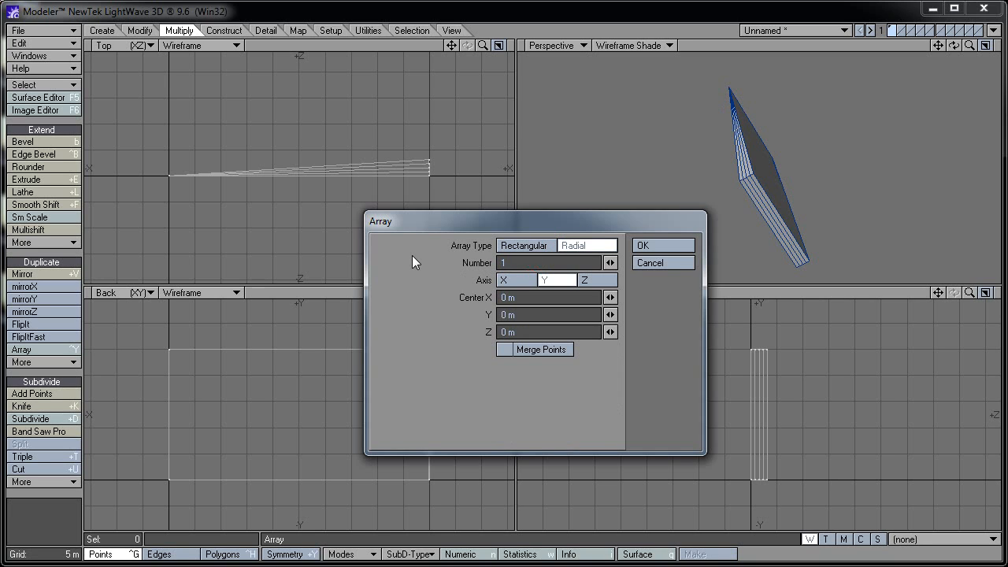
pyautogui.write('00')
pyautogui.click(669, 244)
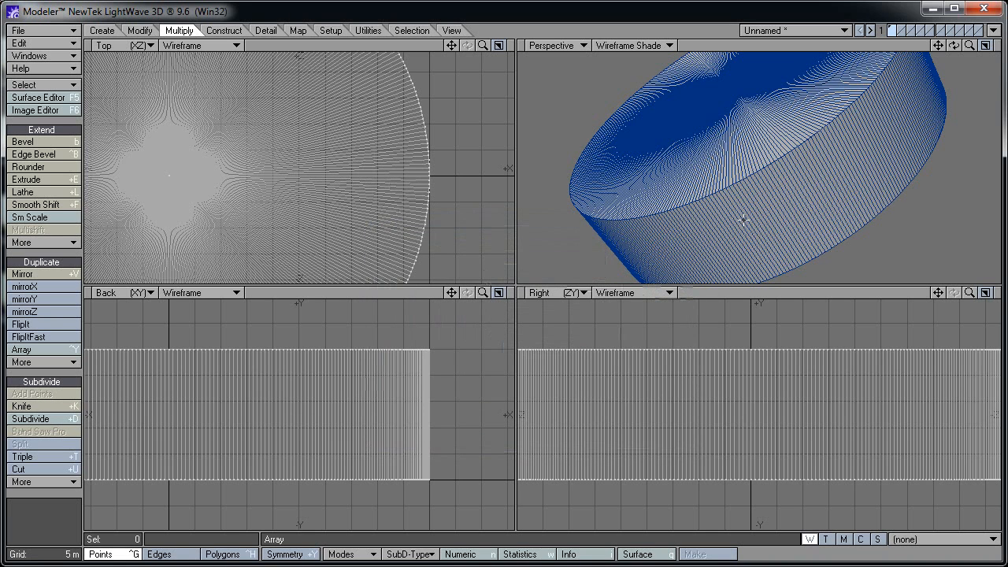
pyautogui.press('a')
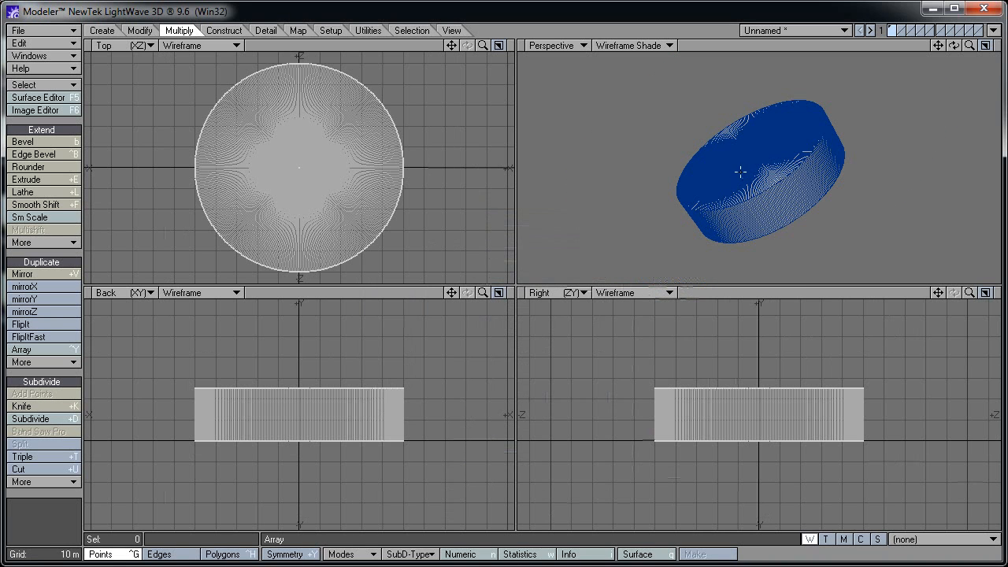
pyautogui.keyDown('alt'); pyautogui.moveTo(657, 186); pyautogui.dragTo(772, 165); pyautogui.keyUp('alt')
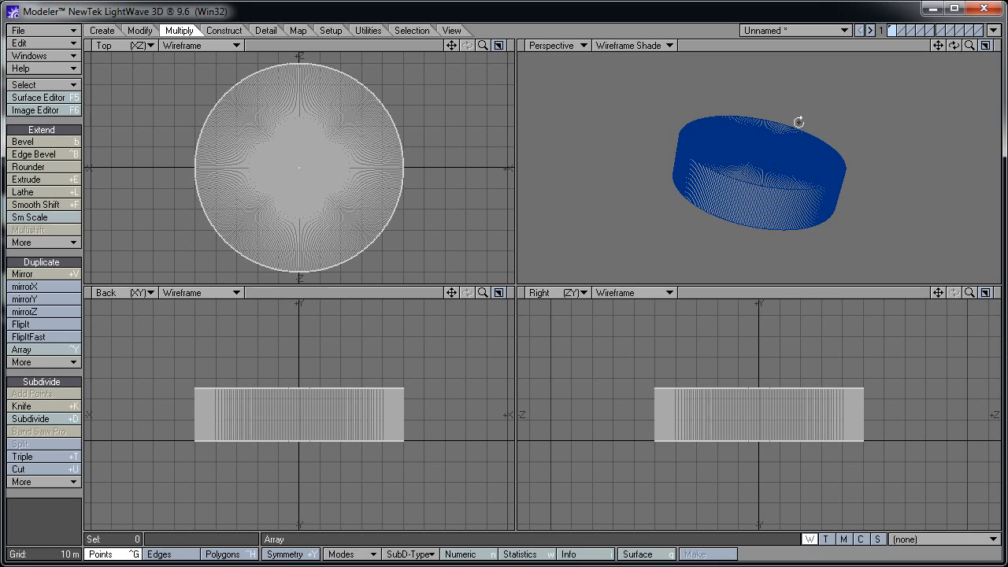
pyautogui.keyDown('alt'); pyautogui.moveTo(796, 122); pyautogui.dragTo(746, 178); pyautogui.keyUp('alt')
pyautogui.keyDown('alt'); pyautogui.moveTo(852, 173); pyautogui.dragTo(772, 169); pyautogui.keyUp('alt')
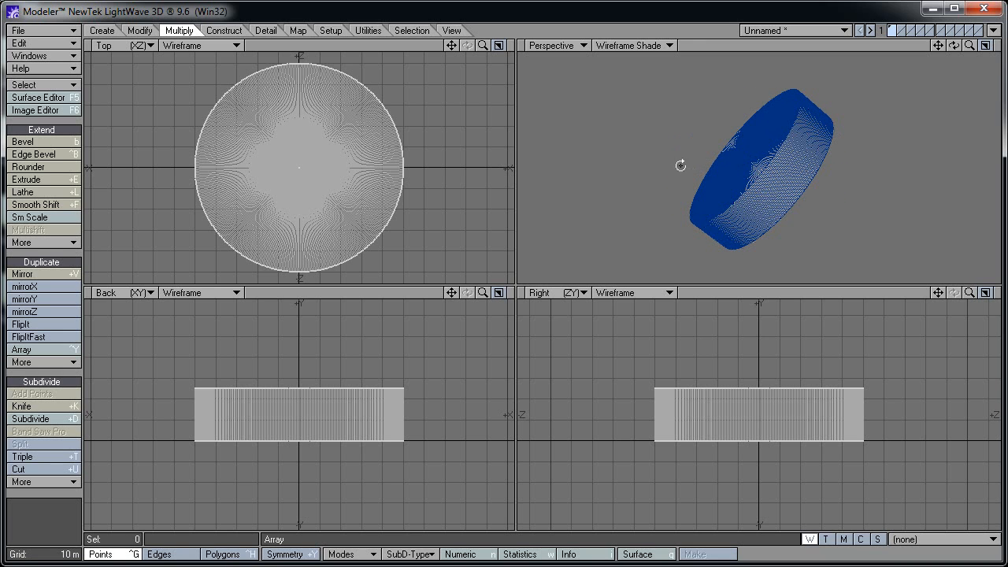
pyautogui.keyDown('alt'); pyautogui.moveTo(678, 166); pyautogui.dragTo(764, 163); pyautogui.keyUp('alt')
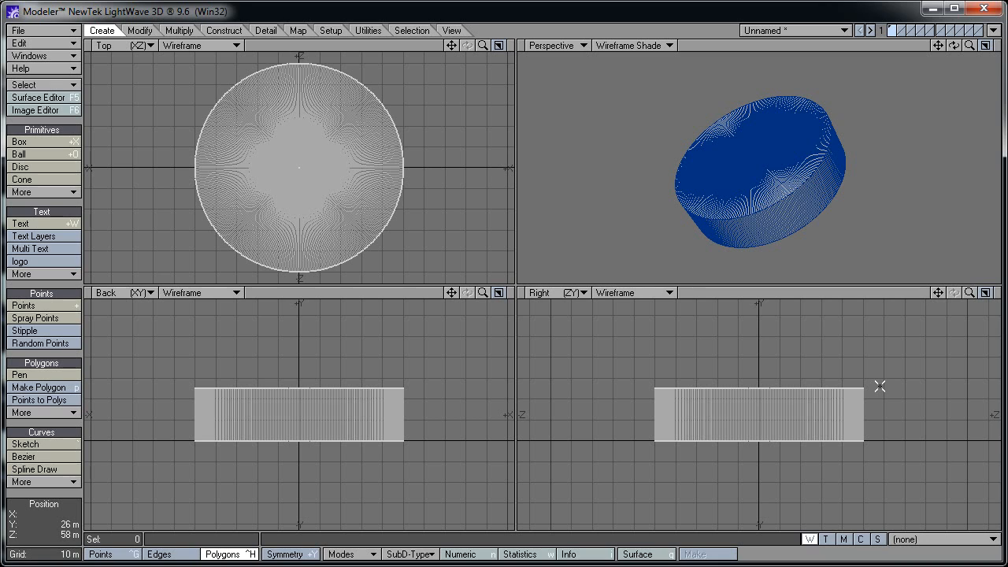
# Select the thick cylinder polygons in the side view and hide them
pyautogui.moveTo(879, 386)
pyautogui.mouseDown(button='right')
pyautogui.moveTo(863, 374)
pyautogui.moveTo(703, 365)
pyautogui.moveTo(621, 389)
pyautogui.moveTo(872, 420)
pyautogui.mouseUp(button='right')
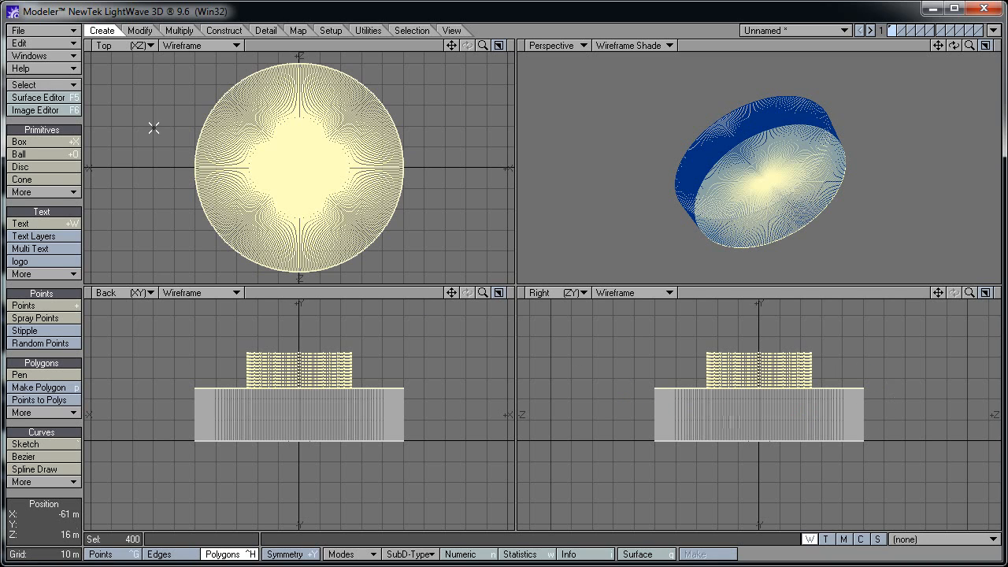
pyautogui.click(67, 84)
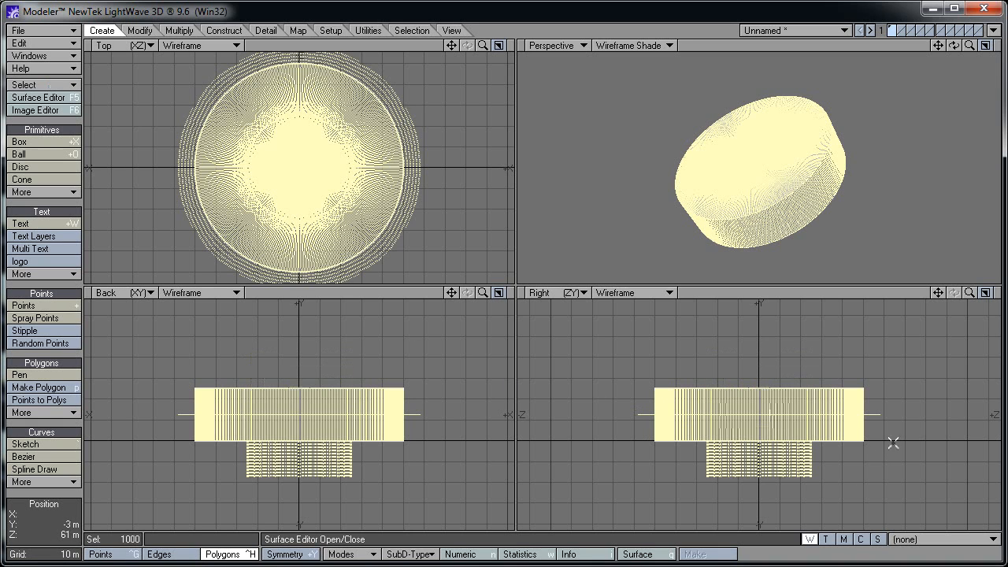
pyautogui.click(452, 32)
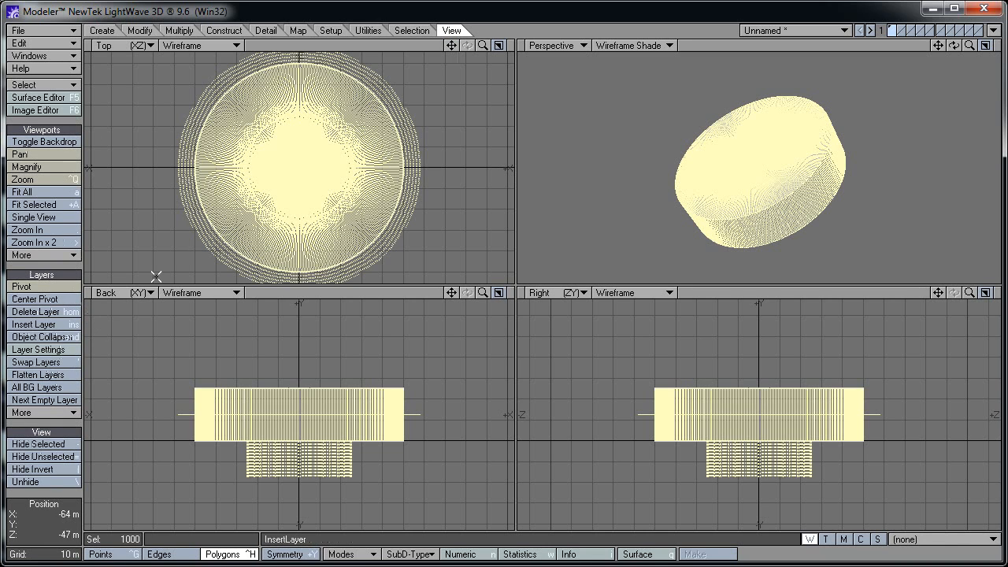
pyautogui.click(70, 444)
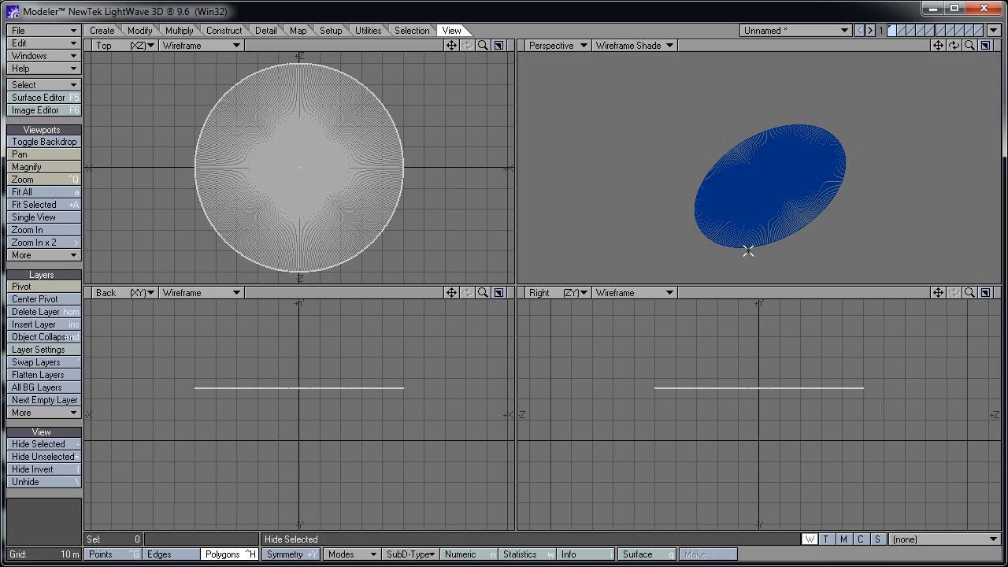
# Switch the vertex map type to Morph so (base) is the active map
pyautogui.press('a')
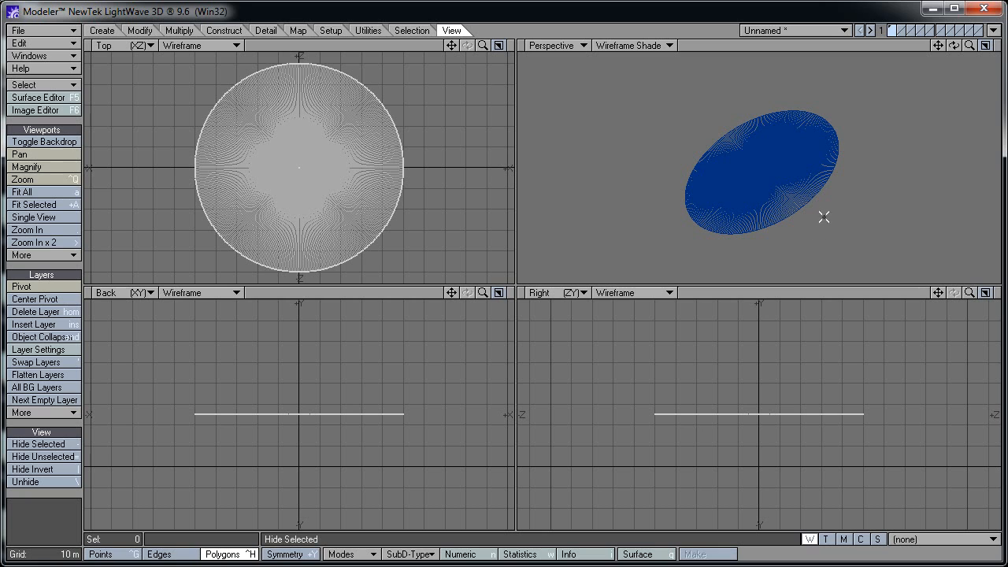
pyautogui.keyDown('alt'); pyautogui.moveTo(824, 217); pyautogui.dragTo(824, 255); pyautogui.keyUp('alt')
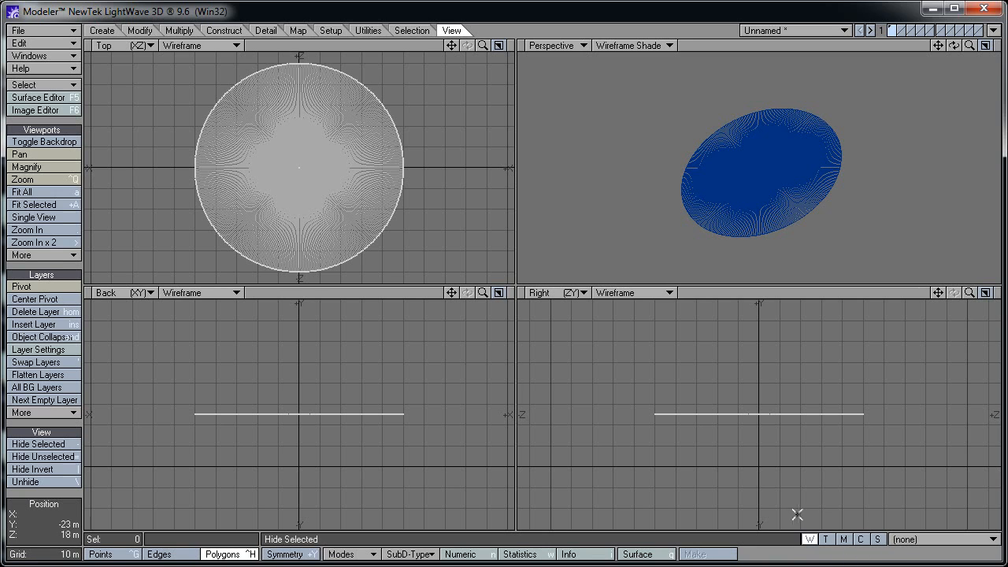
pyautogui.click(844, 540)
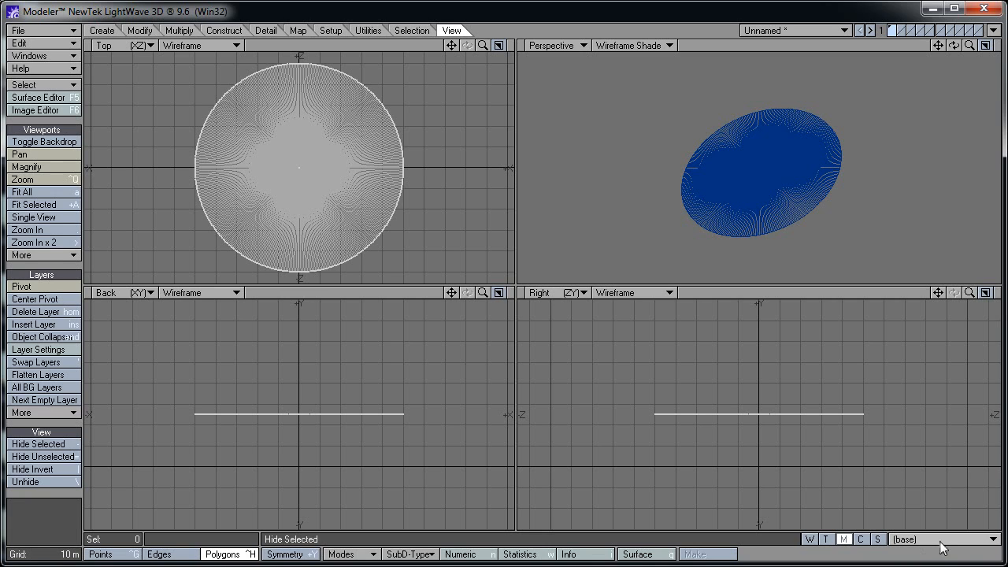
# Create a new morph map named Shrink001
pyautogui.click(966, 543)
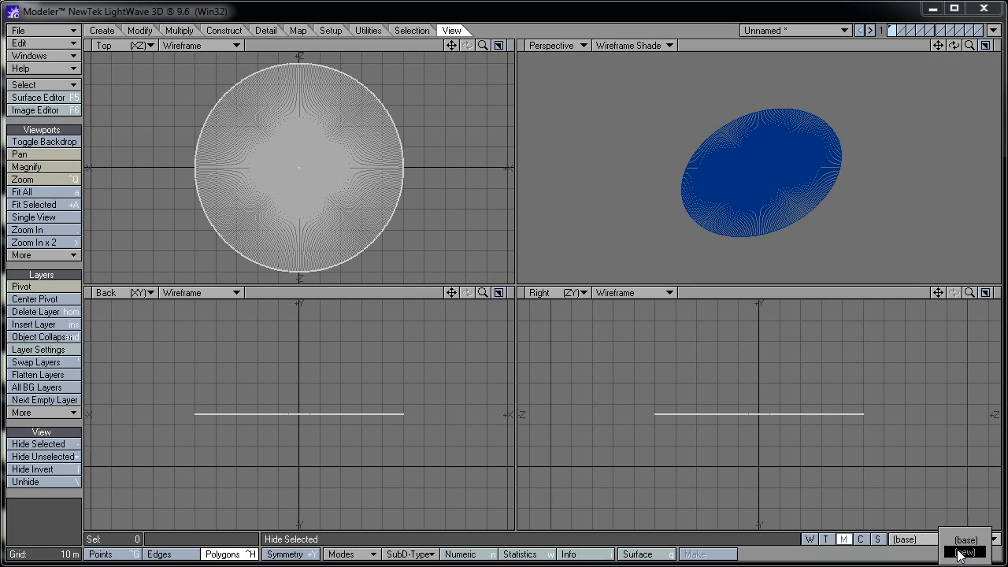
pyautogui.click(962, 552)
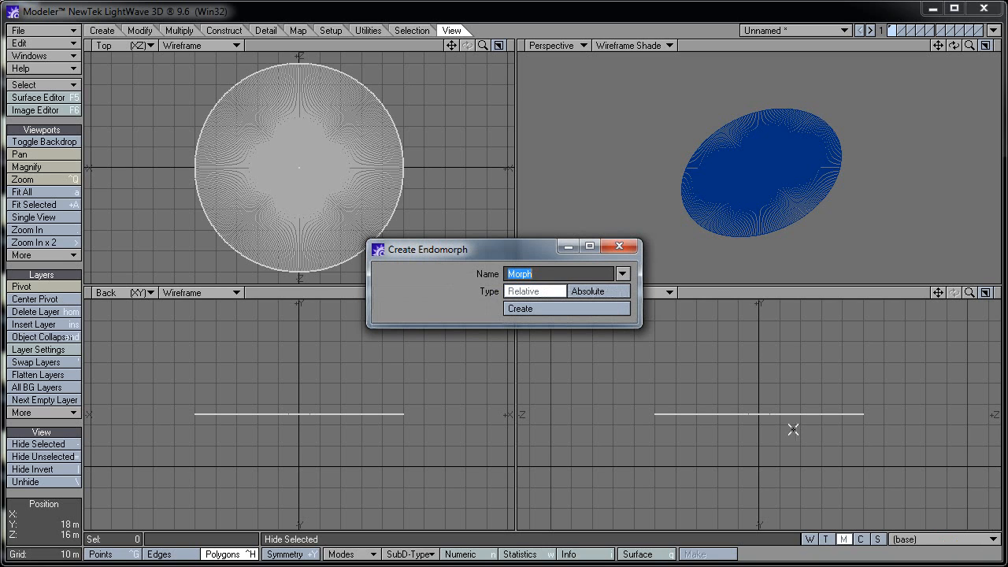
pyautogui.write('Shrink001')
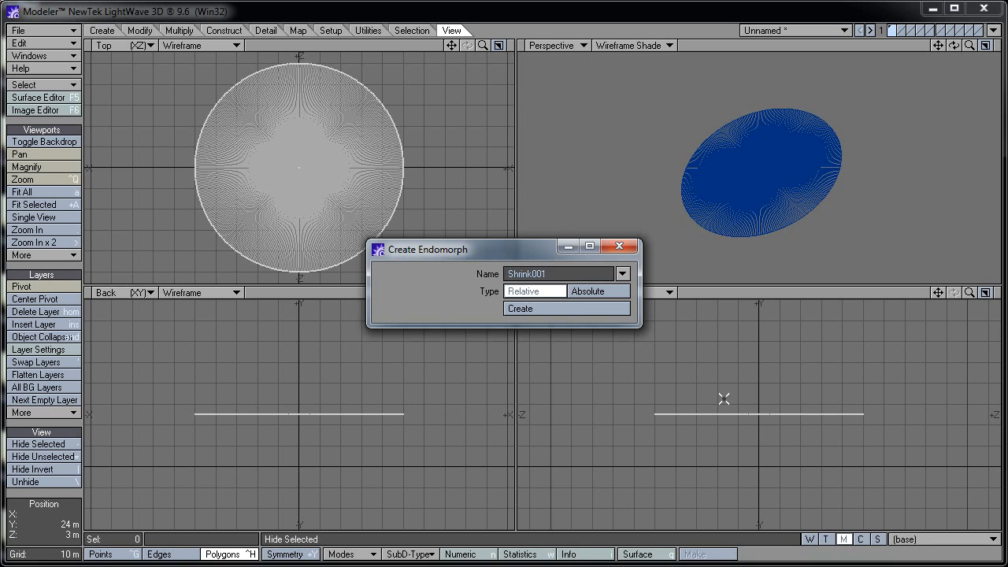
pyautogui.click(603, 307)
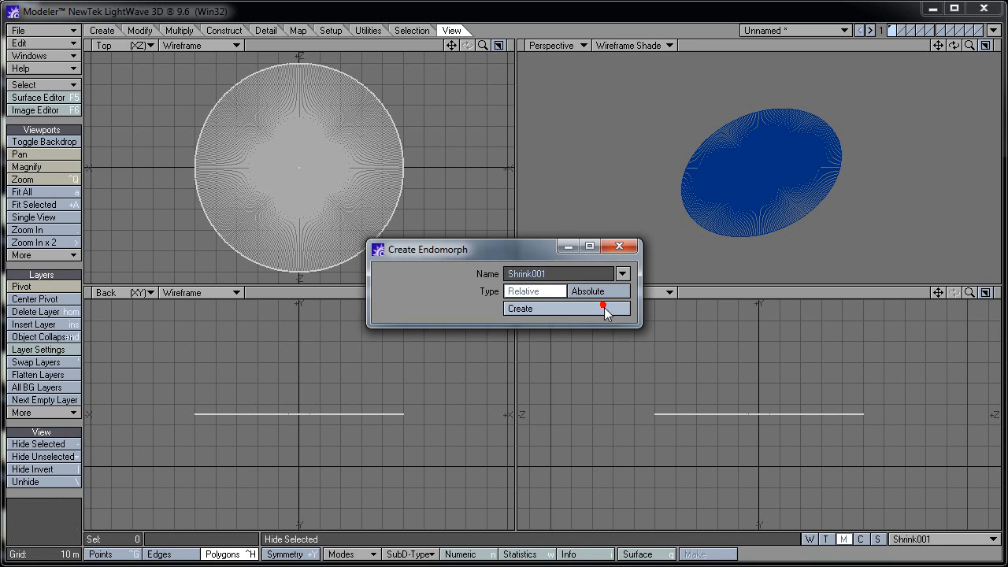
pyautogui.click(619, 246)
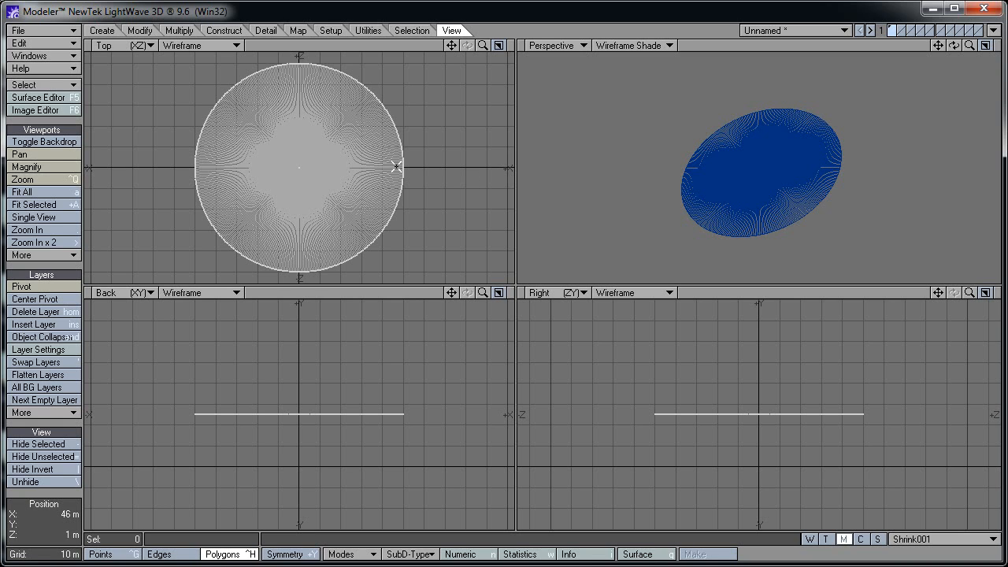
# Select a four-polygon wedge at the disc edge and move it 13 m down
pyautogui.press('g')
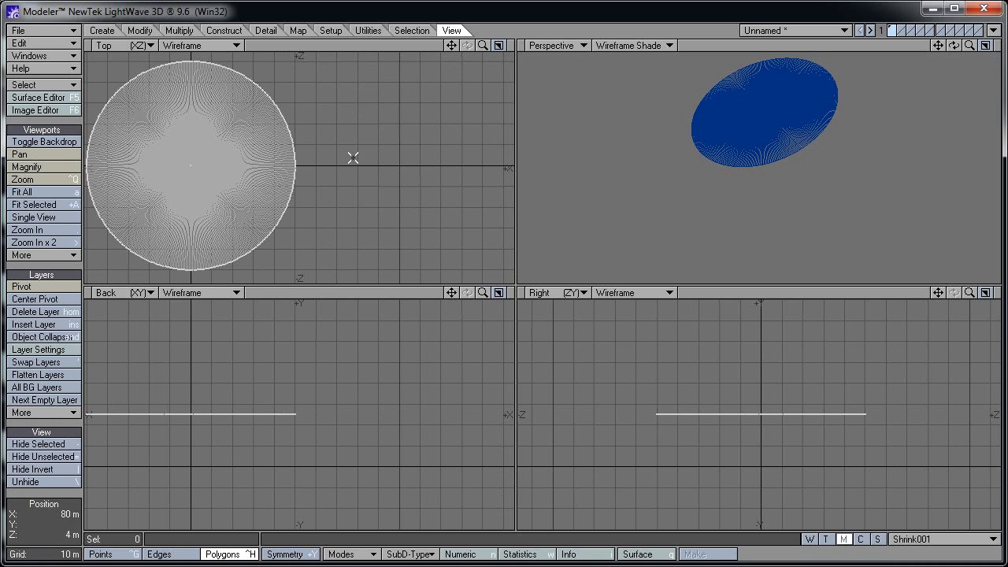
pyautogui.press('.')
pyautogui.press('.')
pyautogui.press('.')
pyautogui.press('.')
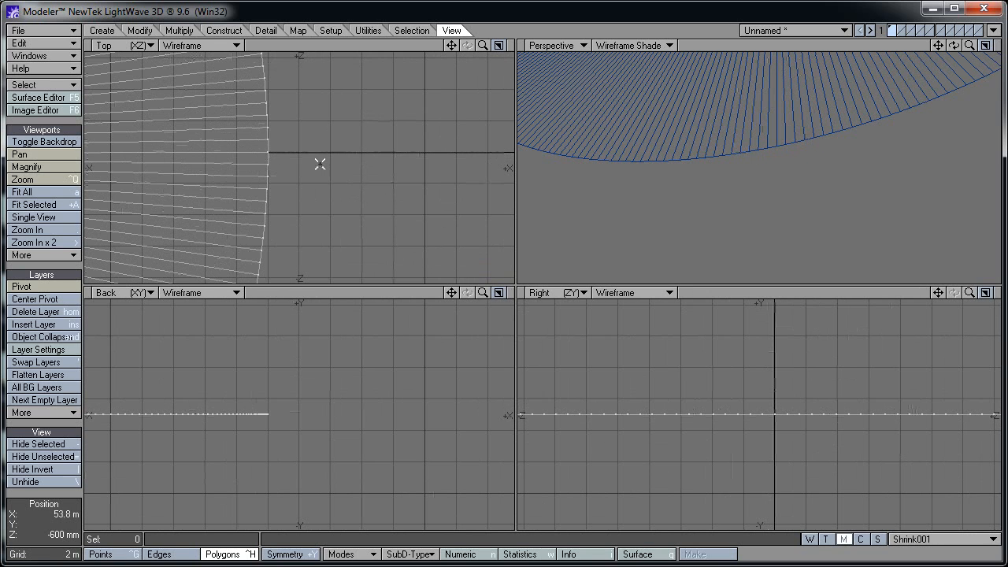
pyautogui.moveTo(261, 144); pyautogui.dragTo(257, 116)
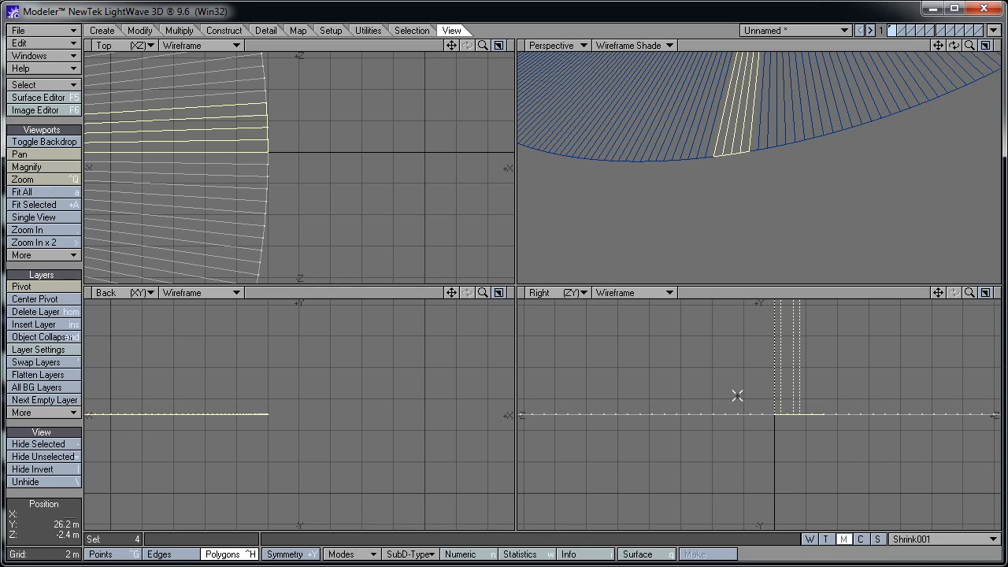
pyautogui.press(',')
pyautogui.press(',')
pyautogui.press(',')
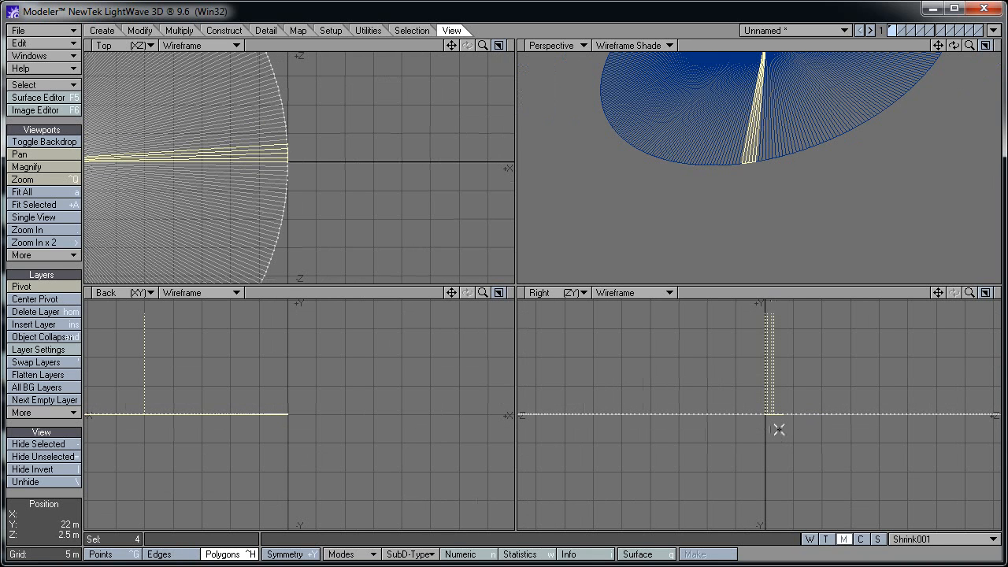
pyautogui.press('a')
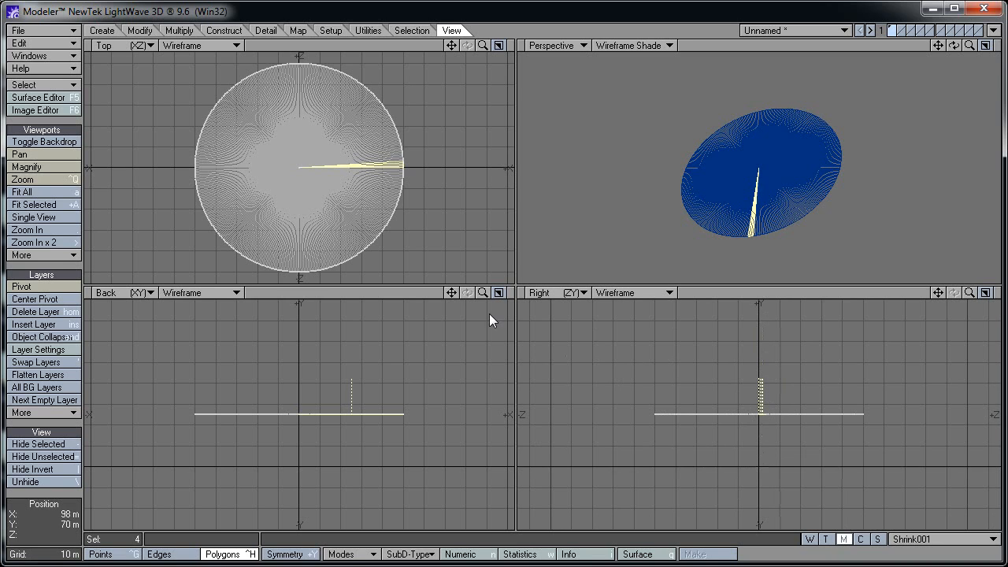
pyautogui.click(140, 30)
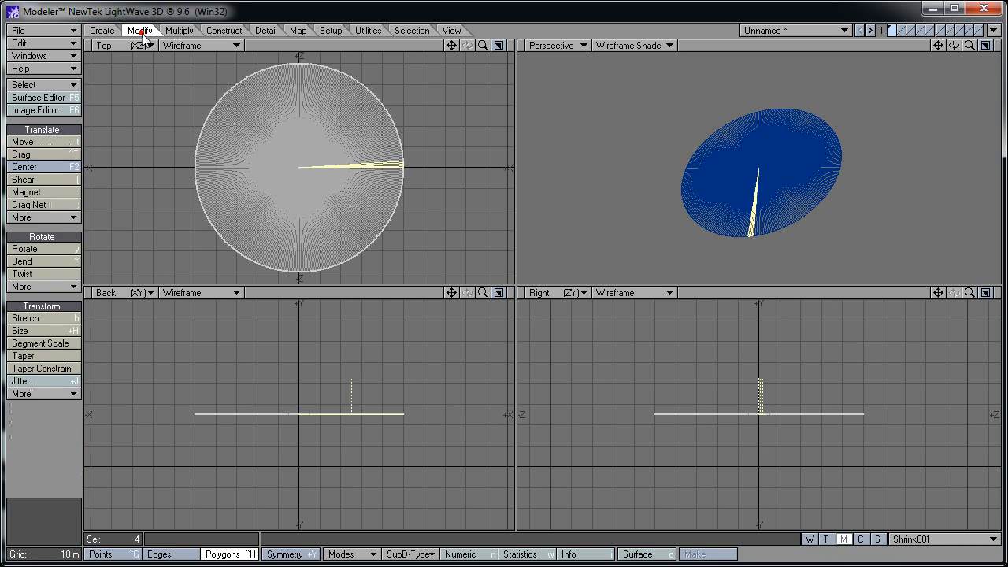
pyautogui.click(48, 139)
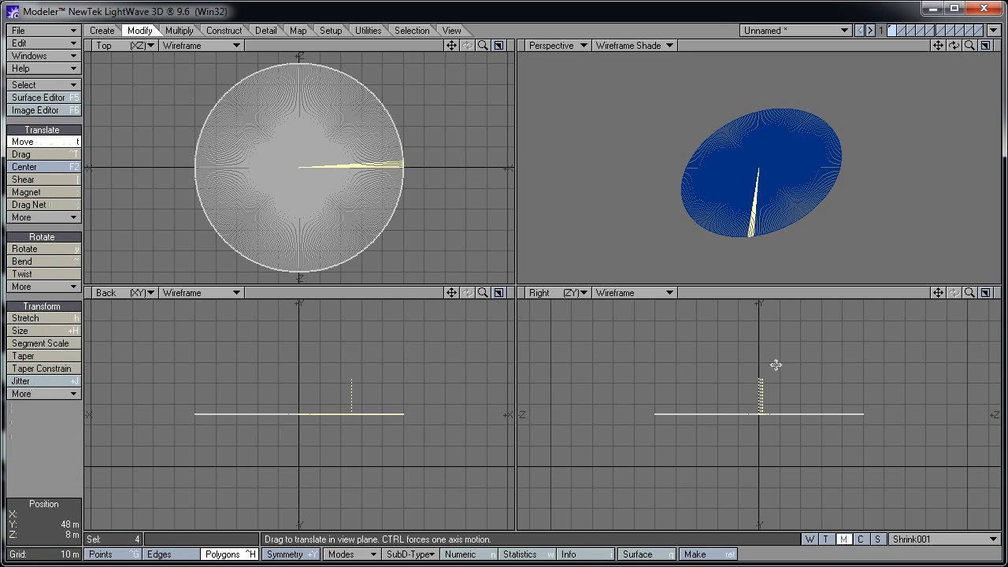
pyautogui.keyDown('ctrl'); pyautogui.moveTo(776, 364); pyautogui.dragTo(776, 420); pyautogui.keyUp('ctrl')
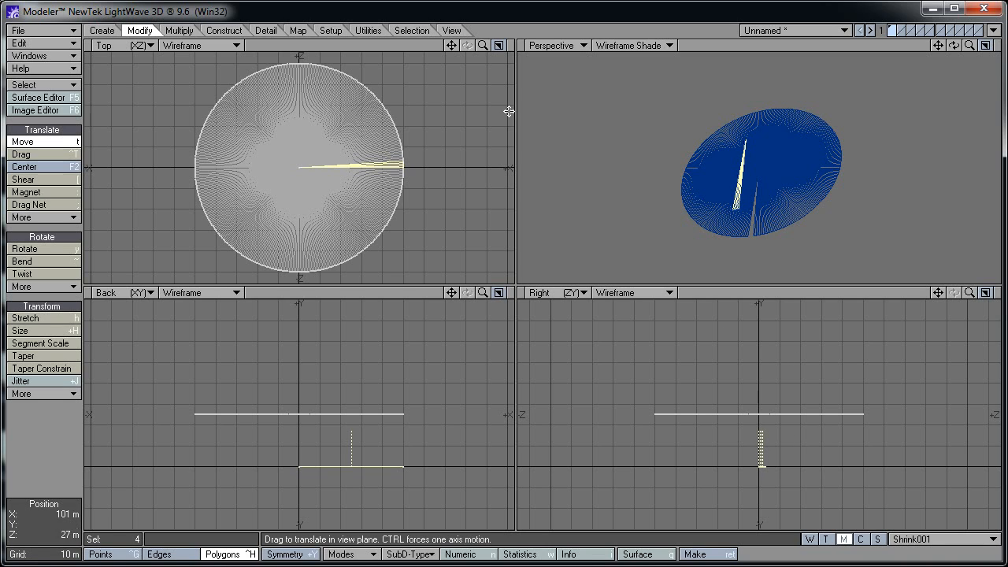
pyautogui.click(454, 31)
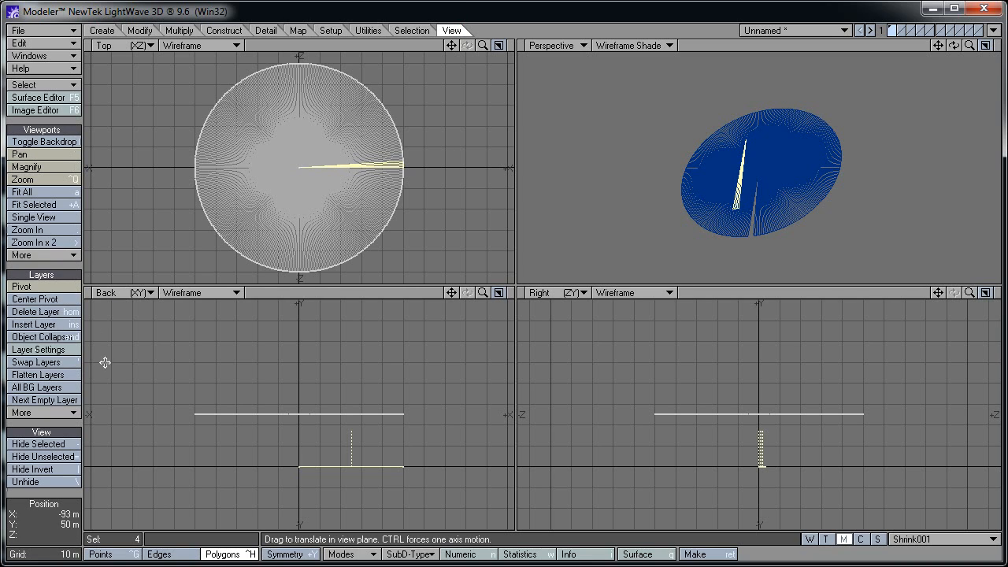
# Hide the lowered wedge and orbit the Perspective view face-on to the disc
pyautogui.click(61, 447)
pyautogui.keyDown('alt'); pyautogui.moveTo(813, 246); pyautogui.dragTo(636, 115); pyautogui.keyUp('alt')
pyautogui.keyDown('alt'); pyautogui.moveTo(699, 175); pyautogui.dragTo(805, 141); pyautogui.keyUp('alt')
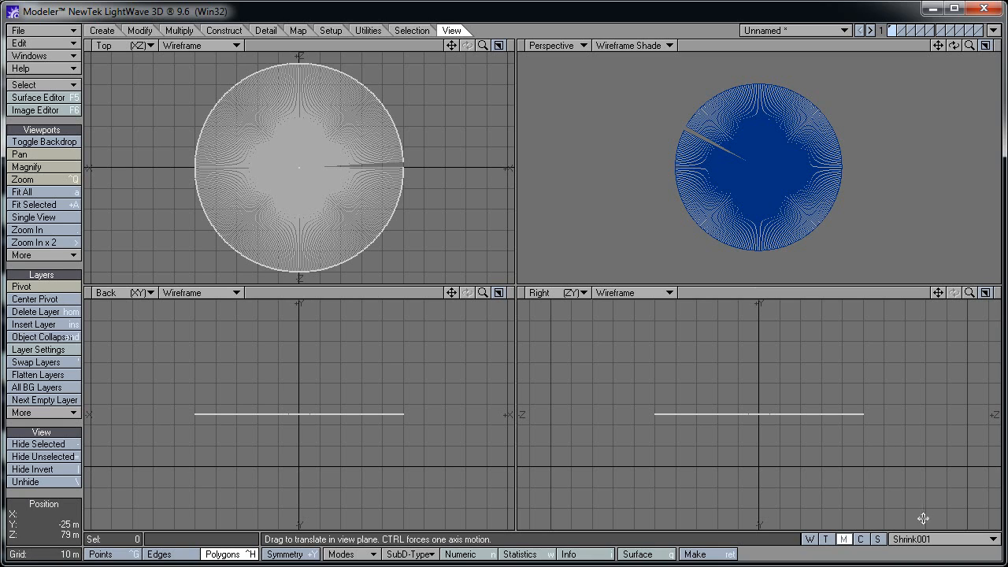
# Create a new, untouched morph map named Shrink002
pyautogui.moveTo(919, 539); pyautogui.dragTo(920, 549)
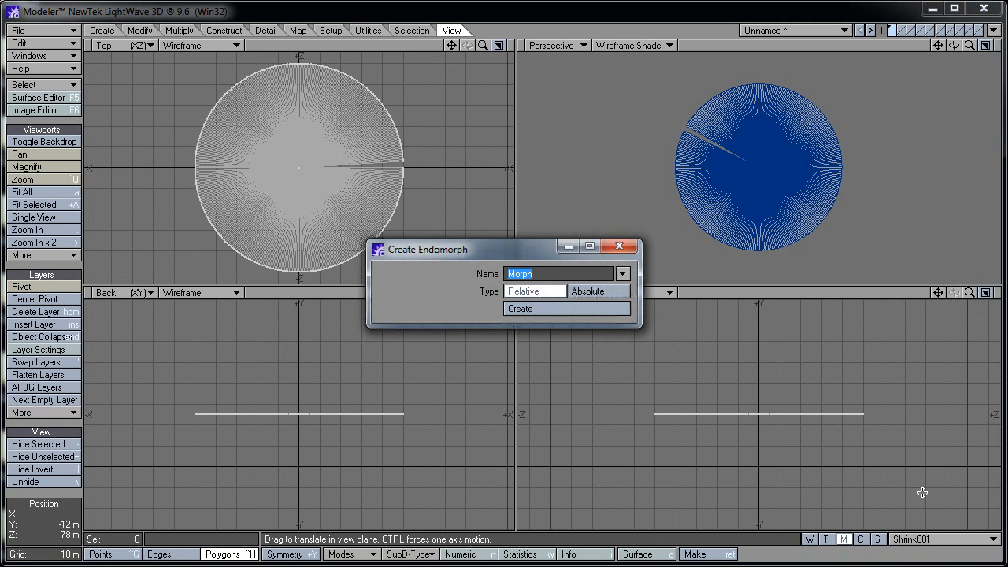
pyautogui.write('Shrink002')
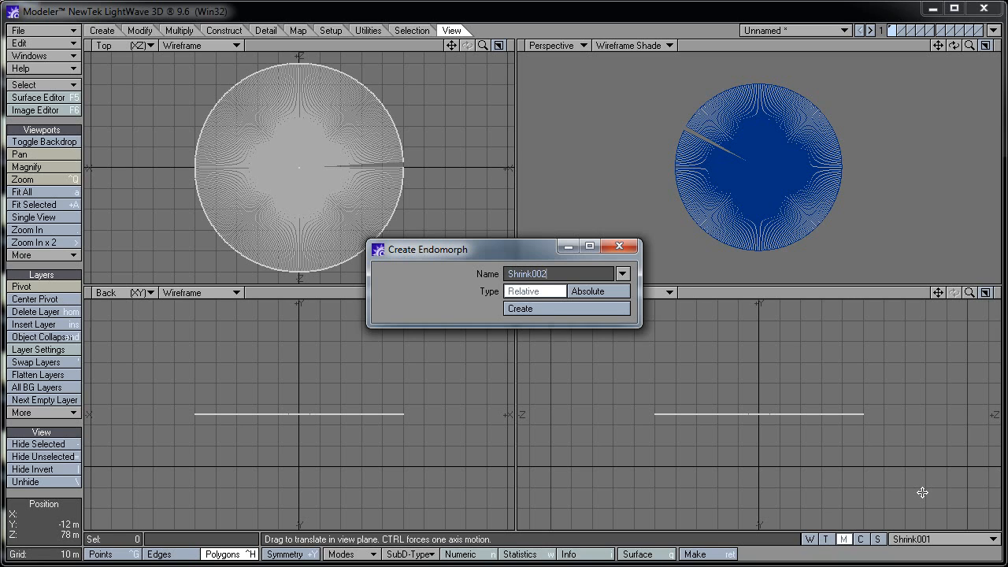
pyautogui.press('Return')
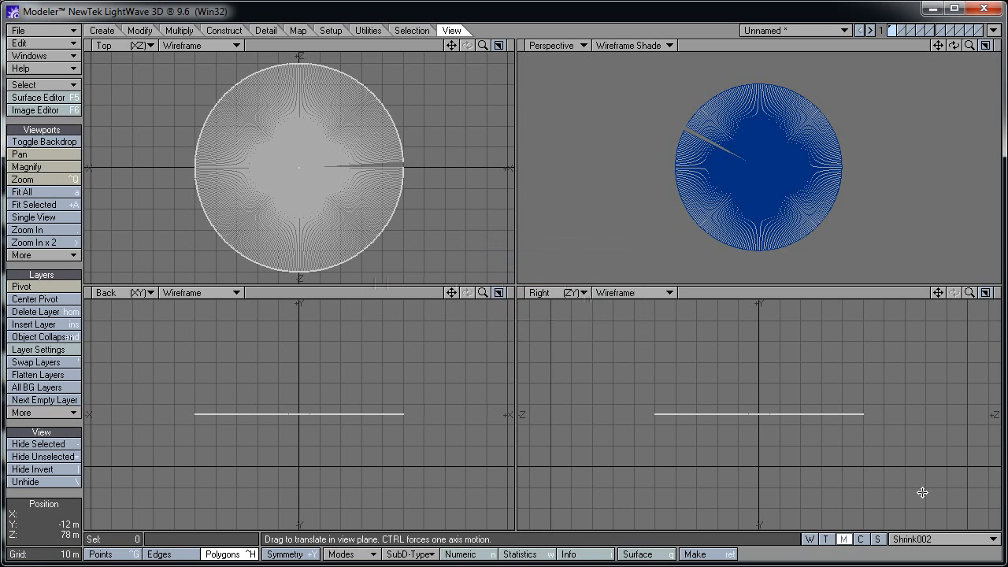
pyautogui.press('space')
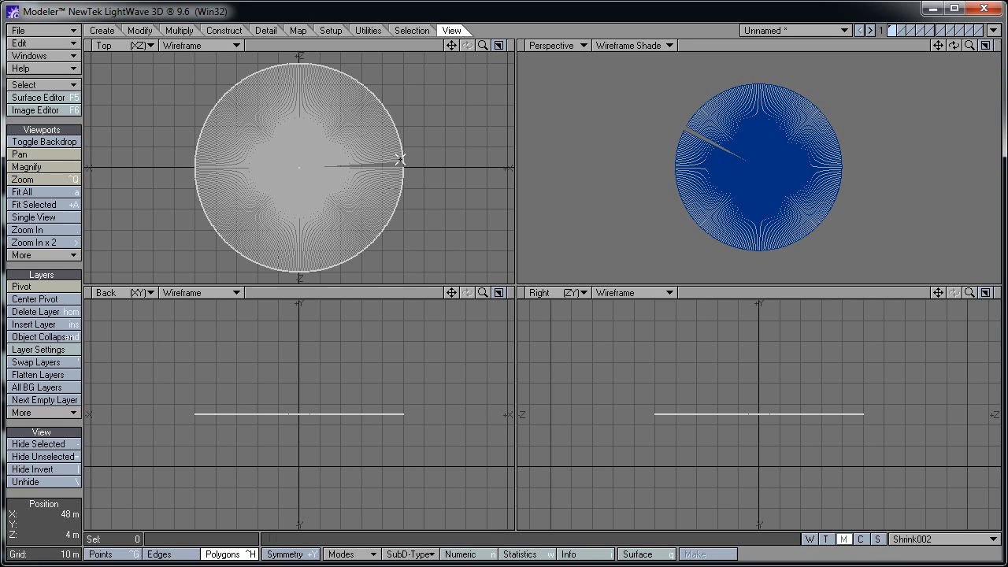
# In Shrink002, lower four edge polygons 25 m with a numeric Move, then deselect
pyautogui.scroll(6, 400, 159)
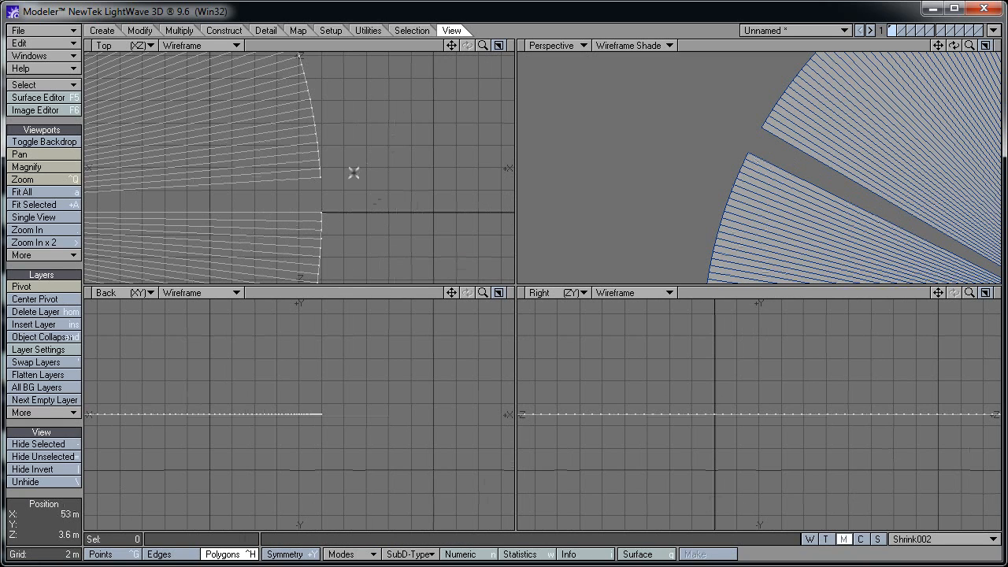
pyautogui.moveTo(310, 184); pyautogui.dragTo(310, 149)
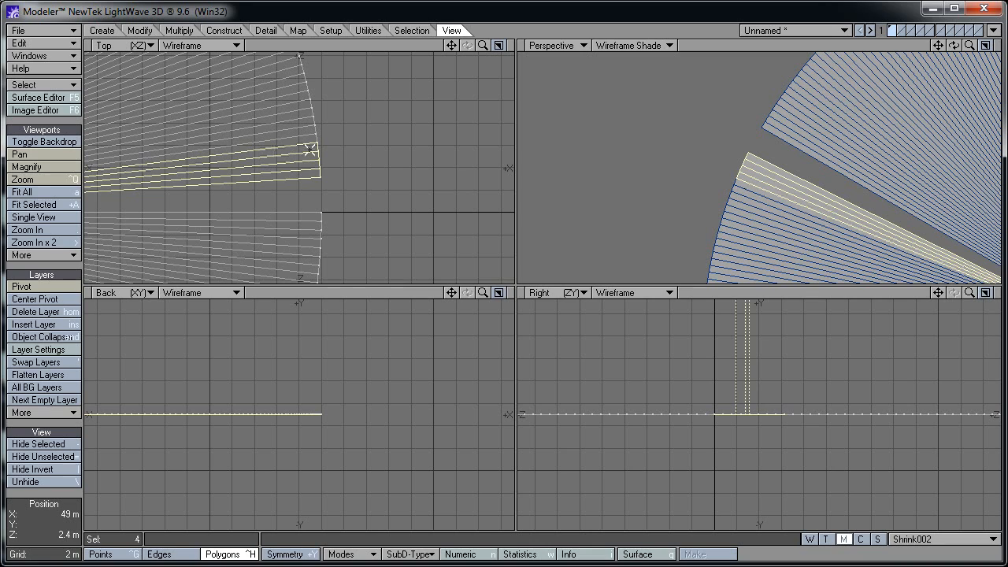
pyautogui.click(142, 30)
pyautogui.click(62, 142)
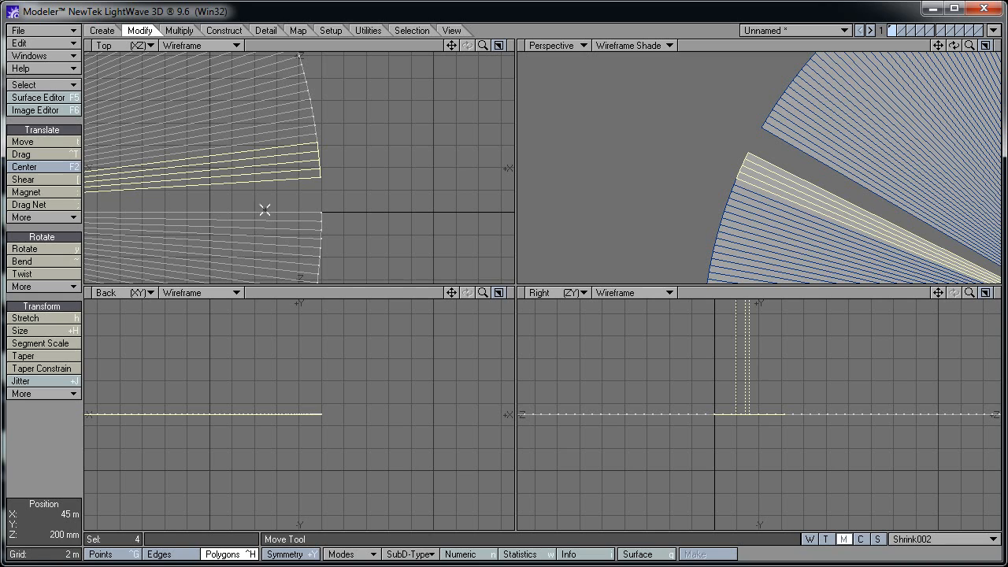
pyautogui.click(76, 144)
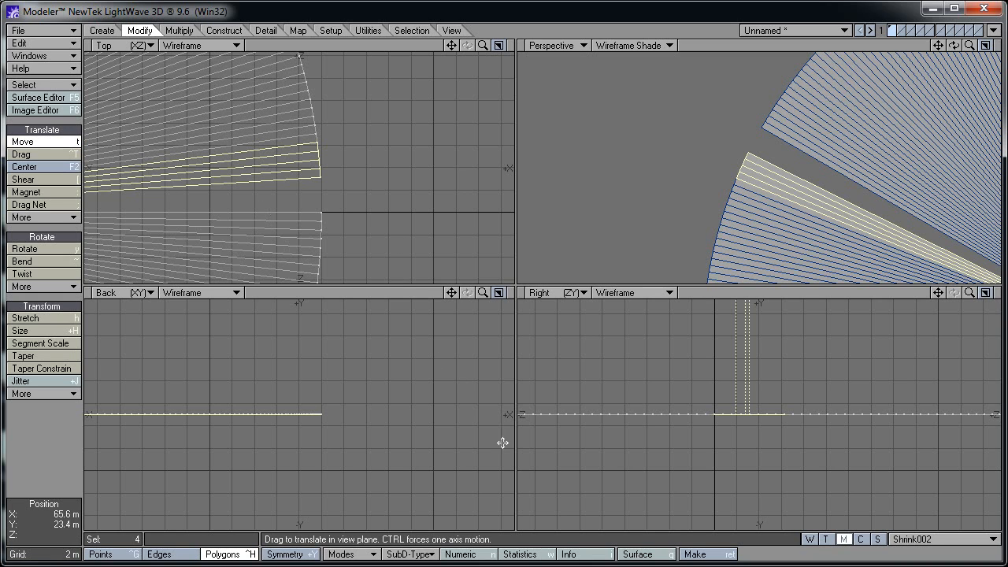
pyautogui.click(477, 553)
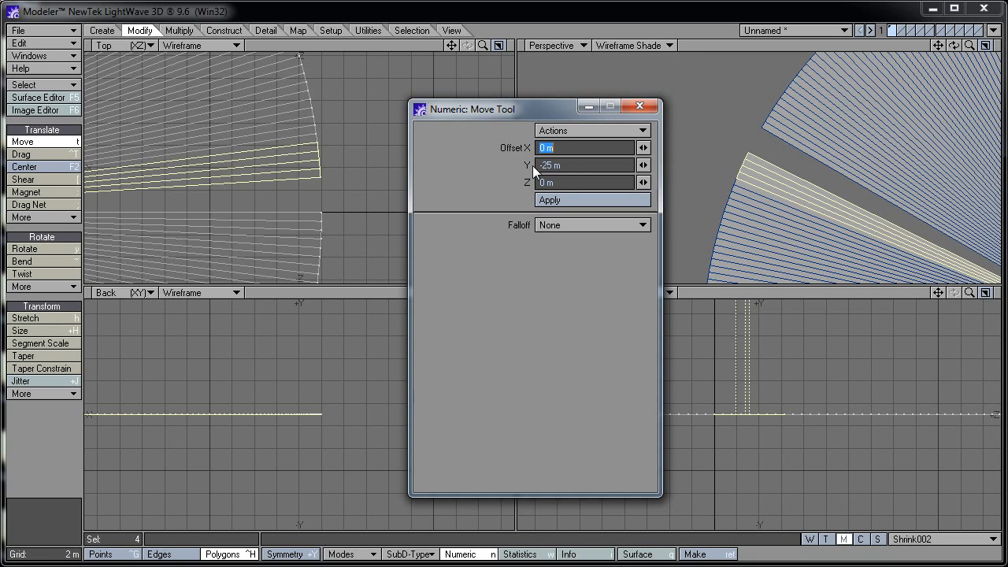
pyautogui.moveTo(525, 109); pyautogui.dragTo(467, 92)
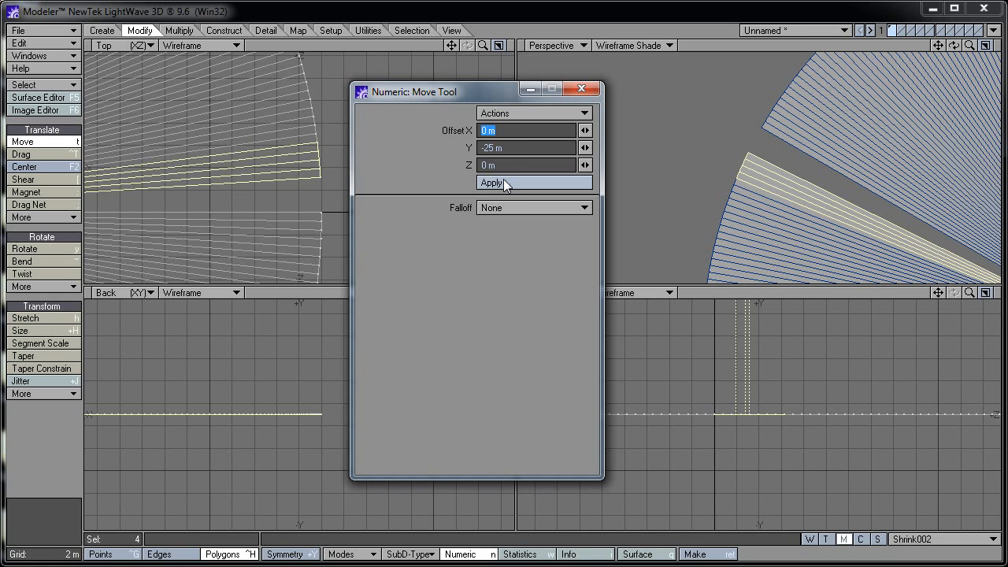
pyautogui.click(503, 181)
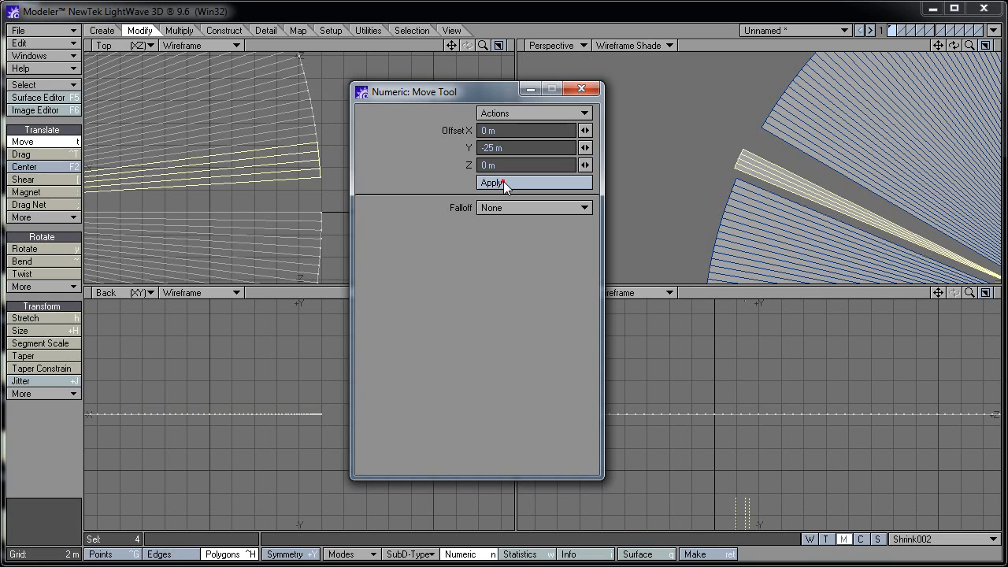
pyautogui.click(51, 140)
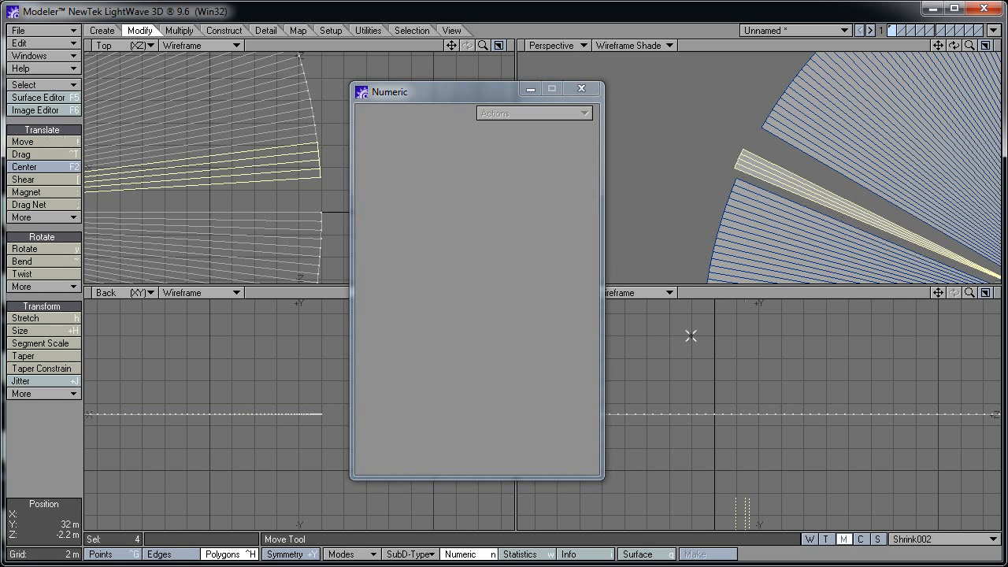
pyautogui.press('Delete')
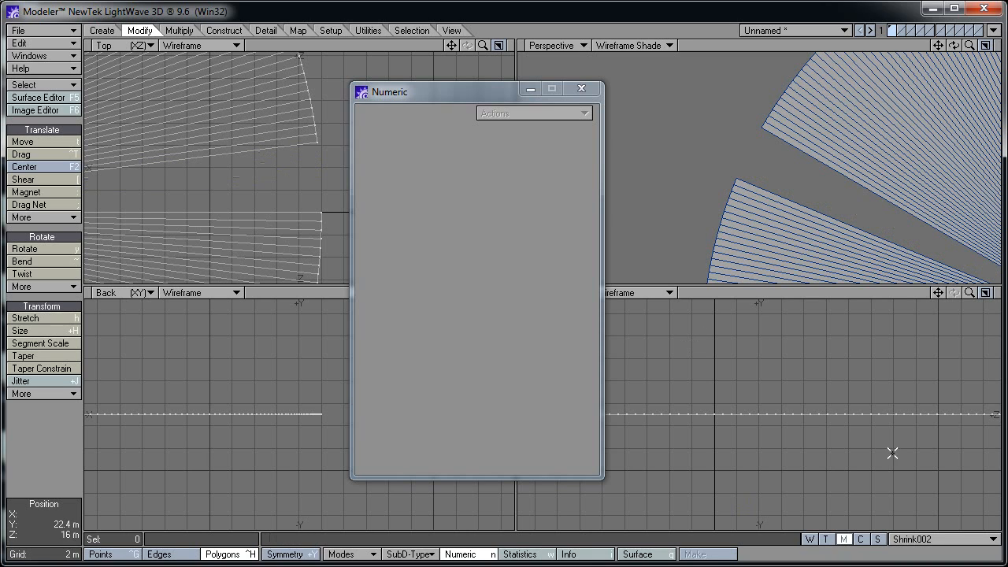
# Create morph Shrink003 and drop the next four slice polygons 25 m
pyautogui.click(922, 538)
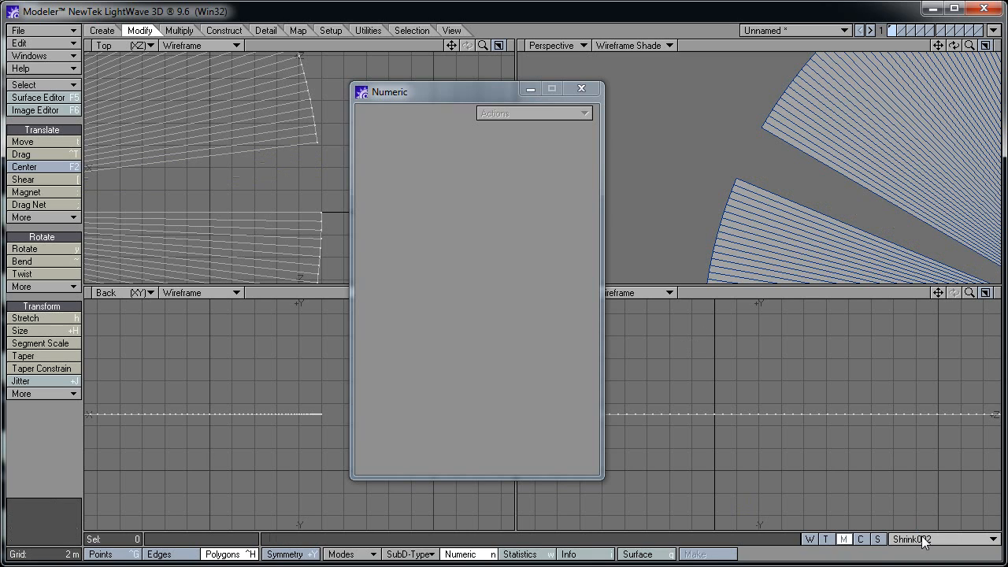
pyautogui.click(920, 546)
pyautogui.write('S')
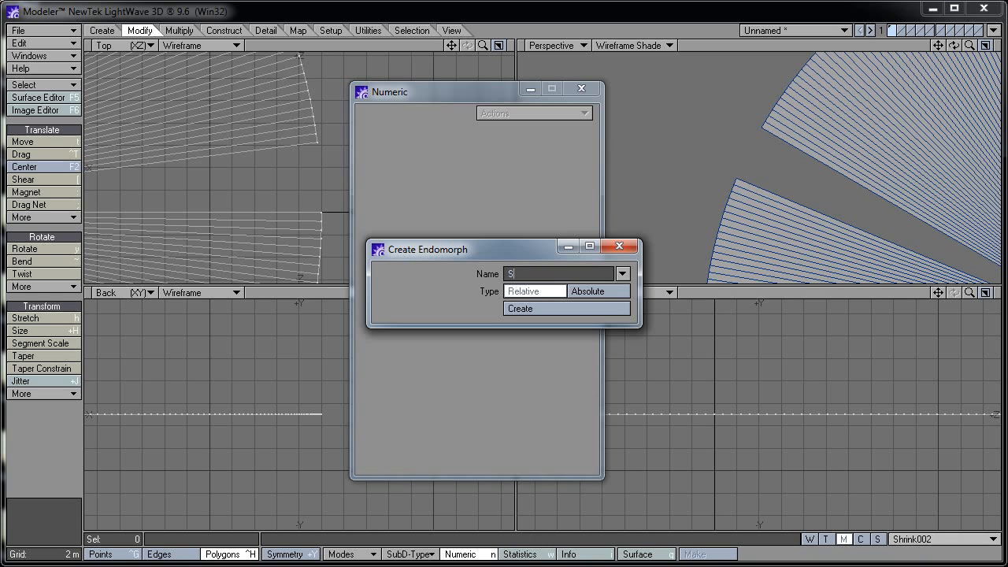
pyautogui.write('hrink003')
pyautogui.press('Return')
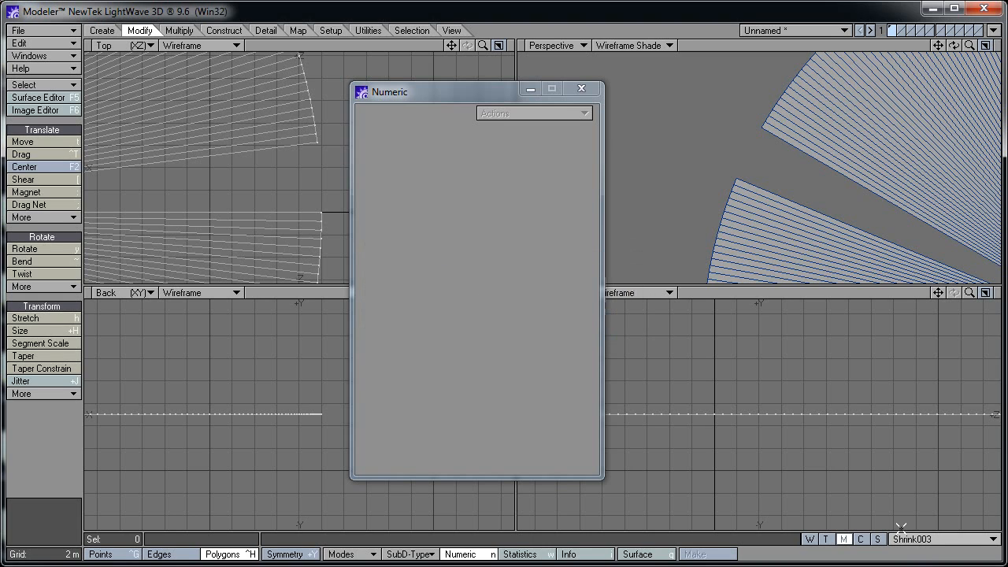
pyautogui.moveTo(278, 155); pyautogui.dragTo(299, 119)
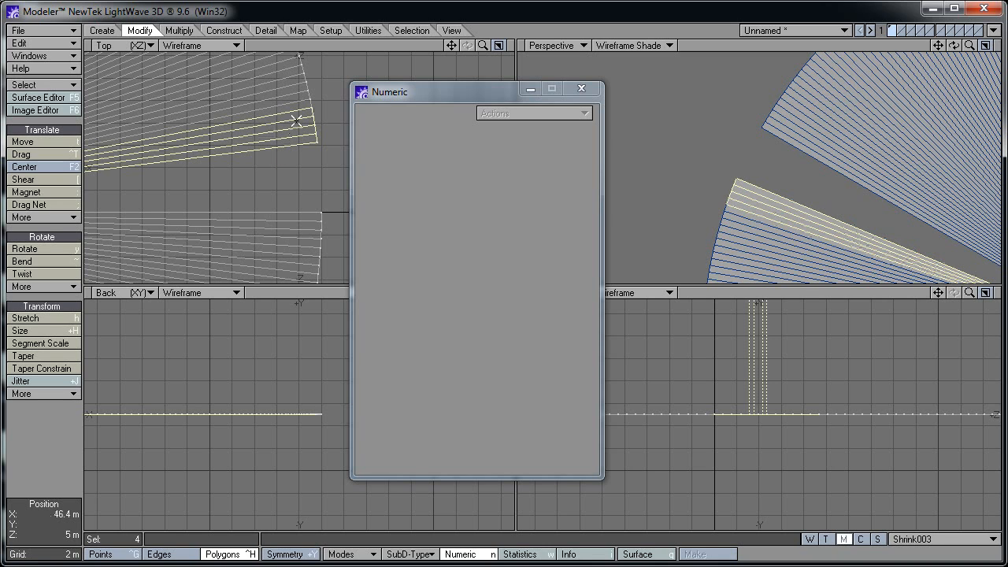
pyautogui.click(73, 140)
pyautogui.click(500, 183)
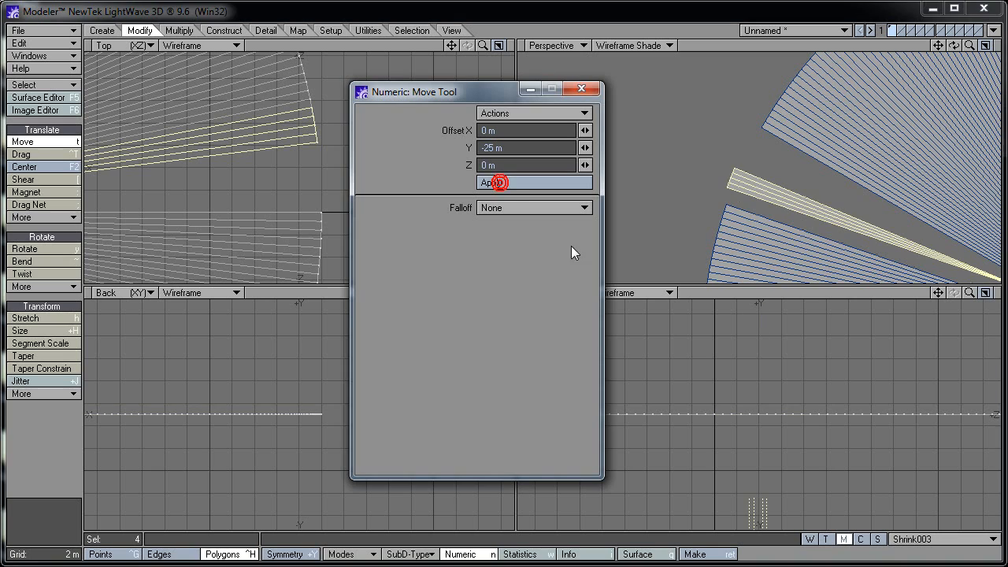
pyautogui.press('/')
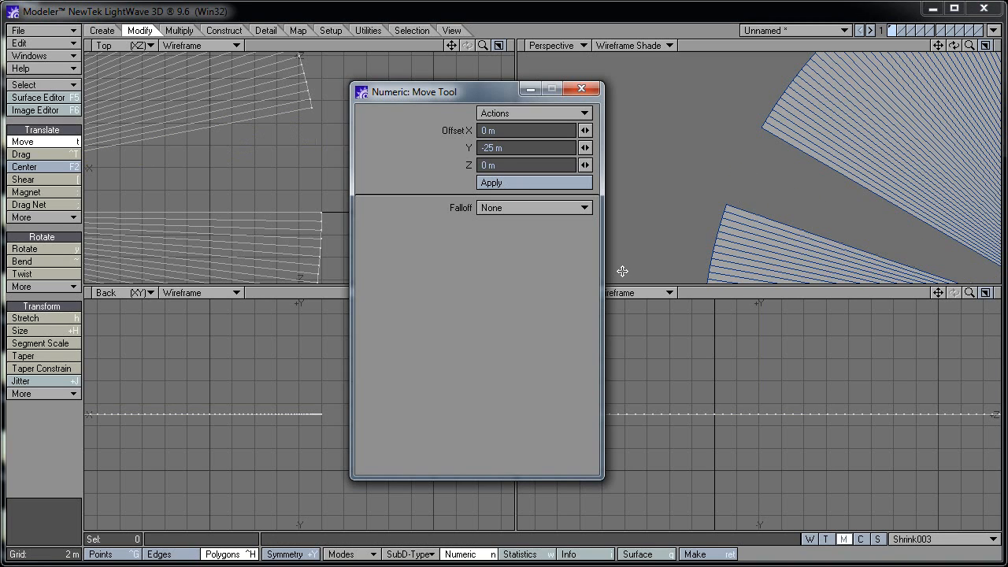
# Create morph Shrink004 and drop the next four slice polygons 25 m
pyautogui.click(922, 539)
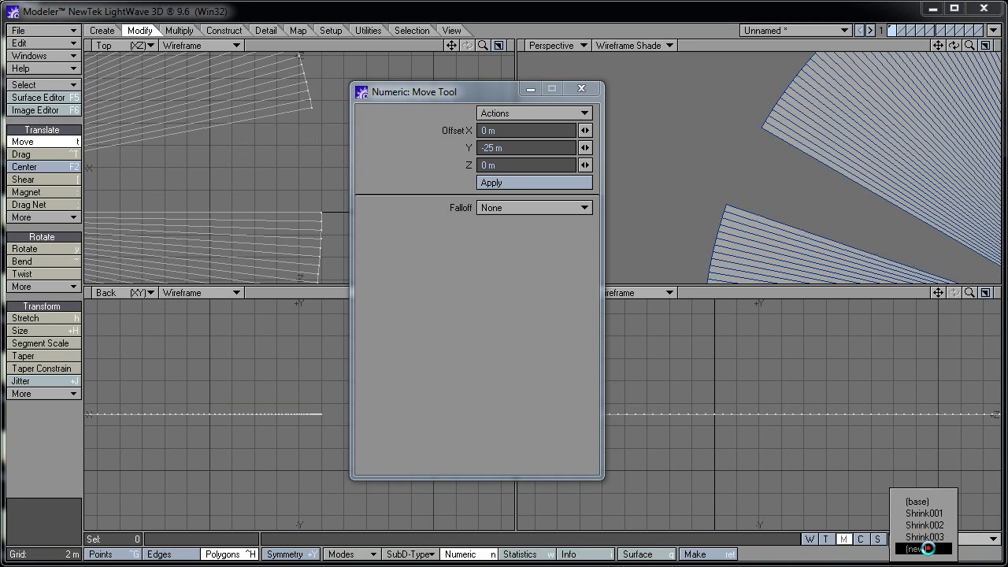
pyautogui.click(927, 549)
pyautogui.write('Sh')
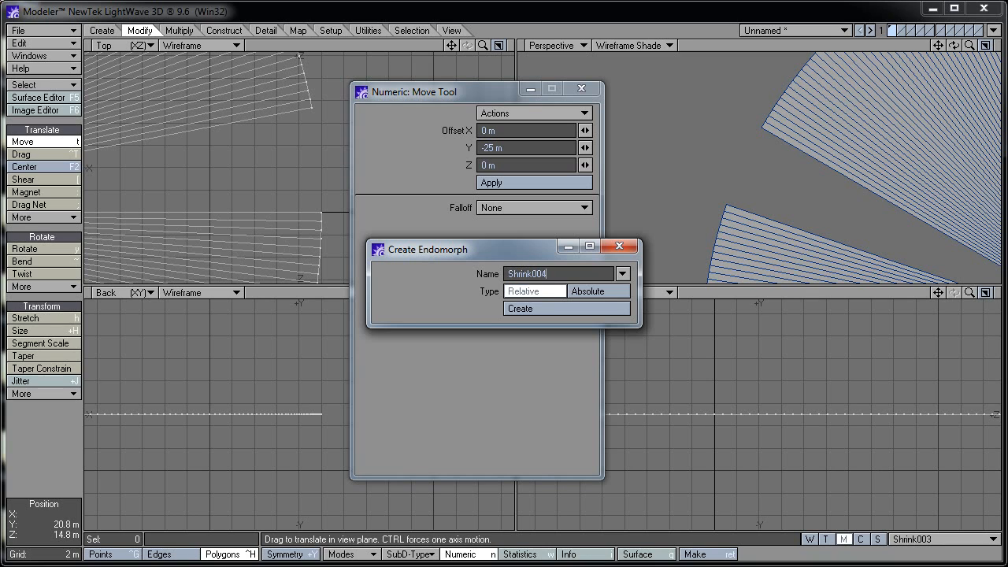
pyautogui.write('rink004')
pyautogui.press('Return')
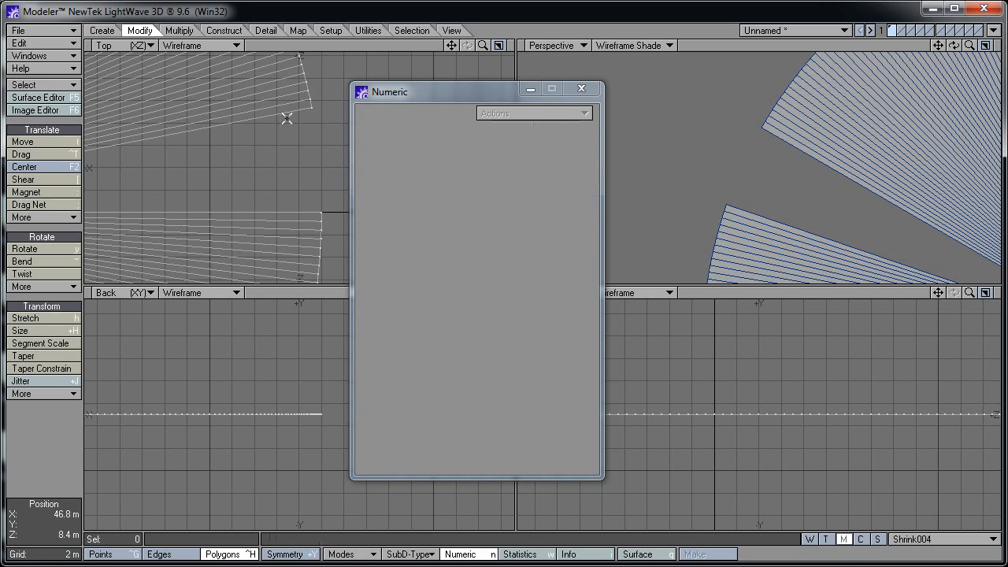
pyautogui.moveTo(287, 117); pyautogui.dragTo(299, 82)
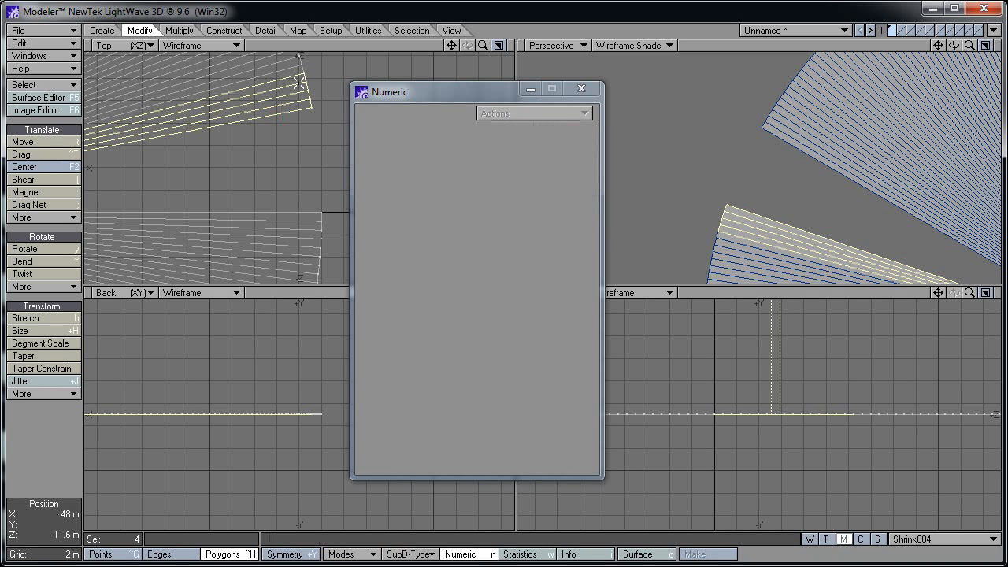
pyautogui.press('t')
pyautogui.click(531, 184)
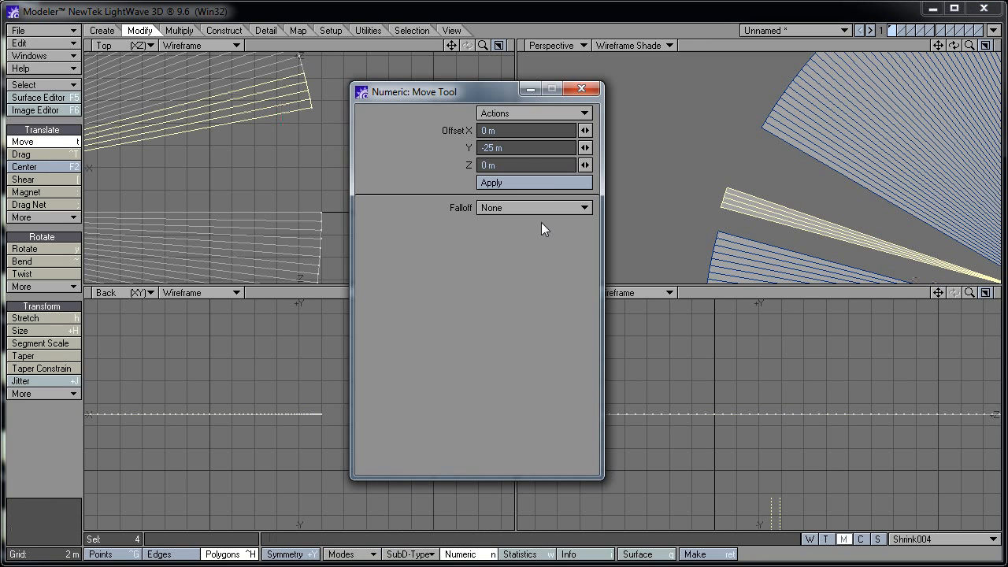
pyautogui.press('-')
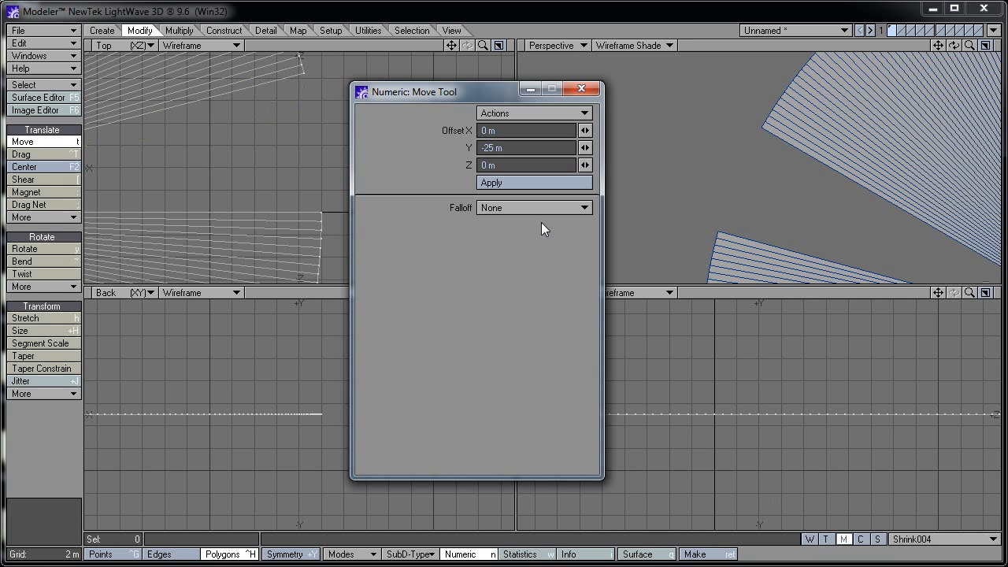
pyautogui.press('space')
# Create morph Shrink005 and drop the next four slice polygons 25 m
pyautogui.click(936, 539)
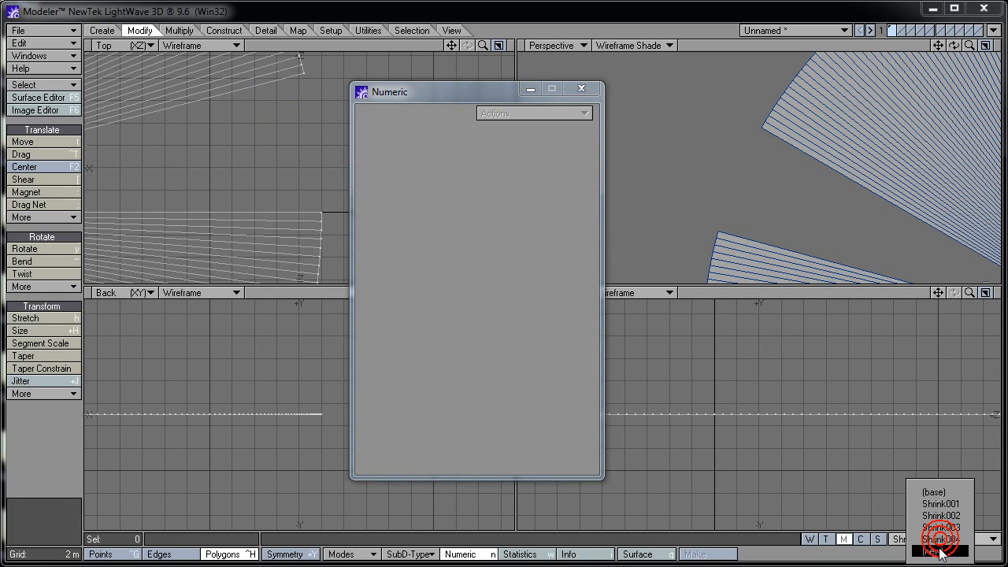
pyautogui.click(933, 545)
pyautogui.write('Shrink005')
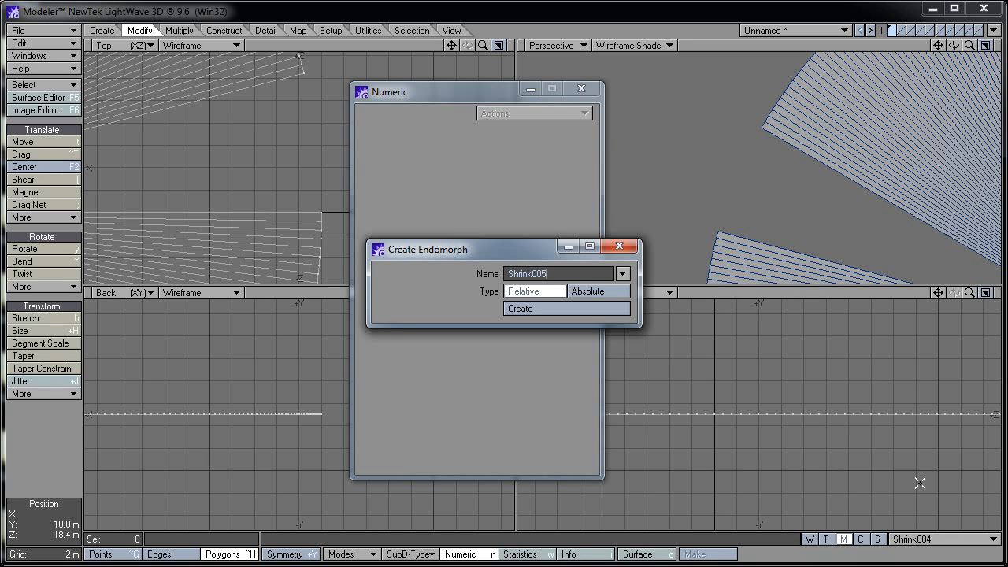
pyautogui.press('Return')
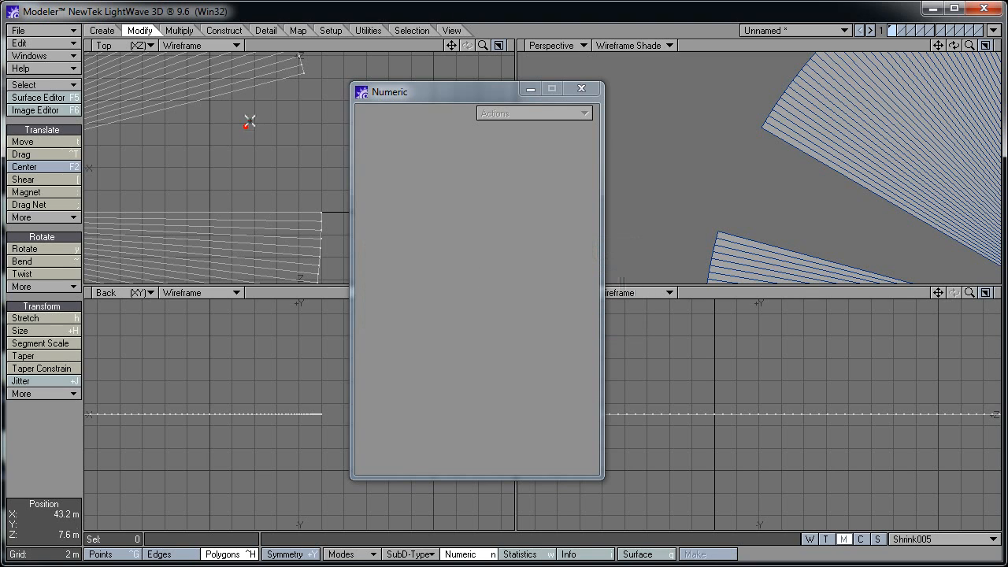
pyautogui.moveTo(249, 122)
pyautogui.mouseDown()
pyautogui.moveTo(264, 71)
pyautogui.moveTo(257, 63)
pyautogui.mouseUp()
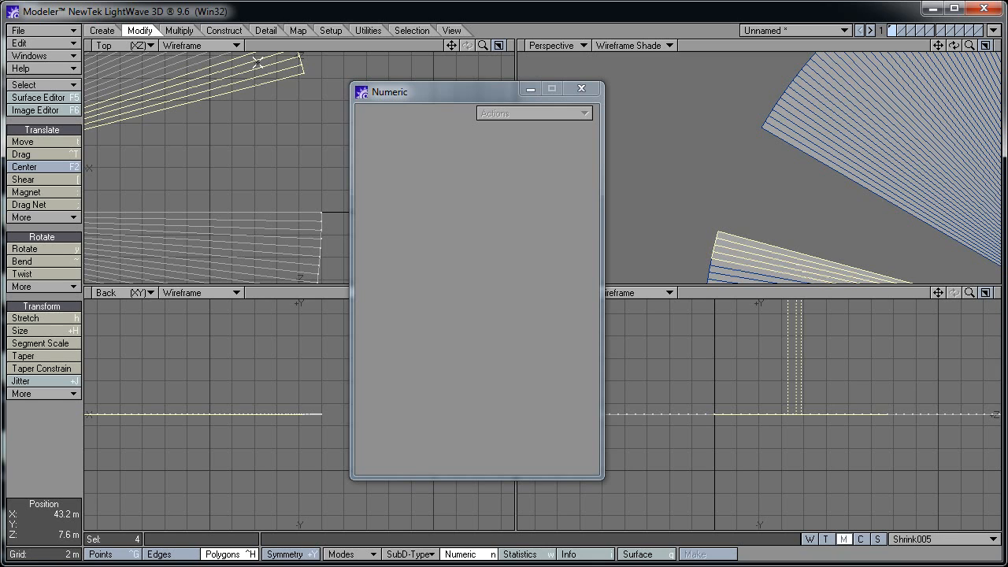
pyautogui.click(64, 140)
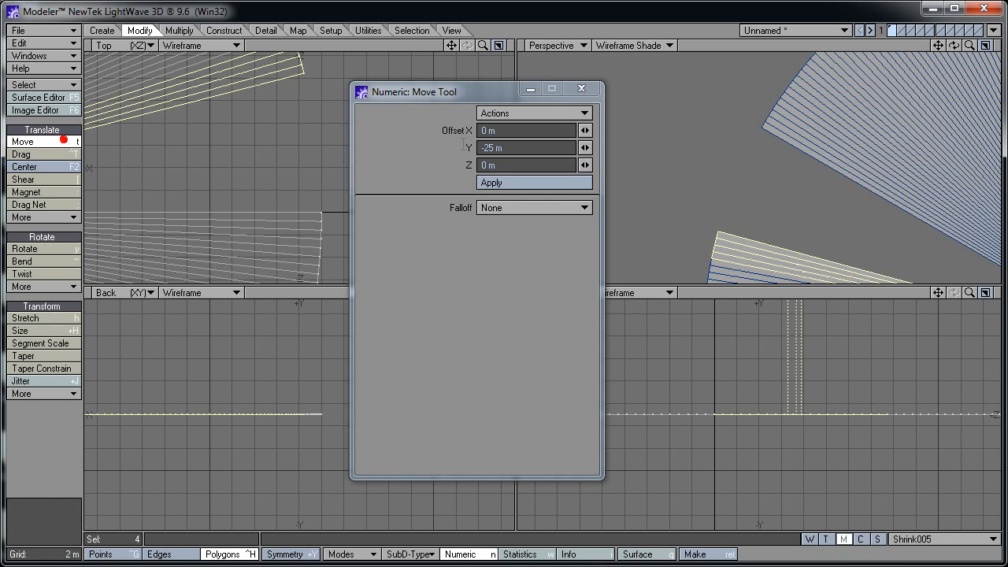
pyautogui.click(555, 183)
pyautogui.press('/')
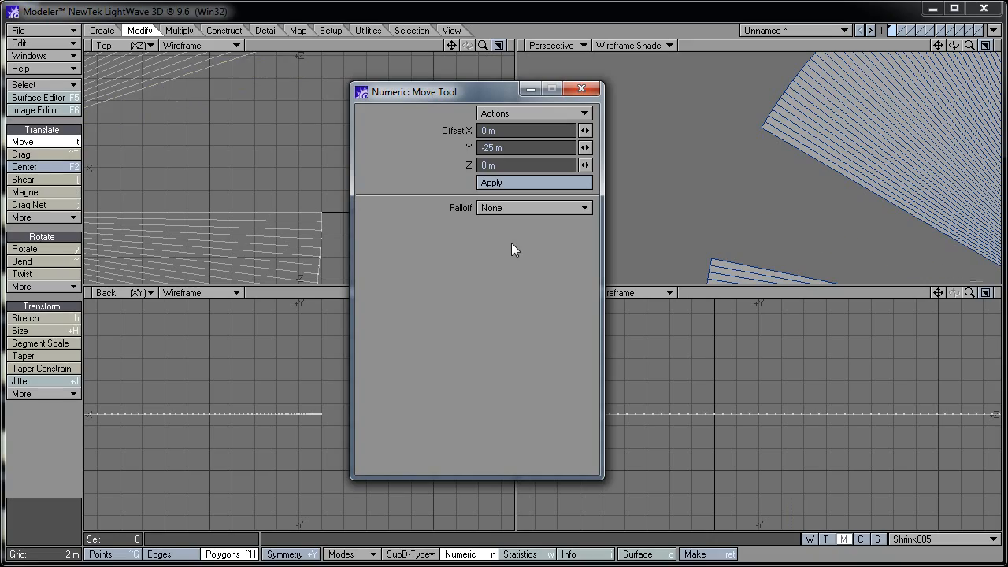
pyautogui.press('space')
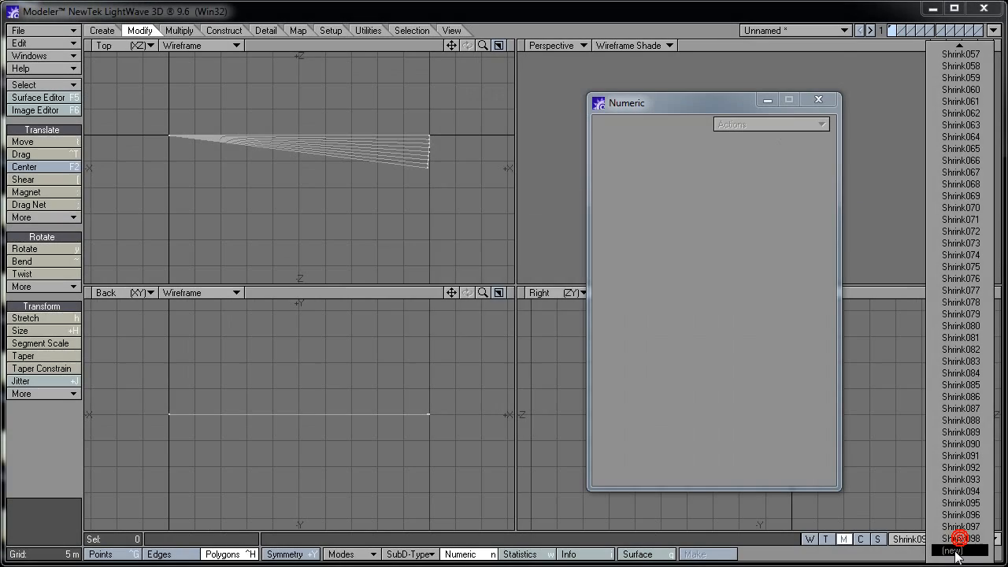
pyautogui.click(954, 550)
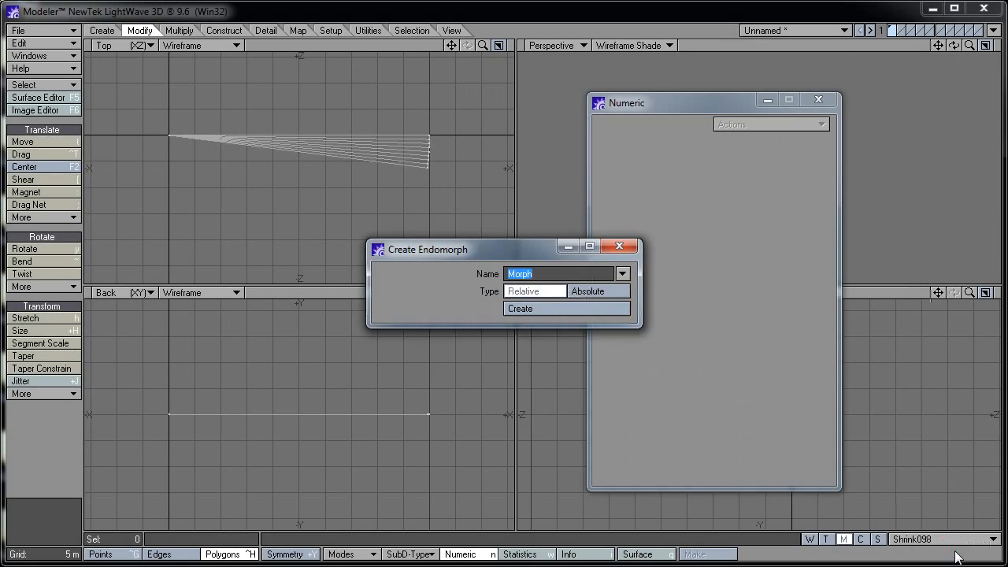
# Create morph Shrink099 and drop the next four slice polygons 25 m
pyautogui.write('Shrink099')
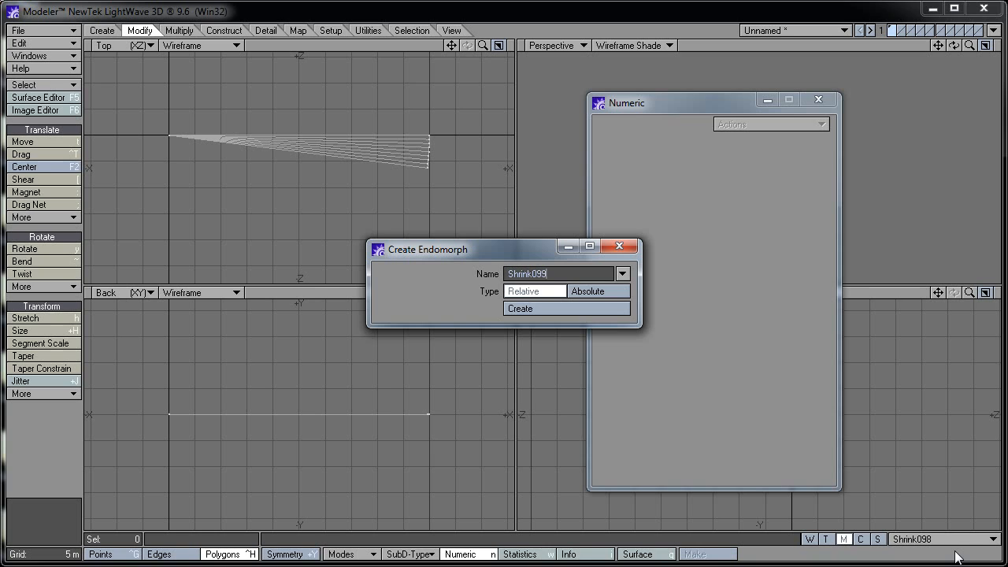
pyautogui.press('Return')
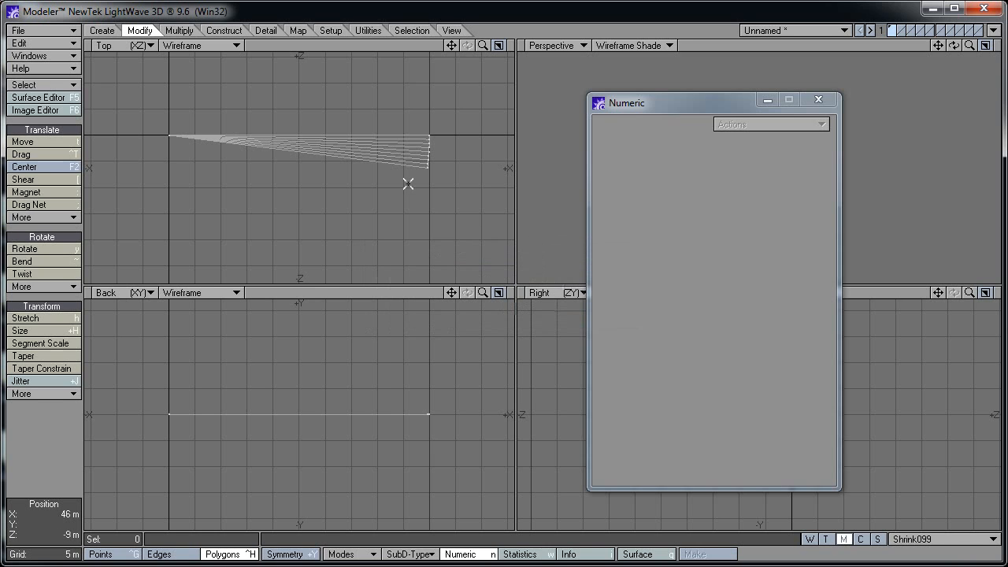
pyautogui.moveTo(409, 175); pyautogui.dragTo(426, 157)
pyautogui.press('t')
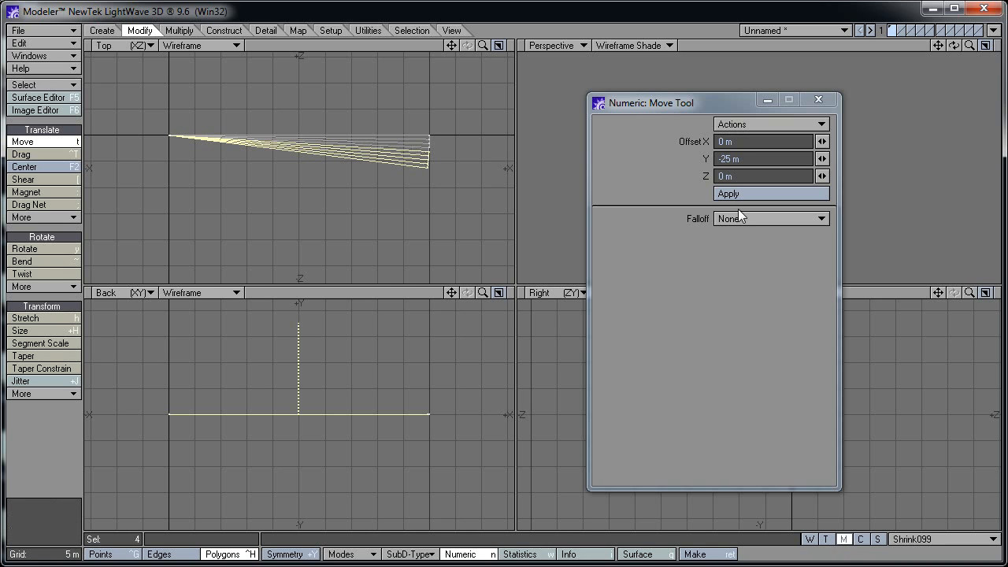
pyautogui.click(728, 193)
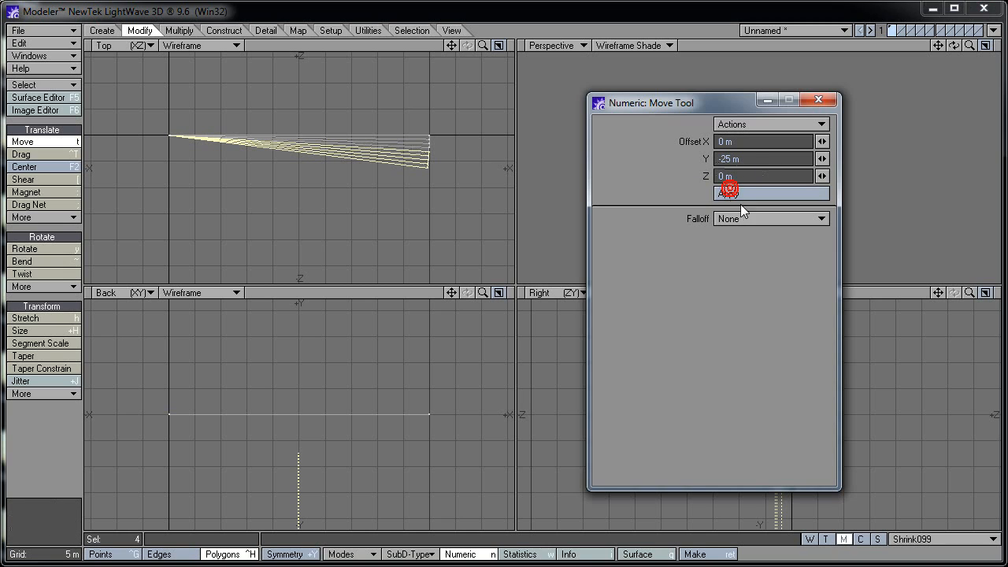
pyautogui.press('-')
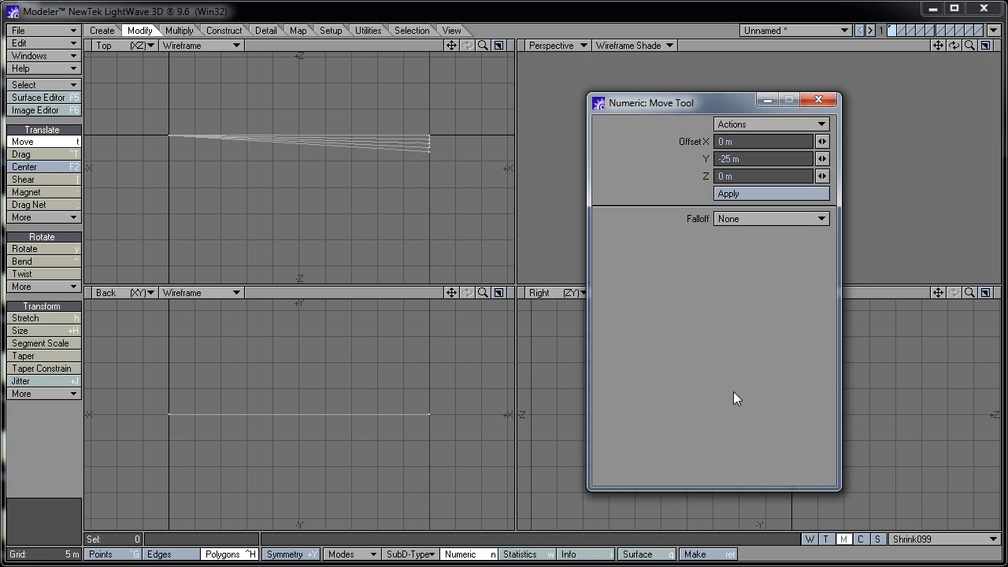
pyautogui.press('space')
# Create morph Shrink100 with the last four-polygon wedge lowered 25 m
pyautogui.click(939, 539)
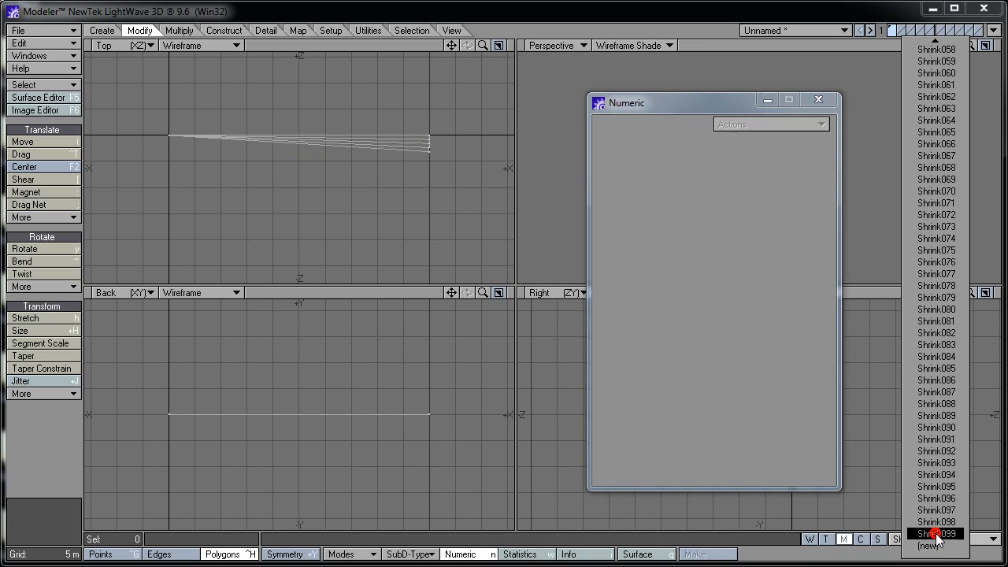
pyautogui.click(933, 527)
pyautogui.write('Shrink100')
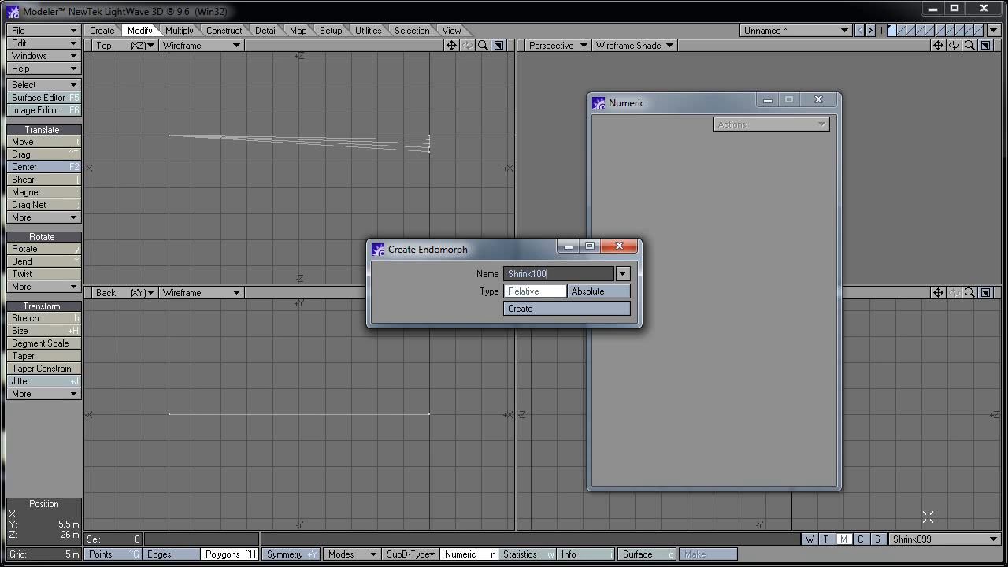
pyautogui.press('Return')
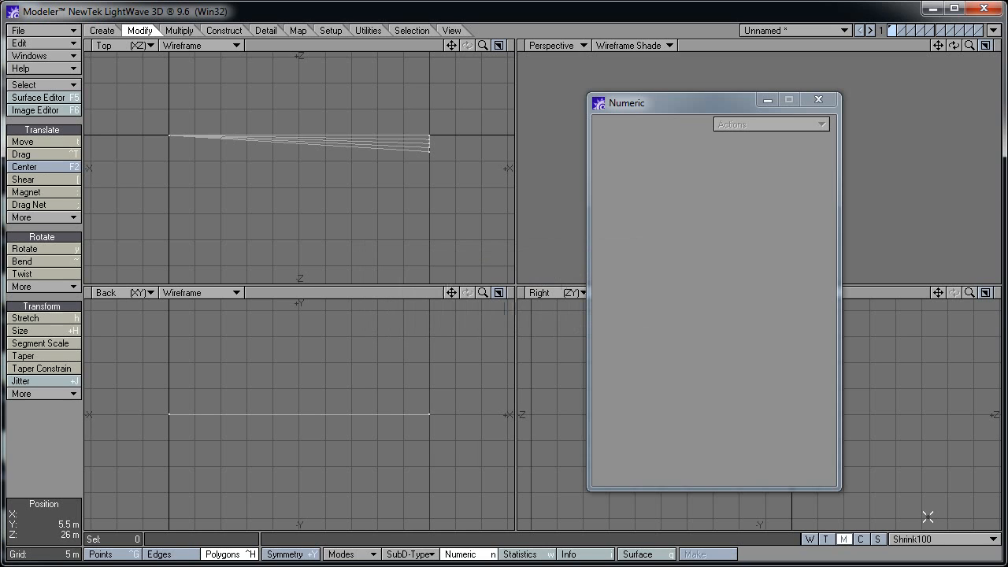
pyautogui.click(425, 111)
pyautogui.moveTo(416, 135); pyautogui.dragTo(409, 153)
pyautogui.press('t')
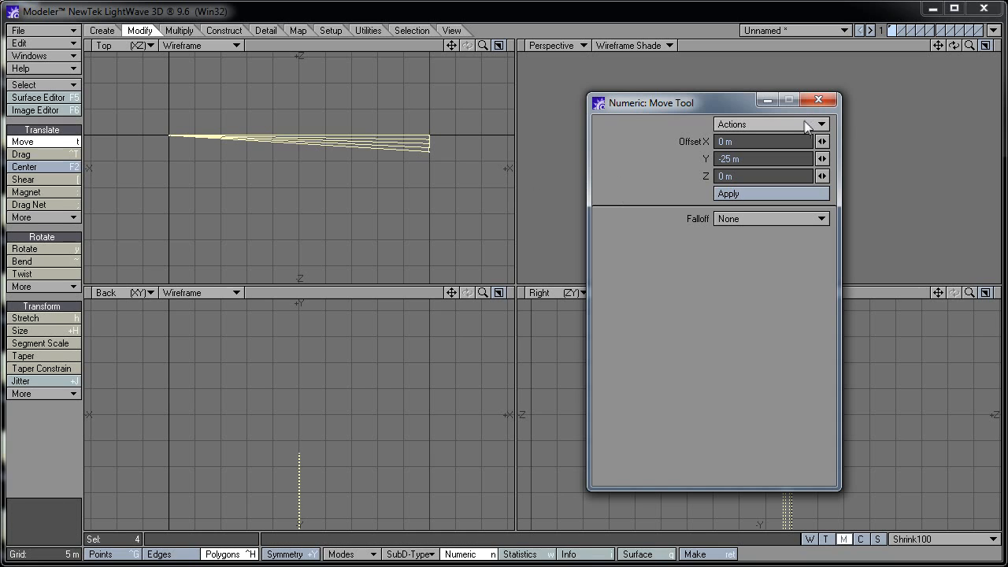
pyautogui.click(32, 141)
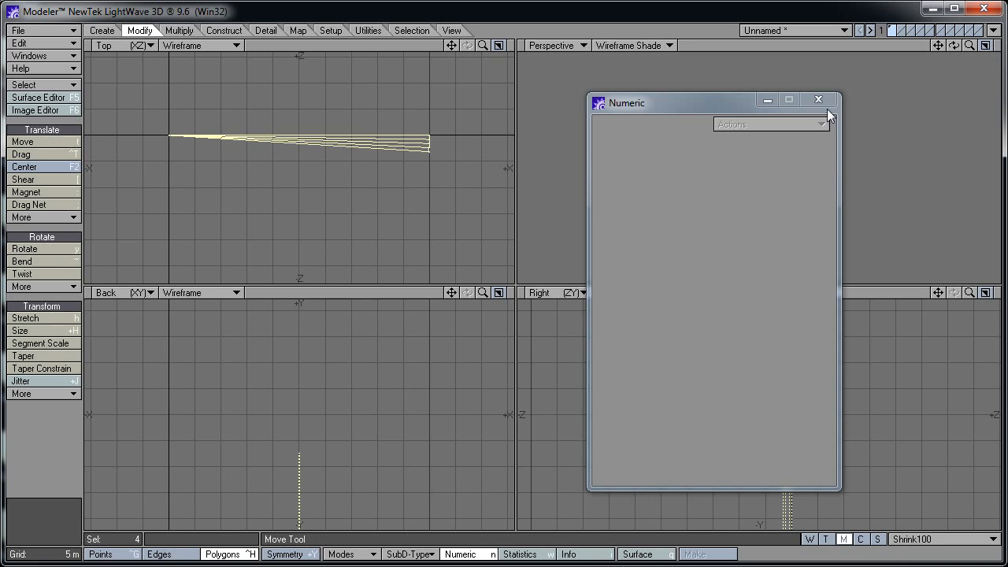
pyautogui.click(415, 111)
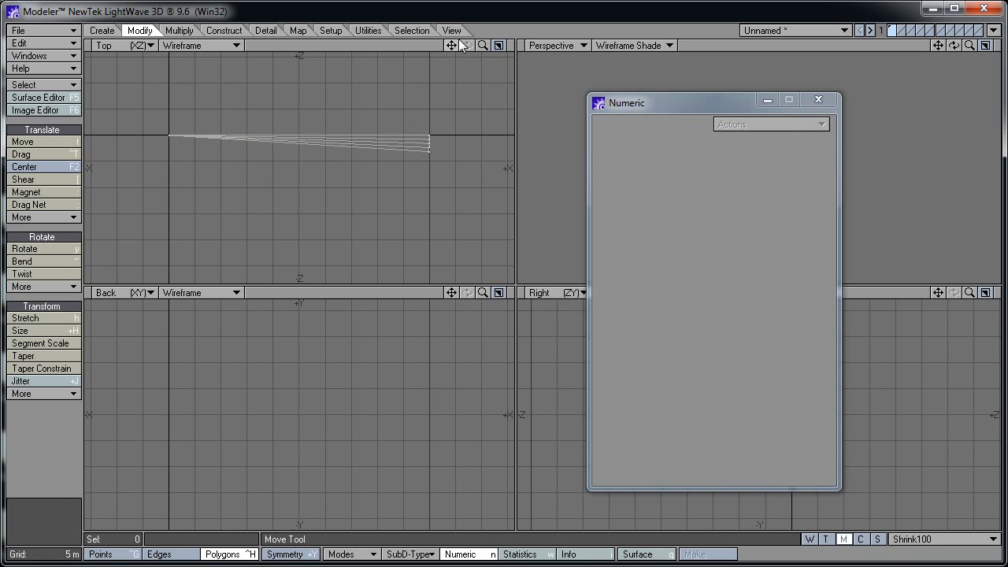
# Unhide all pie geometry, close the Numeric panel, and fit the views to the disc
pyautogui.click(451, 30)
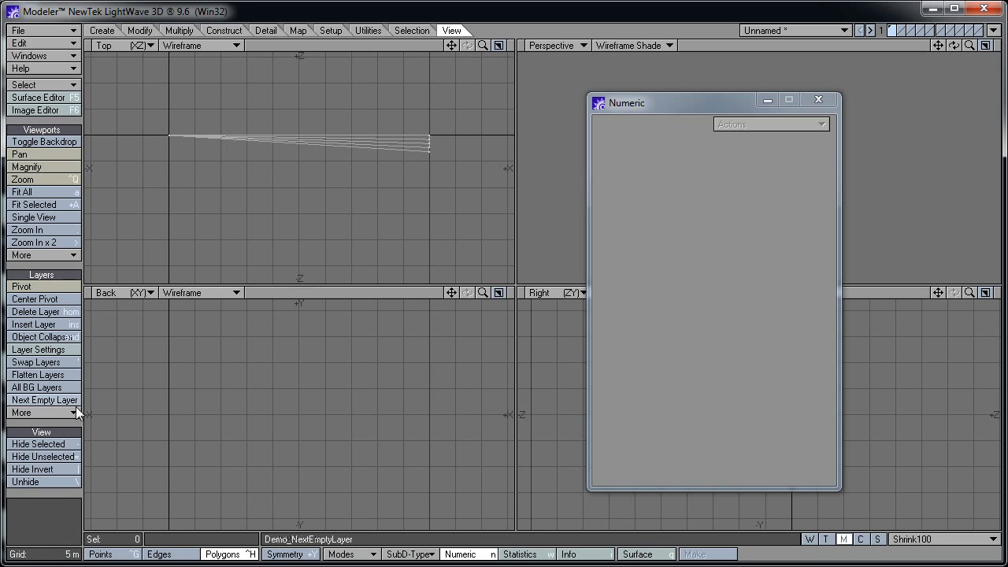
pyautogui.click(50, 479)
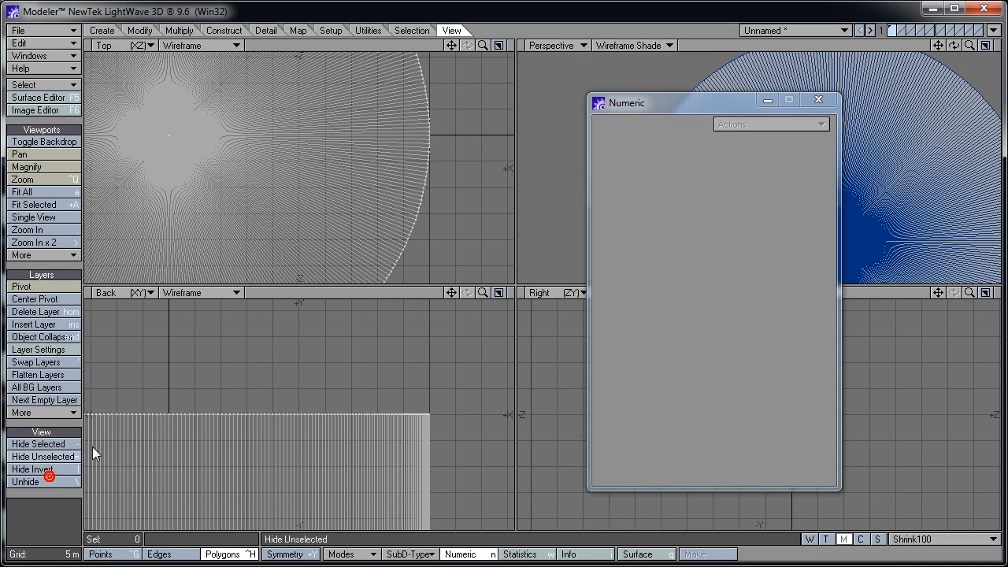
pyautogui.click(824, 101)
pyautogui.press('a')
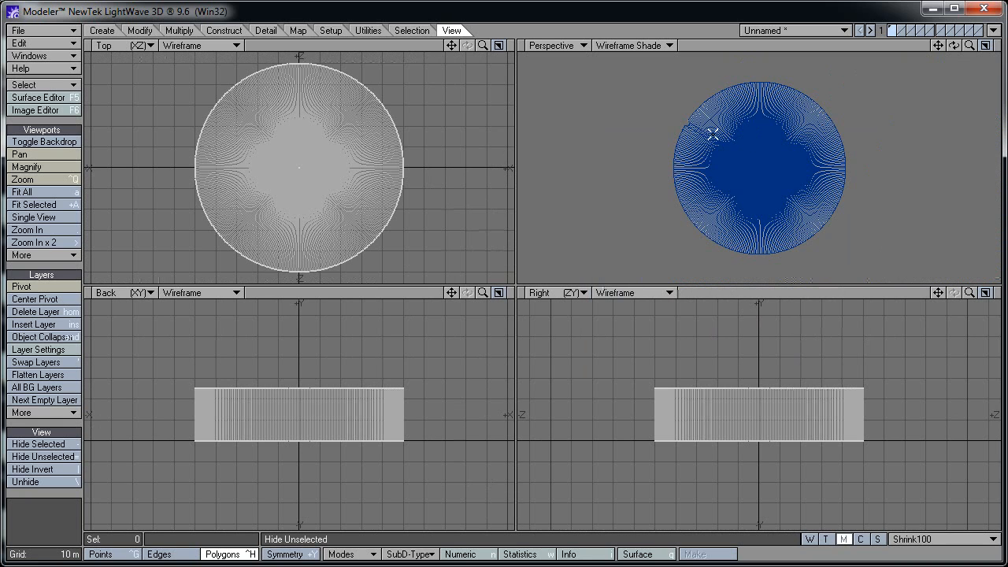
pyautogui.keyDown('alt'); pyautogui.moveTo(668, 151); pyautogui.dragTo(752, 189); pyautogui.keyUp('alt')
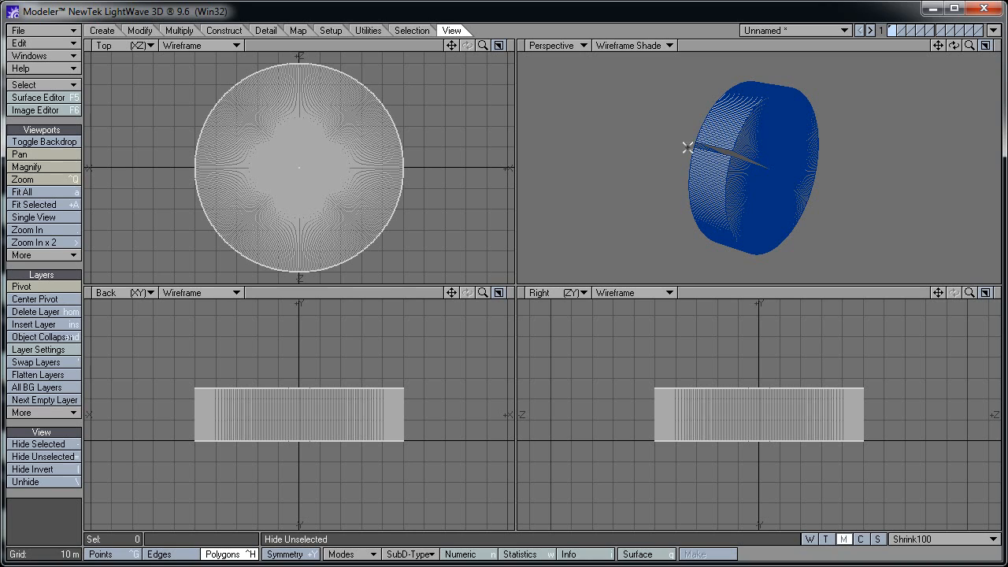
# Preview morphs Shrink099, Shrink097, Shrink096, Shrink095 and Shrink094 in turn
pyautogui.click(942, 540)
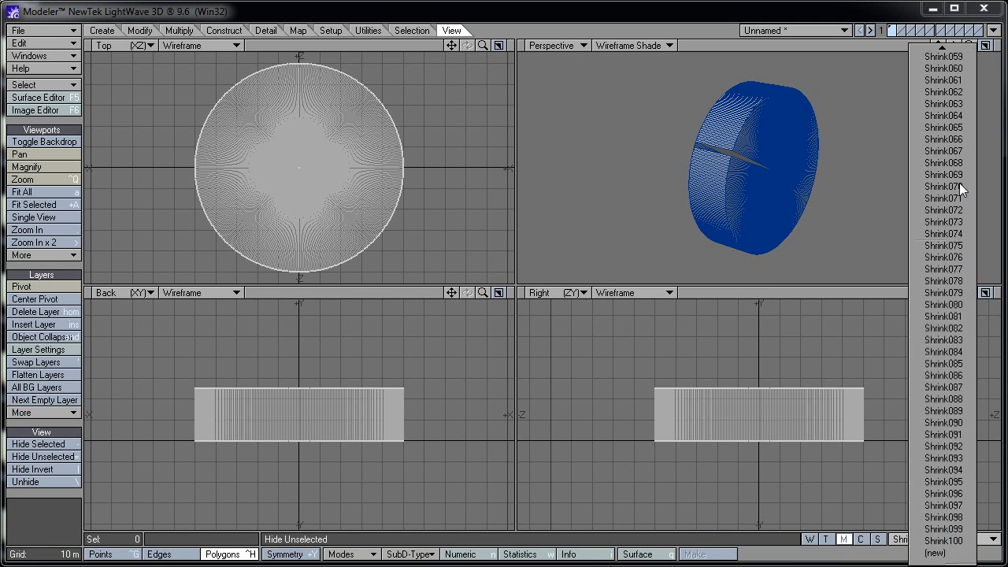
pyautogui.click(951, 528)
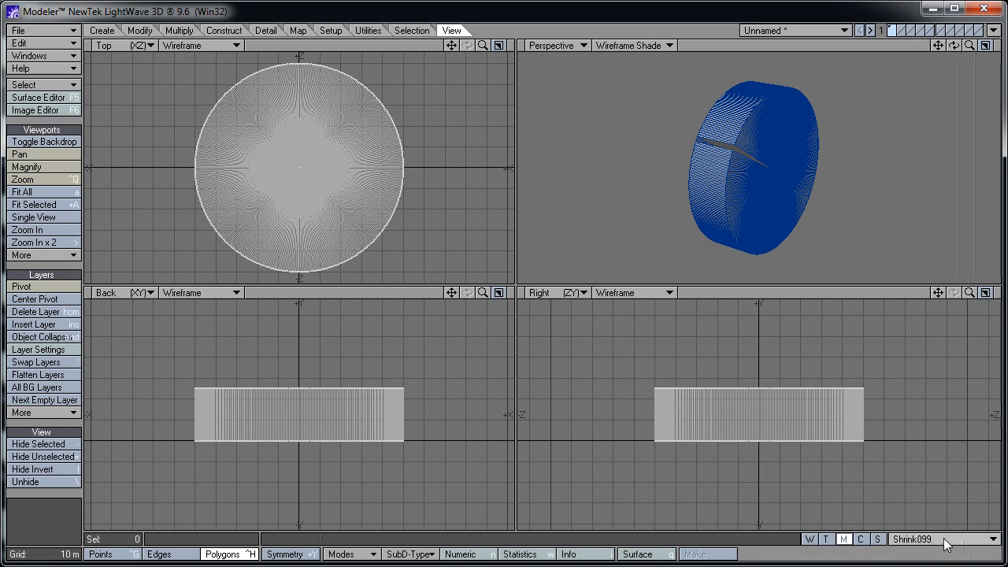
pyautogui.click(945, 540)
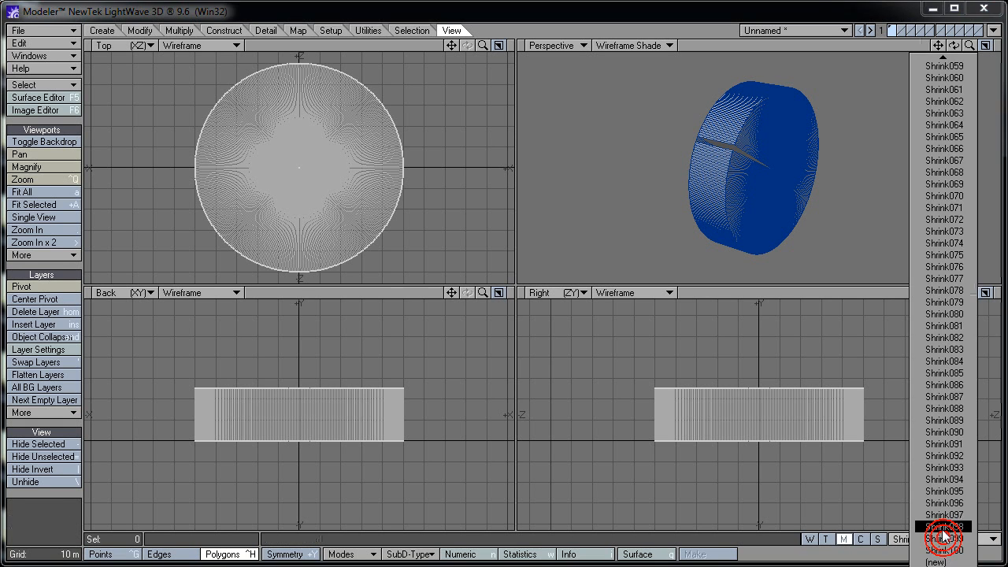
pyautogui.click(944, 538)
pyautogui.click(943, 538)
pyautogui.click(941, 526)
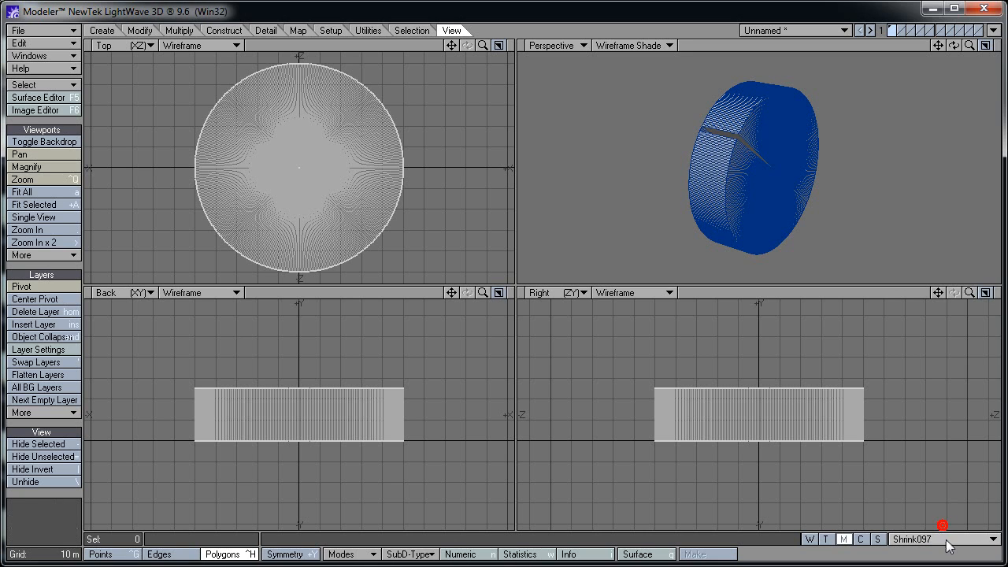
pyautogui.click(944, 539)
pyautogui.click(949, 526)
pyautogui.click(949, 541)
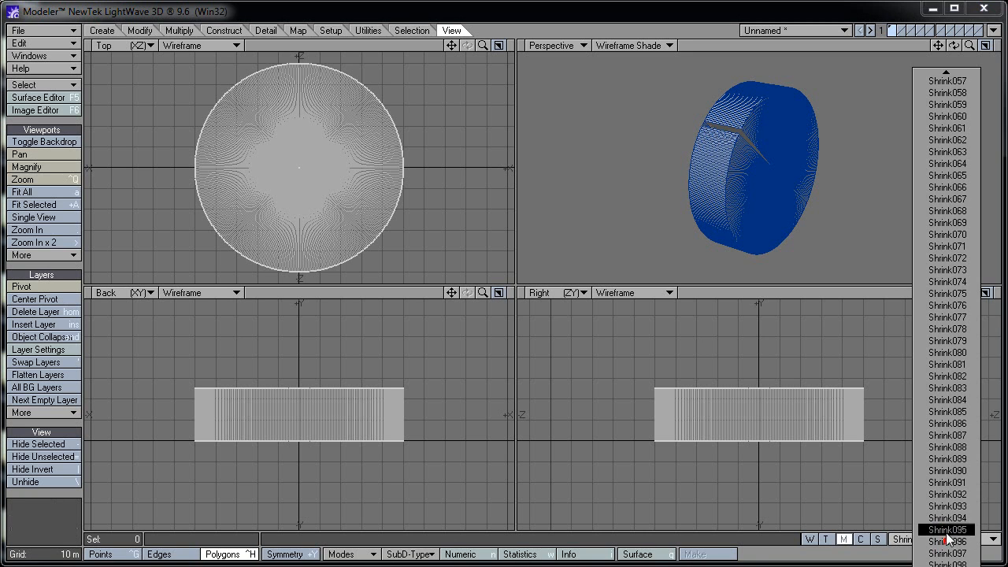
pyautogui.click(947, 526)
pyautogui.click(948, 538)
pyautogui.click(948, 525)
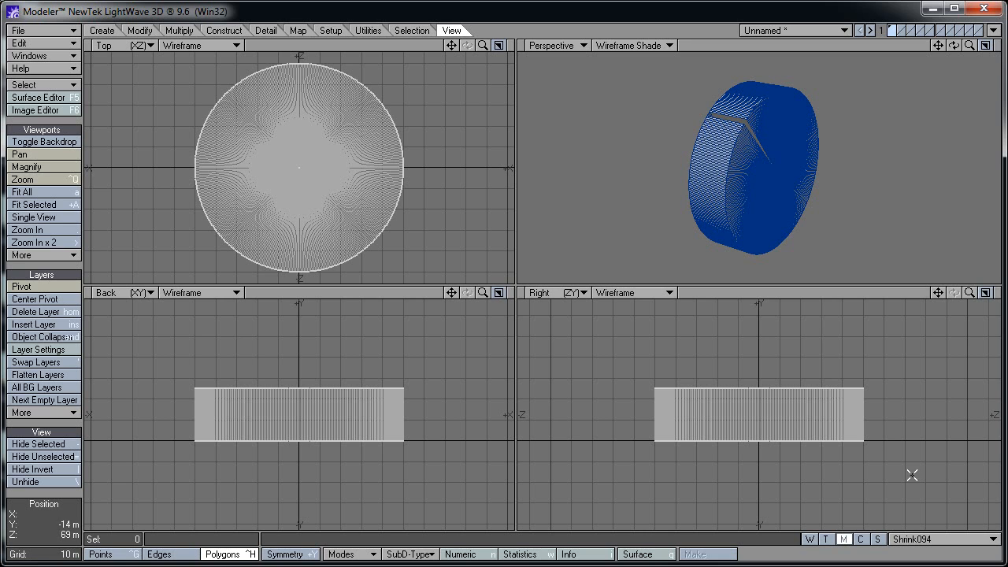
# Set the active morph back to (base) so the pie is whole
pyautogui.click(945, 538)
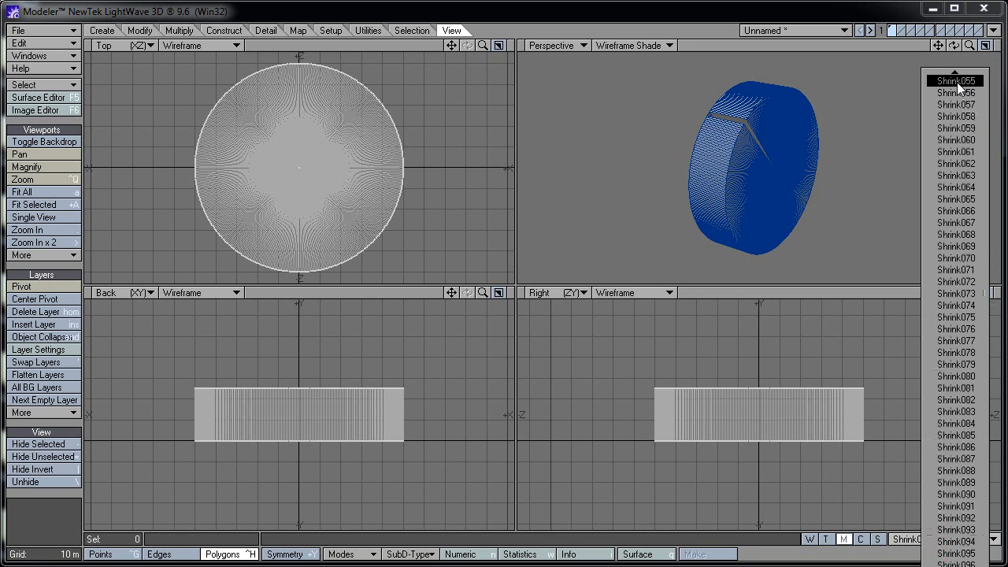
pyautogui.moveTo(958, 74)
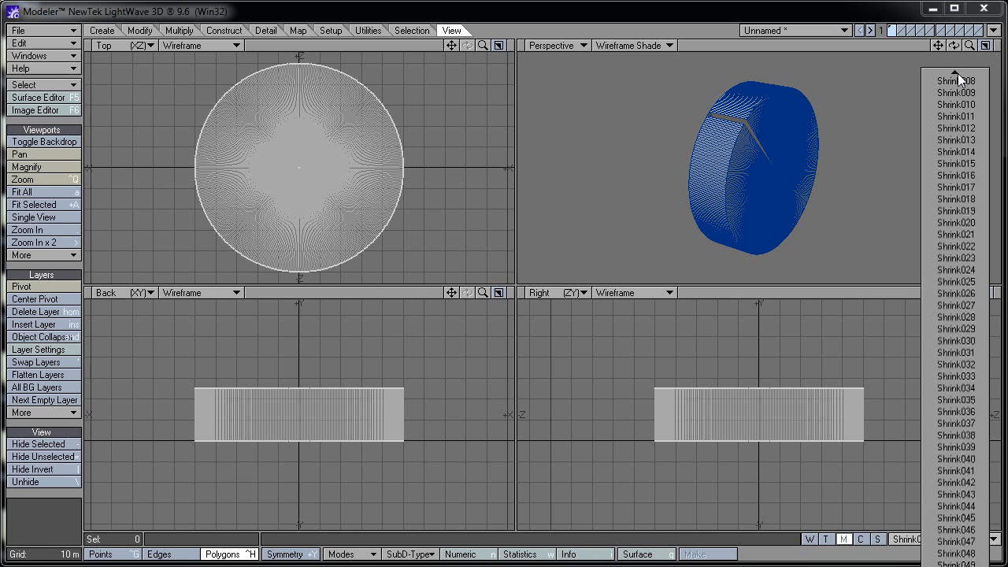
pyautogui.click(956, 78)
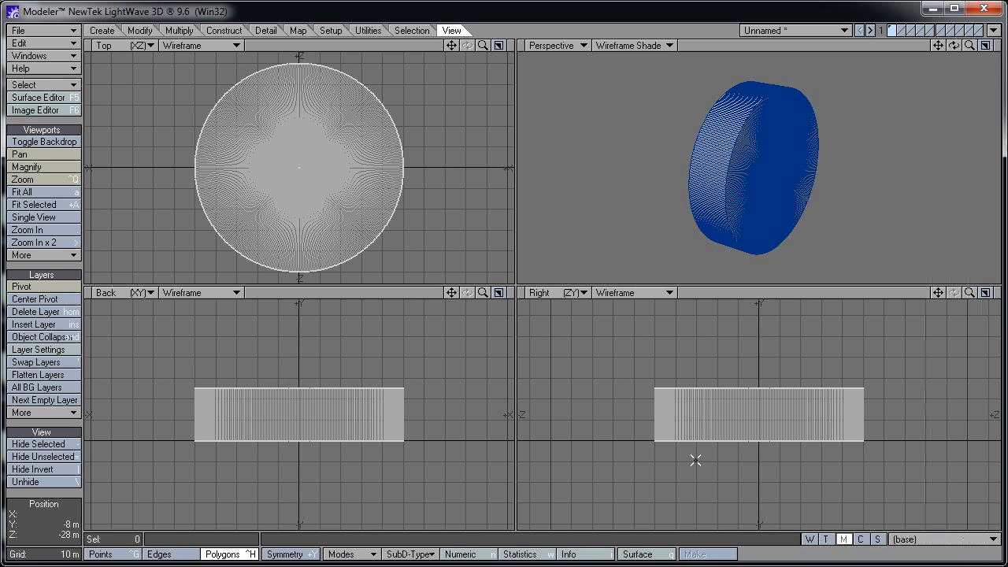
# Assign the surface name Pie to the whole cylinder in Change Surface
pyautogui.click(644, 553)
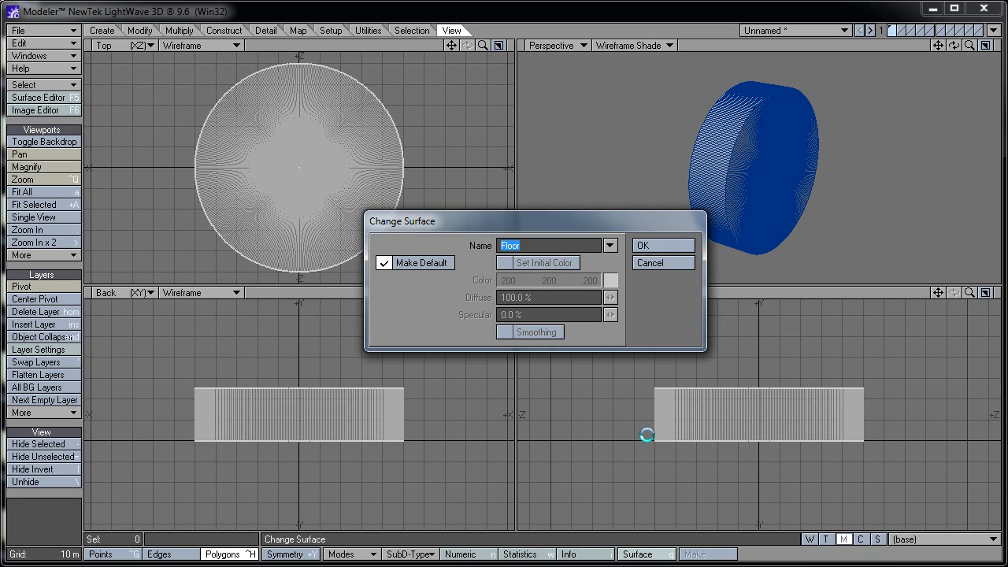
pyautogui.write('Pie')
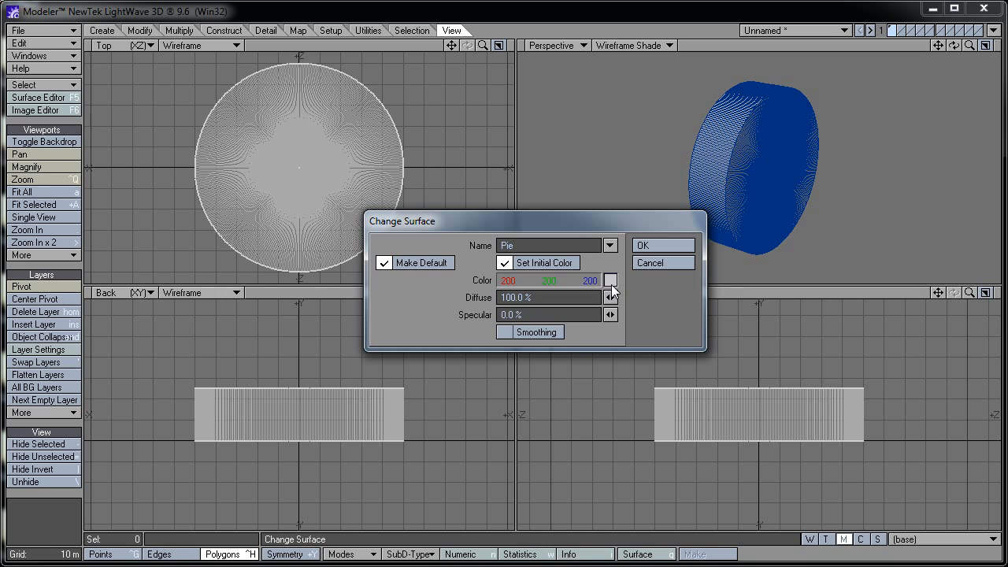
pyautogui.click(673, 244)
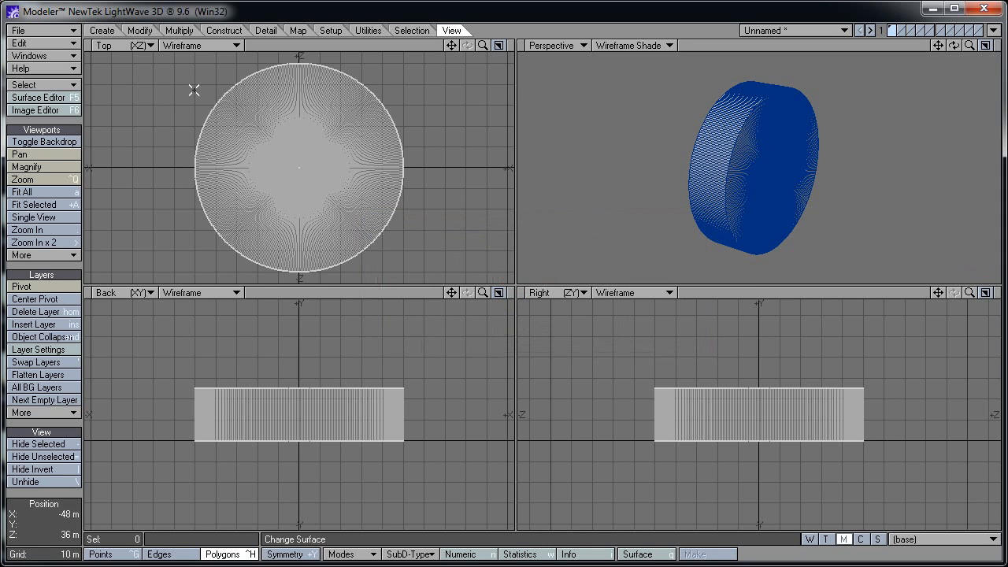
# Save the object as Pie in the Objects folder with Save Object As
pyautogui.click(67, 32)
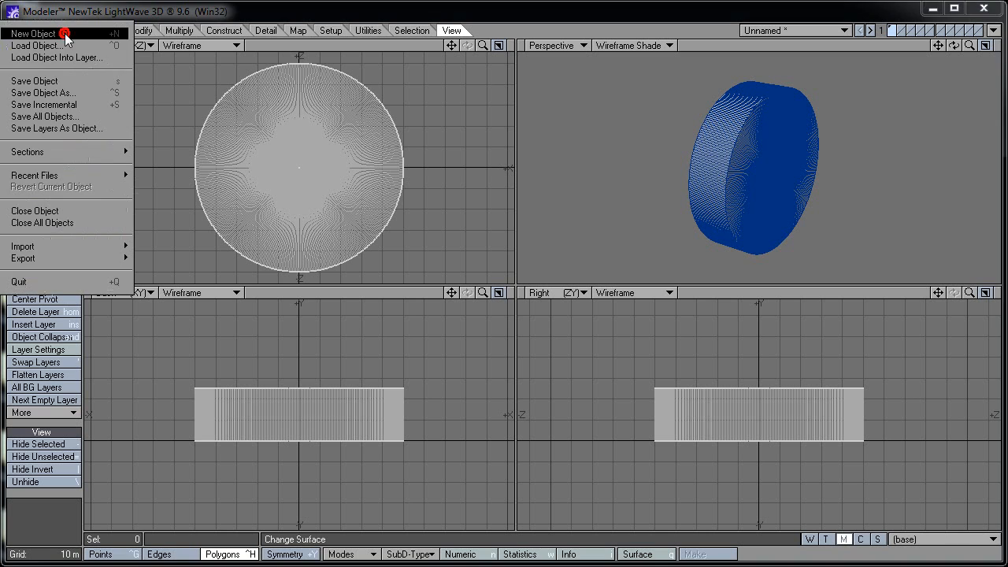
pyautogui.click(73, 93)
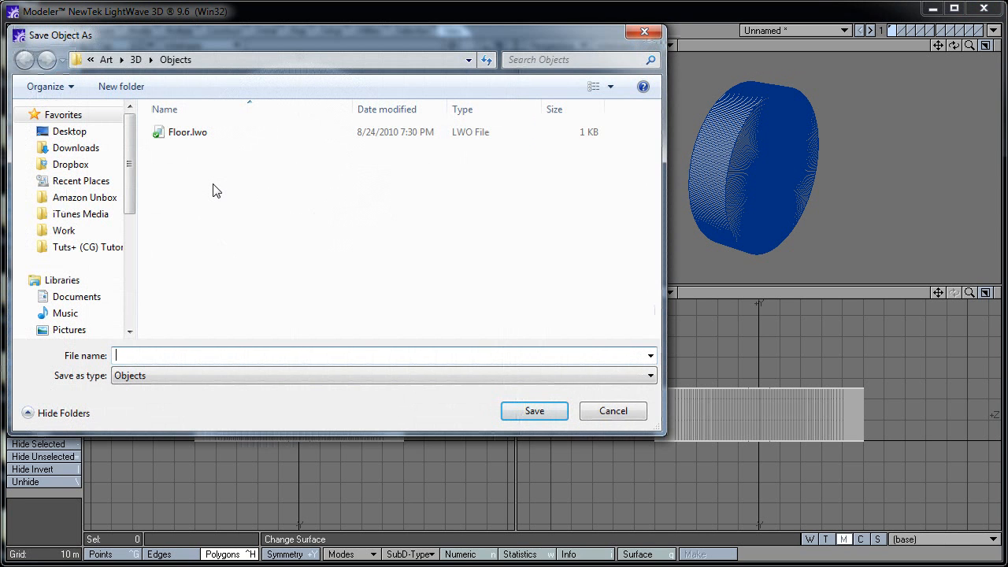
pyautogui.write('Pie')
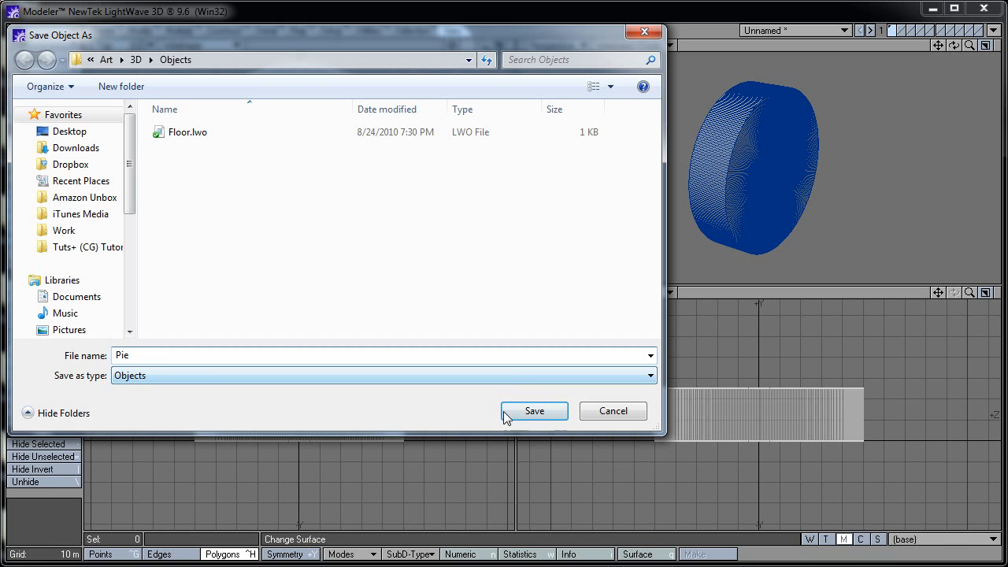
pyautogui.click(532, 413)
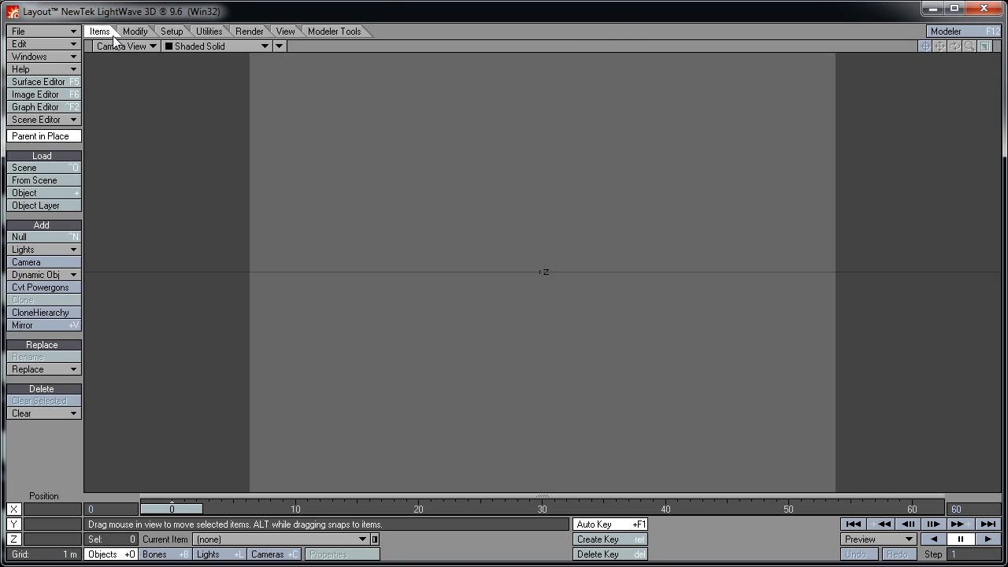
# Load the Floor object into the Layout scene
pyautogui.click(61, 32)
pyautogui.moveTo(65, 41)
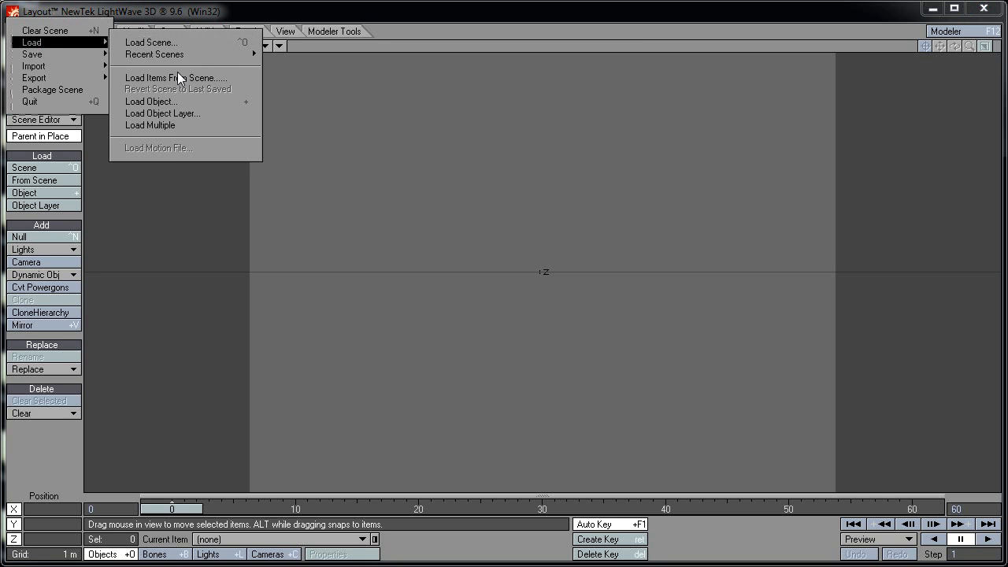
pyautogui.click(186, 100)
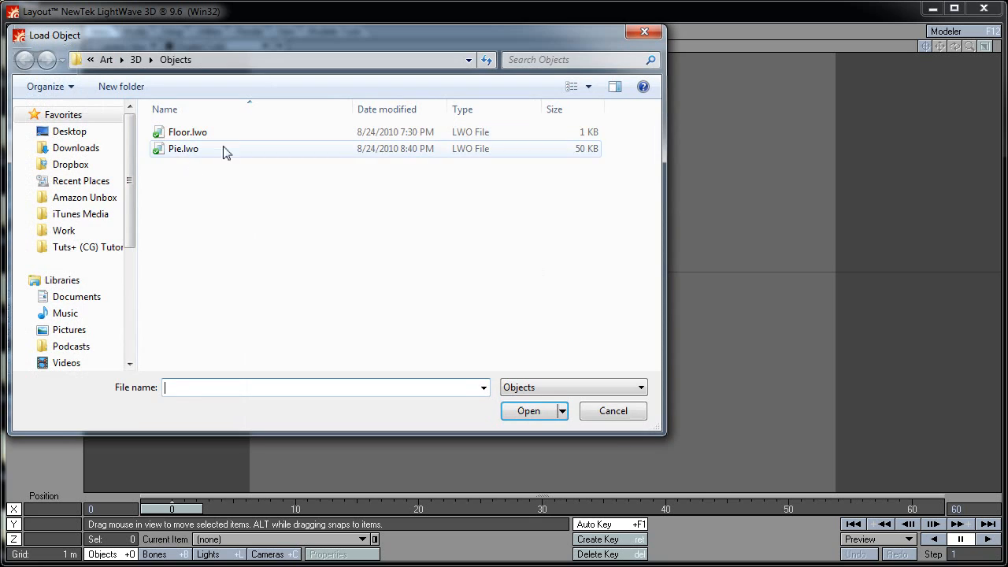
pyautogui.doubleClick(220, 137)
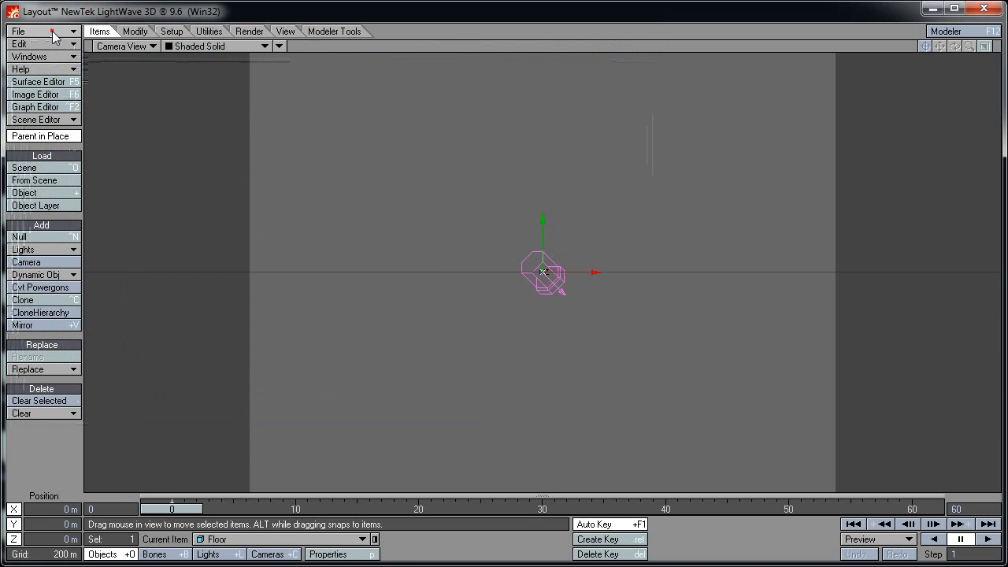
# Load the Pie object into the Layout scene
pyautogui.click(50, 32)
pyautogui.moveTo(65, 50)
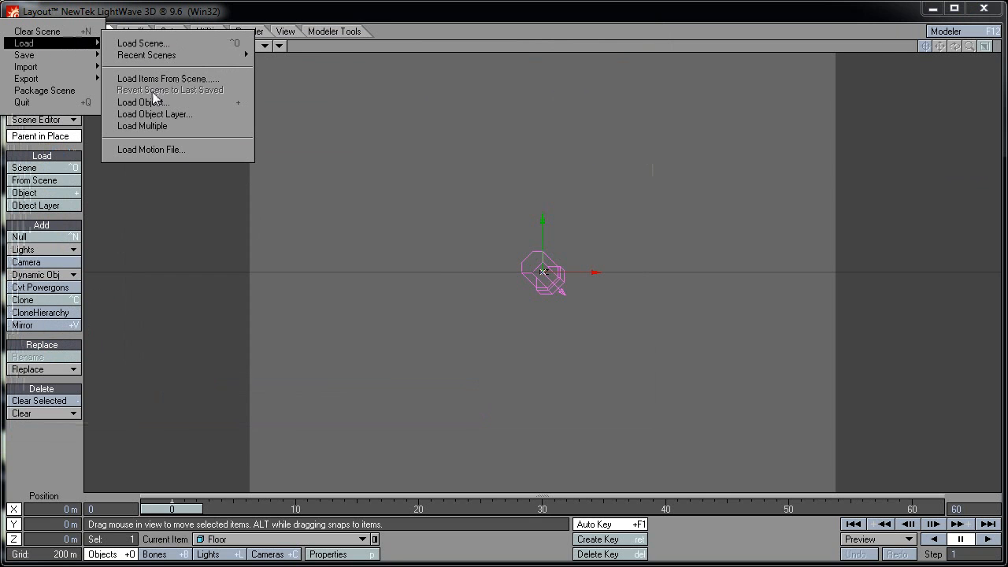
pyautogui.click(152, 100)
pyautogui.click(170, 149)
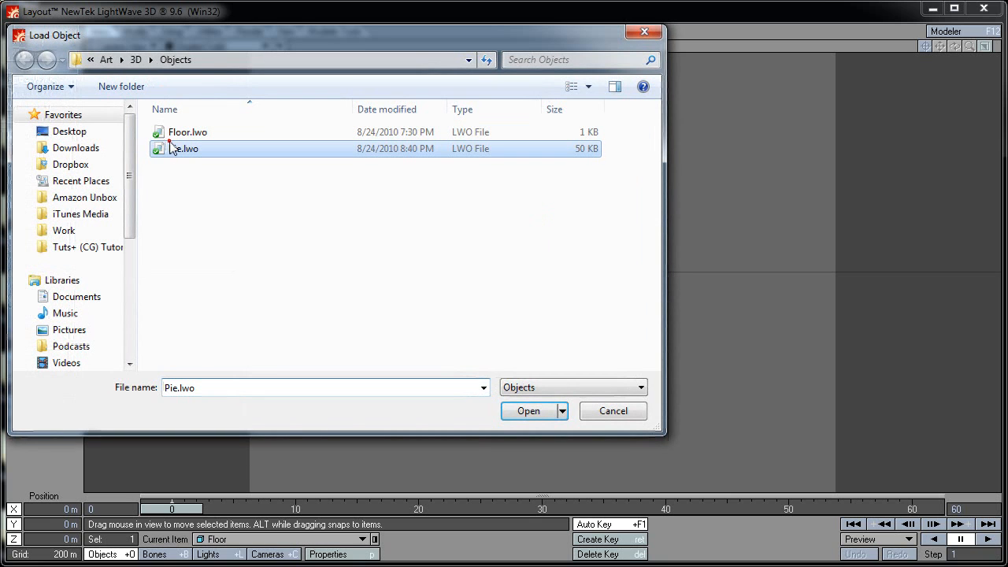
pyautogui.click(524, 410)
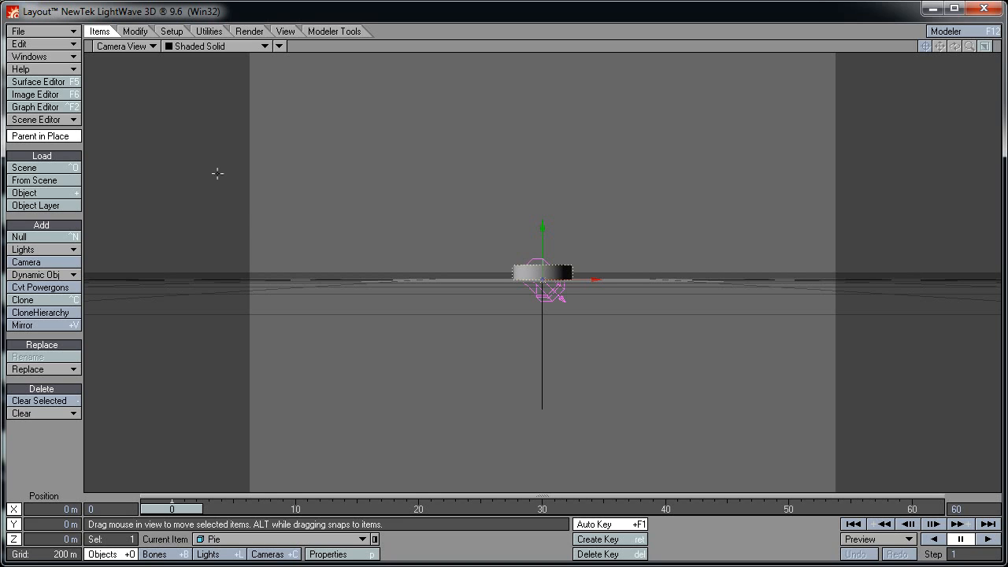
# Set the Grid Square Size to 20 m in the OpenGL display preferences
pyautogui.click(47, 32)
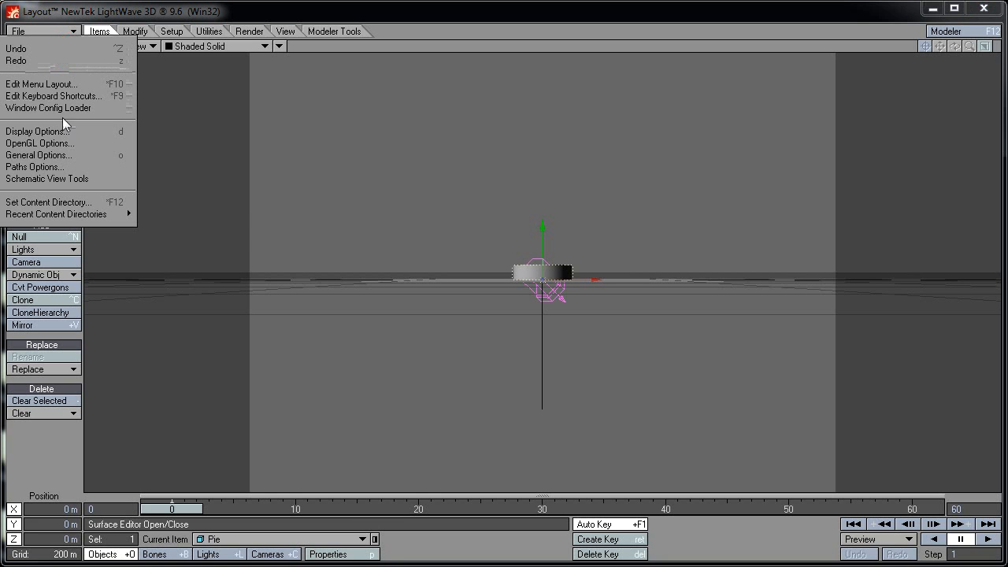
pyautogui.click(66, 143)
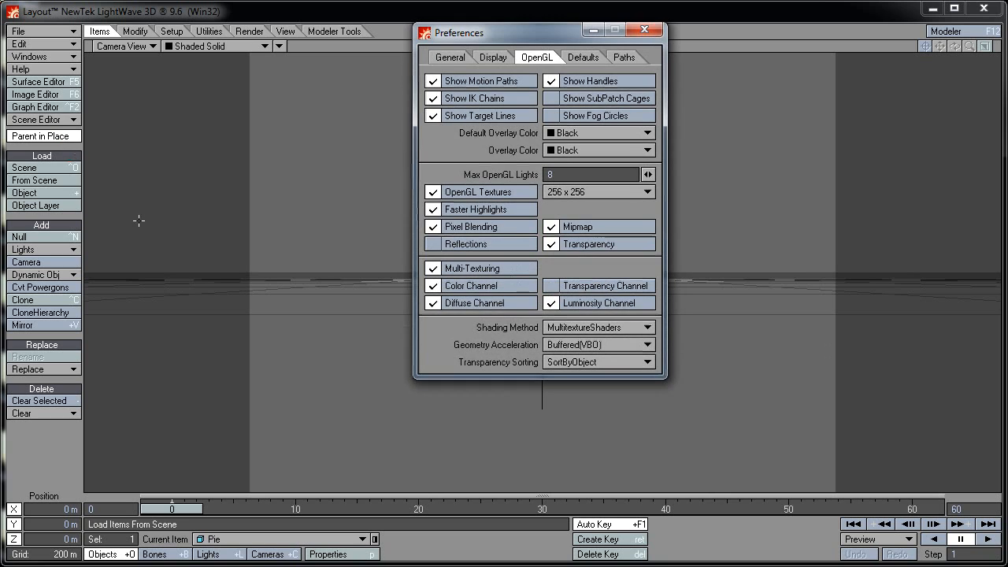
pyautogui.click(493, 57)
pyautogui.moveTo(505, 36); pyautogui.dragTo(445, 37)
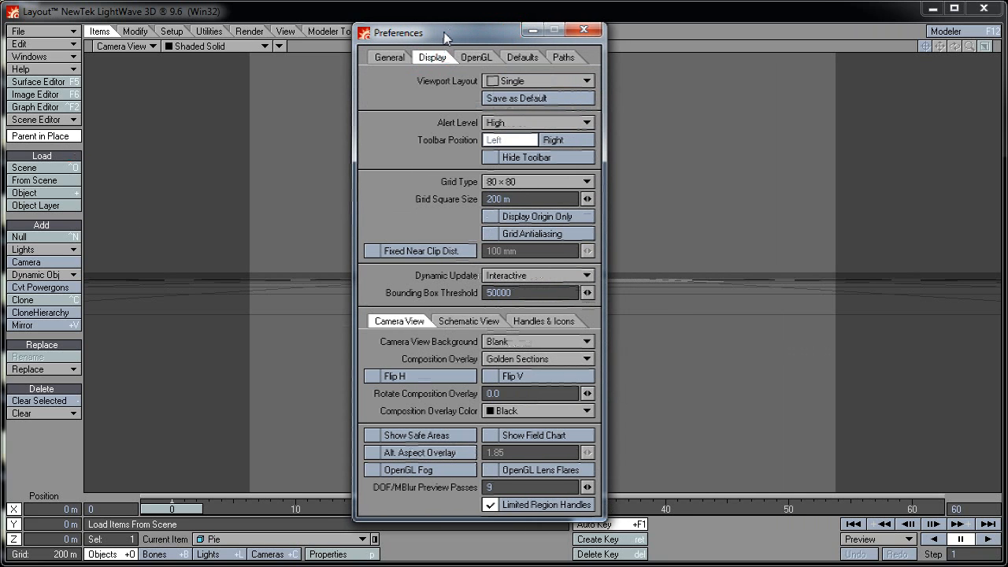
pyautogui.click(496, 198)
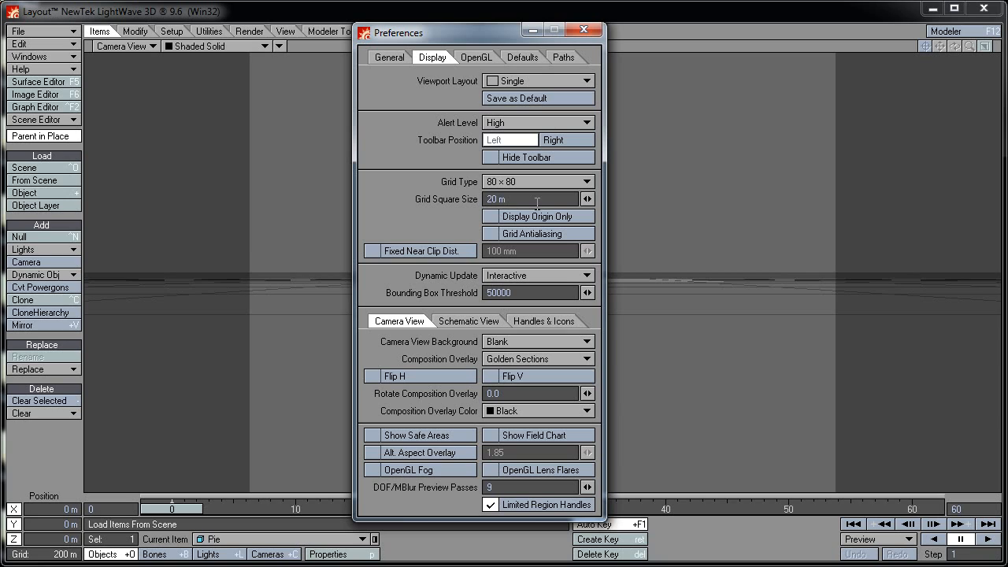
pyautogui.press('Tab')
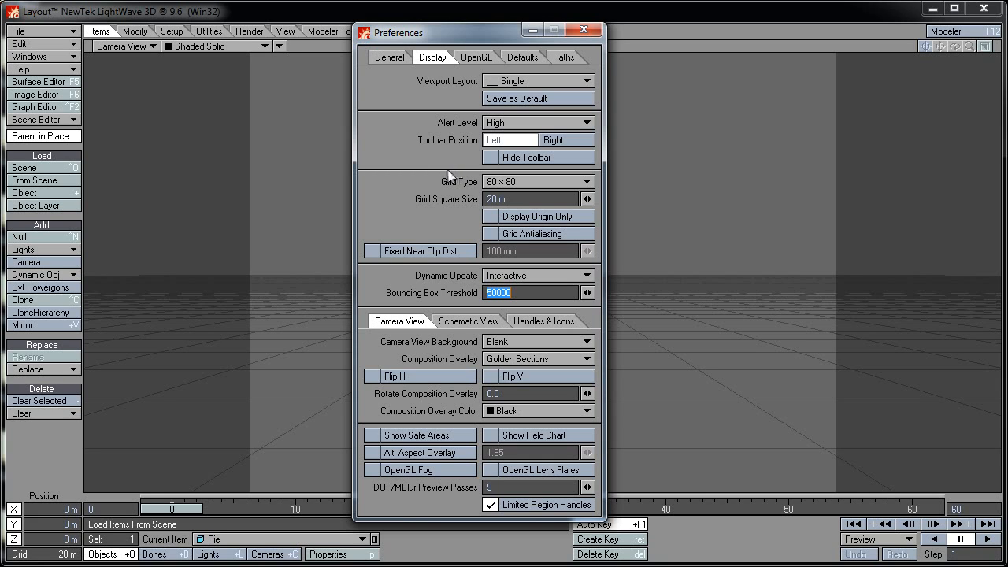
# Confirm Frames Per Second is 24 on the General tab and close Preferences
pyautogui.click(390, 57)
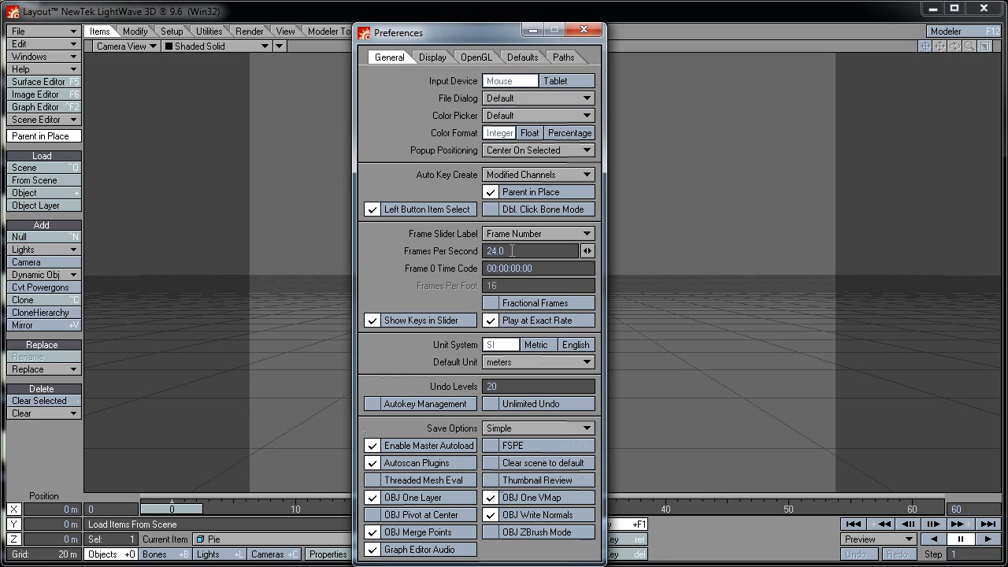
pyautogui.moveTo(511, 250); pyautogui.dragTo(454, 250)
pyautogui.write('24')
pyautogui.press('Tab')
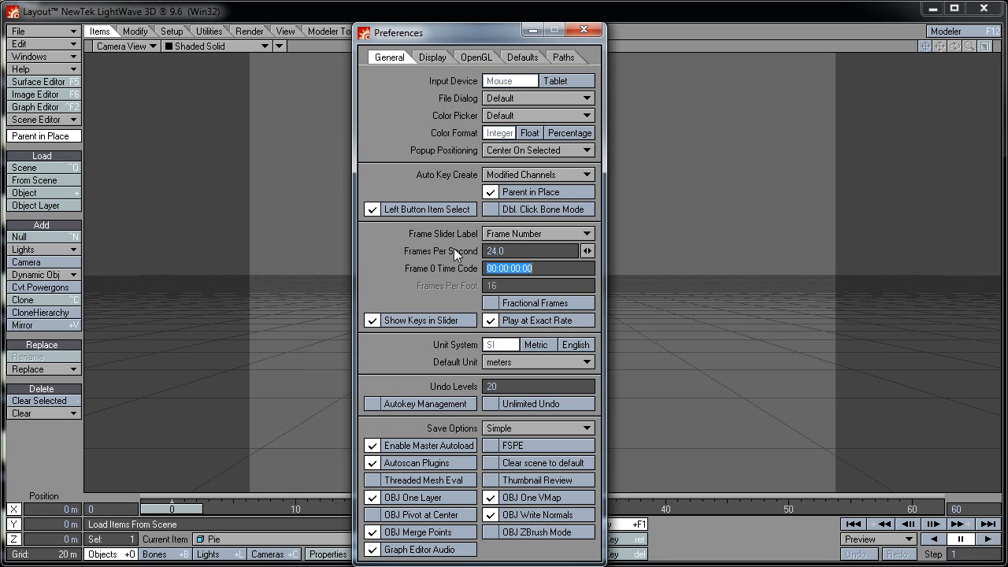
pyautogui.click(583, 30)
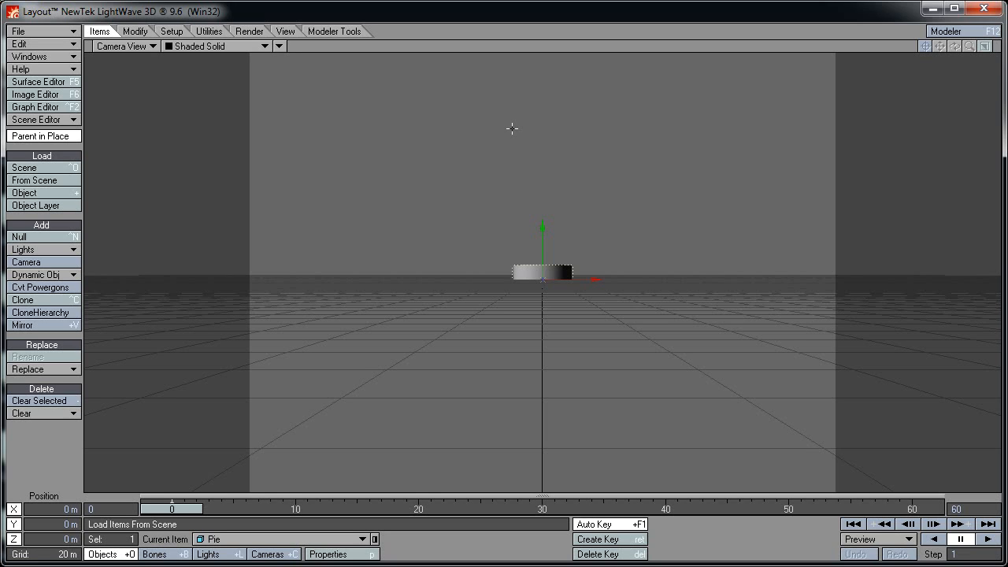
# Give the camera a 1280 × 720 resolution in Camera Properties, then close it
pyautogui.click(268, 553)
pyautogui.click(330, 553)
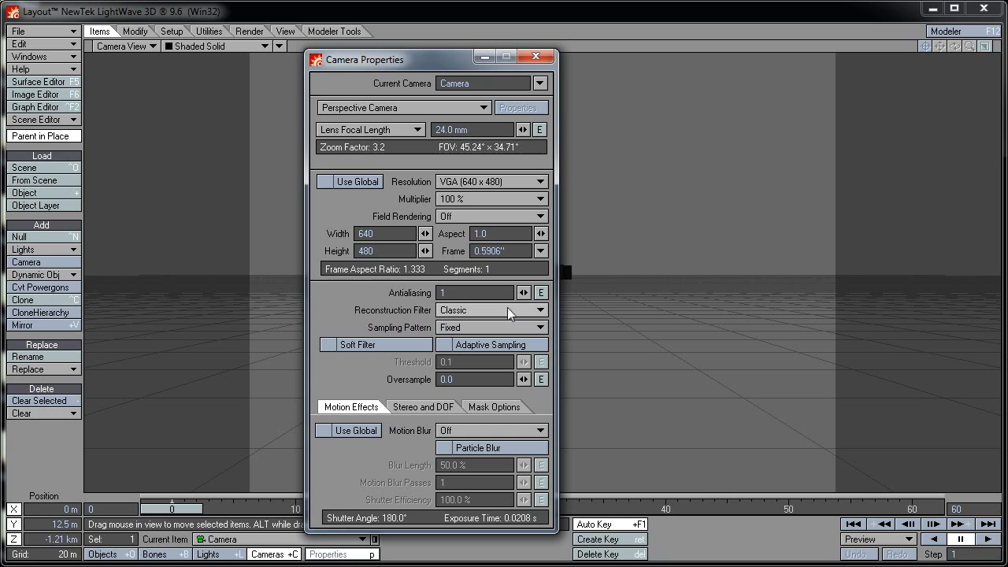
pyautogui.click(367, 234)
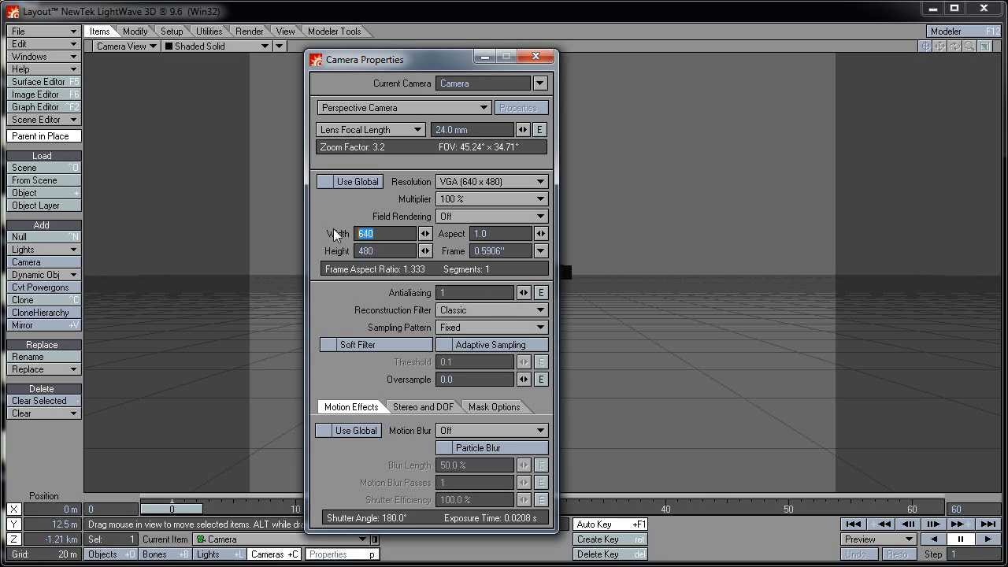
pyautogui.write('1280')
pyautogui.press('Tab')
pyautogui.write('7')
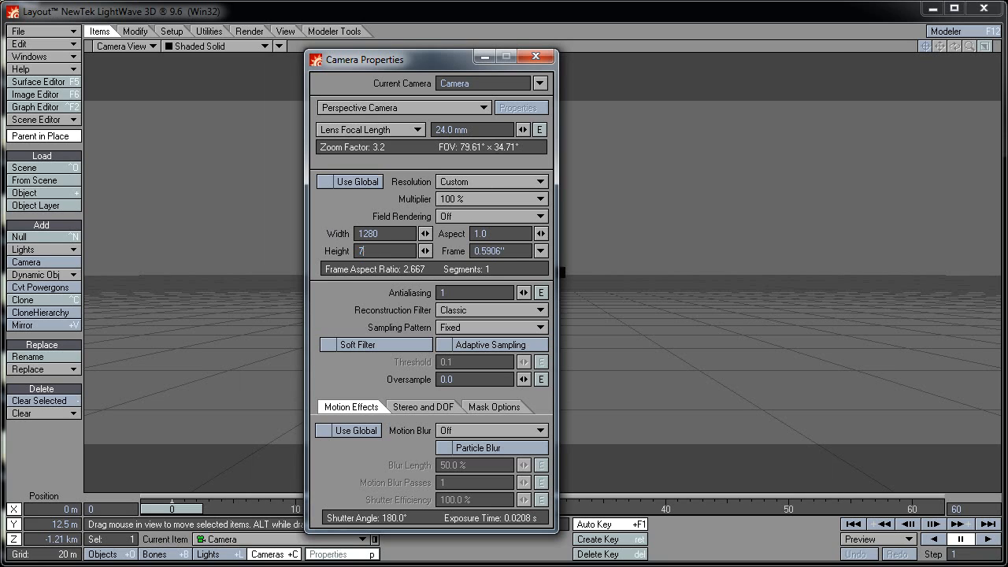
pyautogui.write('20')
pyautogui.press('Tab')
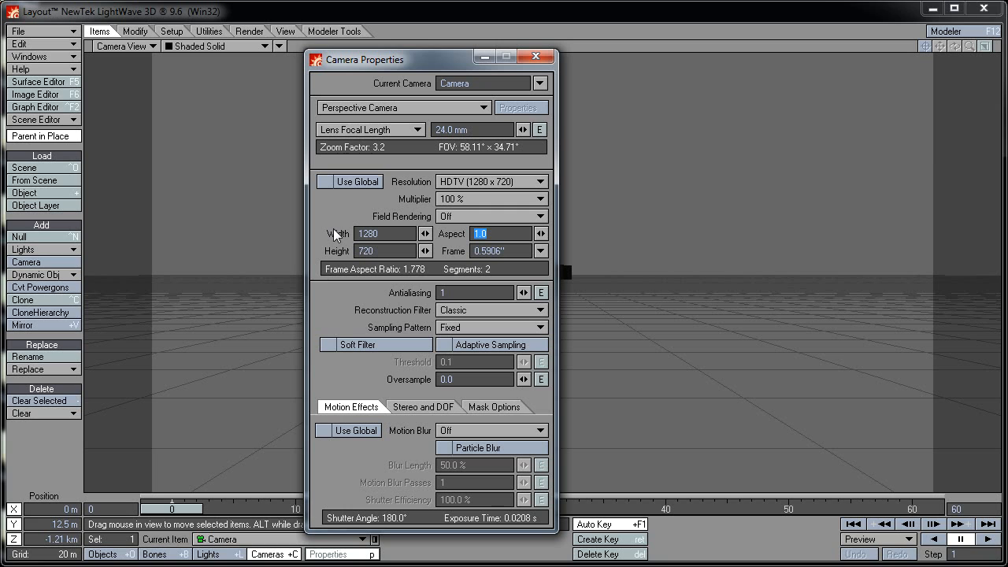
pyautogui.click(538, 60)
pyautogui.click(251, 30)
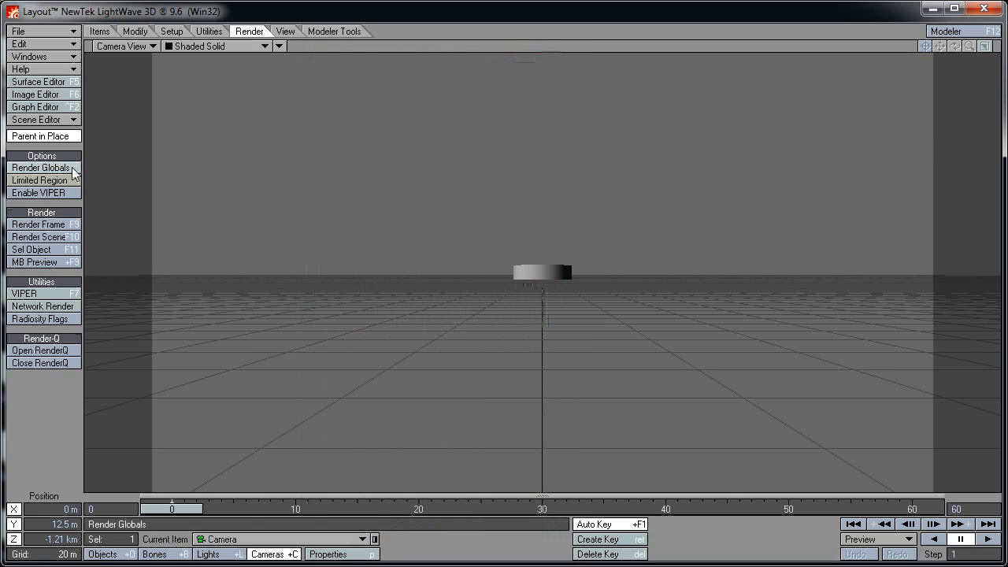
# Turn on Raytrace Shadows, Raytrace Reflection and Enable Radiosity in Render Globals
pyautogui.click(73, 170)
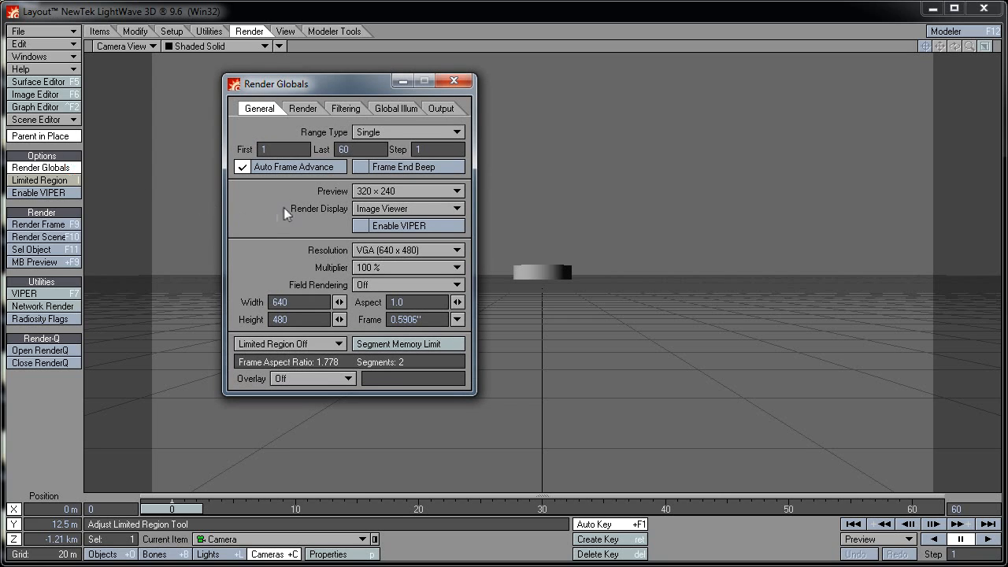
pyautogui.click(303, 110)
pyautogui.click(293, 150)
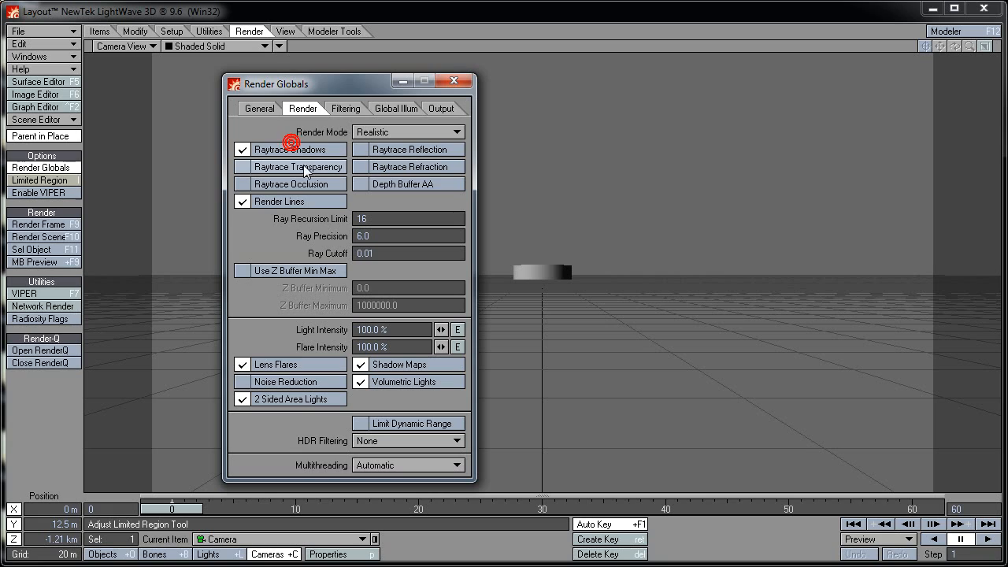
pyautogui.click(395, 151)
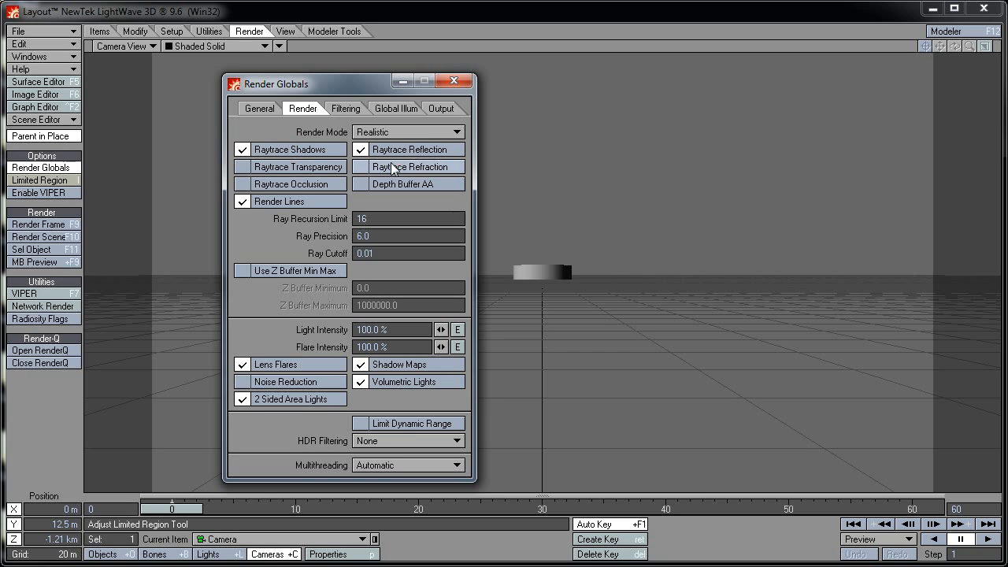
pyautogui.click(387, 110)
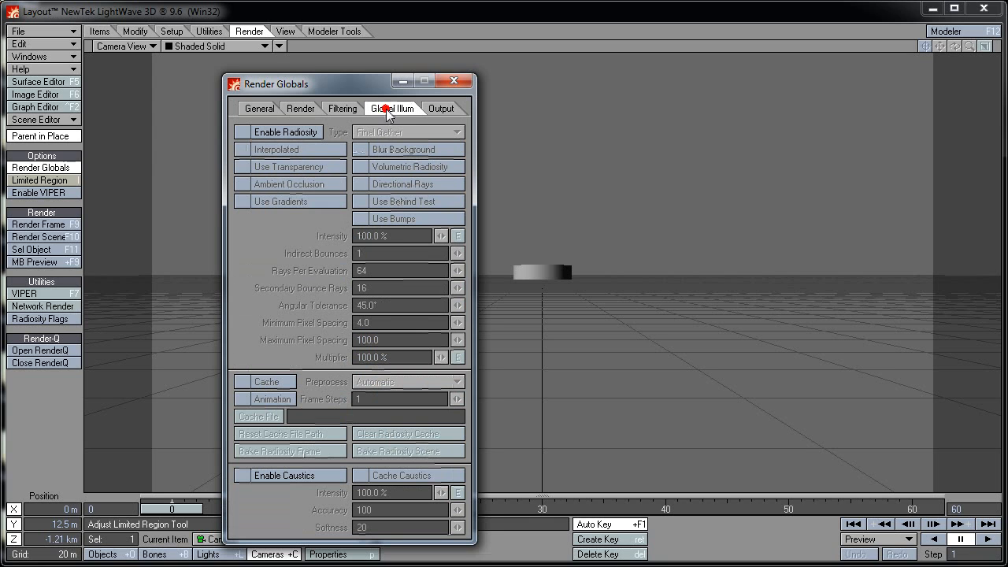
pyautogui.click(313, 133)
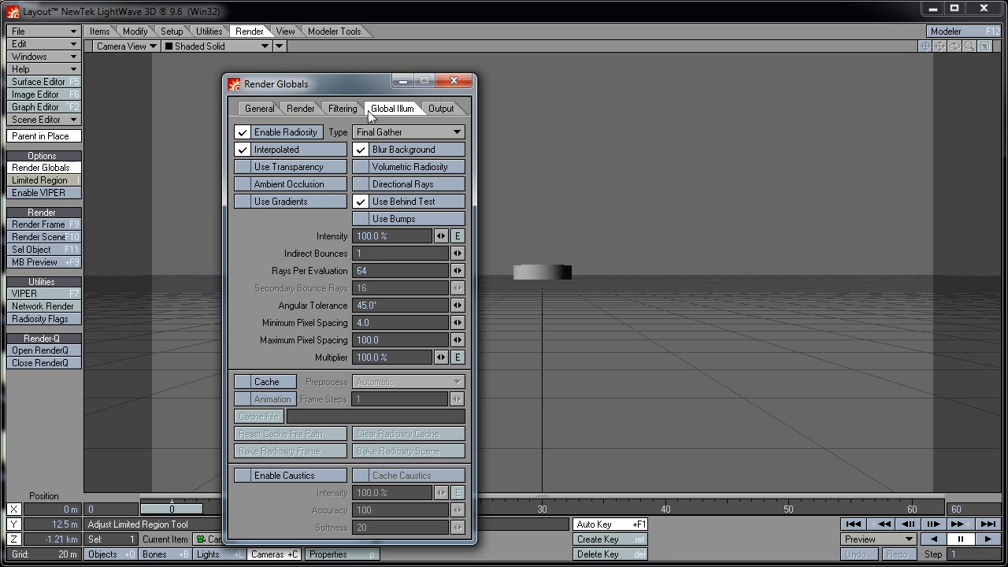
pyautogui.click(453, 81)
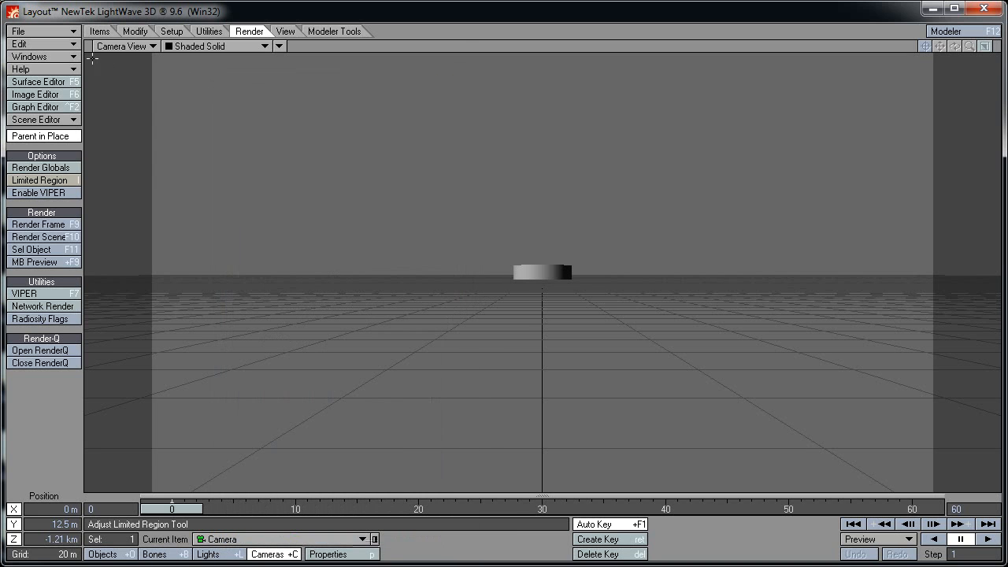
# Change the backdrop colour to dark grey 32, 32, 32 in Backdrop Options
pyautogui.click(67, 56)
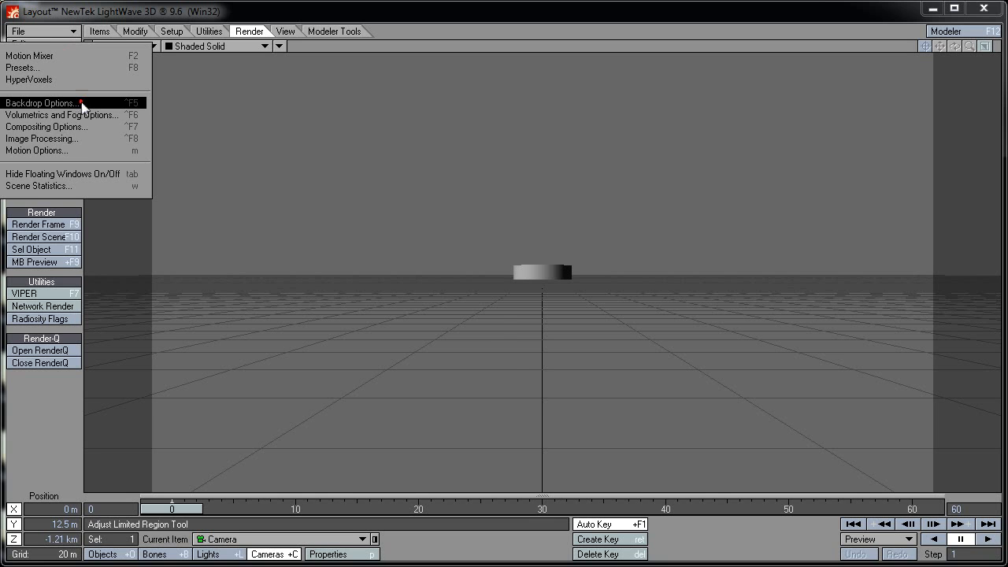
pyautogui.click(40, 103)
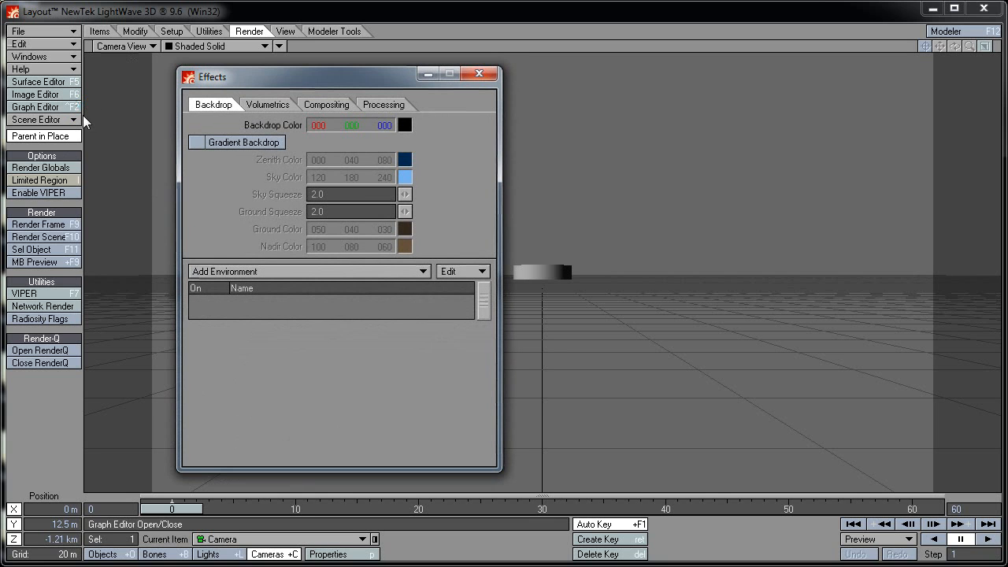
pyautogui.click(404, 126)
pyautogui.click(513, 275)
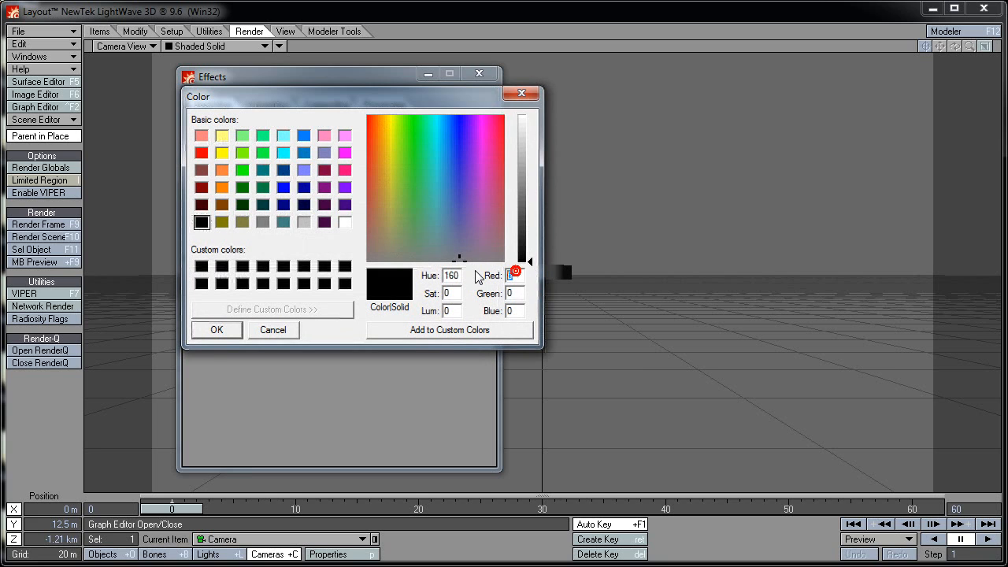
pyautogui.write('3232')
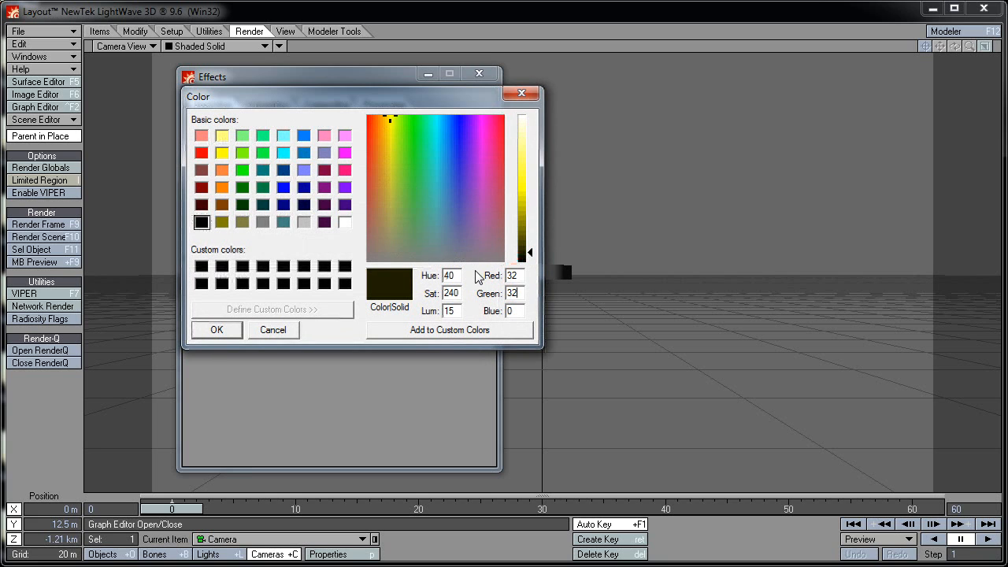
pyautogui.write('32')
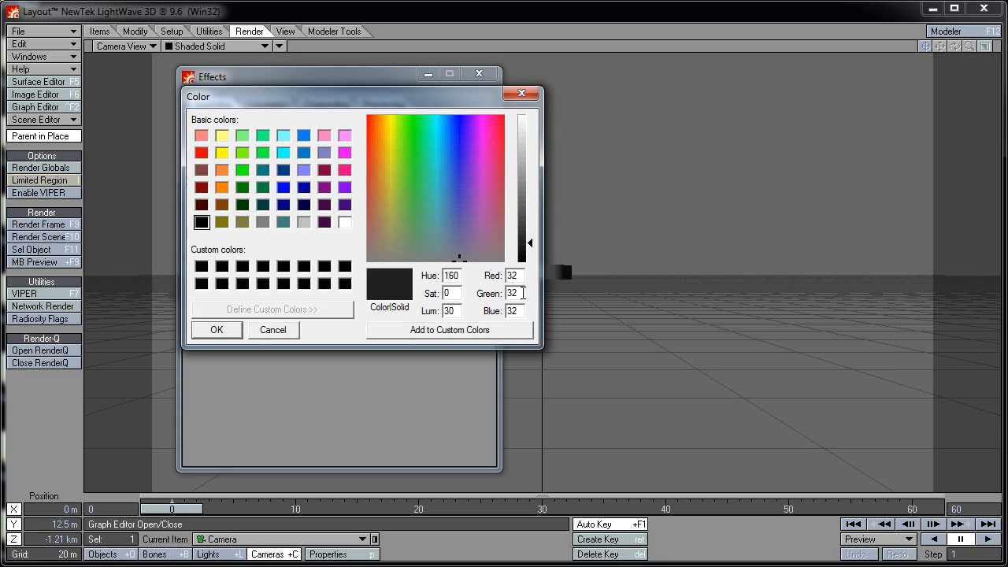
pyautogui.click(217, 330)
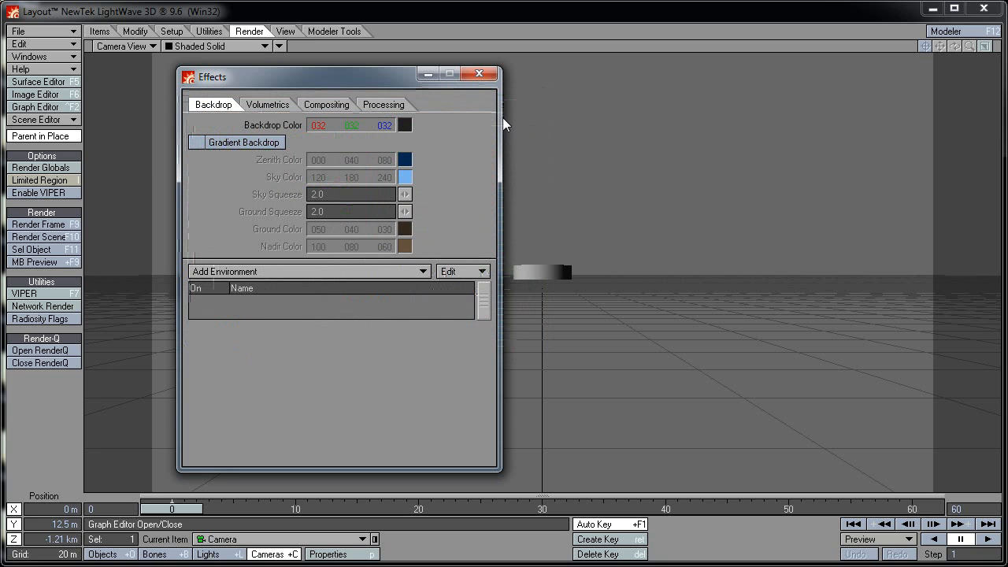
pyautogui.click(478, 74)
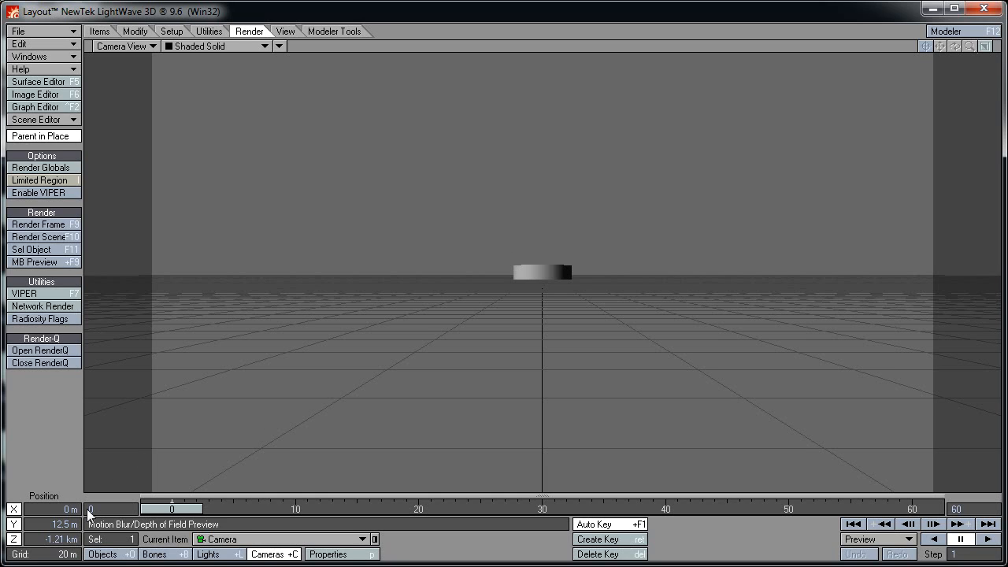
# Position the camera at Y 250 m and Z -250 m
pyautogui.click(44, 520)
pyautogui.write('250')
pyautogui.press('Tab')
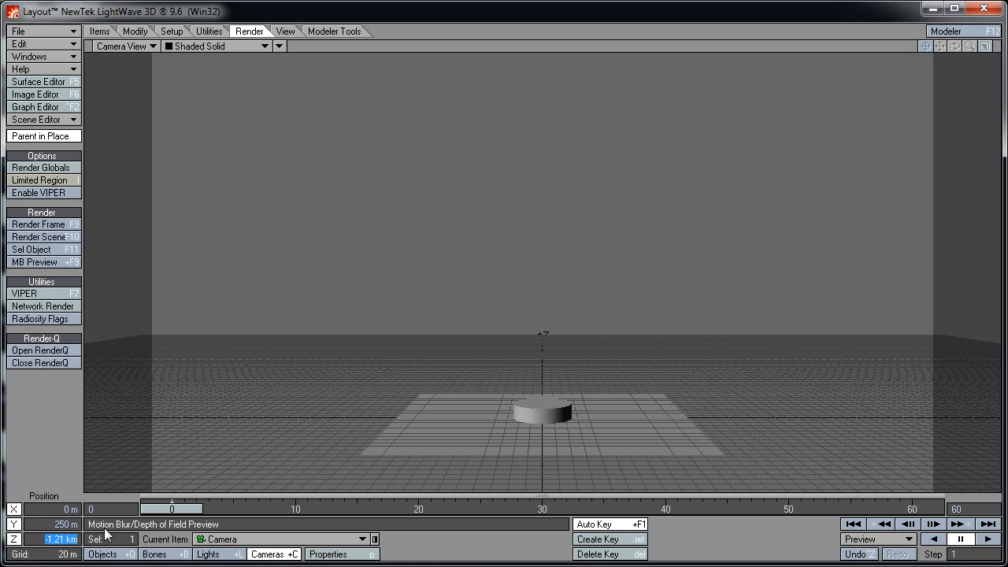
pyautogui.write('-250')
pyautogui.press('Return')
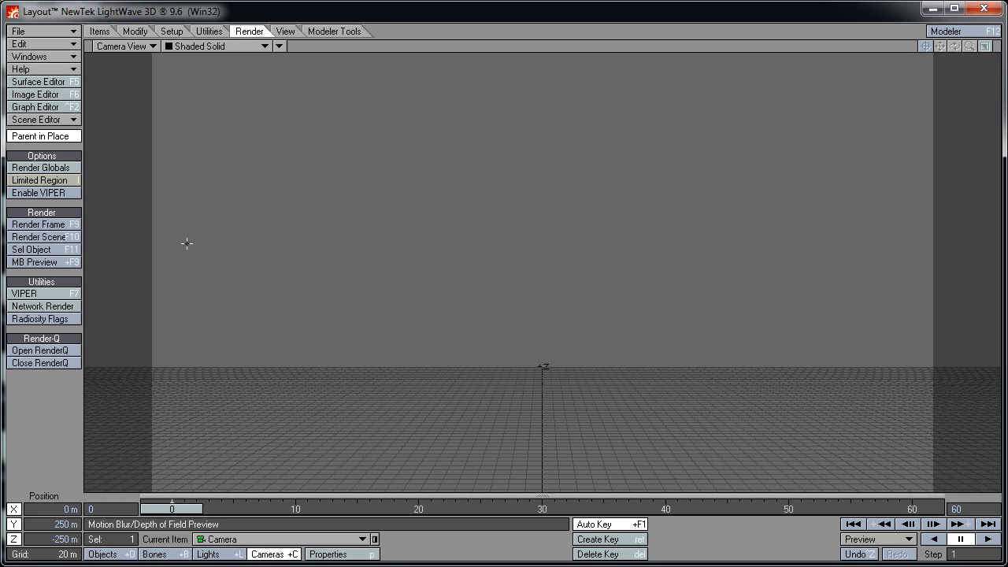
# Pitch the camera down 45° to look onto the pie and floor
pyautogui.click(126, 33)
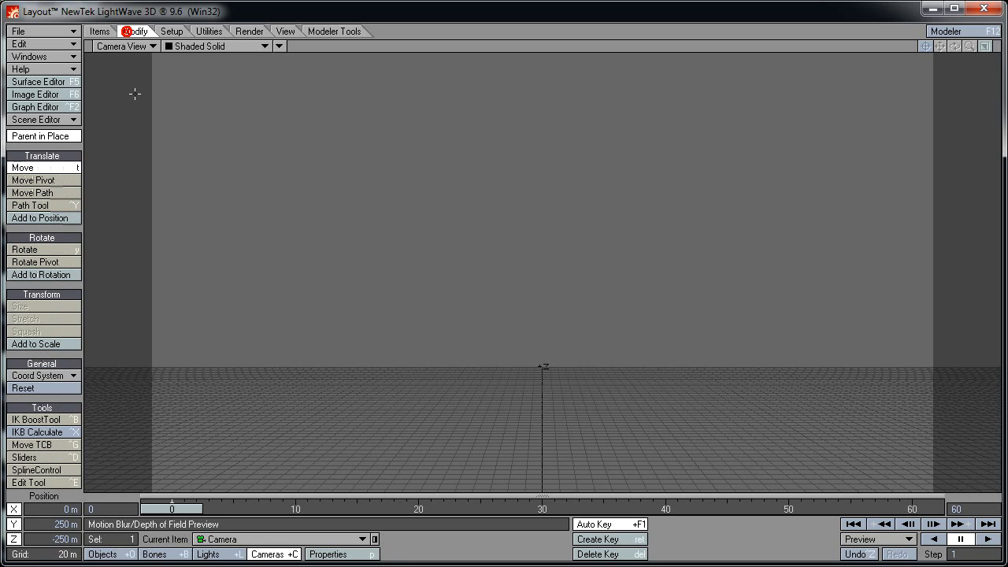
pyautogui.click(52, 249)
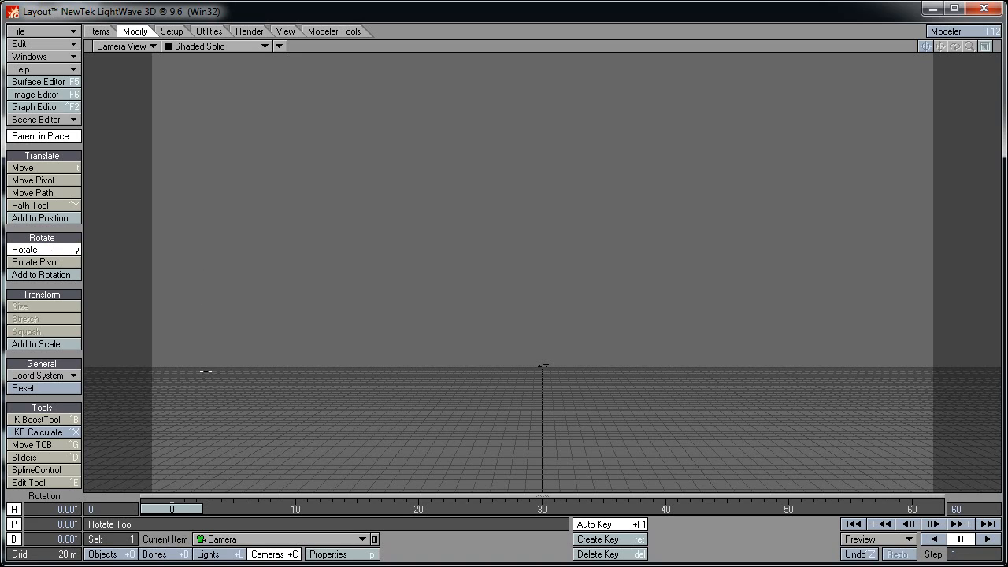
pyautogui.click(51, 521)
pyautogui.write('45')
pyautogui.press('Tab')
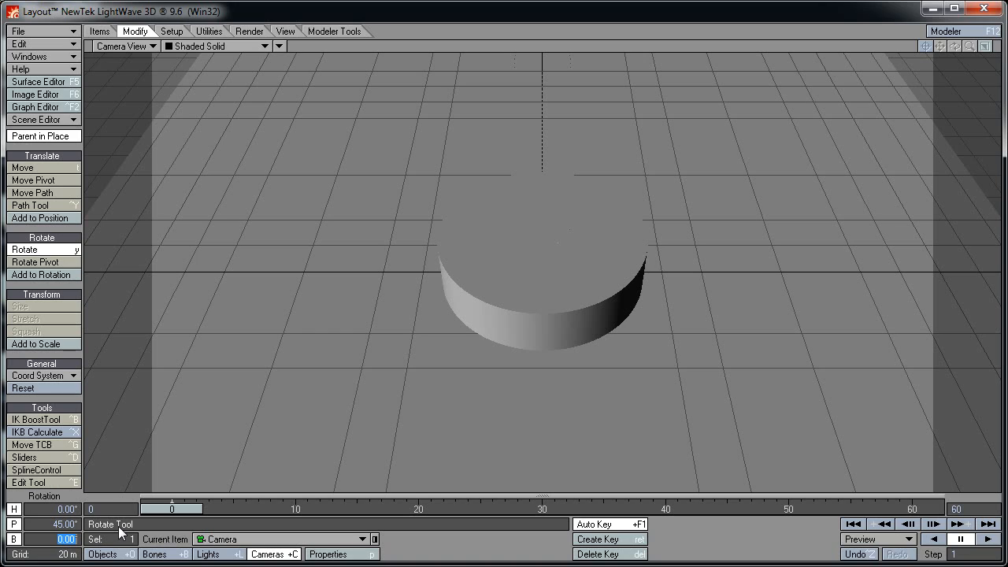
pyautogui.press('Return')
# Change the scene light's type to Area light in Light Properties
pyautogui.click(223, 558)
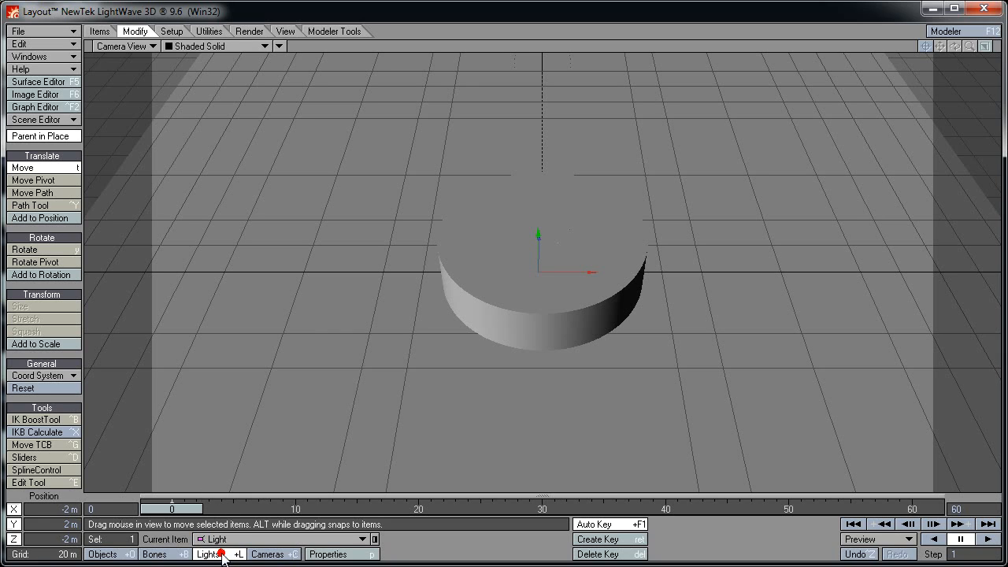
pyautogui.click(328, 555)
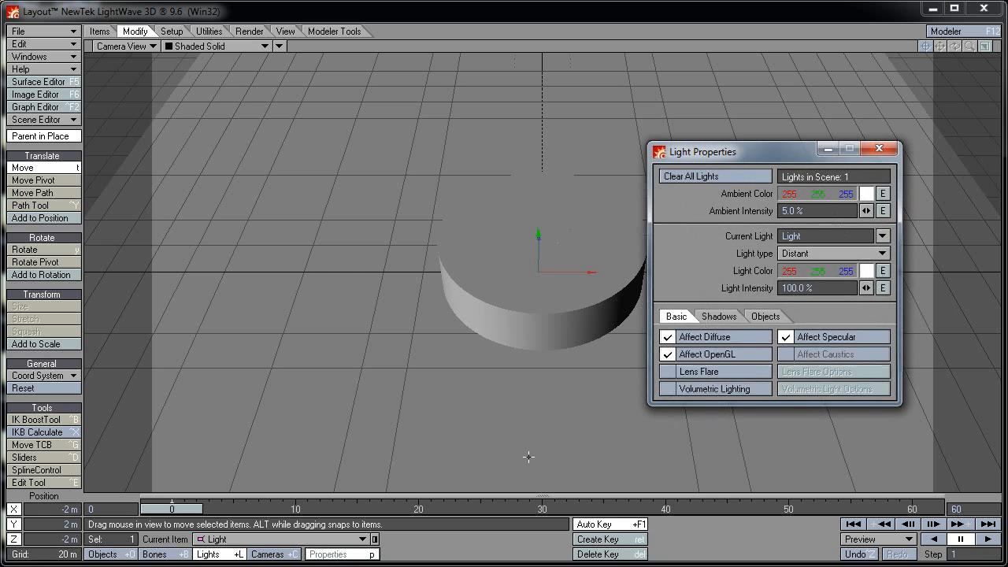
pyautogui.moveTo(809, 159); pyautogui.dragTo(351, 117)
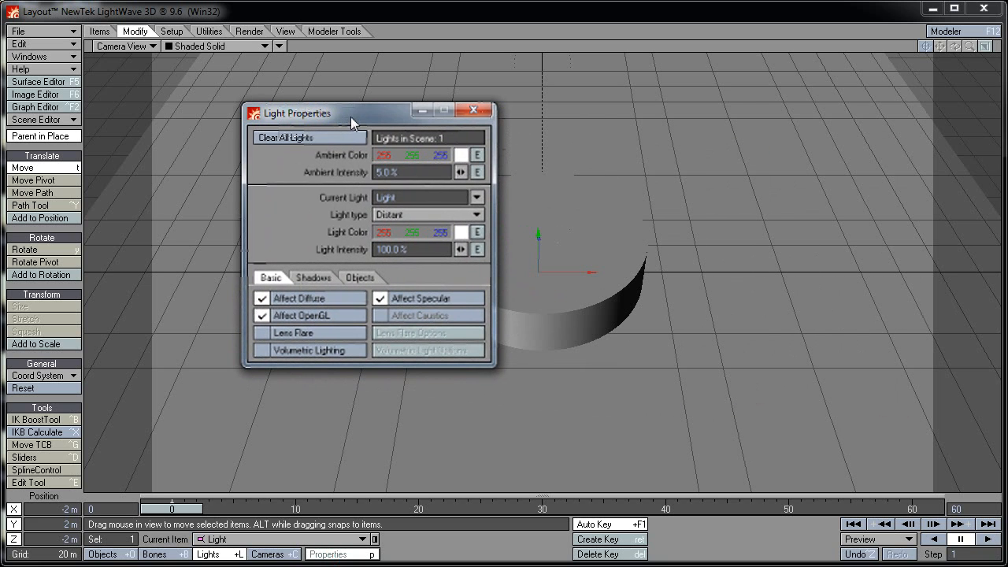
pyautogui.click(389, 214)
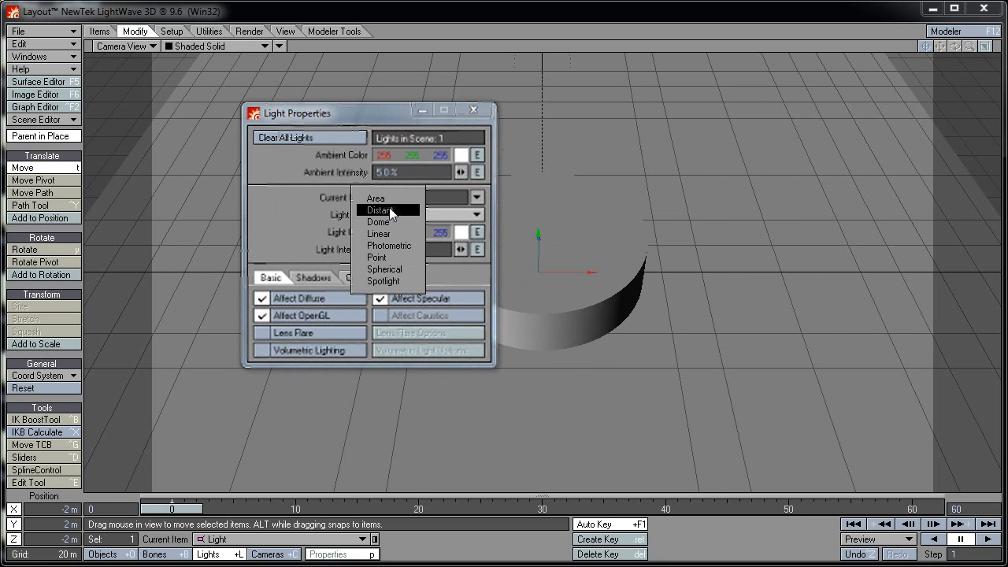
pyautogui.click(389, 199)
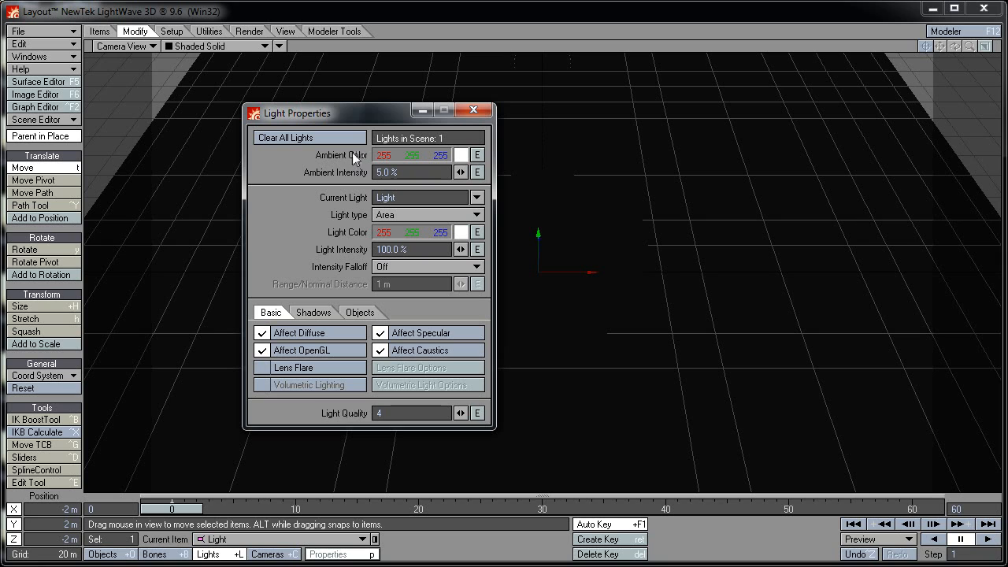
# Tint the ambient colour pale yellow, 255, 255, 235
pyautogui.click(461, 158)
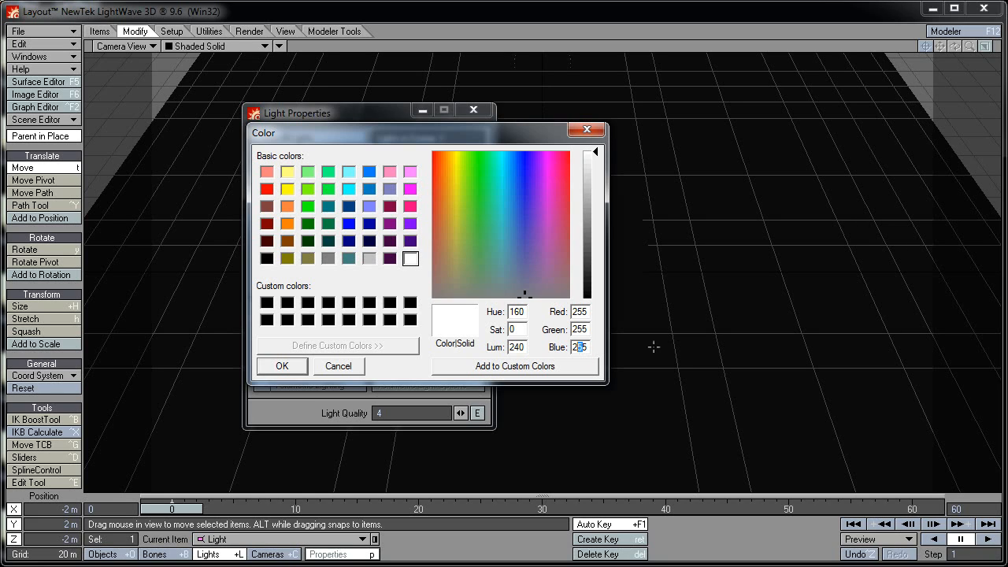
pyautogui.write('3')
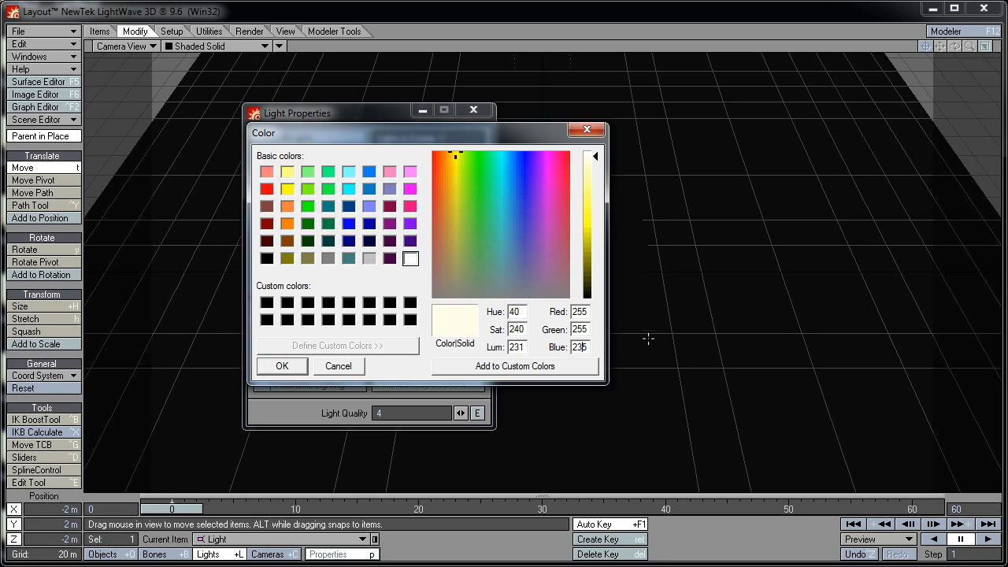
pyautogui.click(283, 366)
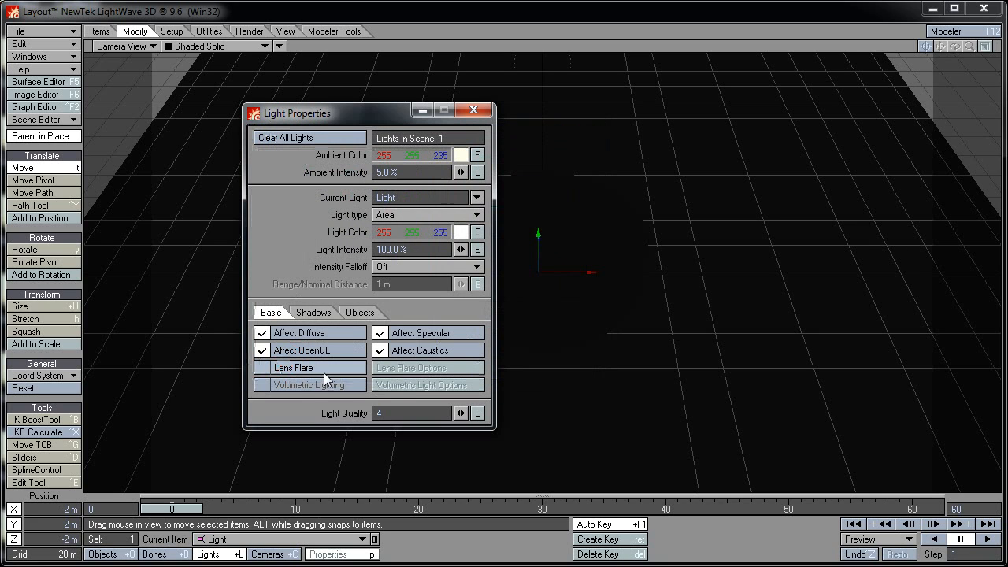
pyautogui.click(474, 110)
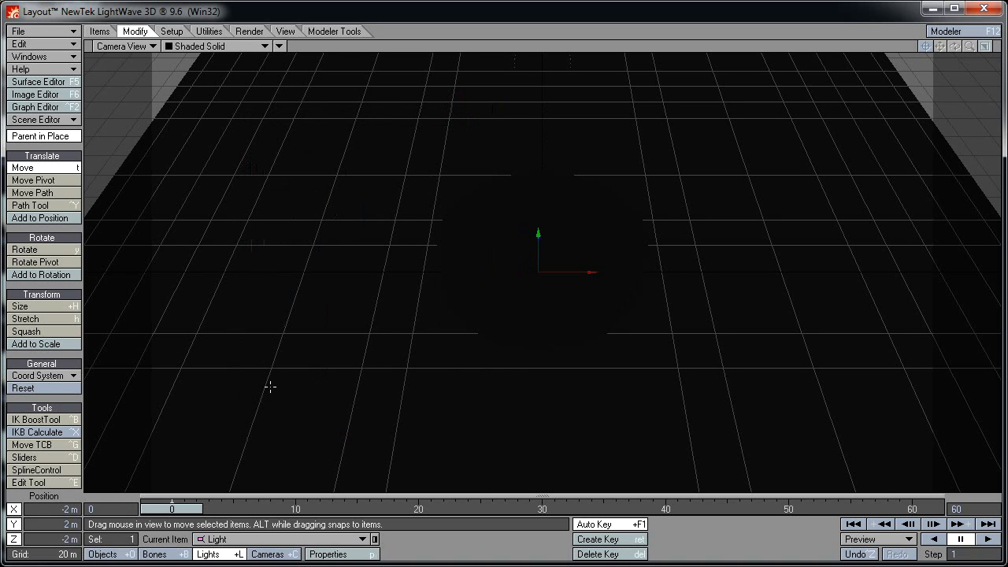
# Move the light to X -175 m, Y 250 m, Z -175 m
pyautogui.moveTo(61, 507); pyautogui.dragTo(82, 512)
pyautogui.write('-175')
pyautogui.press('Tab')
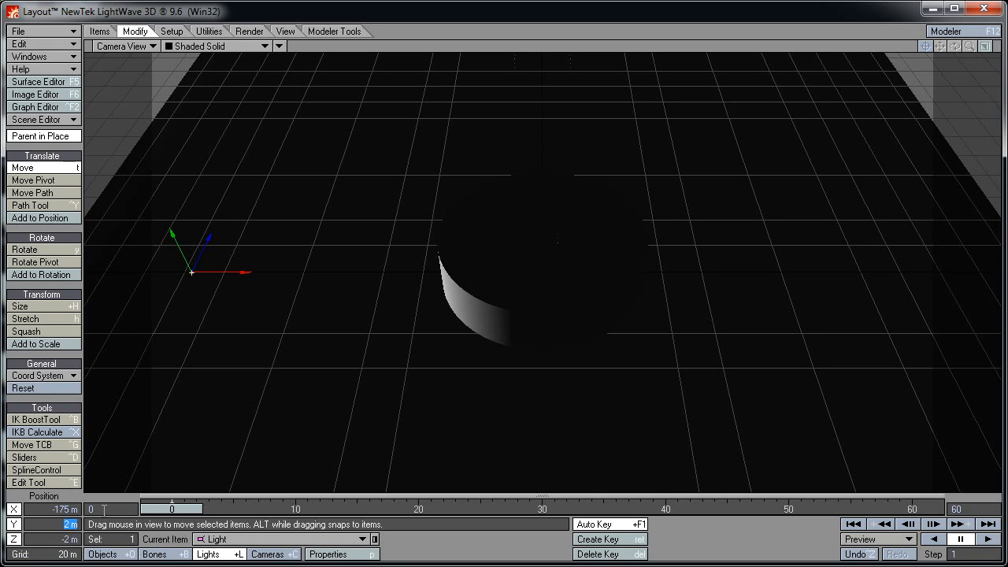
pyautogui.write('3')
pyautogui.press('Tab')
pyautogui.press('BackSpace')
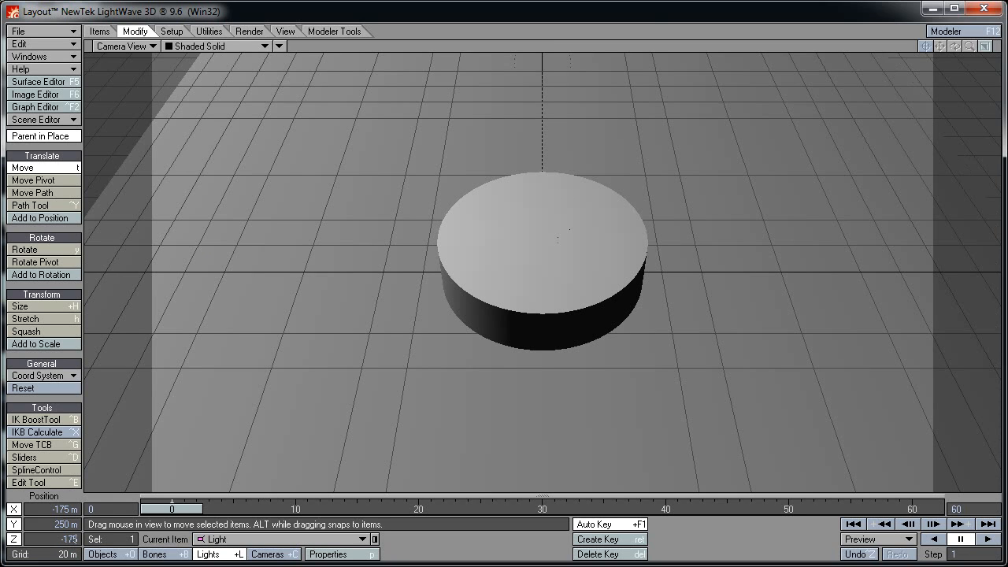
pyautogui.press('Return')
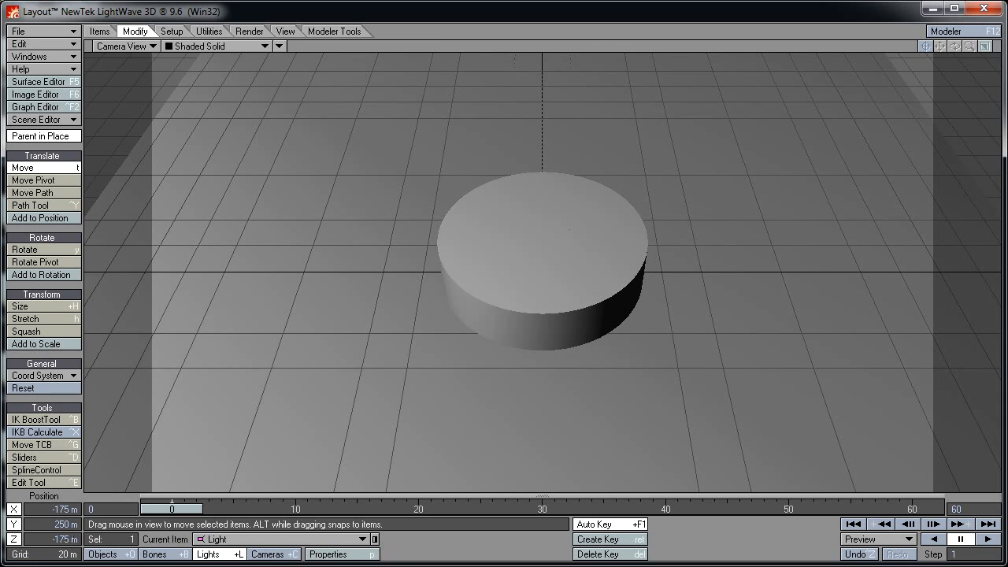
pyautogui.click(38, 249)
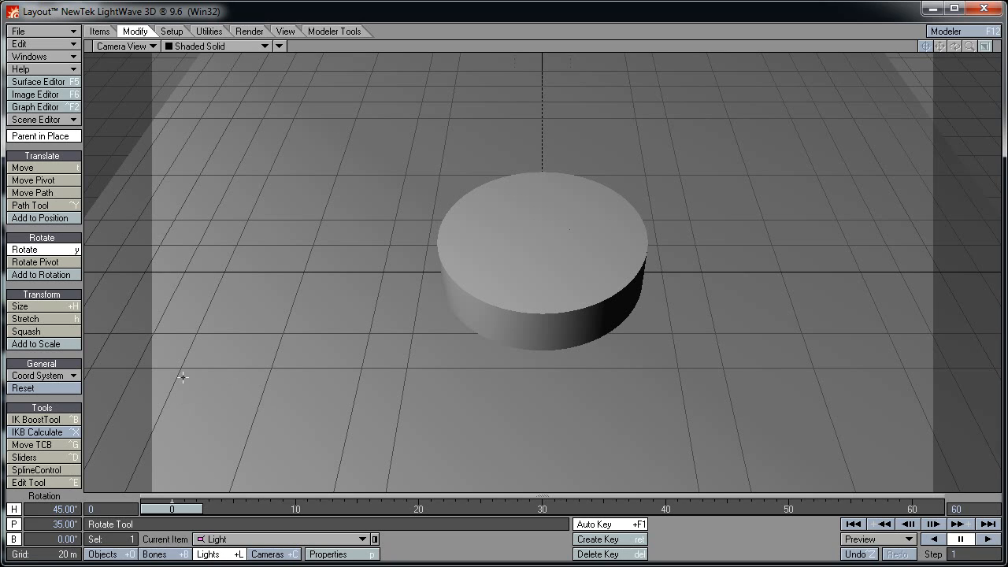
# Size the Area light to 150 on X, Y and Z
pyautogui.click(71, 309)
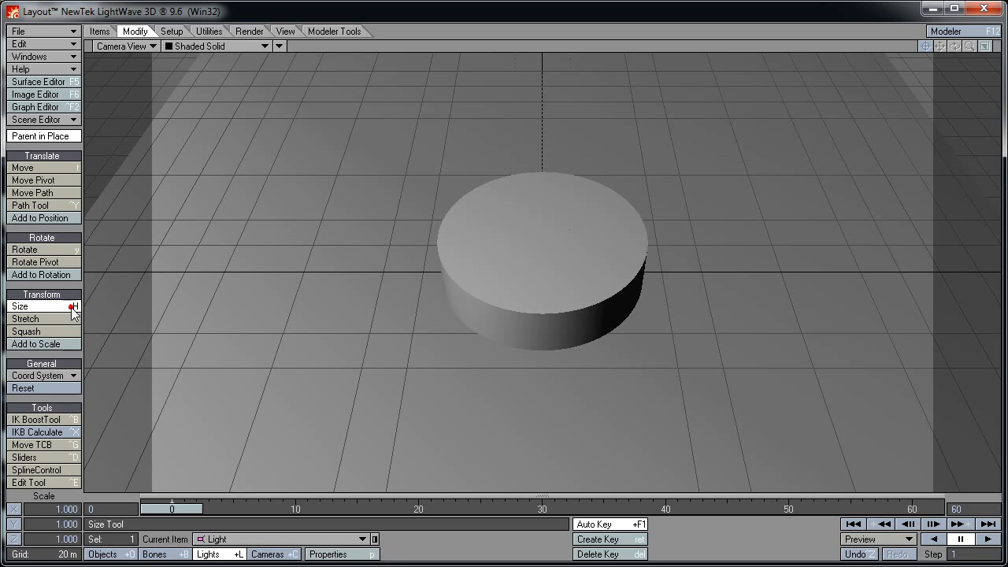
pyautogui.click(52, 508)
pyautogui.write('15')
pyautogui.press('Return')
pyautogui.press('Tab')
pyautogui.write('1')
pyautogui.press('Tab')
pyautogui.write('150')
pyautogui.press('Return')
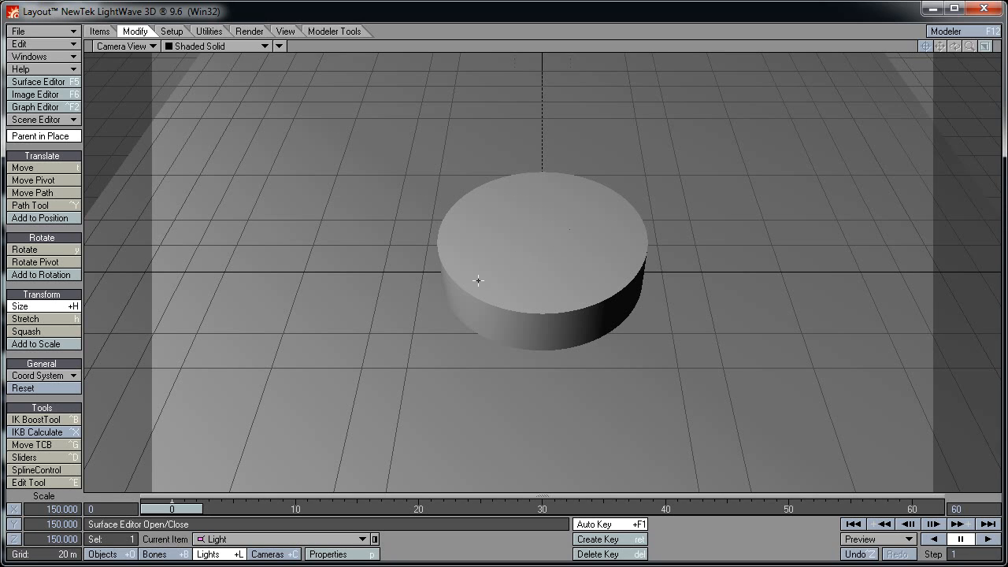
# Select the Floor object and scale it to 1.5 on X, Y and Z
pyautogui.click(110, 553)
pyautogui.press('t')
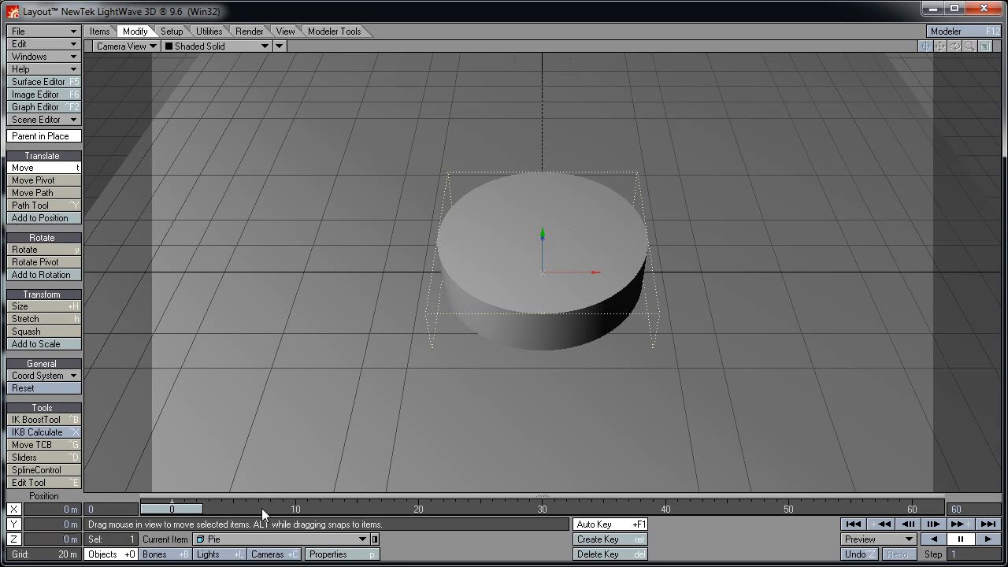
pyautogui.click(278, 540)
pyautogui.click(43, 306)
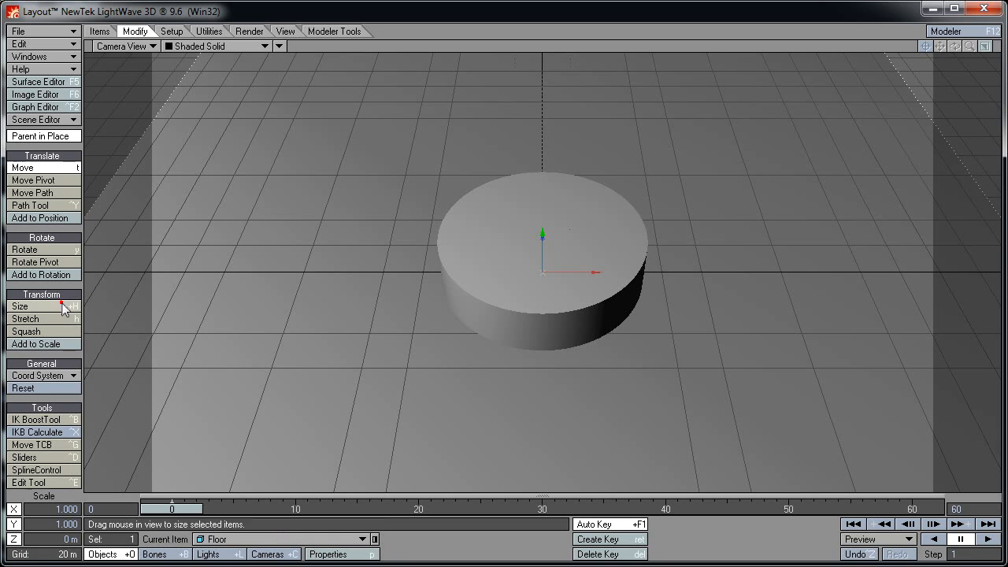
pyautogui.click(57, 509)
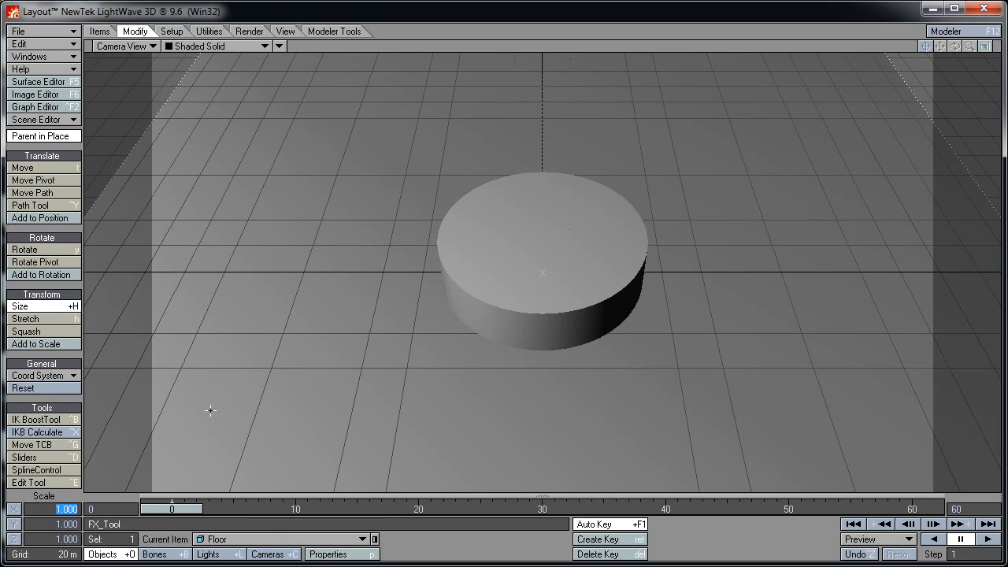
pyautogui.write('1.5')
pyautogui.press('Tab')
pyautogui.write('1')
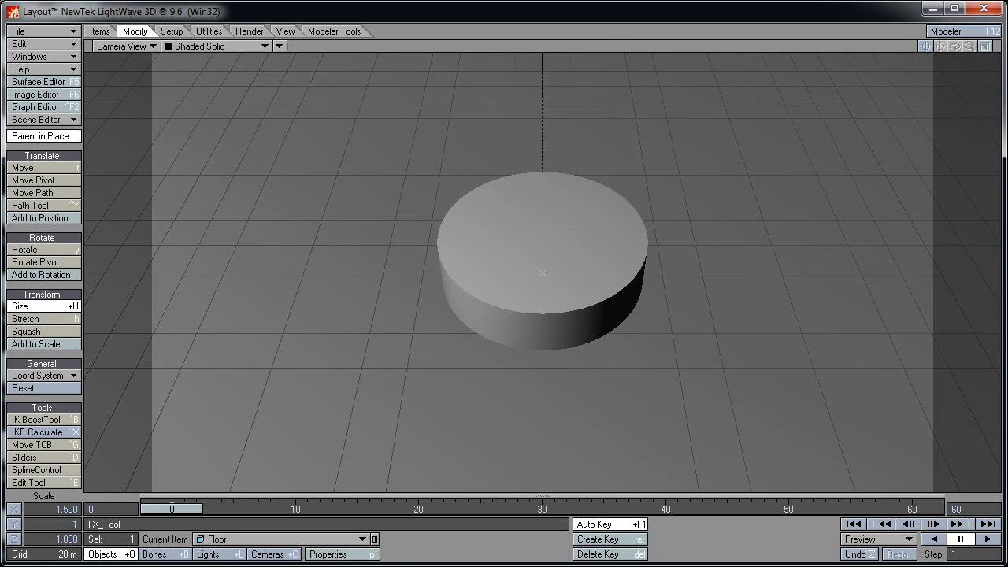
pyautogui.write('.5')
pyautogui.press('Tab')
pyautogui.write('1.5')
pyautogui.press('Return')
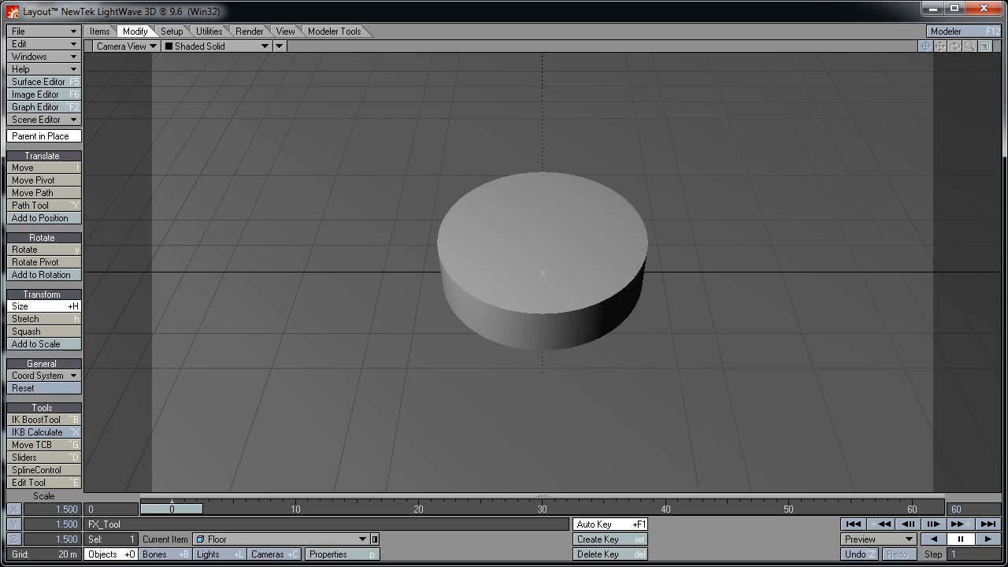
pyautogui.click(647, 30)
# Set the Floor surface colour to near-white 235, 235, 235
pyautogui.click(74, 85)
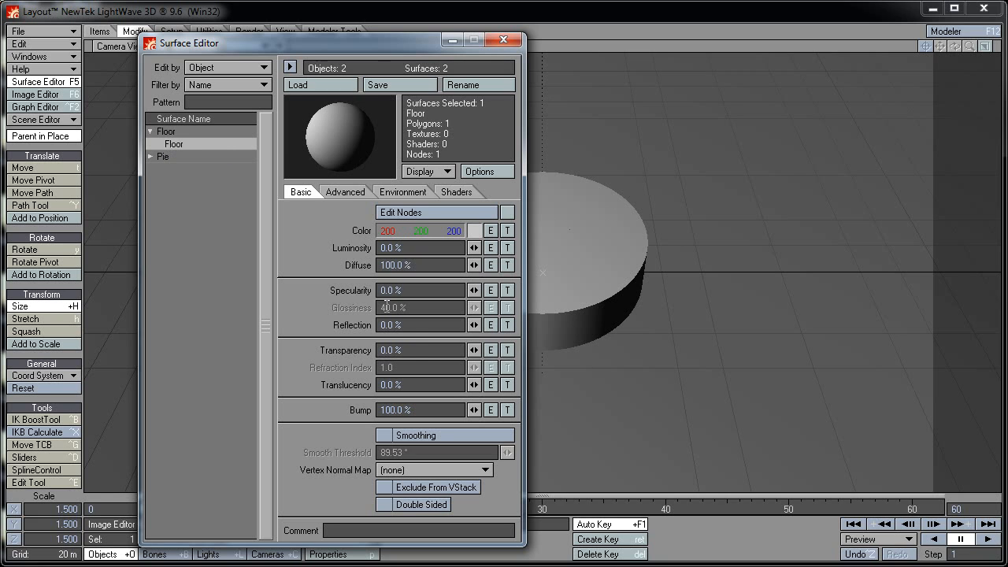
pyautogui.click(473, 229)
pyautogui.doubleClick(477, 241)
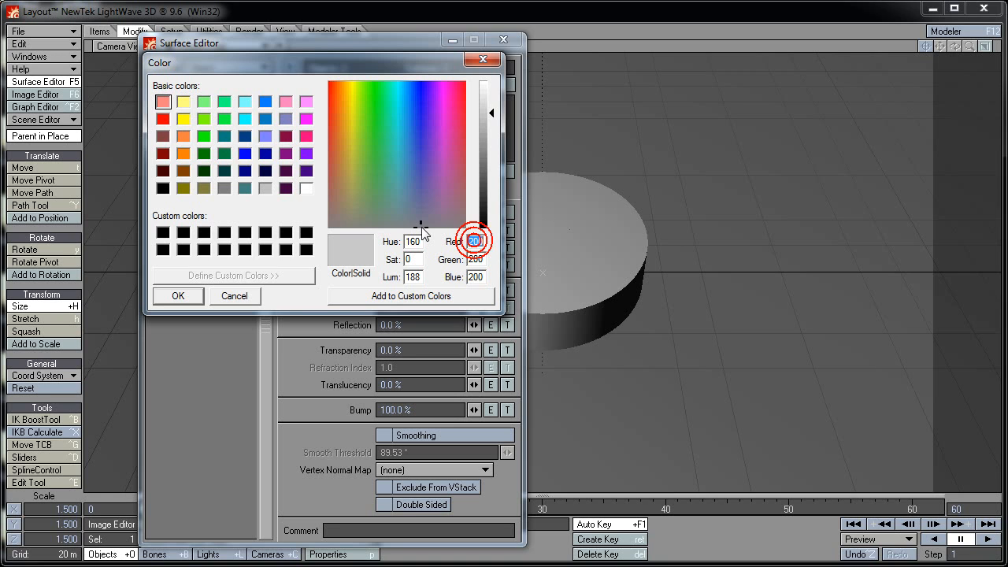
pyautogui.write('235')
pyautogui.press('Tab')
pyautogui.write('235')
pyautogui.press('Tab')
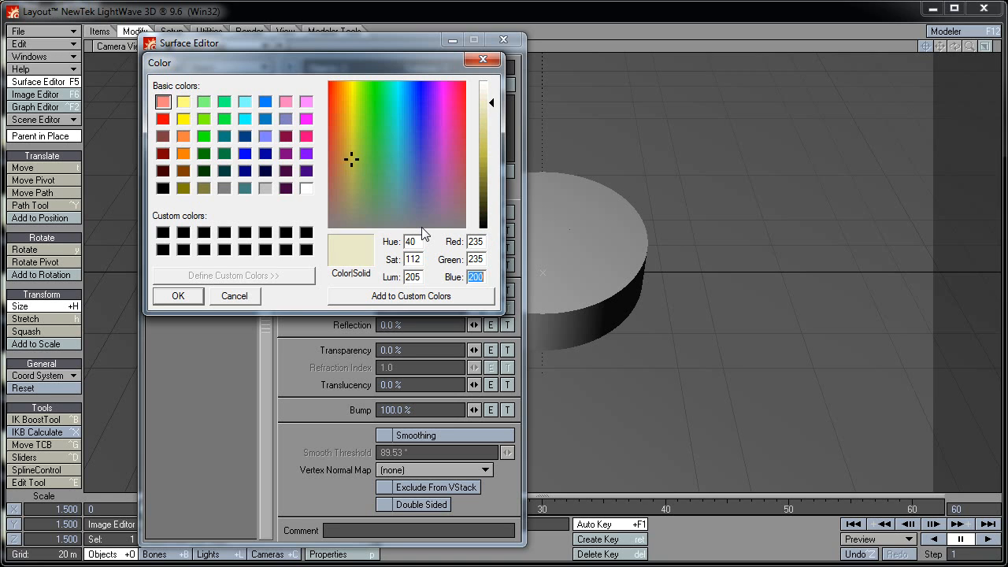
pyautogui.write('235')
pyautogui.press('Return')
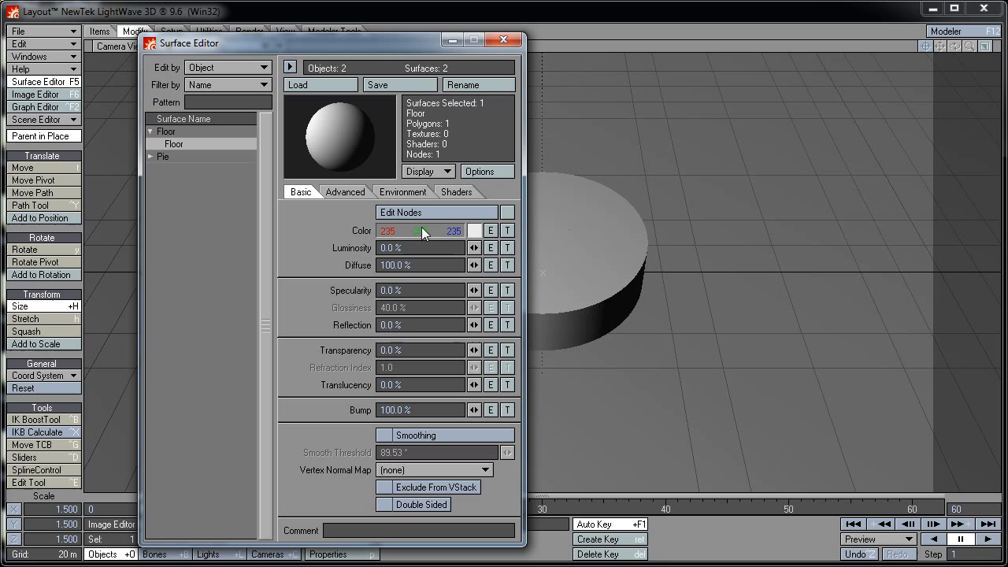
# Give the Floor surface 50% reflection with 50% reflection blurring
pyautogui.click(410, 323)
pyautogui.write('50')
pyautogui.press('Return')
pyautogui.click(402, 192)
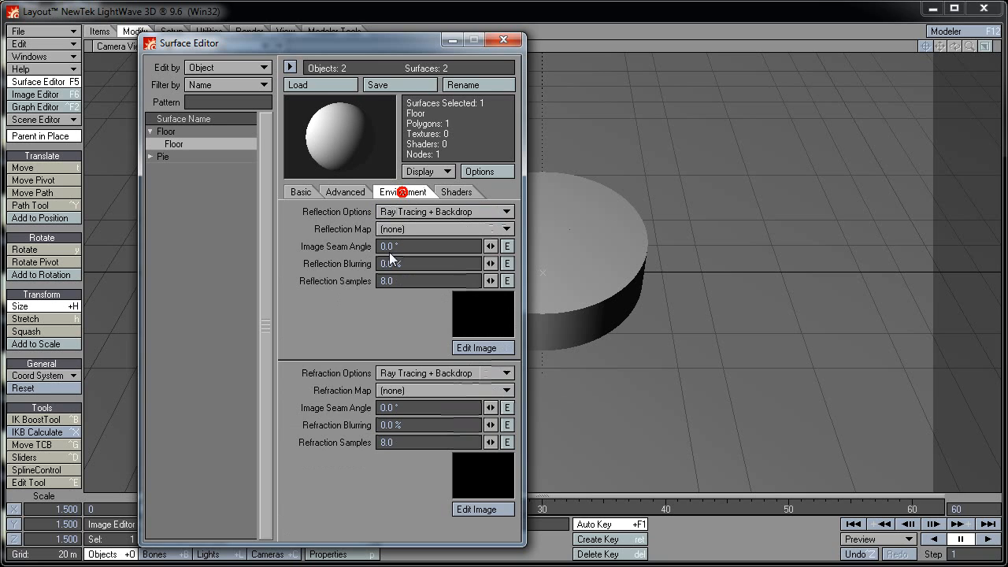
pyautogui.click(406, 263)
pyautogui.write('50')
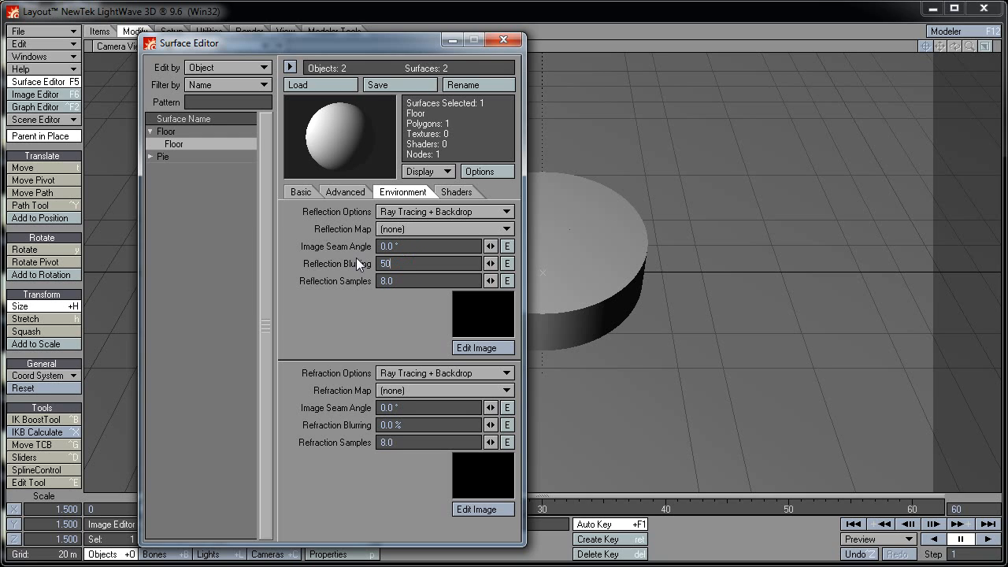
pyautogui.press('Return')
pyautogui.click(301, 192)
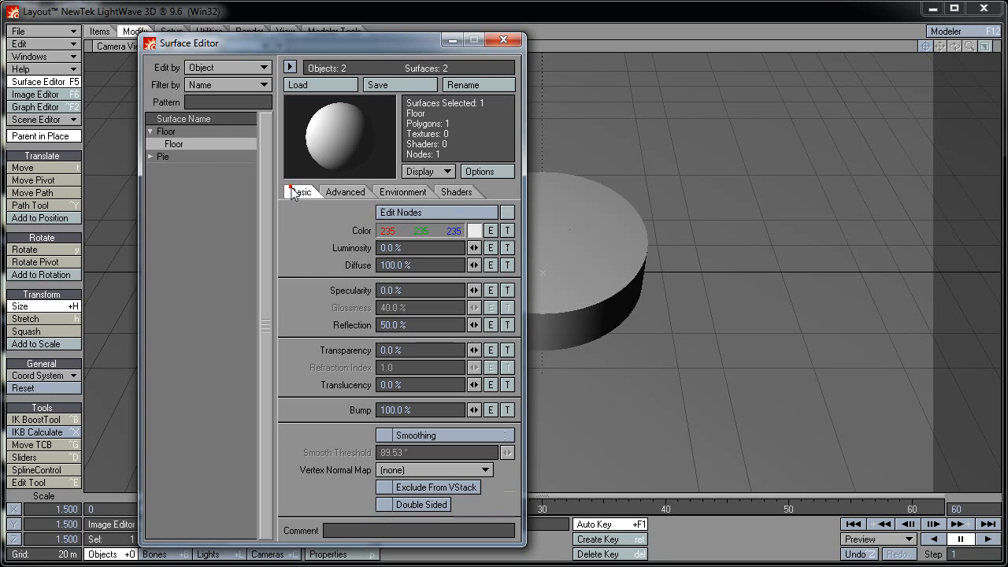
# Set the Pie surface luminosity to 25% and close the Surface Editor
pyautogui.click(148, 157)
pyautogui.click(177, 168)
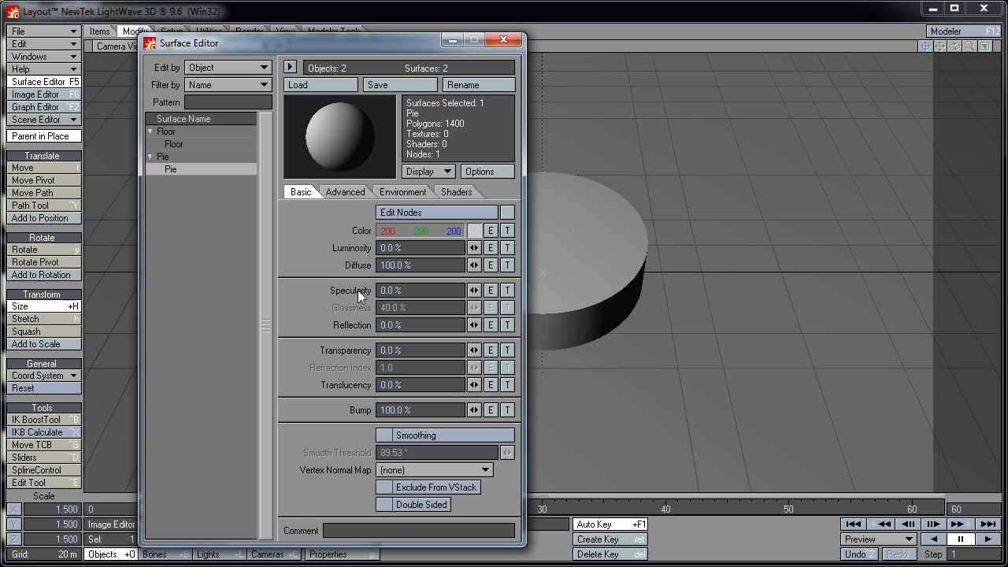
pyautogui.click(416, 249)
pyautogui.write('25')
pyautogui.press('Return')
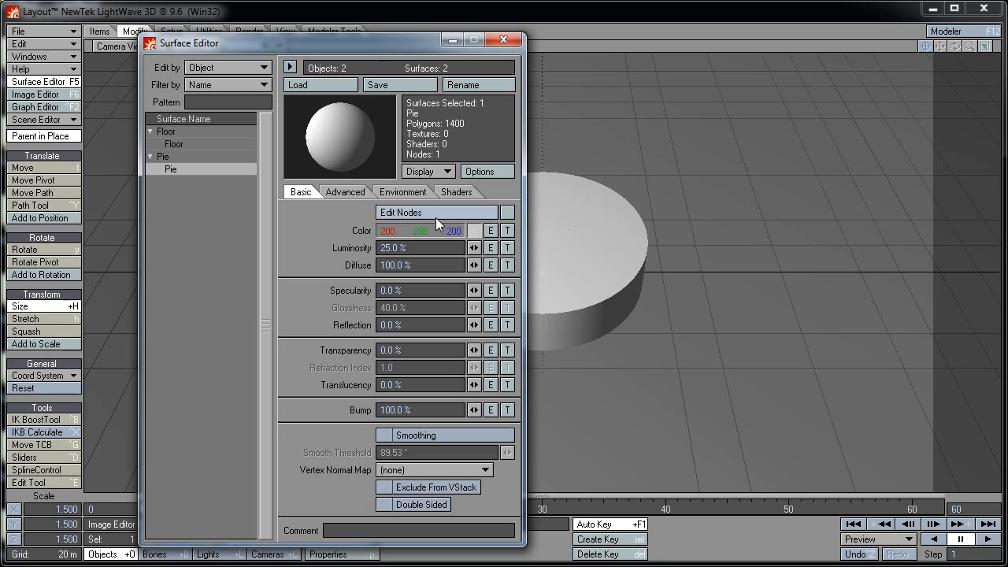
pyautogui.click(151, 156)
pyautogui.click(150, 131)
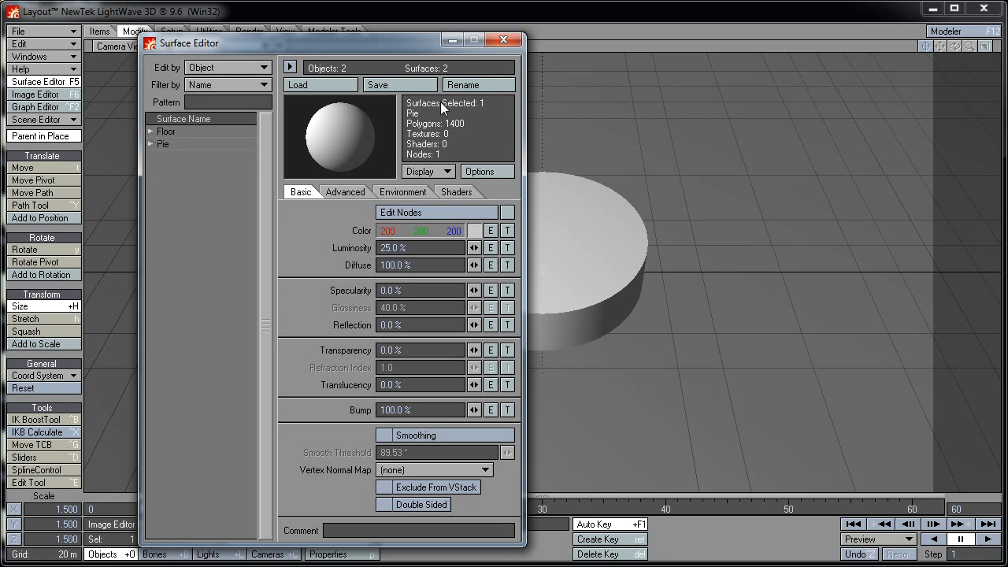
pyautogui.click(501, 41)
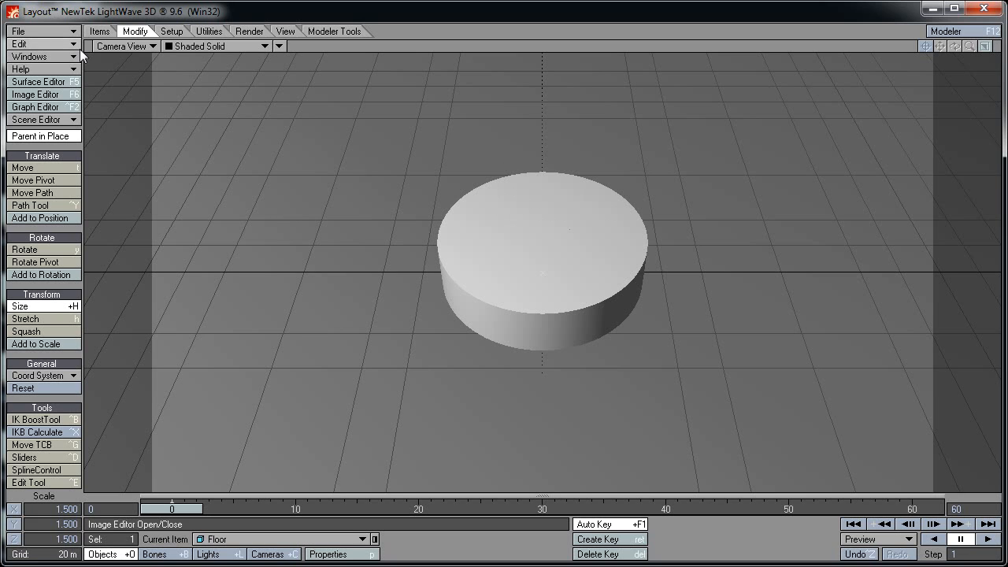
# Save all objects in the scene, confirming with Yes
pyautogui.click(68, 32)
pyautogui.moveTo(64, 55)
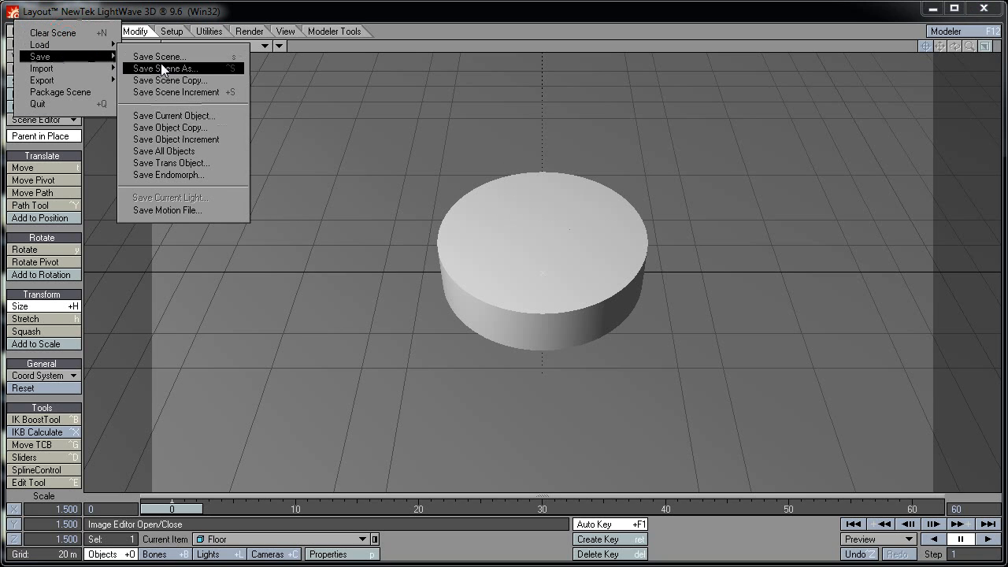
pyautogui.click(185, 149)
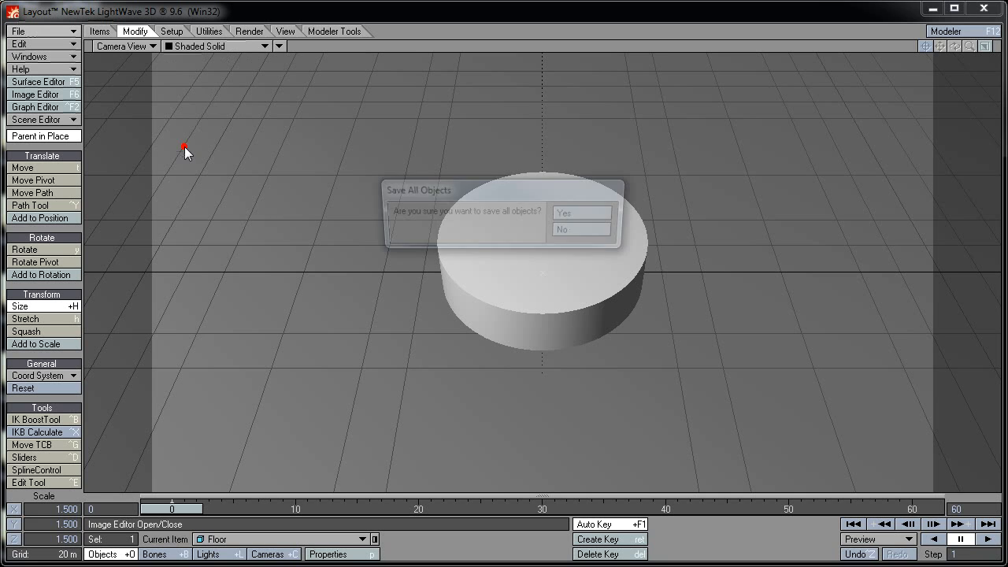
pyautogui.click(575, 213)
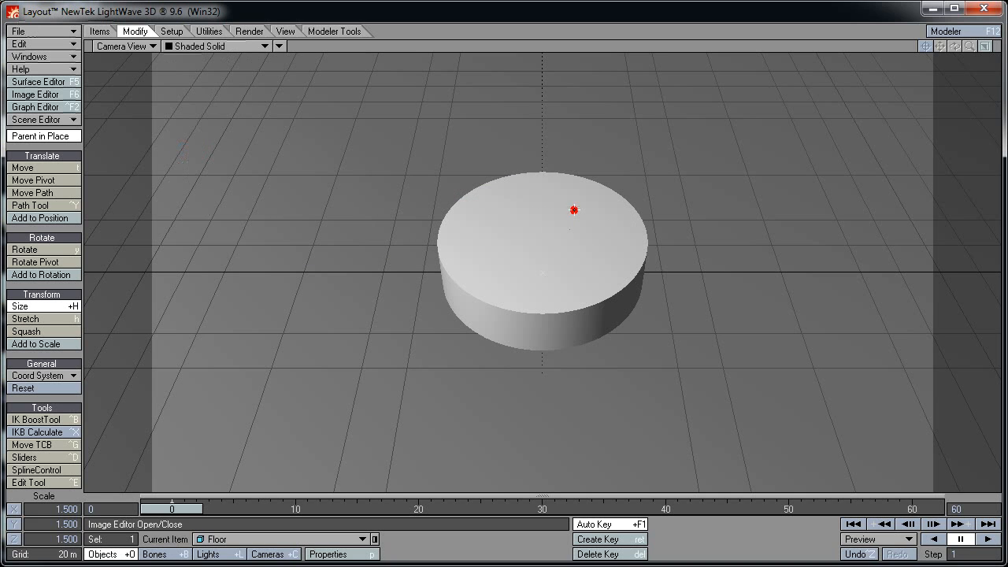
# Save the scene as PieChart in the 3D\Scenes folder
pyautogui.click(62, 30)
pyautogui.moveTo(75, 53)
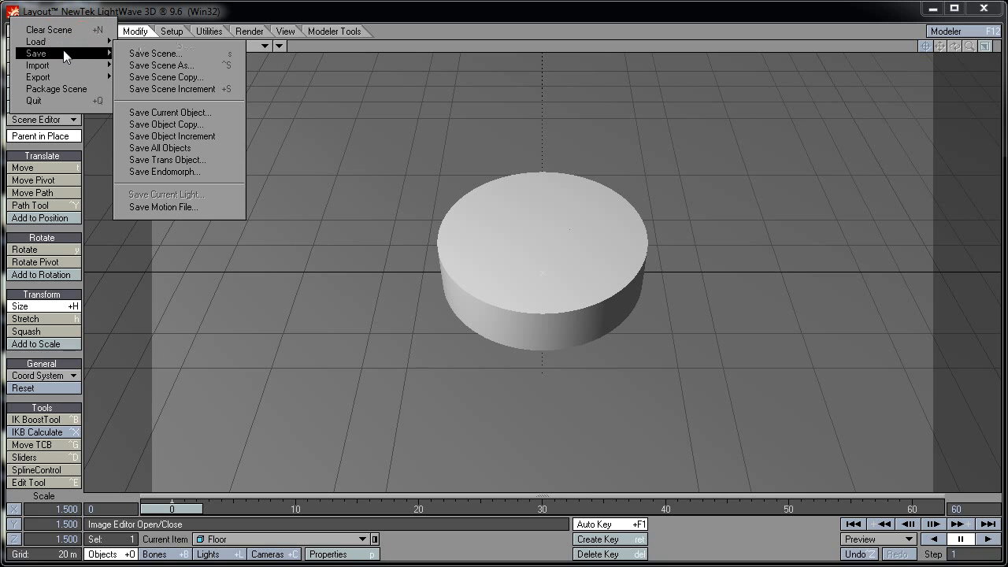
pyautogui.click(144, 65)
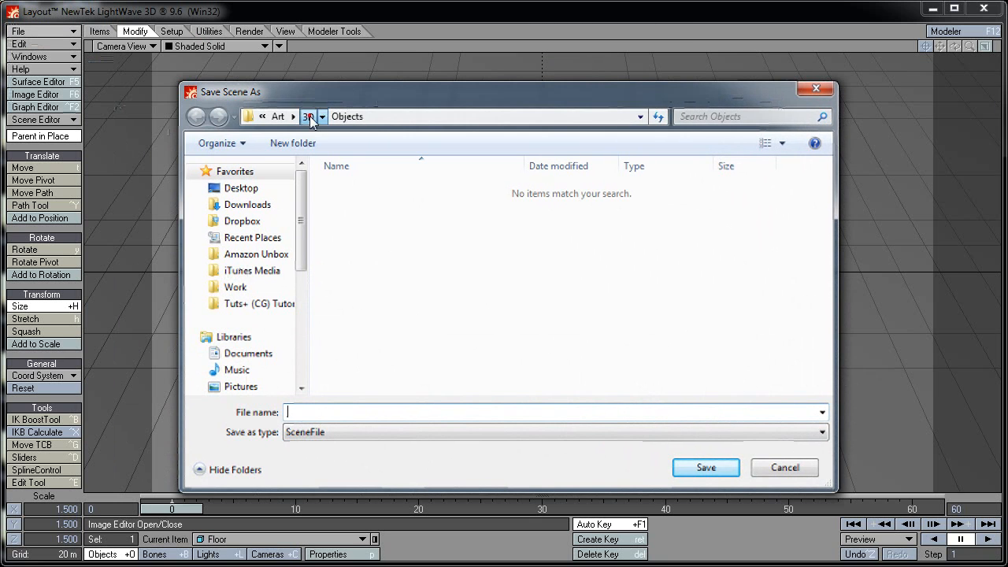
pyautogui.click(307, 115)
pyautogui.doubleClick(356, 238)
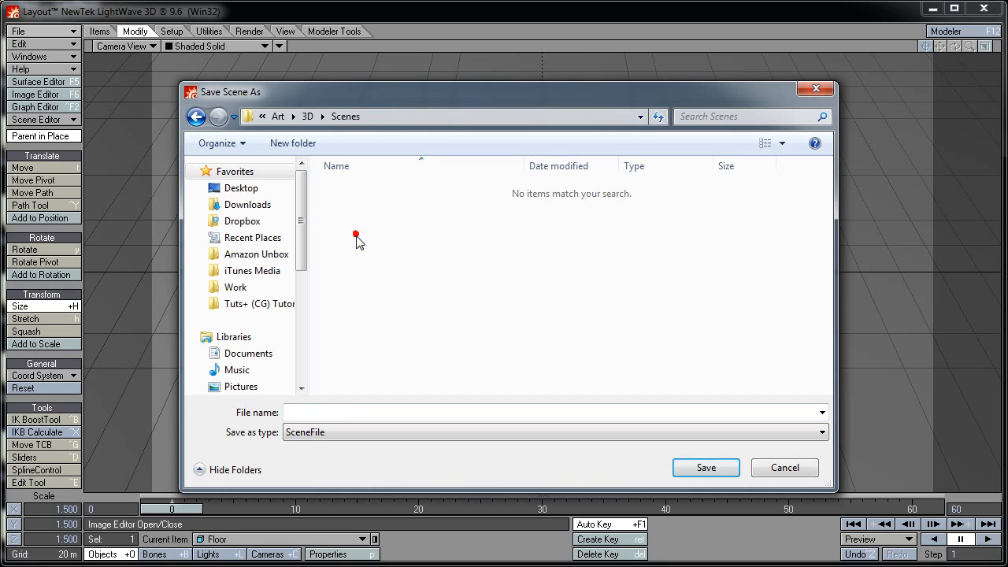
pyautogui.click(326, 406)
pyautogui.write('Pie')
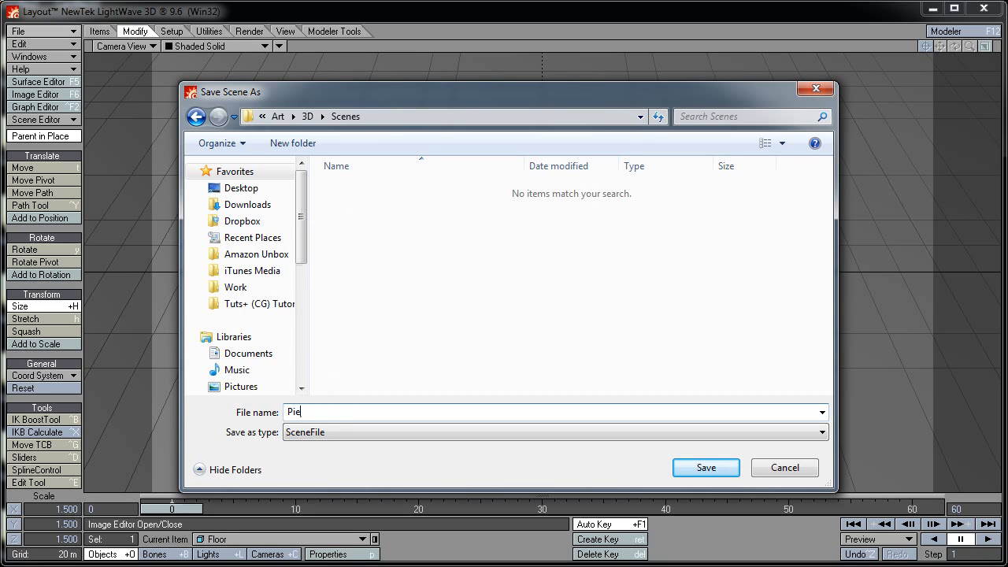
pyautogui.write('Chart')
pyautogui.click(698, 468)
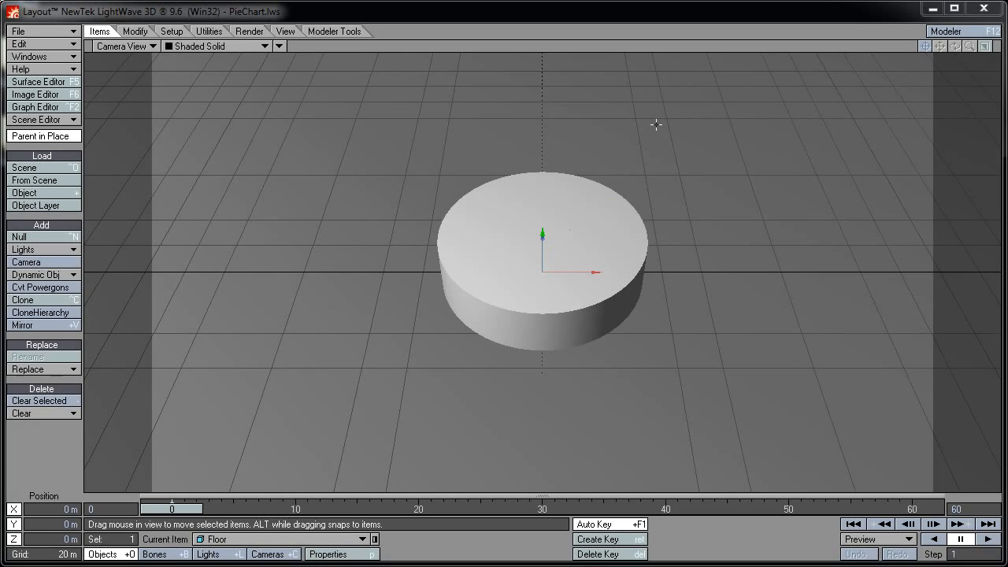
# Make Pie current and add a Morph Mixer displacement deformer to it
pyautogui.click(336, 539)
pyautogui.click(334, 548)
pyautogui.click(329, 553)
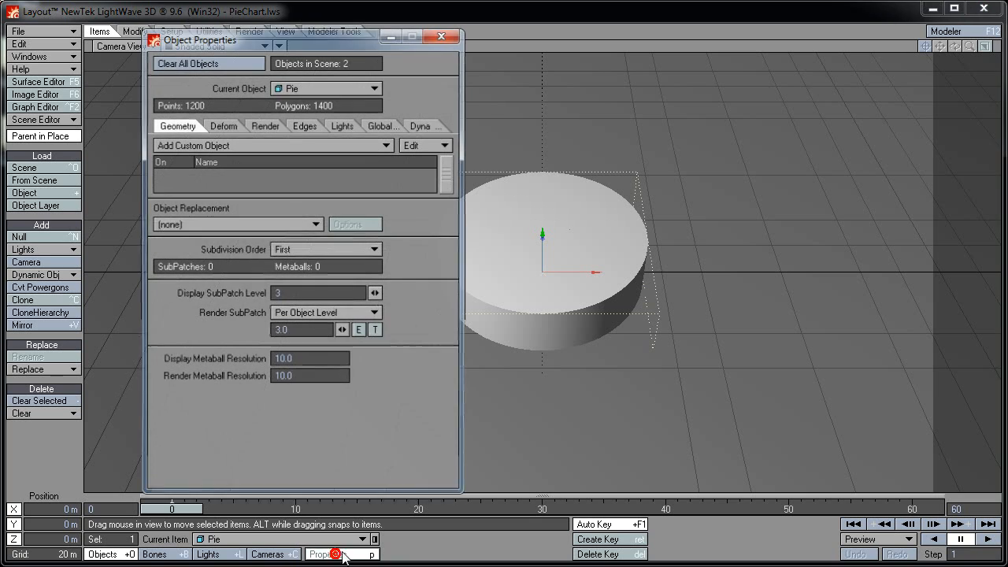
pyautogui.click(222, 126)
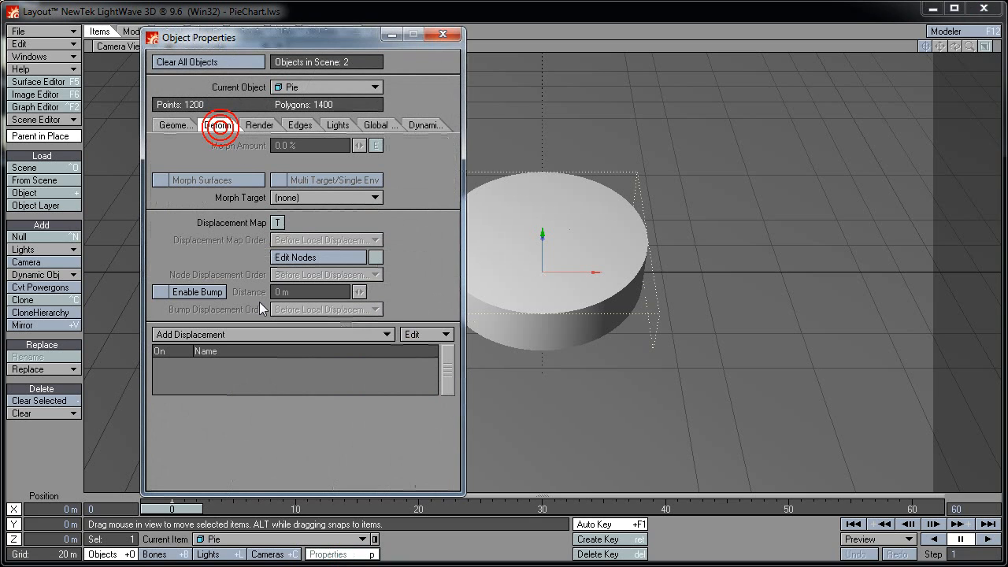
pyautogui.click(231, 336)
pyautogui.click(240, 334)
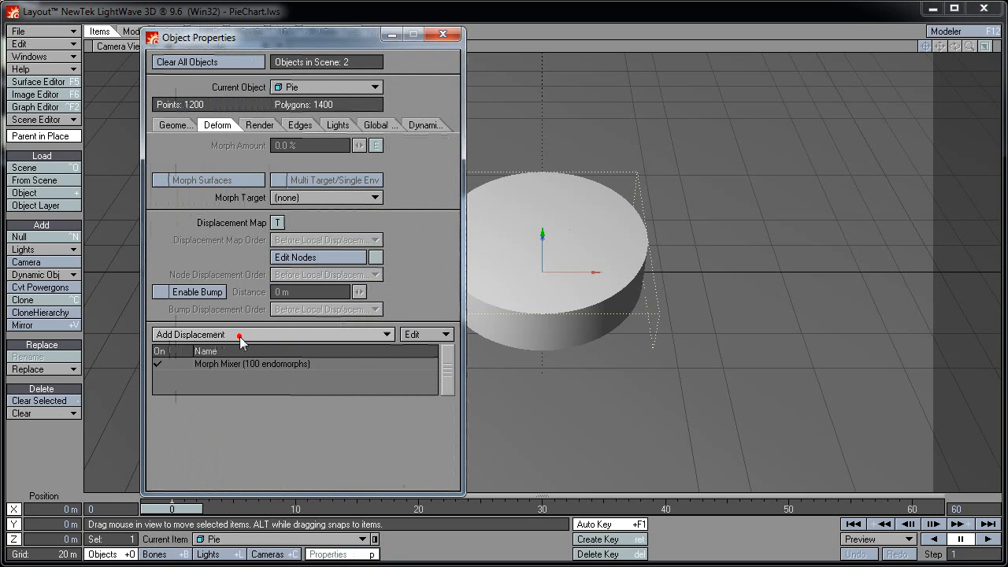
pyautogui.doubleClick(288, 363)
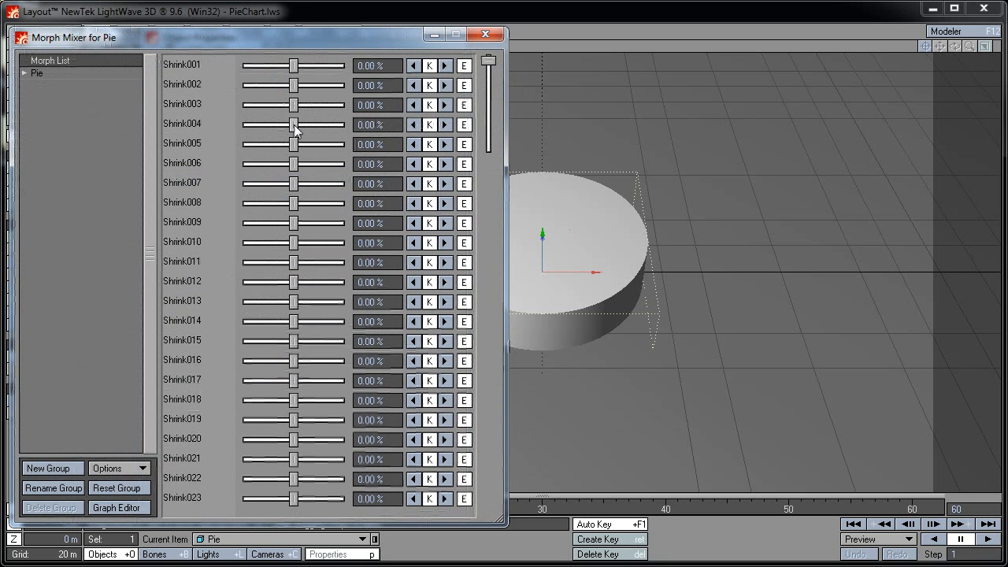
# Test the Shrink004 and Shrink006 morph sliders, then reset both to 0%
pyautogui.moveTo(293, 124); pyautogui.dragTo(316, 124)
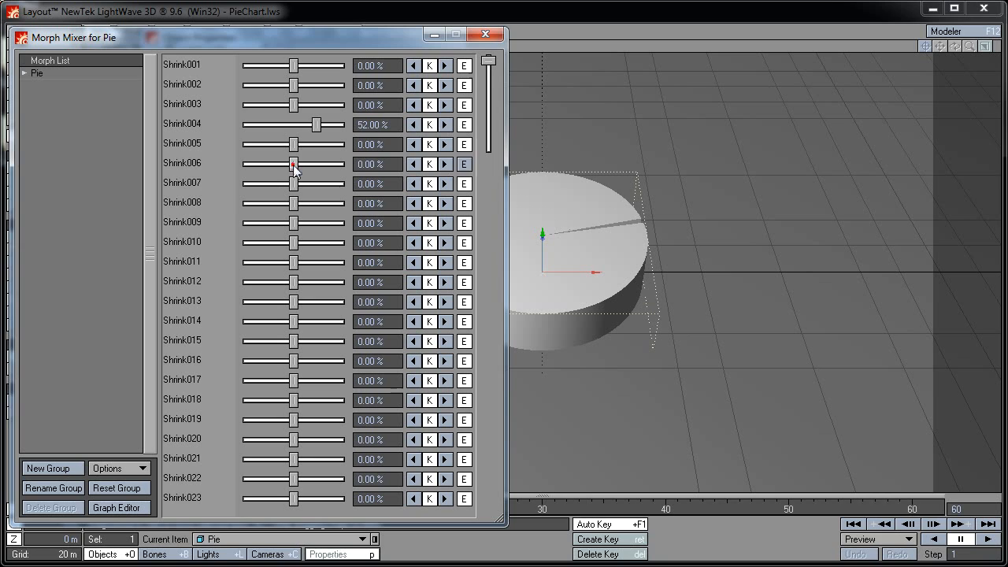
pyautogui.moveTo(293, 163)
pyautogui.mouseDown()
pyautogui.moveTo(275, 164)
pyautogui.moveTo(302, 164)
pyautogui.mouseUp()
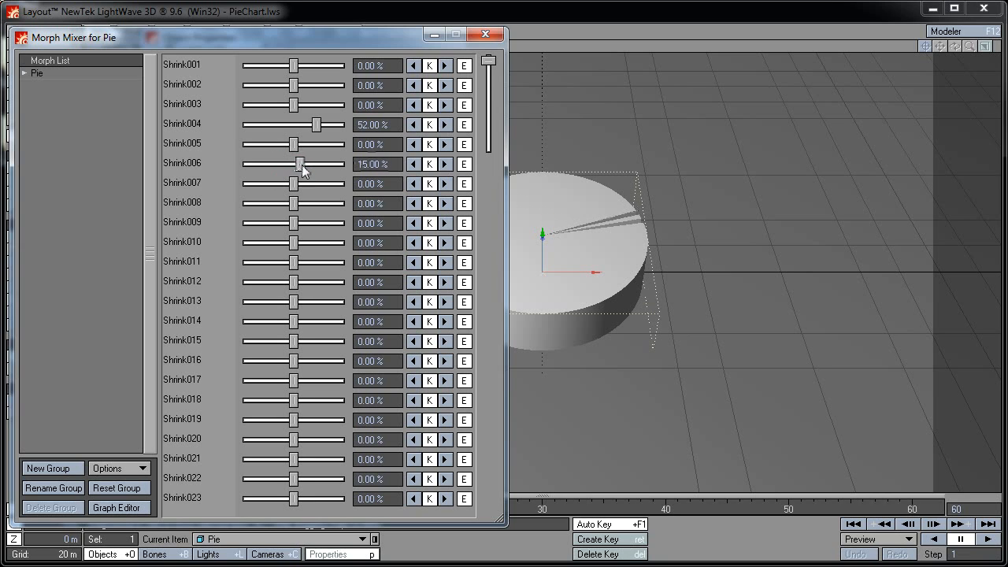
pyautogui.click(382, 124)
pyautogui.write('0')
pyautogui.click(394, 162)
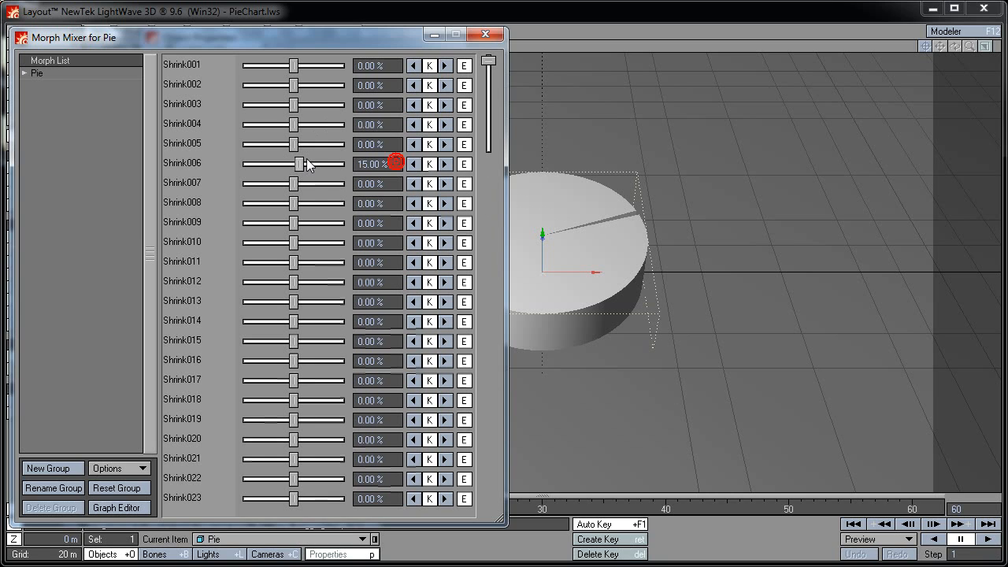
pyautogui.doubleClick(392, 164)
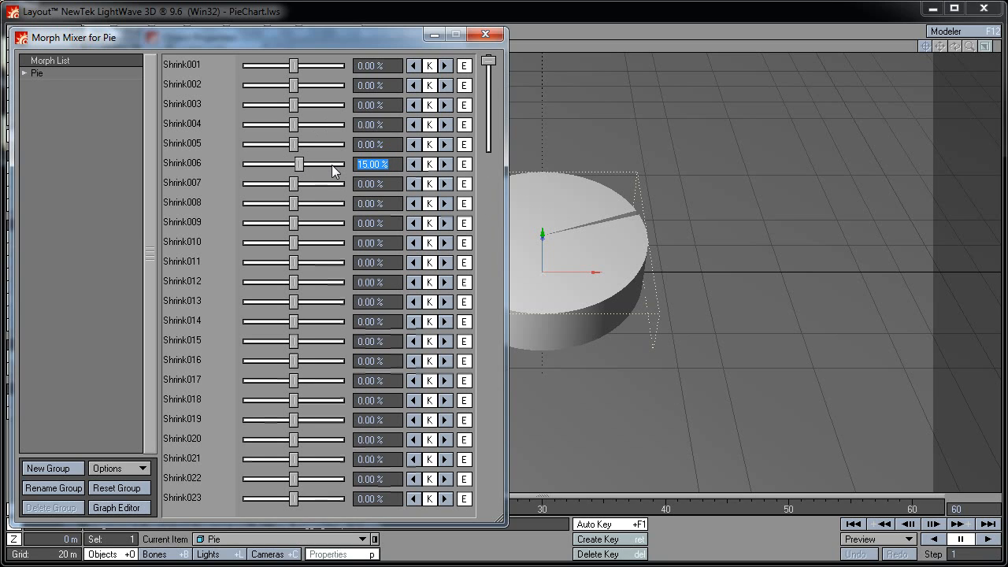
pyautogui.write('0')
pyautogui.press('Return')
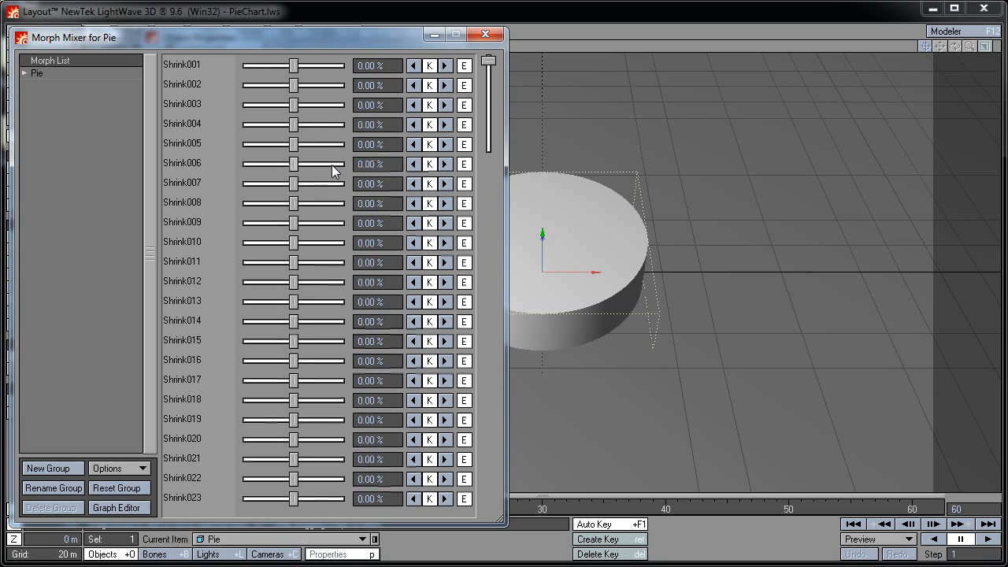
pyautogui.click(485, 34)
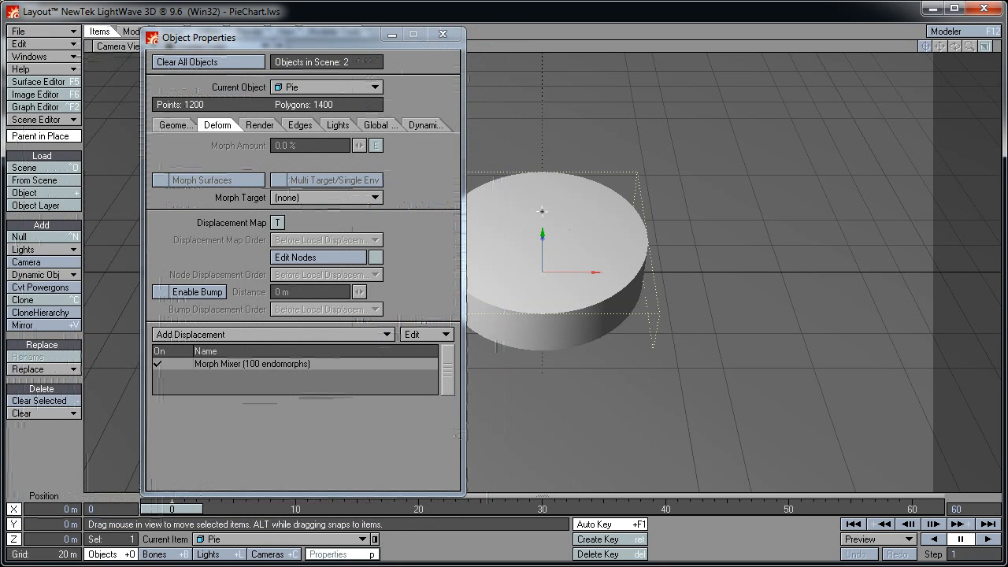
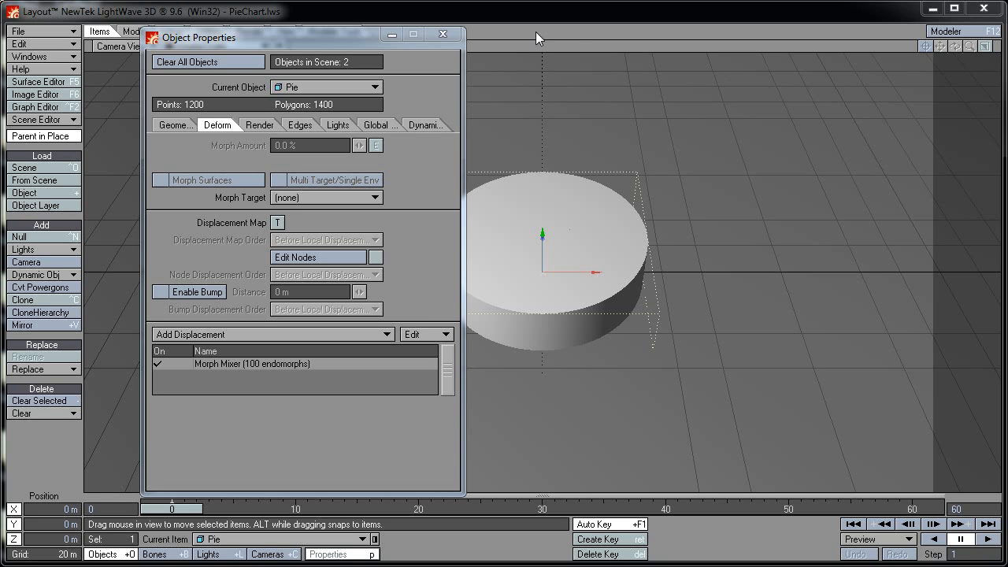
# Close the Object Properties window for the Pie object
pyautogui.click(443, 35)
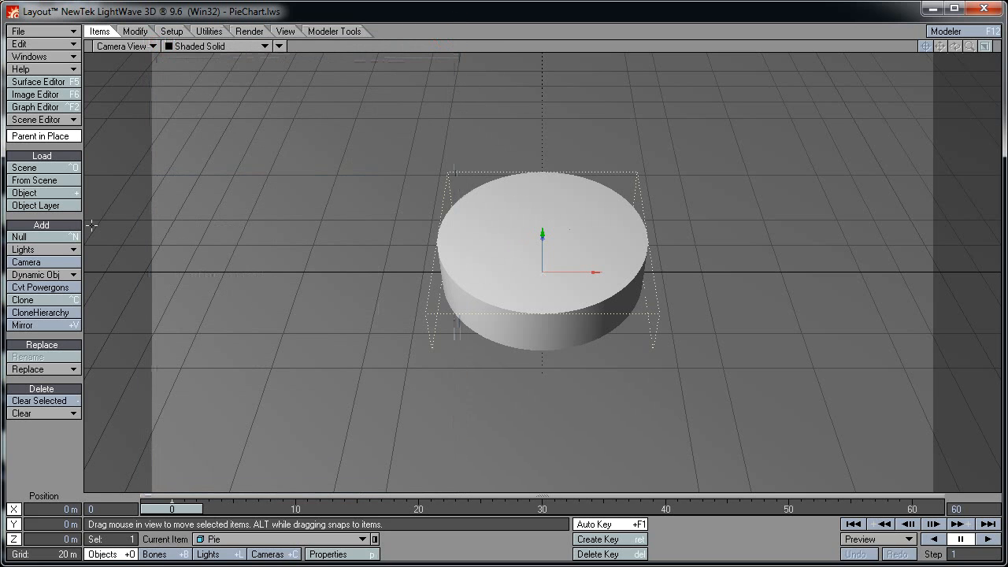
# Add a null named Morpher and place it at 75 m on X
pyautogui.click(31, 236)
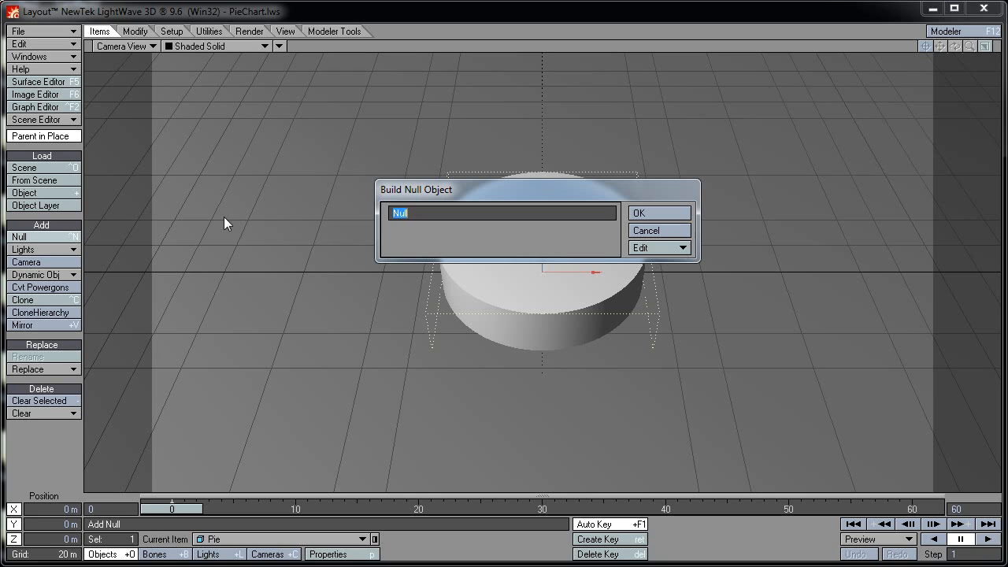
pyautogui.write('Morpher')
pyautogui.press('Return')
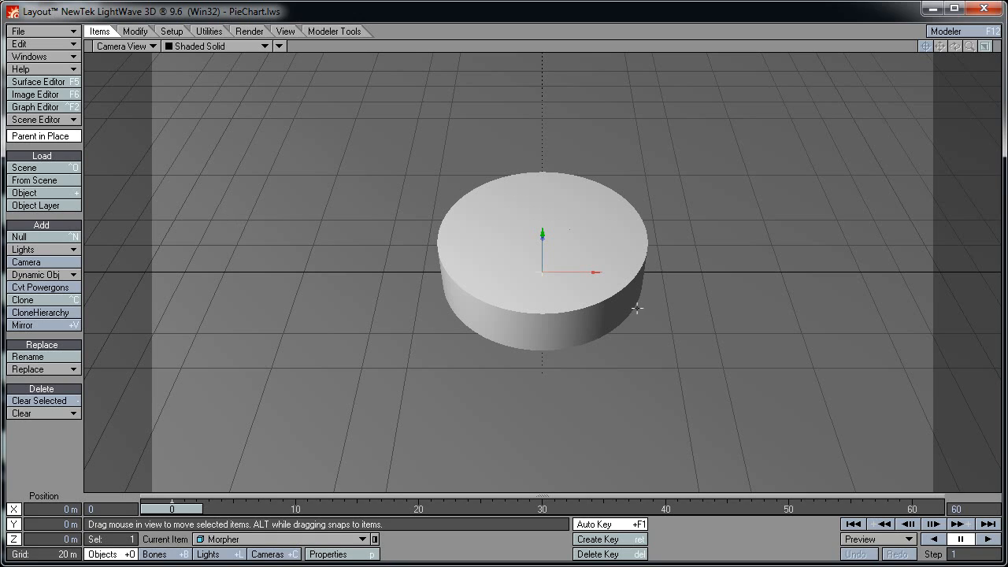
pyautogui.click(55, 508)
pyautogui.write('75')
pyautogui.press('Return')
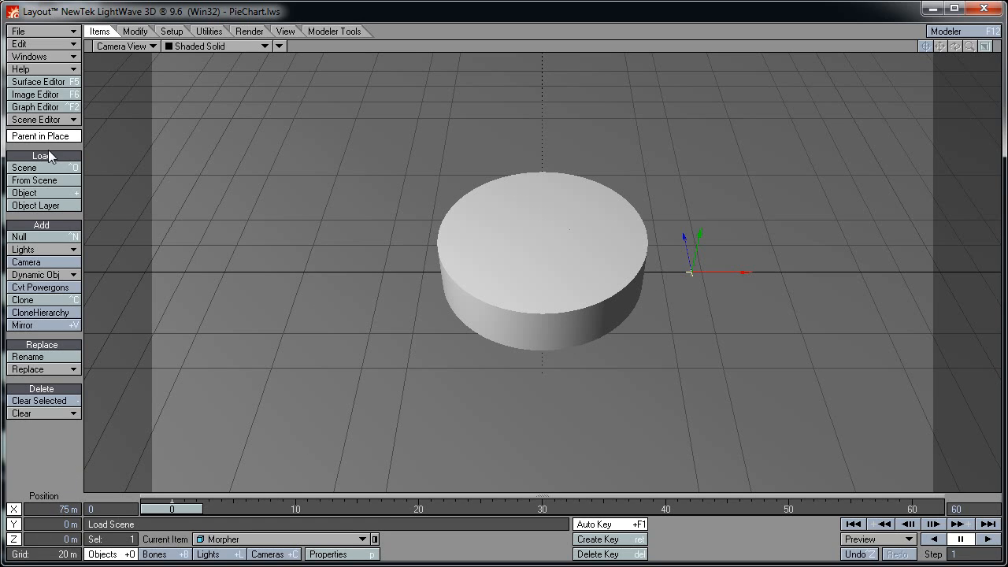
# Add a second null named Delayer
pyautogui.click(47, 237)
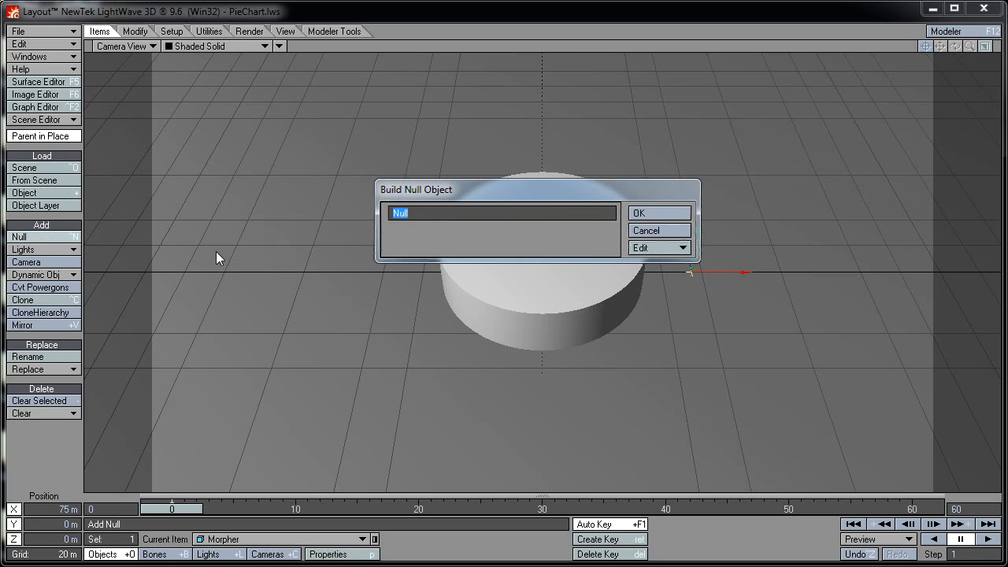
pyautogui.write('Delayer')
pyautogui.press('Return')
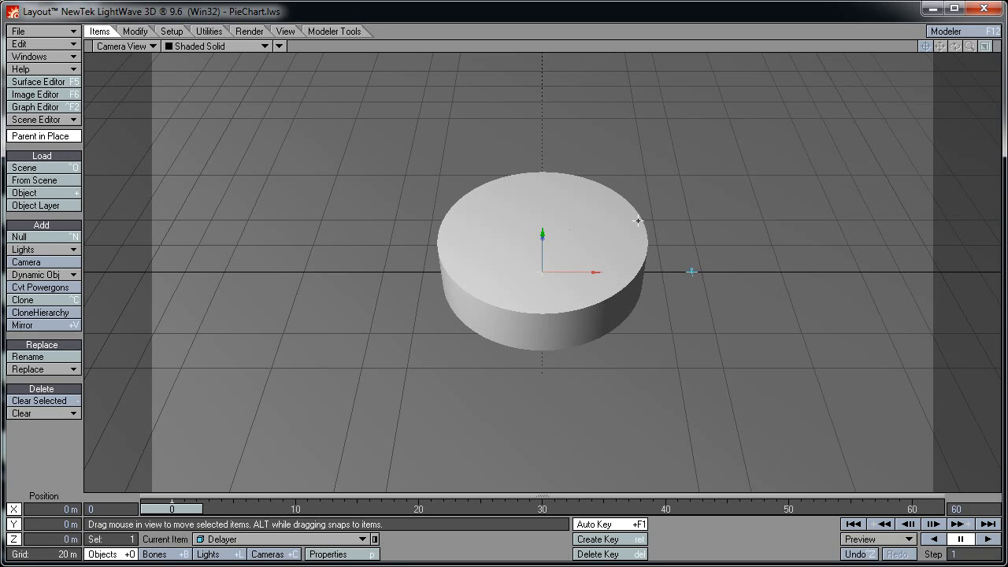
# Move the Delayer null to 100 m on X
pyautogui.click(61, 508)
pyautogui.write('100')
pyautogui.press('Return')
# Add a null named Switch and position it at 125 m on X
pyautogui.click(69, 236)
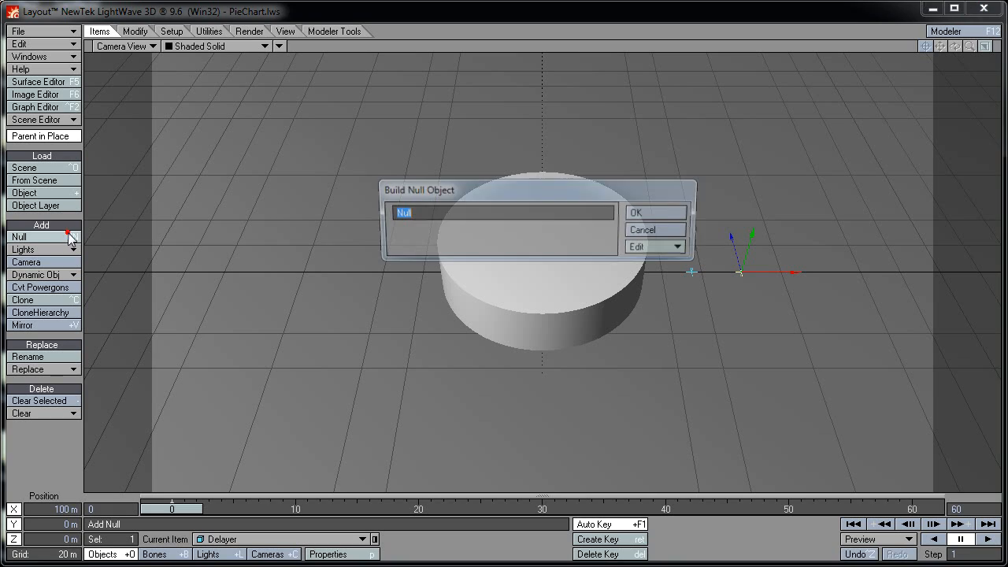
pyautogui.write('Switch')
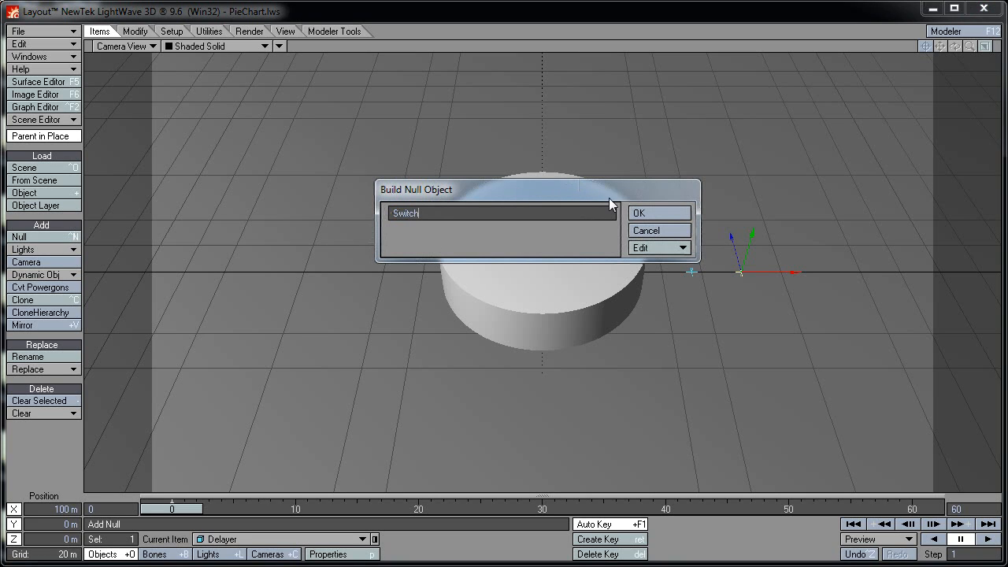
pyautogui.click(641, 213)
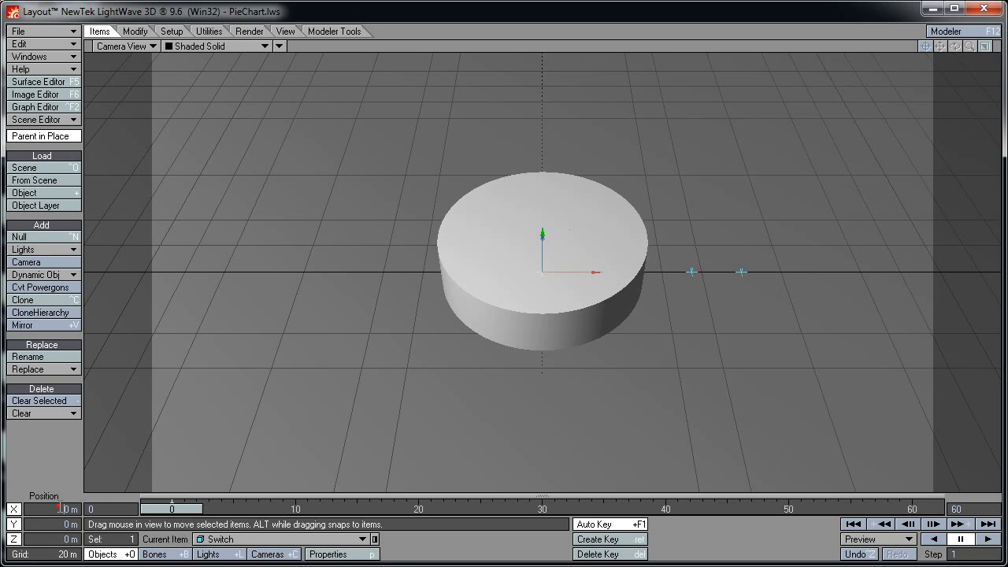
pyautogui.click(59, 509)
pyautogui.write('125')
pyautogui.press('Return')
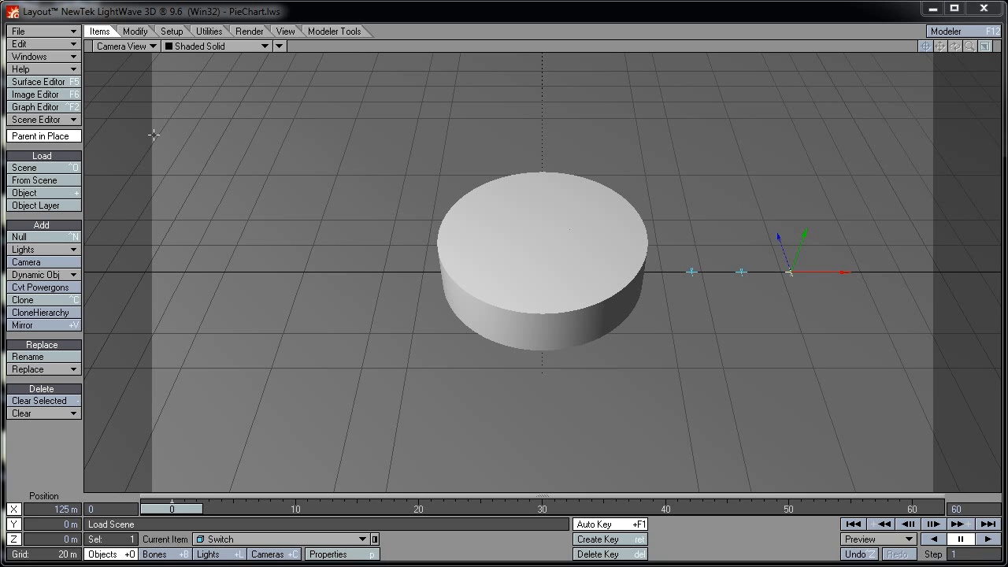
# In the Graph Editor, create a GrowShrink expression with value Morpher.pos(Time).y
pyautogui.click(63, 110)
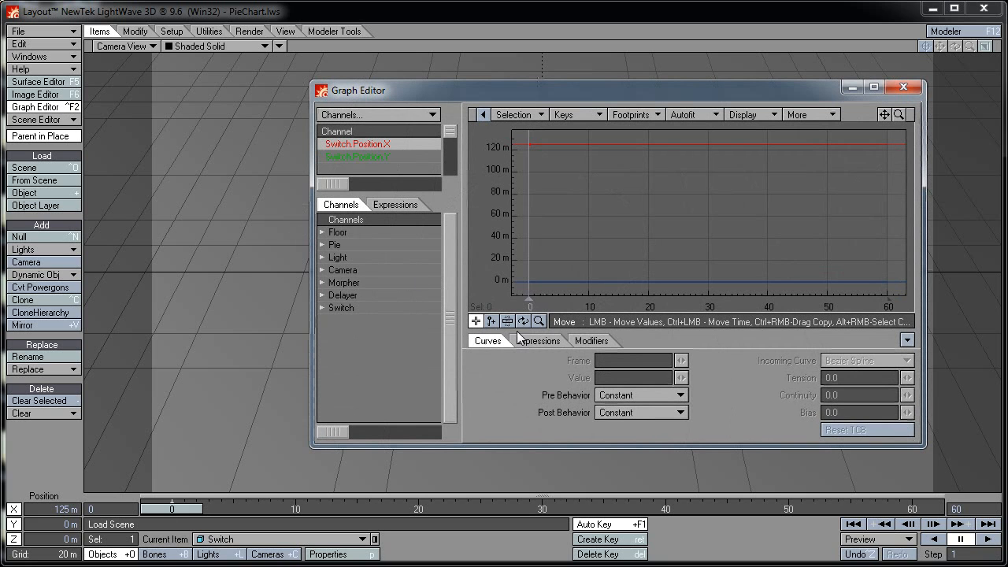
pyautogui.click(520, 340)
pyautogui.click(533, 392)
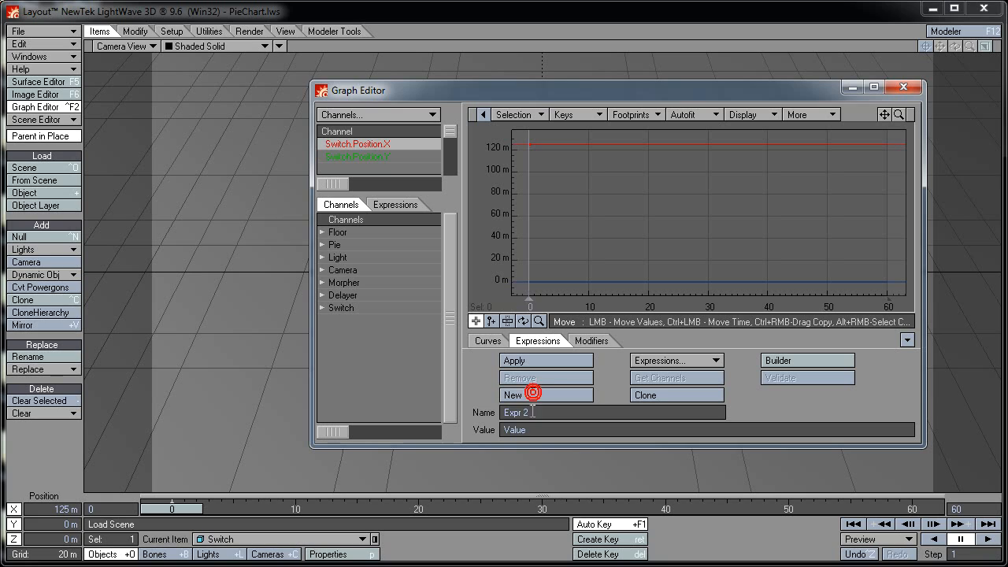
pyautogui.click(532, 411)
pyautogui.write('GrowShrink')
pyautogui.click(526, 427)
pyautogui.write('Morpher.pos(Time')
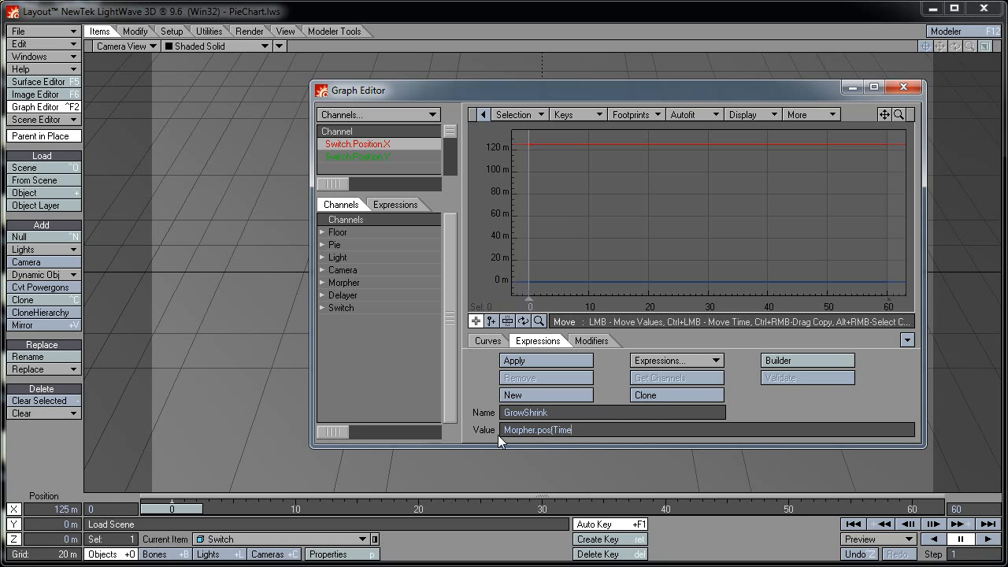
pyautogui.write(').y')
# Apply GrowShrink to the Pie.MorphGroup.Shrink001 channel and close the Graph Editor
pyautogui.click(382, 206)
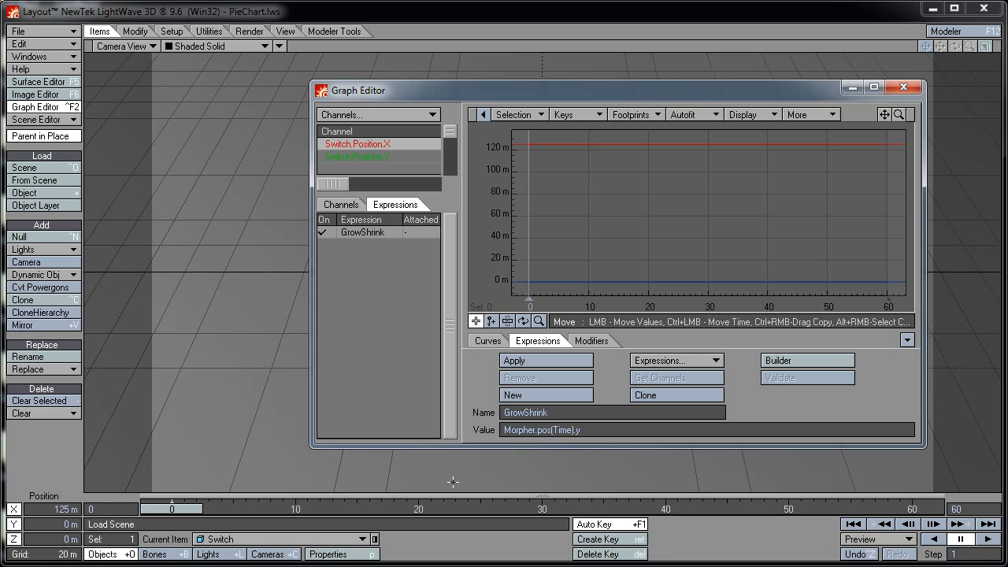
pyautogui.click(356, 541)
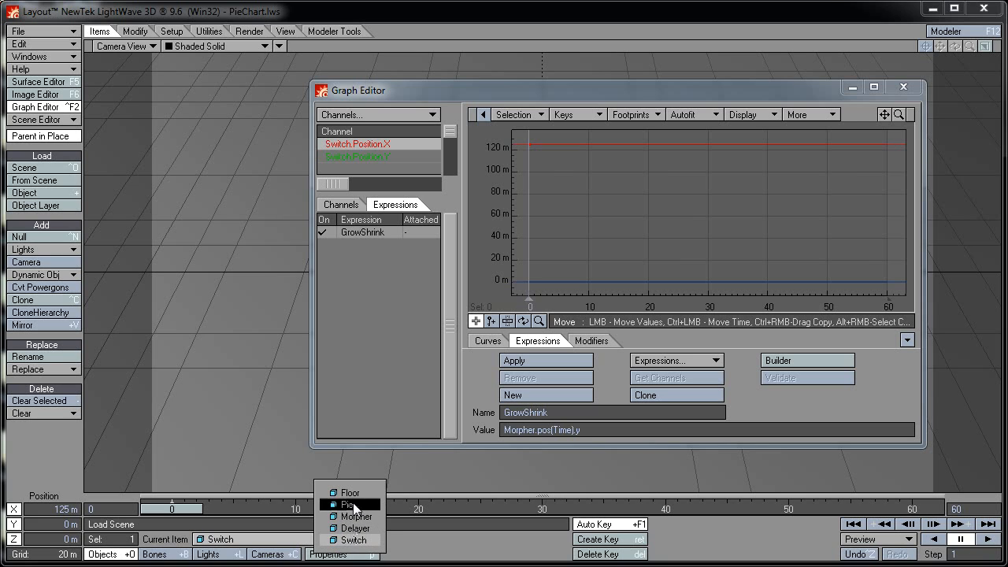
pyautogui.click(353, 503)
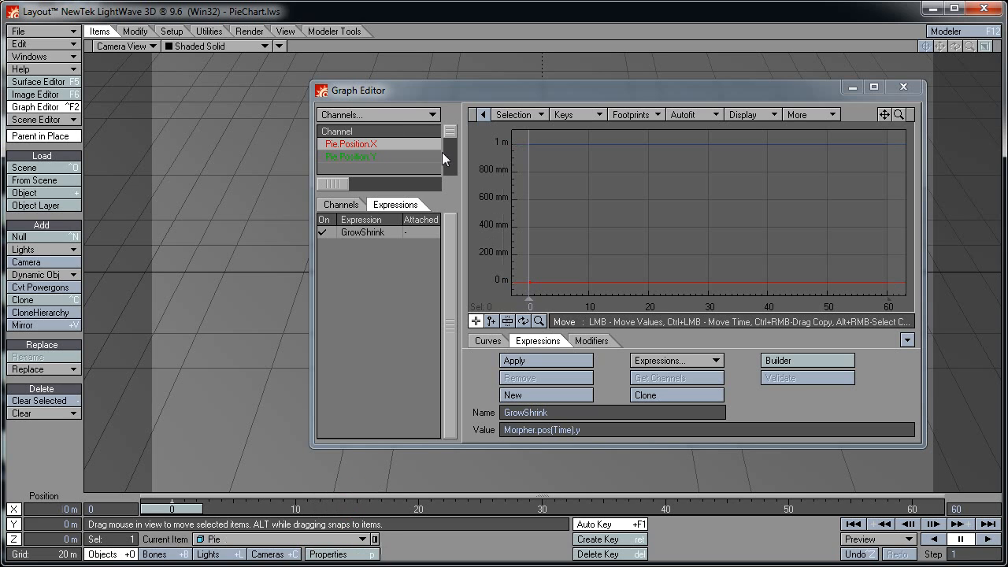
pyautogui.moveTo(450, 134); pyautogui.dragTo(454, 139)
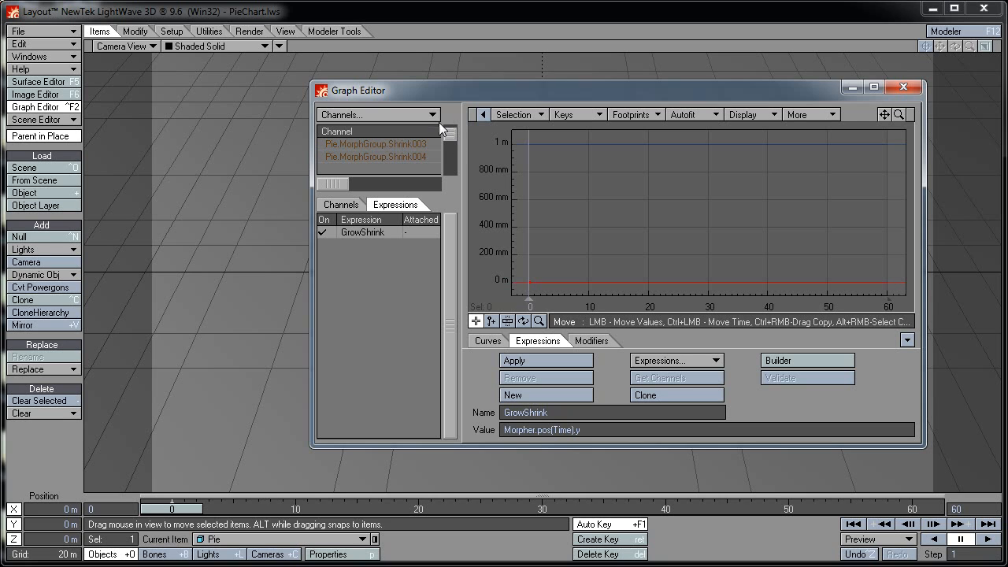
pyautogui.moveTo(433, 83); pyautogui.dragTo(433, 65)
pyautogui.click(449, 111)
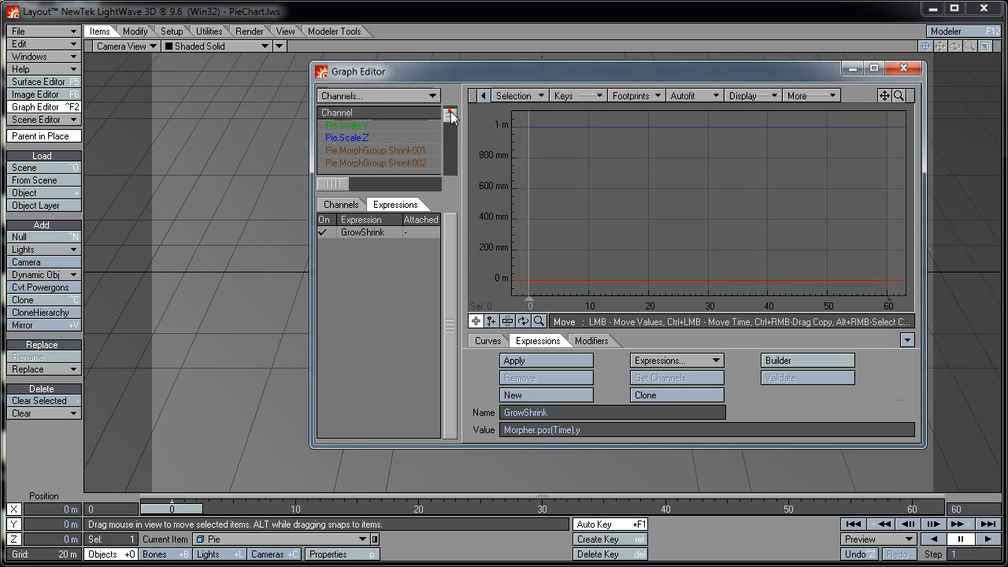
pyautogui.click(405, 150)
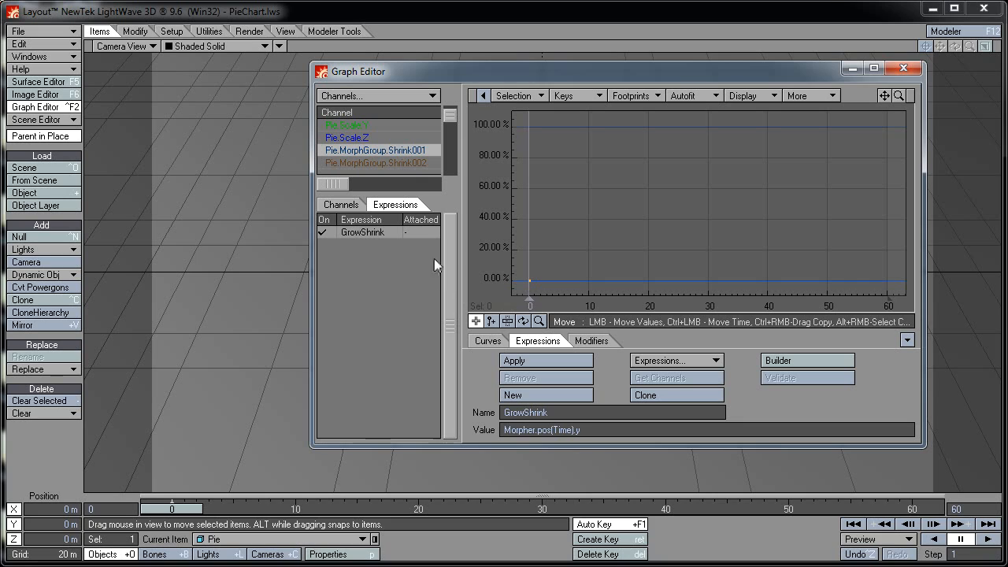
pyautogui.click(551, 360)
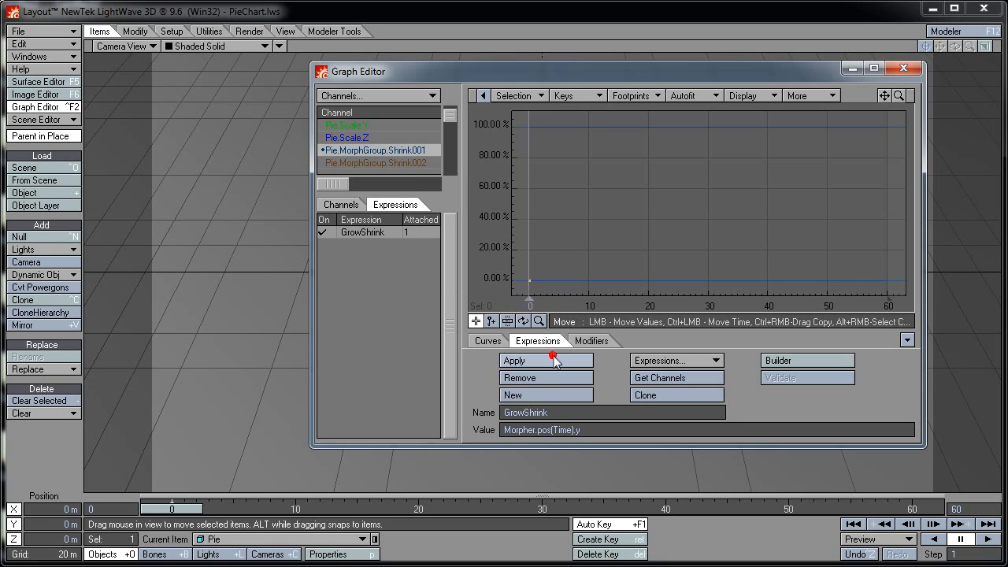
pyautogui.click(904, 69)
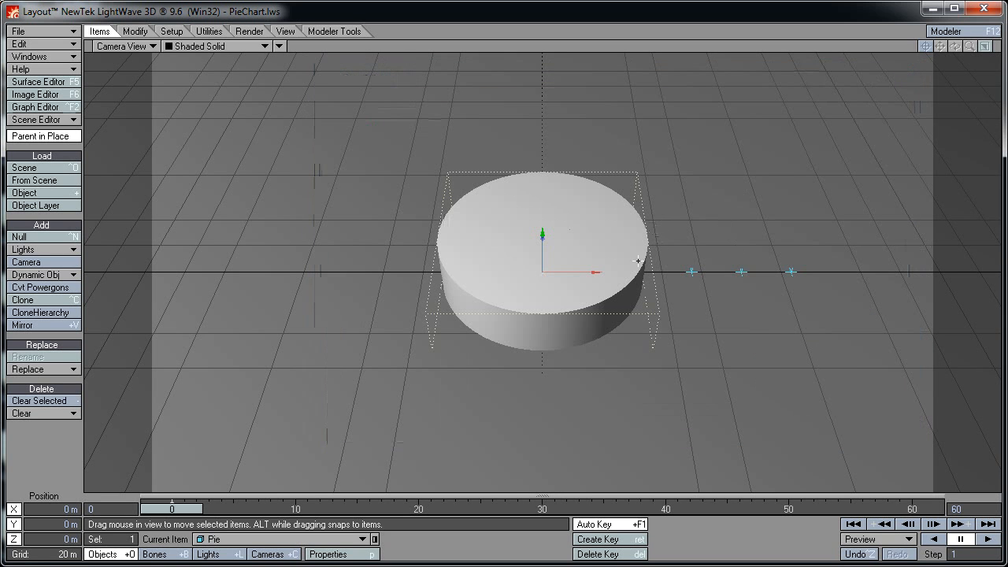
# Select Morpher and drag it along Y to watch a pie wedge rise and sink
pyautogui.click(693, 272)
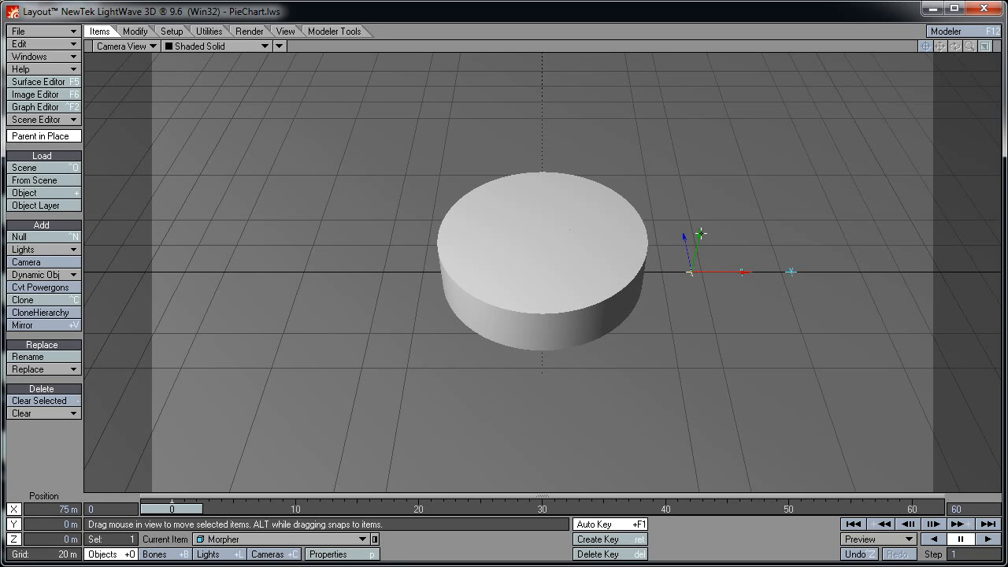
pyautogui.moveTo(700, 233)
pyautogui.mouseDown()
pyautogui.moveTo(699, 299)
pyautogui.moveTo(700, 206)
pyautogui.moveTo(700, 251)
pyautogui.moveTo(699, 219)
pyautogui.moveTo(700, 228)
pyautogui.mouseUp()
pyautogui.moveTo(699, 234); pyautogui.dragTo(691, 276)
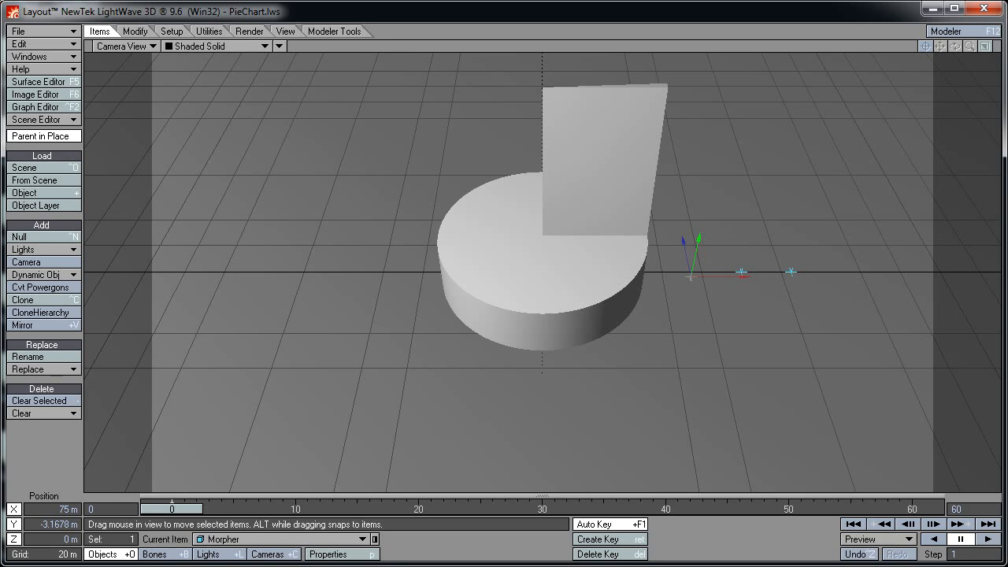
pyautogui.moveTo(691, 277); pyautogui.dragTo(690, 272)
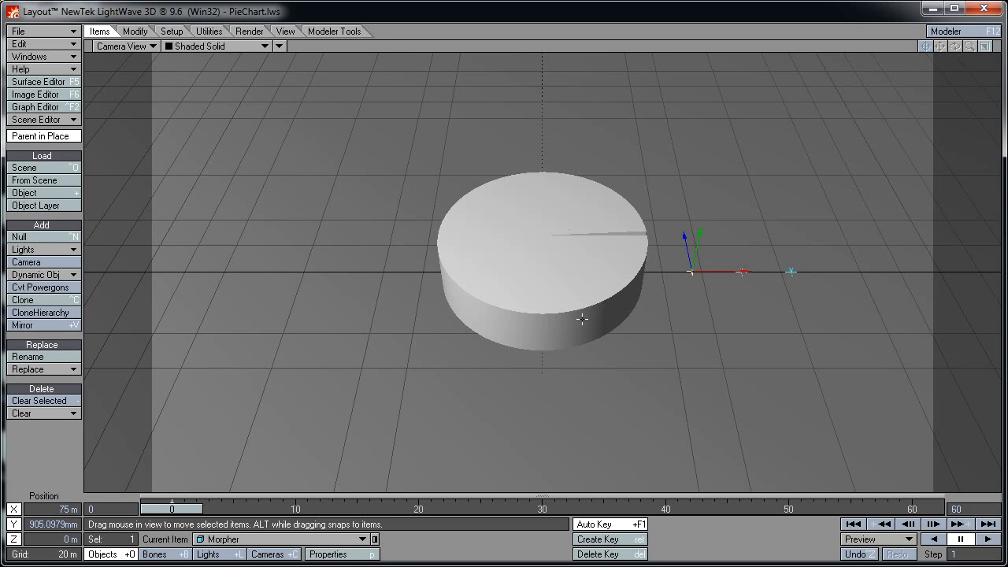
# Reset Morpher's Y position to 0 m
pyautogui.click(27, 524)
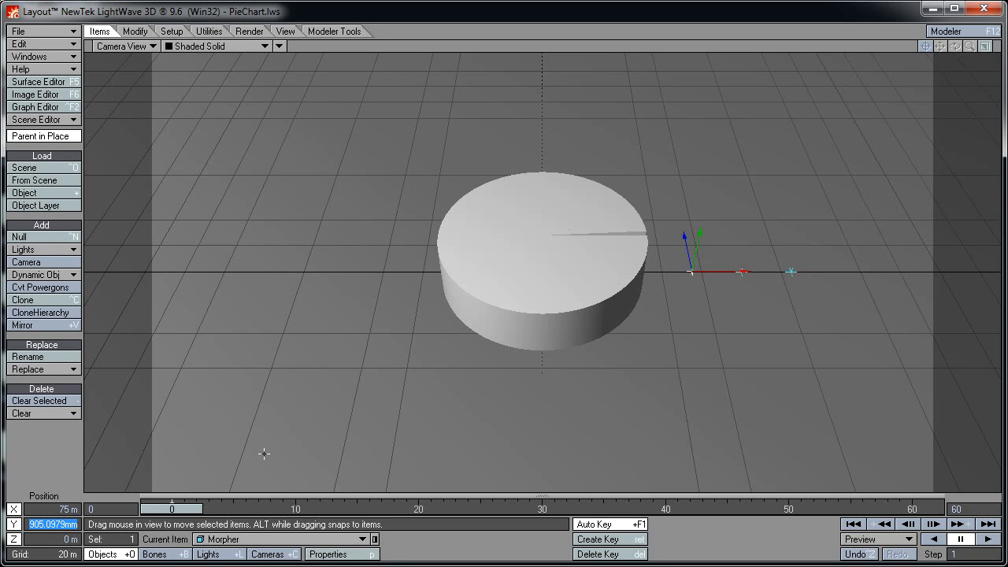
pyautogui.write('0')
pyautogui.press('Return')
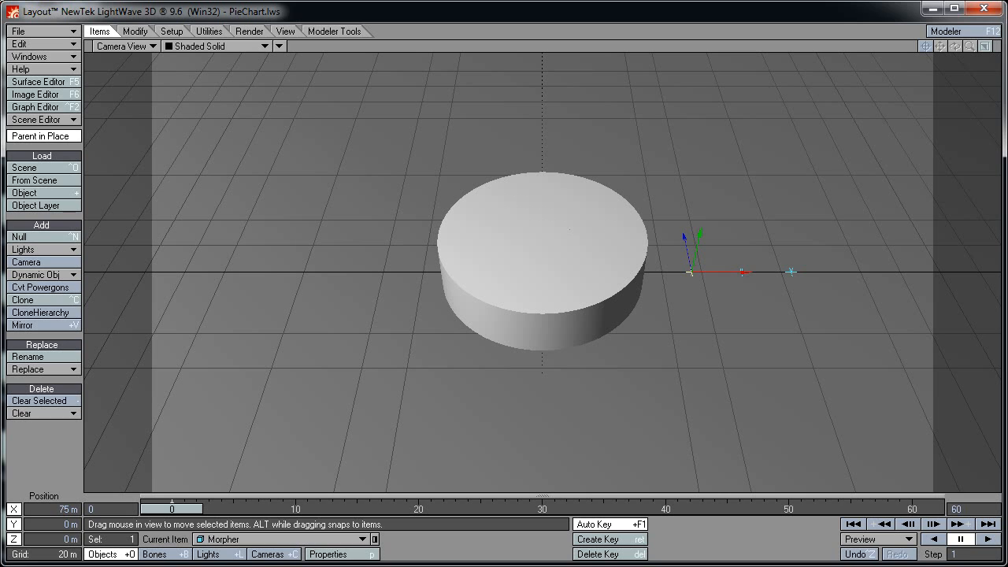
# Append * -1 to GrowShrink so it reads Morpher.pos(Time).y * -1, then close the editor
pyautogui.click(36, 106)
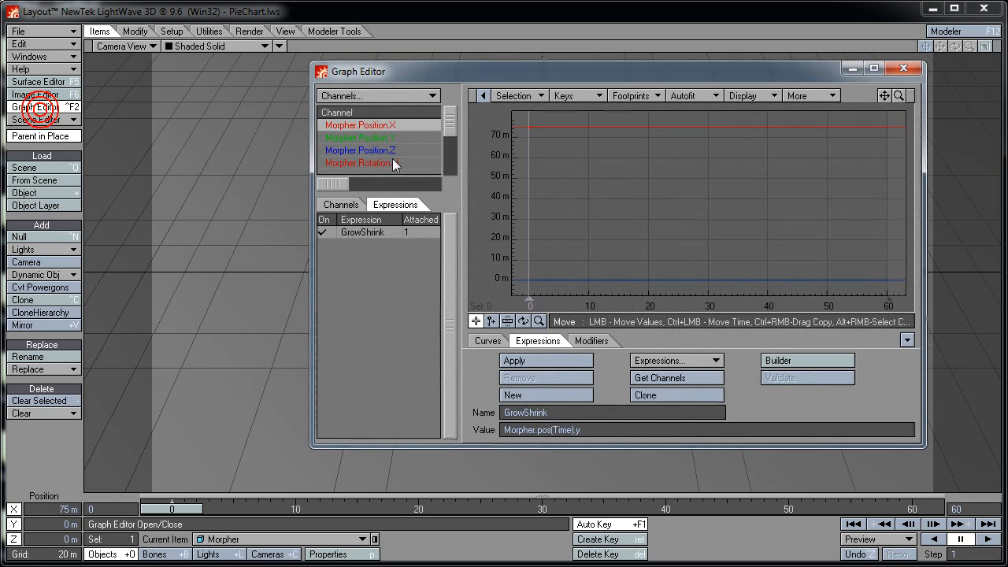
pyautogui.click(590, 430)
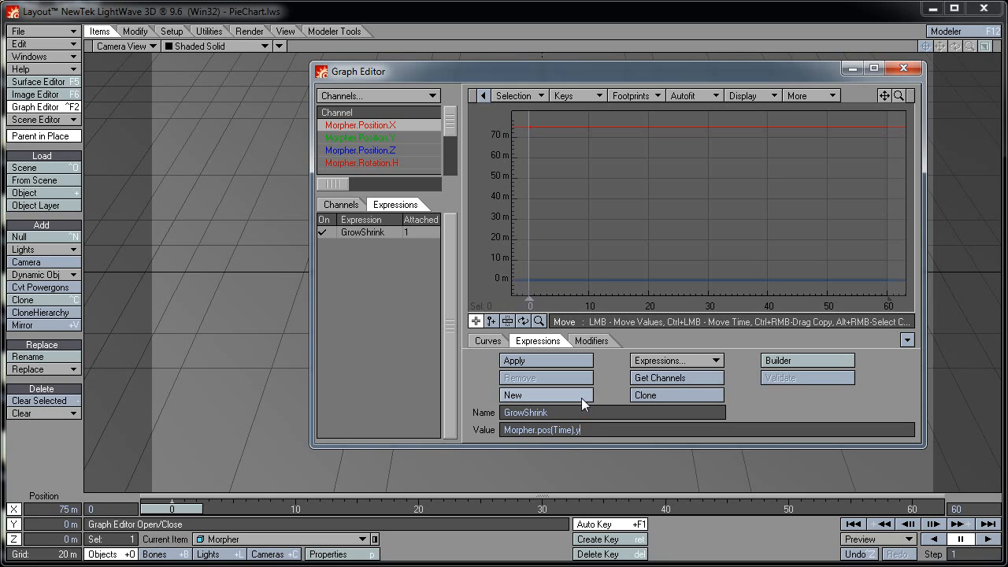
pyautogui.write('* -1')
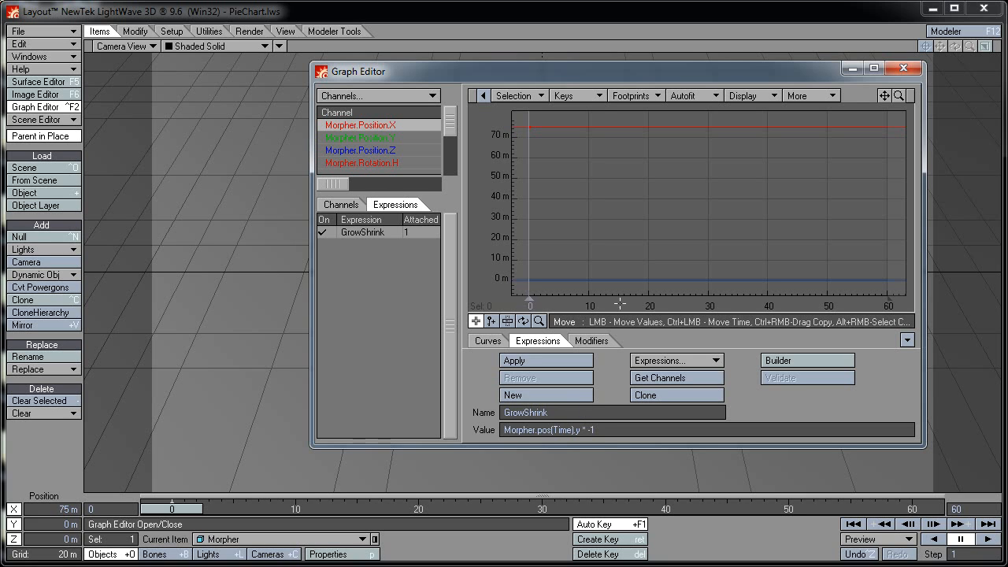
pyautogui.moveTo(611, 78); pyautogui.dragTo(454, 95)
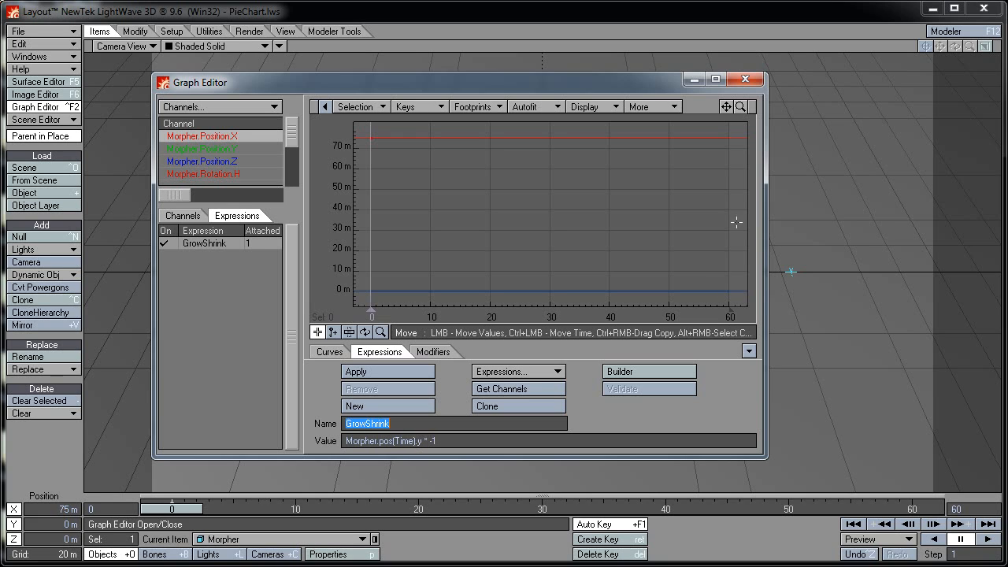
pyautogui.click(744, 79)
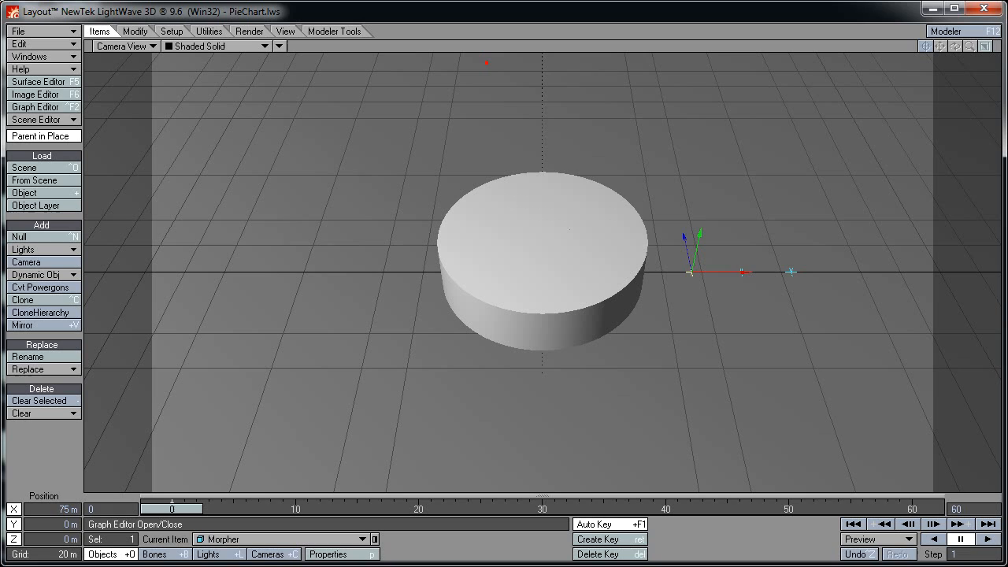
# Drag Morpher along Y to test the inverted slice morph, then reset Y to 0 m
pyautogui.moveTo(699, 233)
pyautogui.mouseDown()
pyautogui.moveTo(693, 258)
pyautogui.moveTo(699, 230)
pyautogui.mouseUp()
pyautogui.click(35, 523)
pyautogui.write('0')
pyautogui.press('Return')
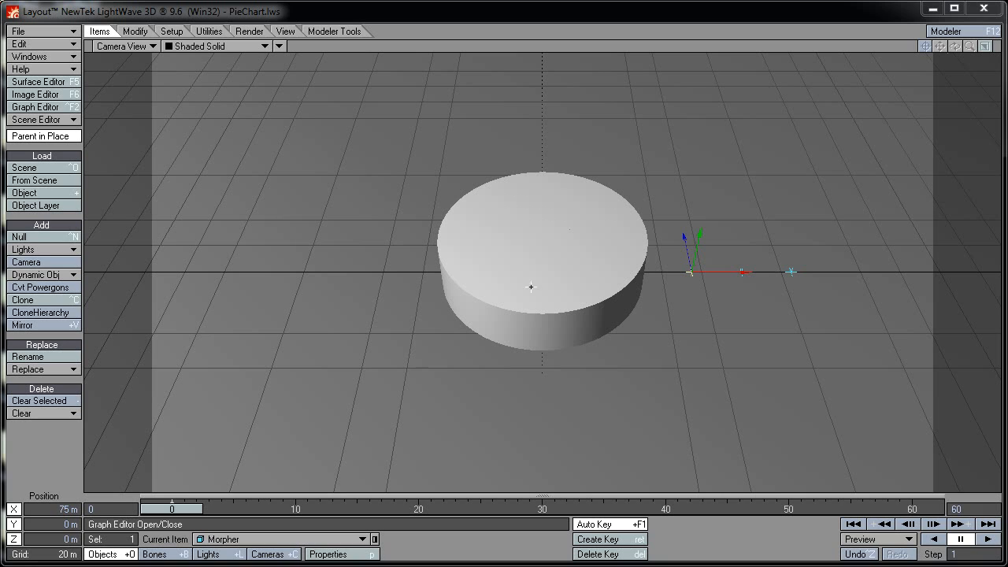
# Change GrowShrink to Morpher.pos(Time - [Delayer.Position.Y] / 24).y * -1 and close the editor
pyautogui.click(41, 107)
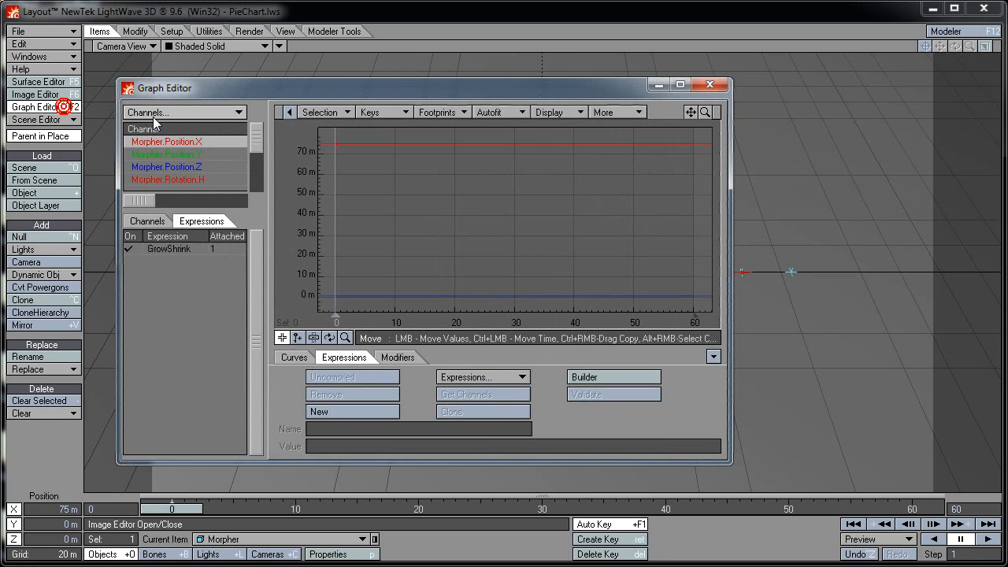
pyautogui.click(190, 248)
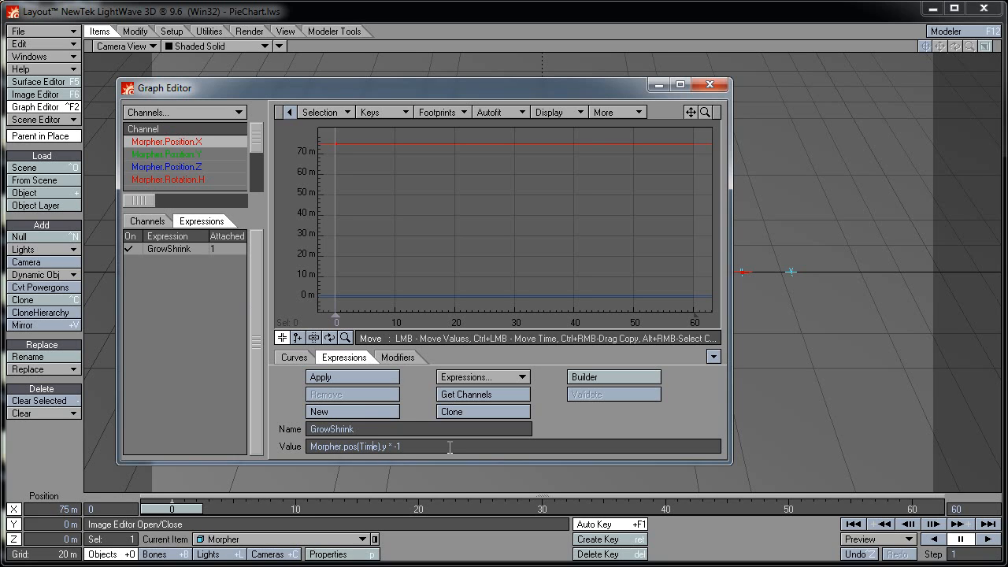
pyautogui.write('- ')
pyautogui.write('[')
pyautogui.write('Delaye')
pyautogui.write('r')
pyautogui.write(']')
pyautogui.write('P')
pyautogui.write('ition.')
pyautogui.write('Y')
pyautogui.write(')')
pyautogui.write(' / ')
pyautogui.write('24')
pyautogui.press('Tab')
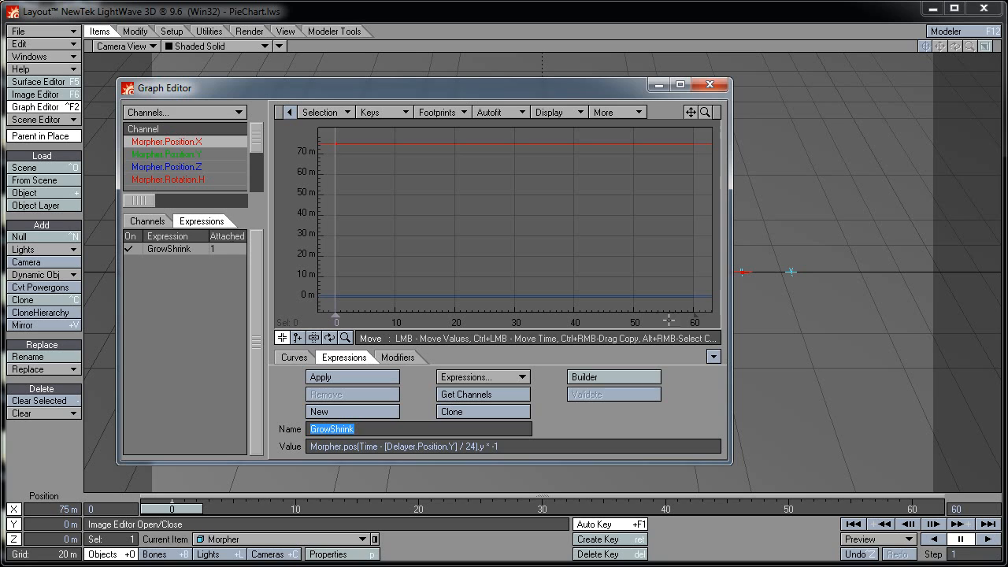
pyautogui.click(710, 85)
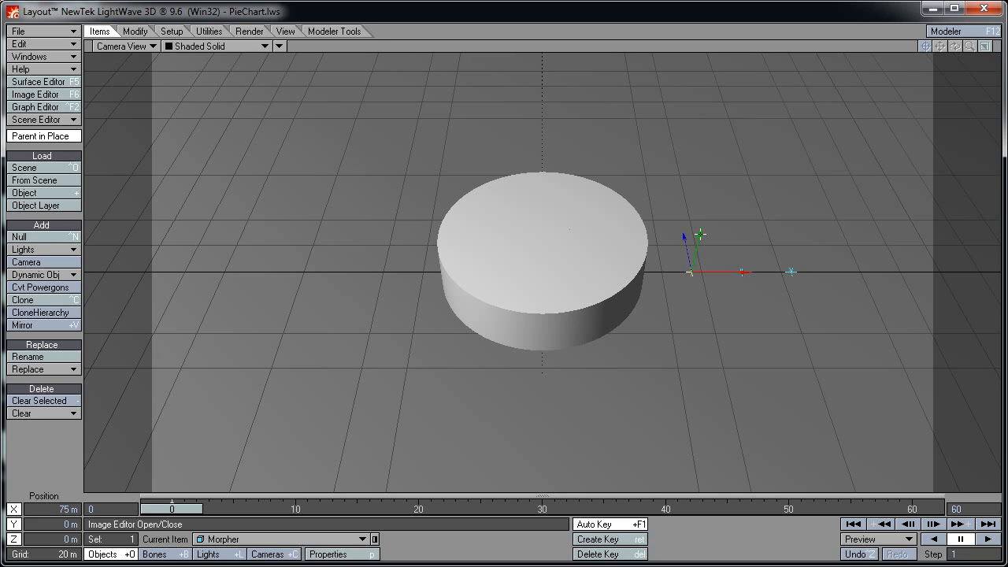
# Test-drag Morpher twice, undoing each move
pyautogui.moveTo(700, 234)
pyautogui.mouseDown()
pyautogui.moveTo(700, 79)
pyautogui.moveTo(701, 232)
pyautogui.mouseUp()
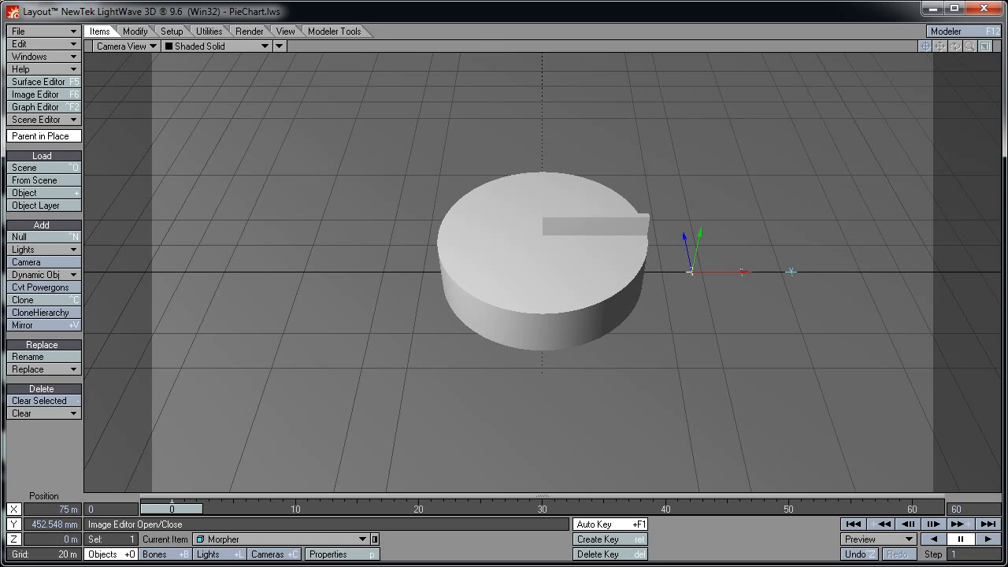
pyautogui.hotkey('ctrl', 'z')
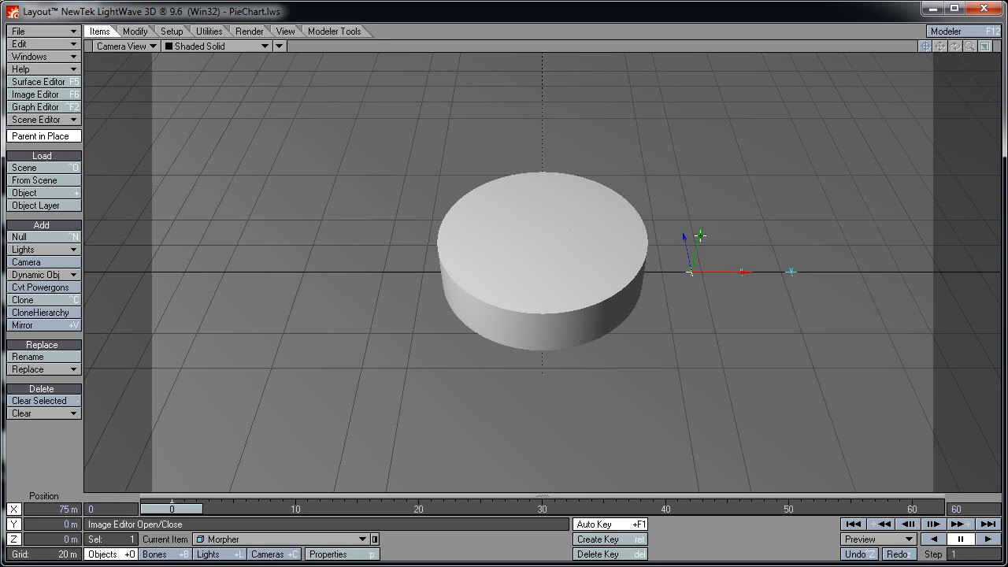
pyautogui.moveTo(700, 235)
pyautogui.mouseDown()
pyautogui.moveTo(699, 126)
pyautogui.moveTo(698, 234)
pyautogui.mouseUp()
pyautogui.hotkey('ctrl', 'z')
# Key Morpher at 1 m Y on frame 10, then step through frames to watch the slice grow
pyautogui.moveTo(184, 509); pyautogui.dragTo(308, 510)
pyautogui.click(72, 524)
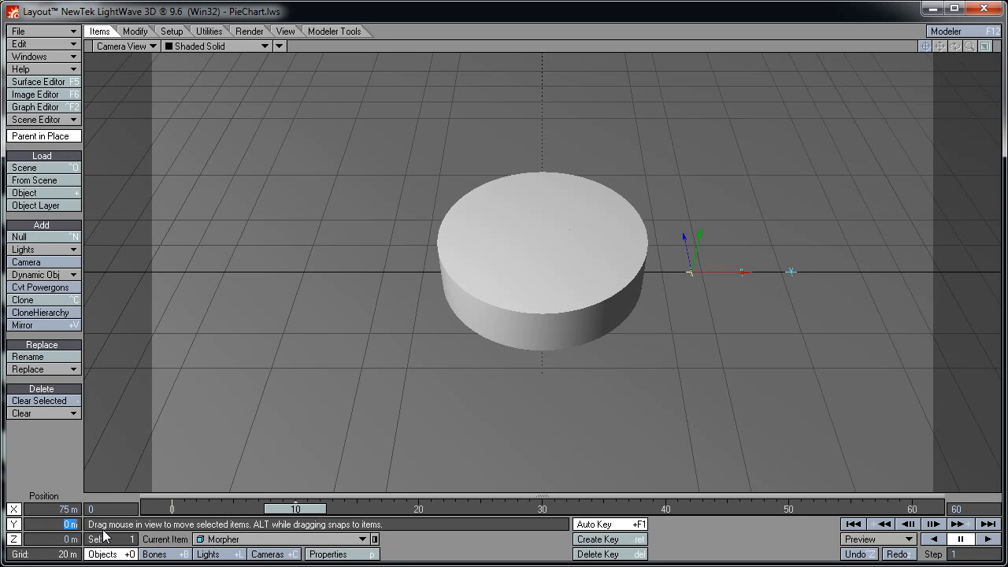
pyautogui.write('1')
pyautogui.press('Return')
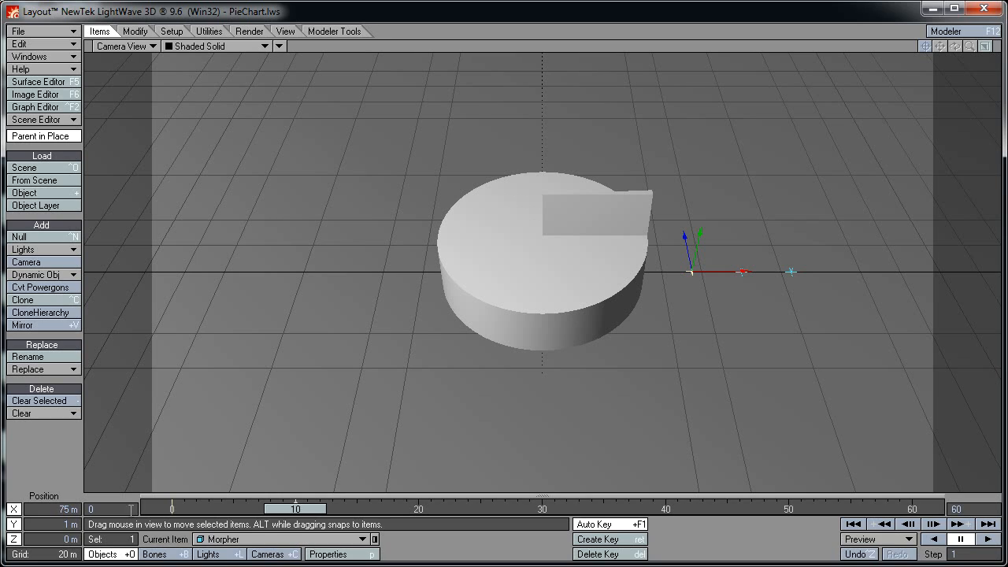
pyautogui.moveTo(312, 508); pyautogui.dragTo(171, 509)
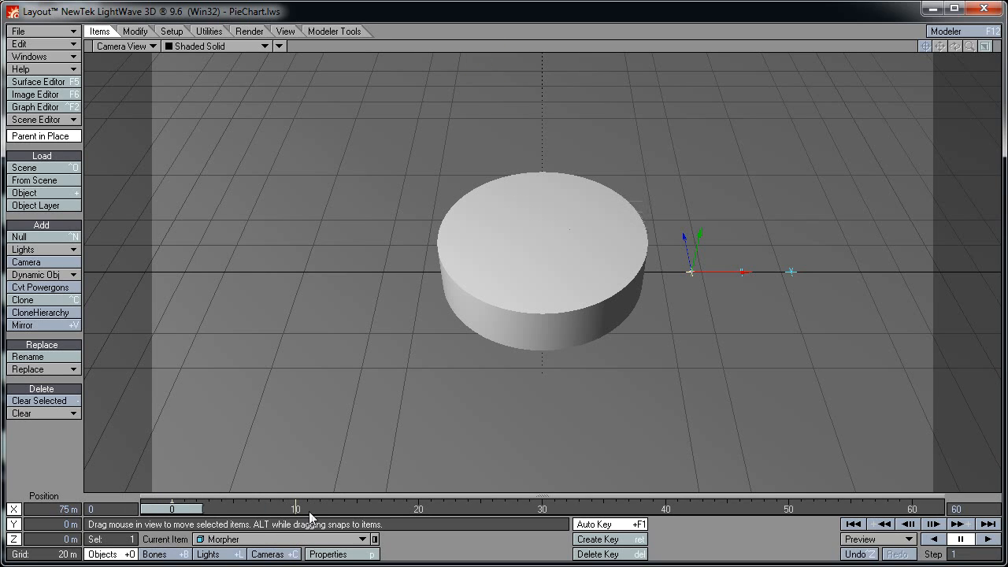
pyautogui.press('Right')
pyautogui.press('Right')
pyautogui.press('Right')
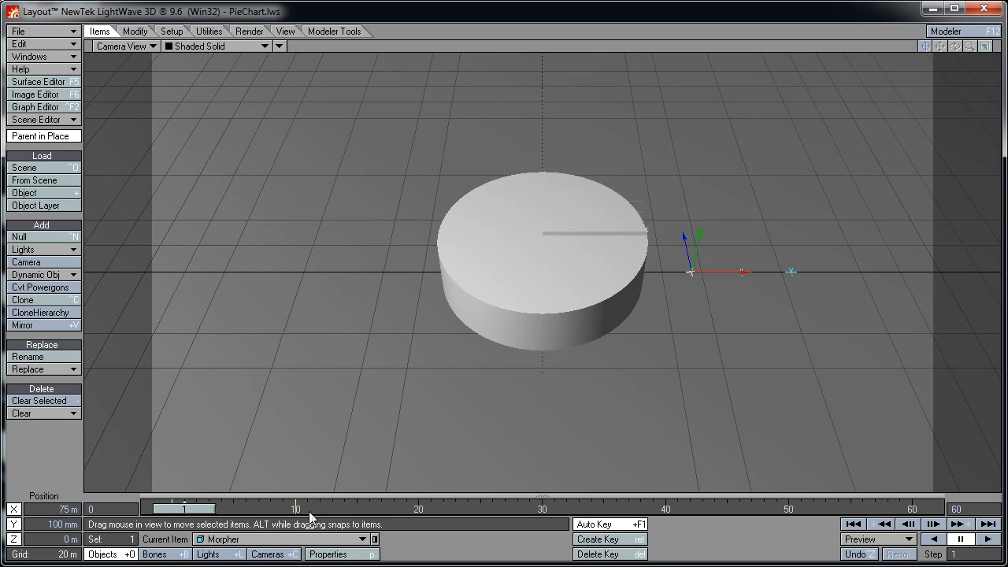
pyautogui.press('Right')
pyautogui.press('Right')
pyautogui.press('Right')
pyautogui.press('Right')
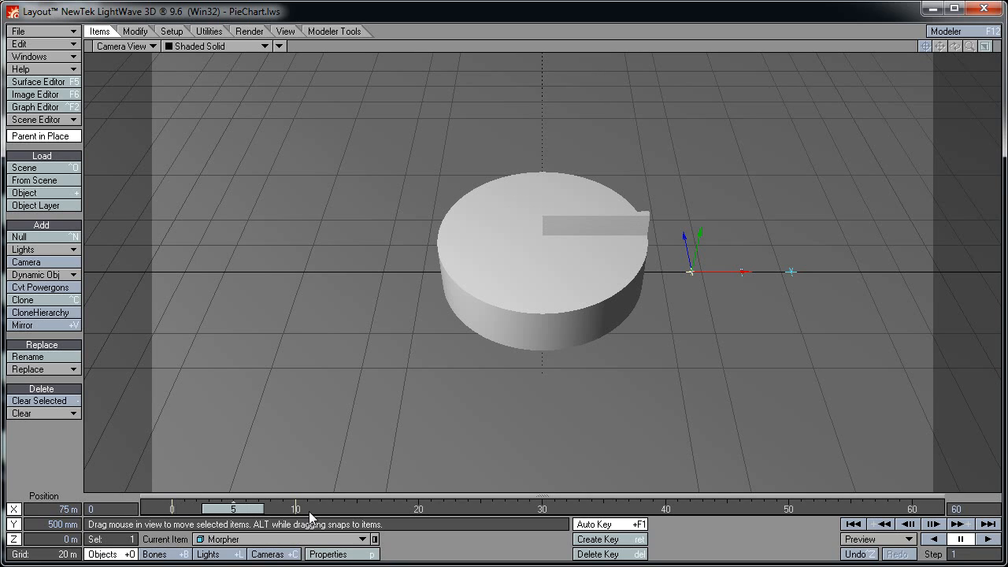
pyautogui.press('Right')
pyautogui.press('Right')
pyautogui.press('Right')
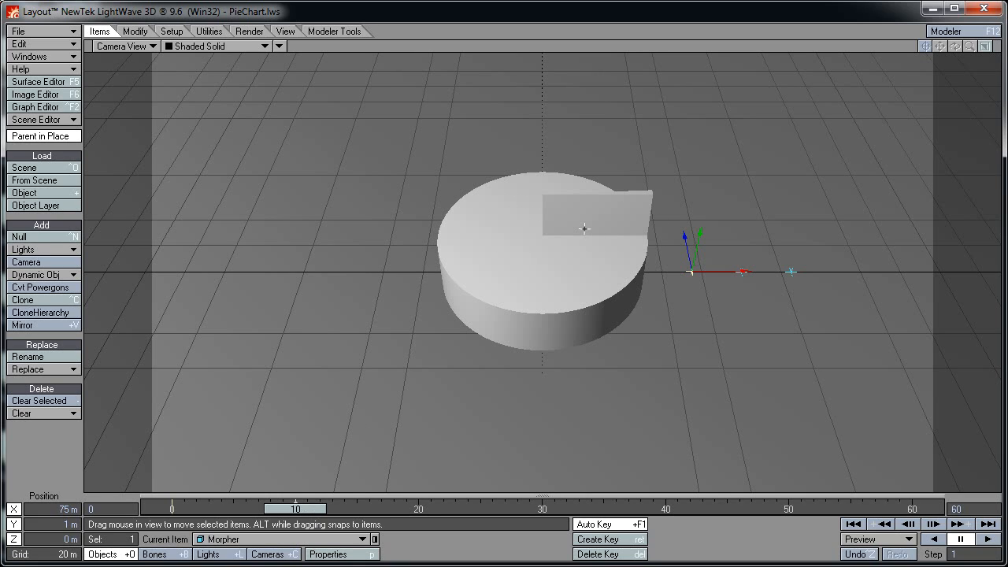
pyautogui.press('Left')
pyautogui.press('Left')
pyautogui.press('Left')
pyautogui.press('Left')
pyautogui.press('Left')
pyautogui.press('Left')
pyautogui.press('Left')
pyautogui.press('Left')
pyautogui.press('Left')
pyautogui.press('Left')
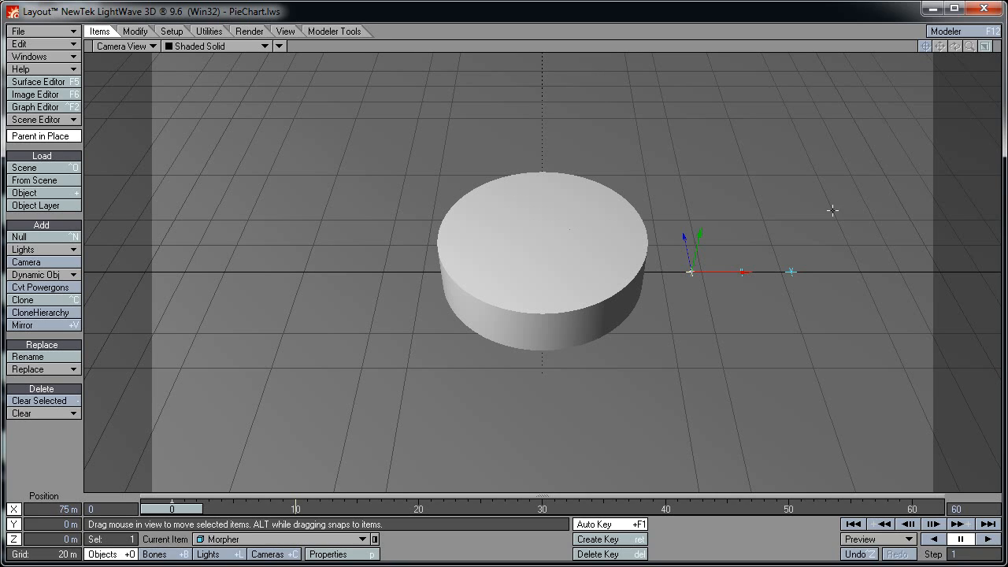
# Select Delayer and set its Y position to 2 m
pyautogui.click(741, 269)
pyautogui.click(62, 521)
pyautogui.write('2')
pyautogui.press('Return')
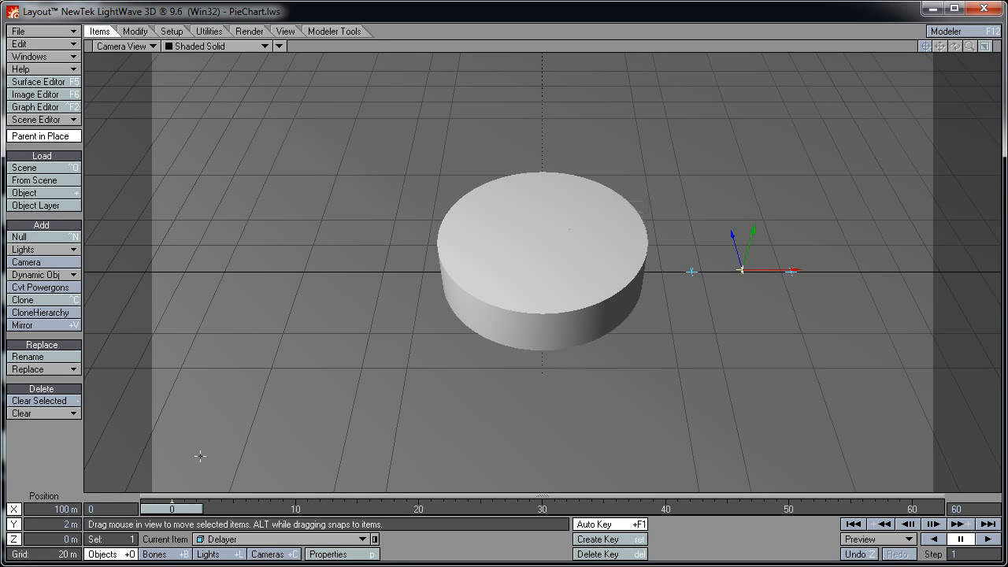
# Try Delayer at 10 m on Y, then reset it to 0 m
pyautogui.click(65, 523)
pyautogui.write('10')
pyautogui.press('Return')
pyautogui.click(52, 523)
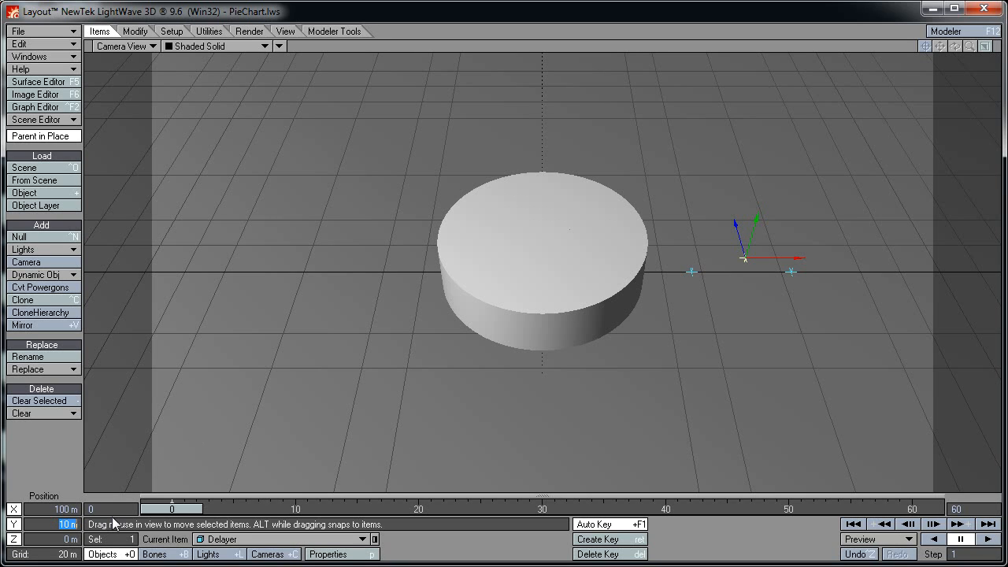
pyautogui.write('0')
pyautogui.press('Return')
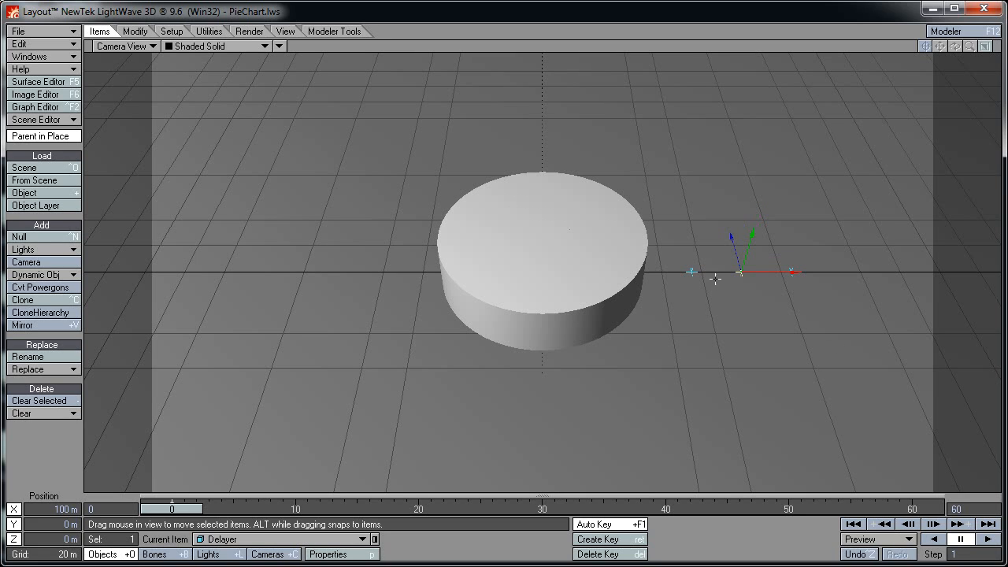
# Select Morpher, check the raised slice at frame 10, dismiss the Delete Motion Key prompt, return to frame 0
pyautogui.click(691, 271)
pyautogui.moveTo(184, 512); pyautogui.dragTo(307, 512)
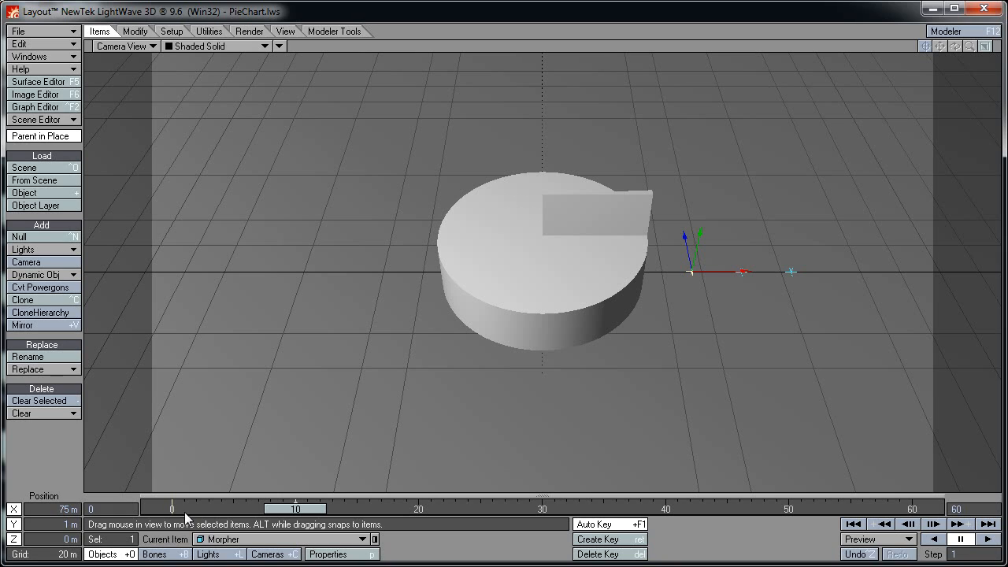
pyautogui.press('Delete')
pyautogui.press('Return')
pyautogui.moveTo(330, 508); pyautogui.dragTo(196, 509)
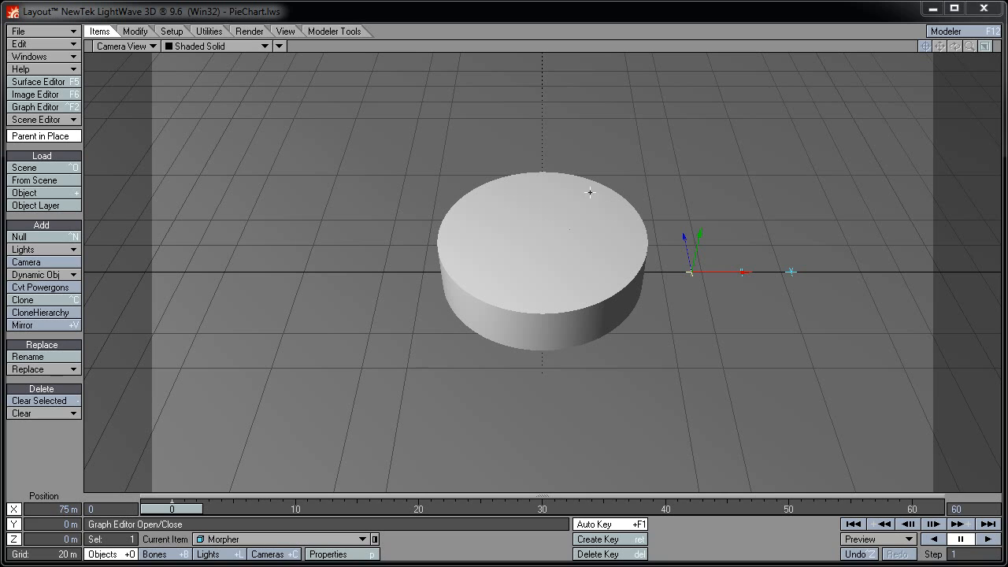
# In the Graph Editor, add expression OnOff: mapRange([Switch.Position.Y],0.000,1.000,[GrowShrink],Value)
pyautogui.click(59, 110)
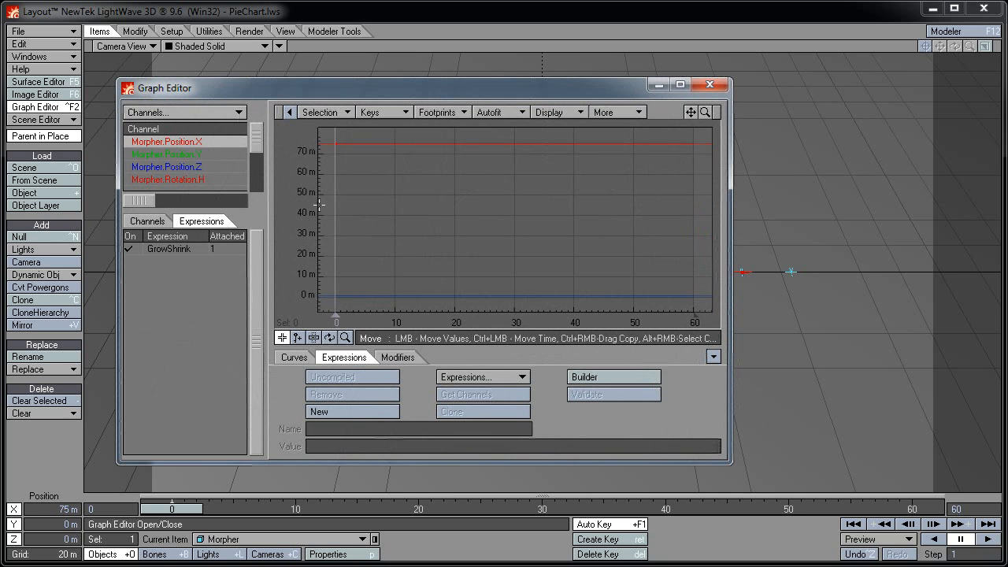
pyautogui.click(365, 409)
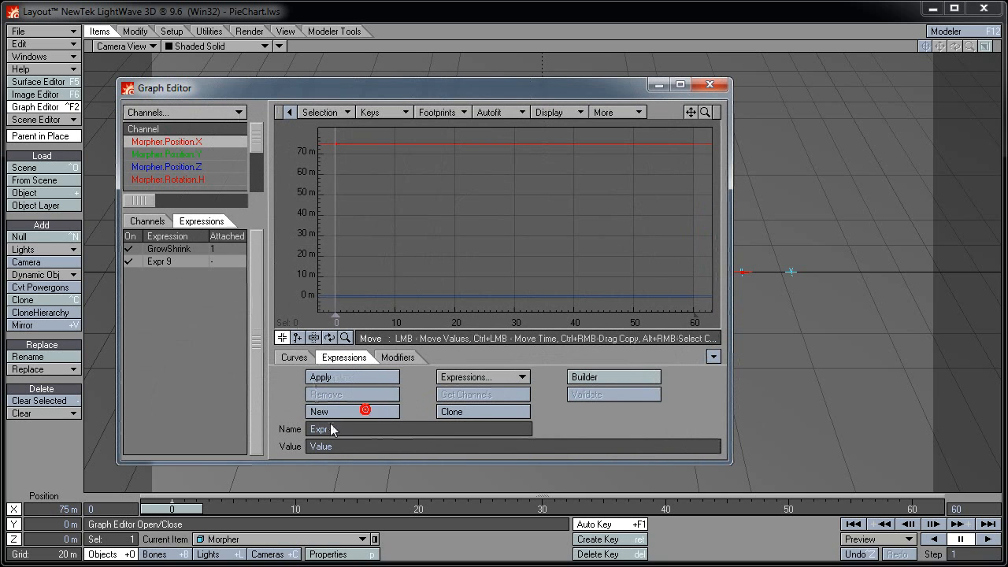
pyautogui.write('OnOff')
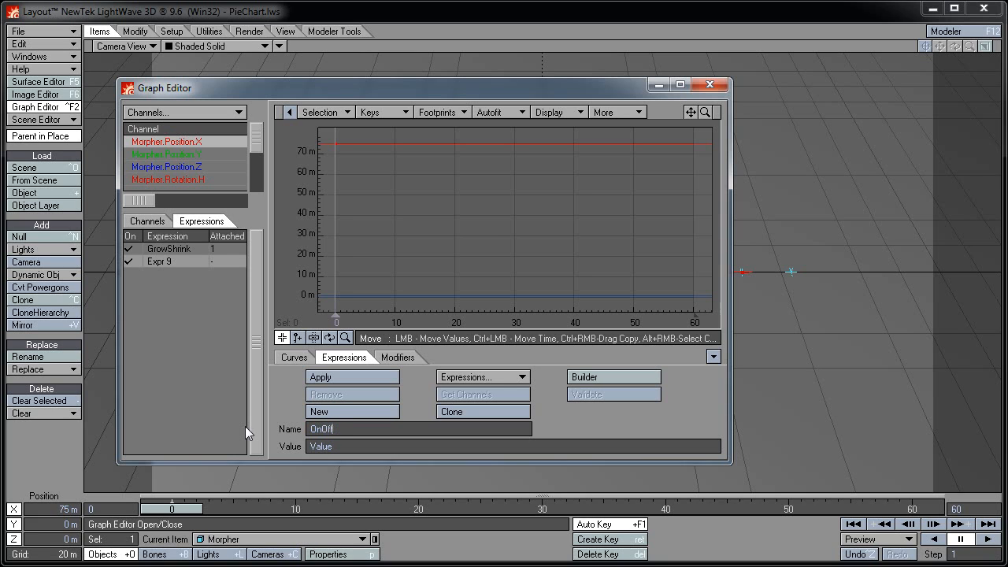
pyautogui.press('Tab')
pyautogui.write('mapRange([Switch.Pos')
pyautogui.write('itio')
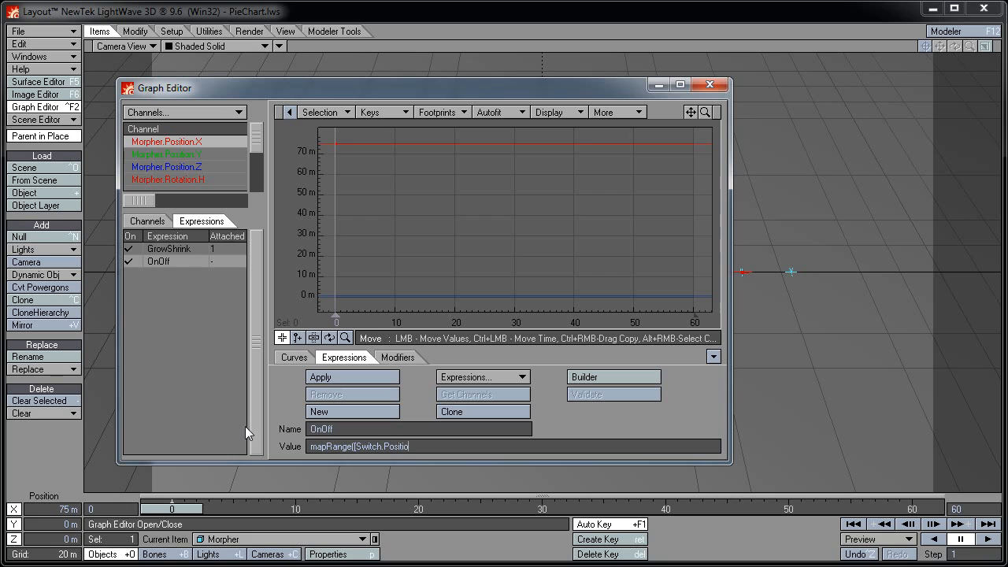
pyautogui.write('n.Y')
pyautogui.write(']')
pyautogui.write(',0,')
pyautogui.write('000')
pyautogui.write(',')
pyautogui.write('1.000)')
pyautogui.write('[')
pyautogui.write('GrowS')
pyautogui.write('hrink')
pyautogui.write(']')
pyautogui.write(',Value')
pyautogui.write(')')
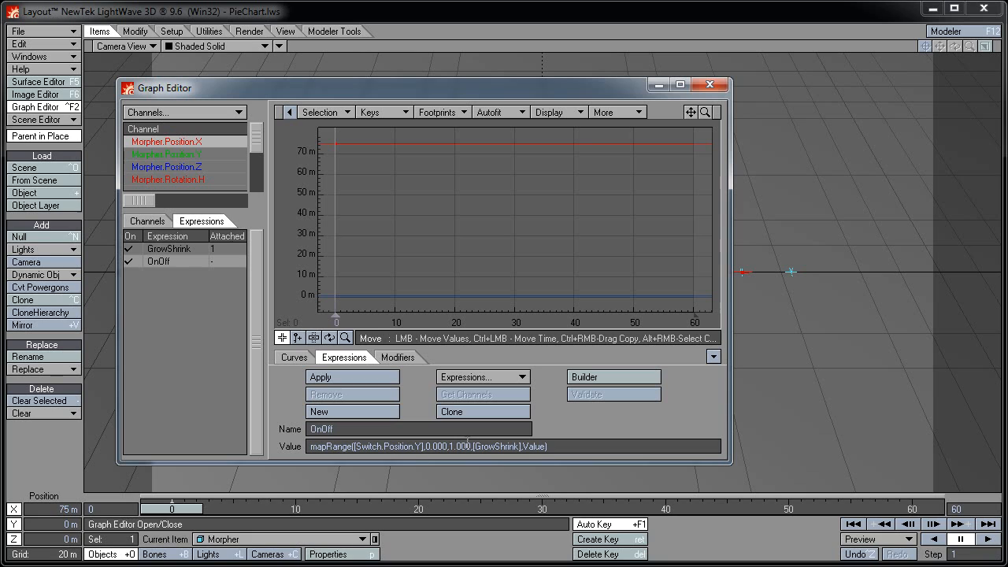
pyautogui.click(532, 446)
pyautogui.press('Tab')
pyautogui.click(318, 543)
# Swap GrowShrink for OnOff on Pie.MorphGroup.Shrink001, then close the Graph Editor
pyautogui.click(322, 541)
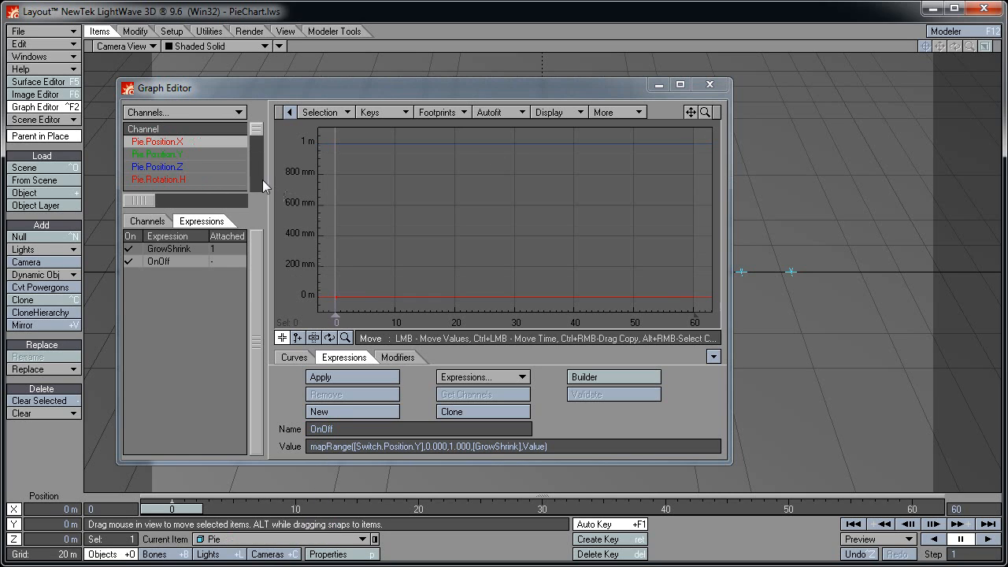
pyautogui.scroll(-3, 262, 180)
pyautogui.click(207, 154)
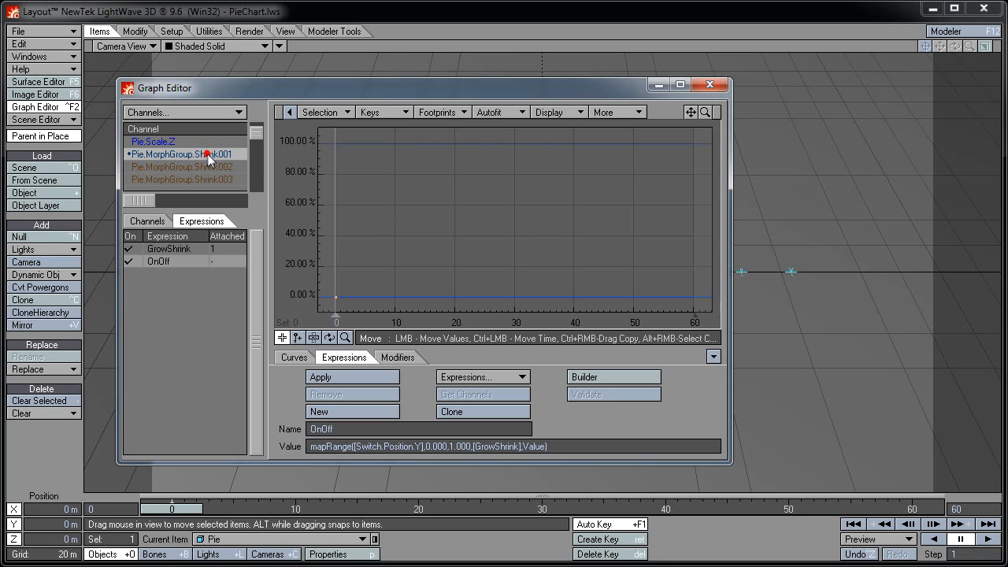
pyautogui.click(177, 248)
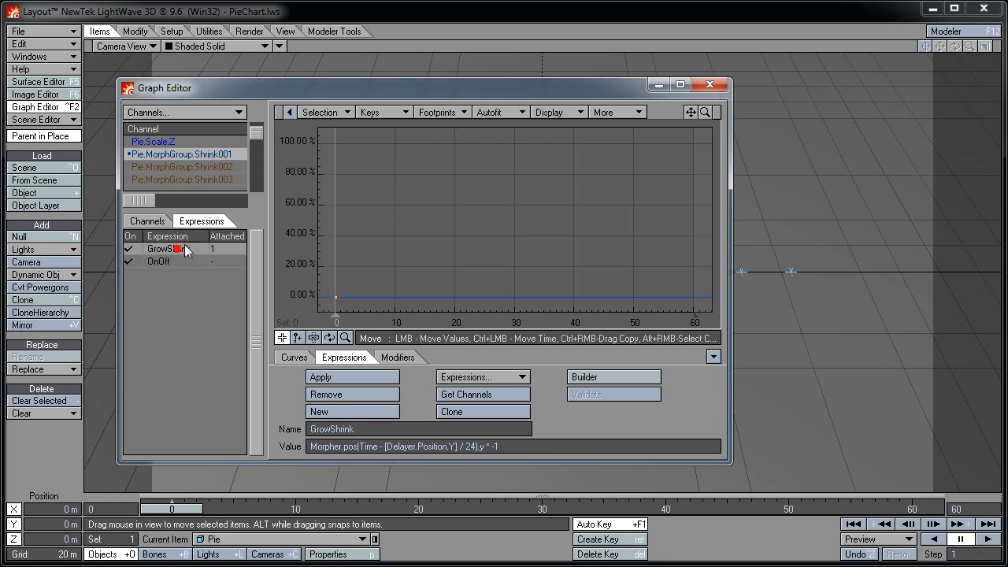
pyautogui.click(319, 394)
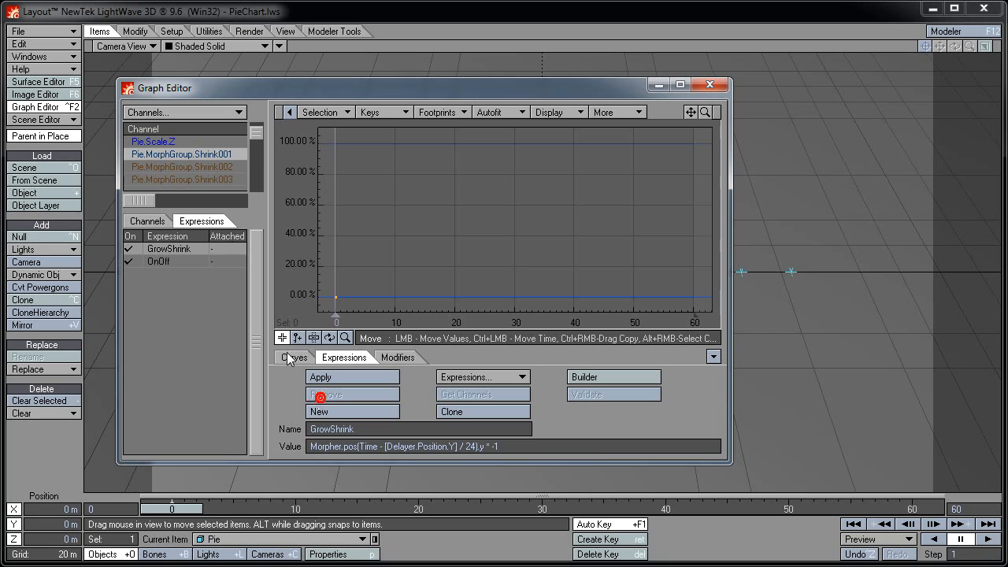
pyautogui.click(179, 257)
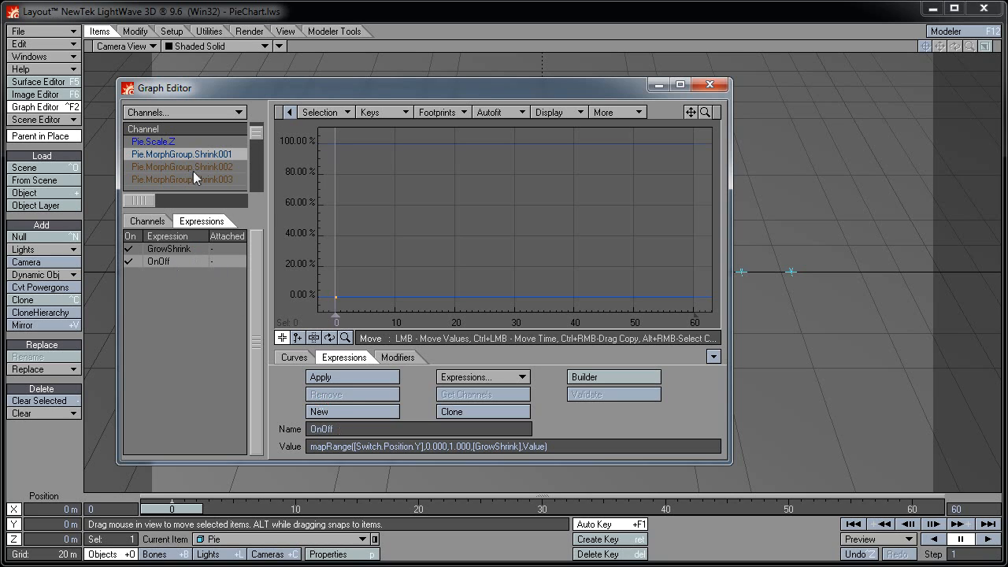
pyautogui.click(338, 376)
pyautogui.click(710, 85)
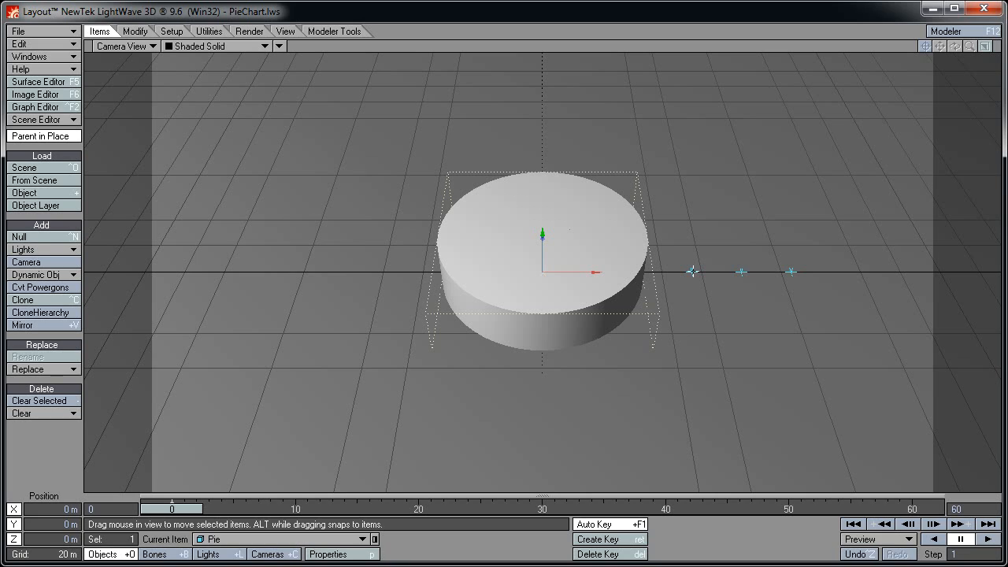
# At frame 10, set the Morpher null's Y position to 1 m and scrub back to preview the growing slice
pyautogui.moveTo(179, 508); pyautogui.dragTo(302, 508)
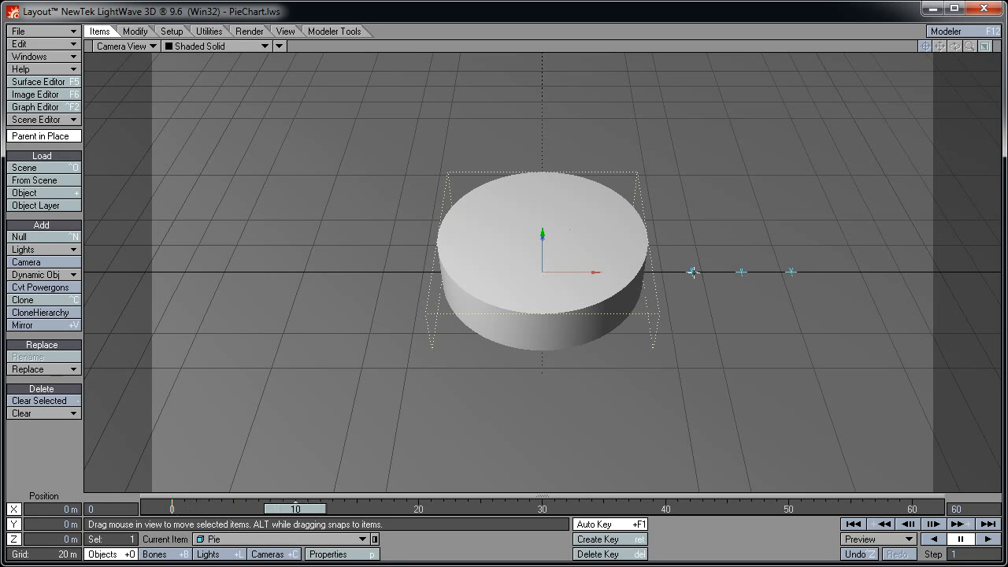
pyautogui.click(692, 271)
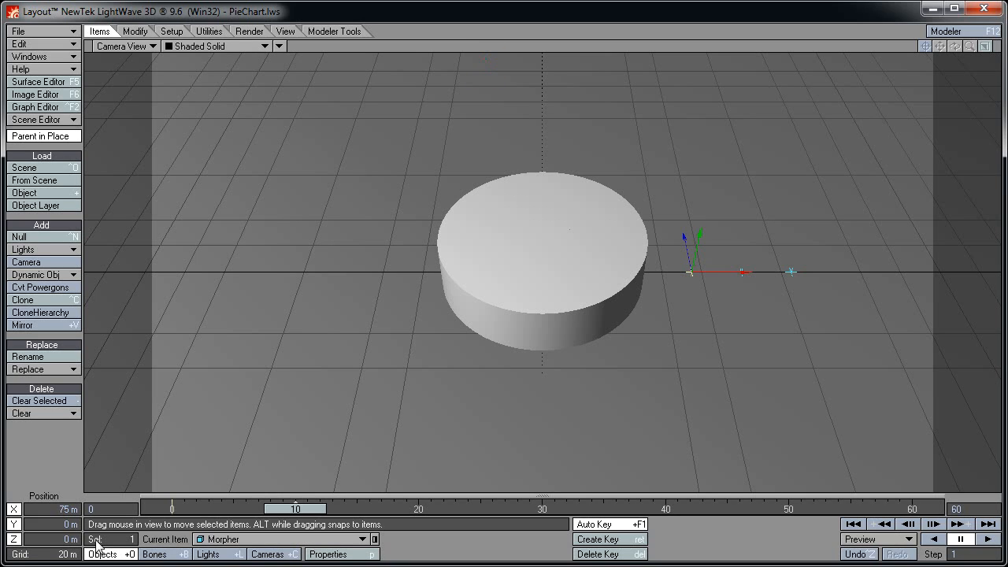
pyautogui.click(57, 524)
pyautogui.write('1')
pyautogui.press('Return')
pyautogui.moveTo(308, 511)
pyautogui.mouseDown()
pyautogui.moveTo(172, 508)
pyautogui.moveTo(295, 509)
pyautogui.mouseUp()
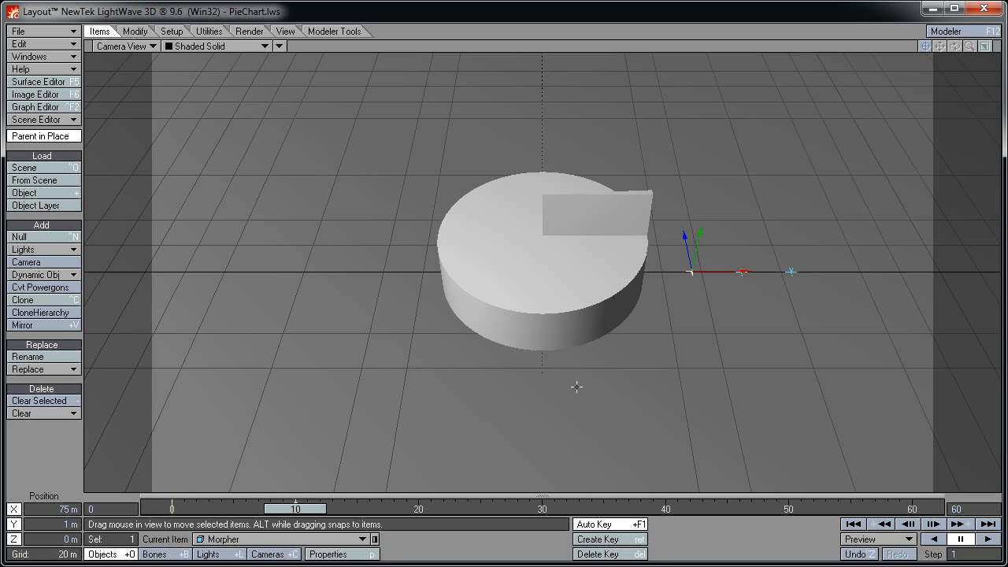
pyautogui.click(791, 273)
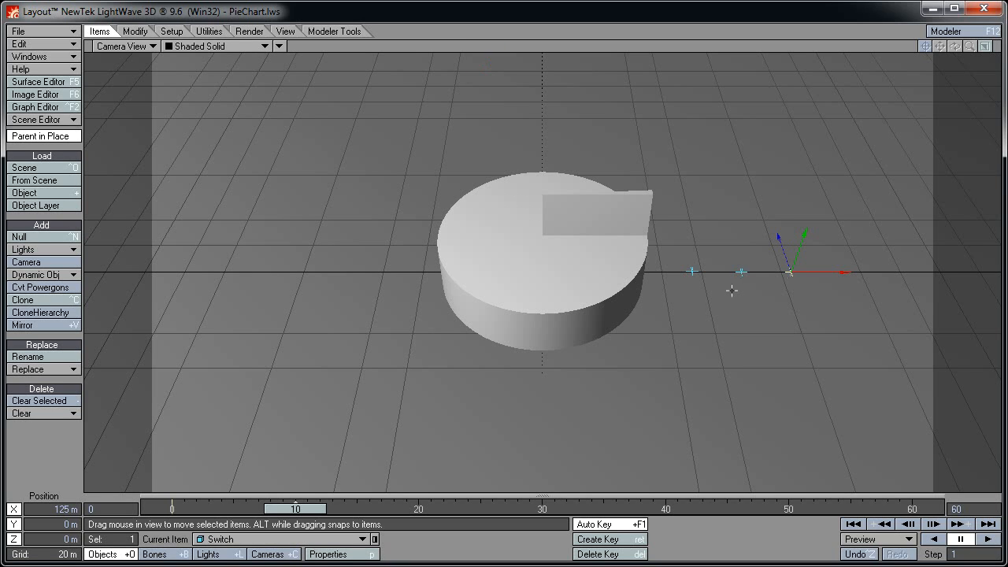
# Key the Switch at frame 10, raise it to 1 m at frame 11, and scrub to test the slice hiding
pyautogui.press('Return')
pyautogui.press('Return')
pyautogui.press('Right')
pyautogui.click(49, 524)
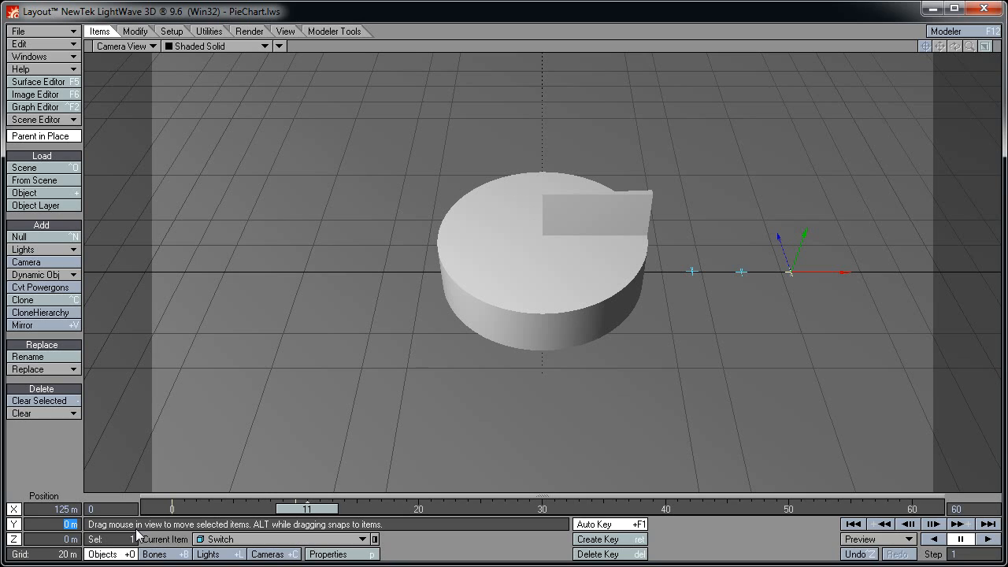
pyautogui.write('1')
pyautogui.press('Return')
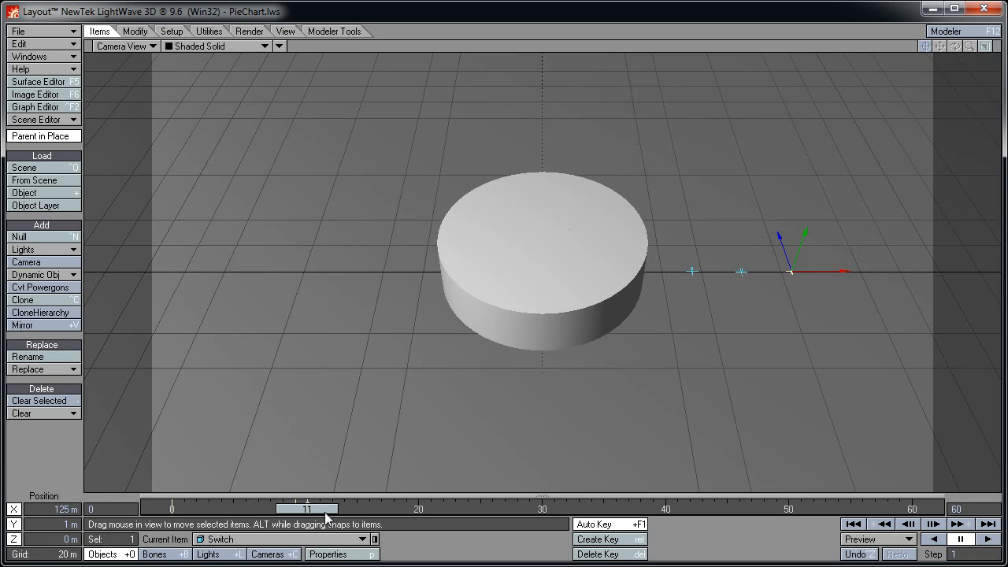
pyautogui.moveTo(326, 513); pyautogui.dragTo(190, 513)
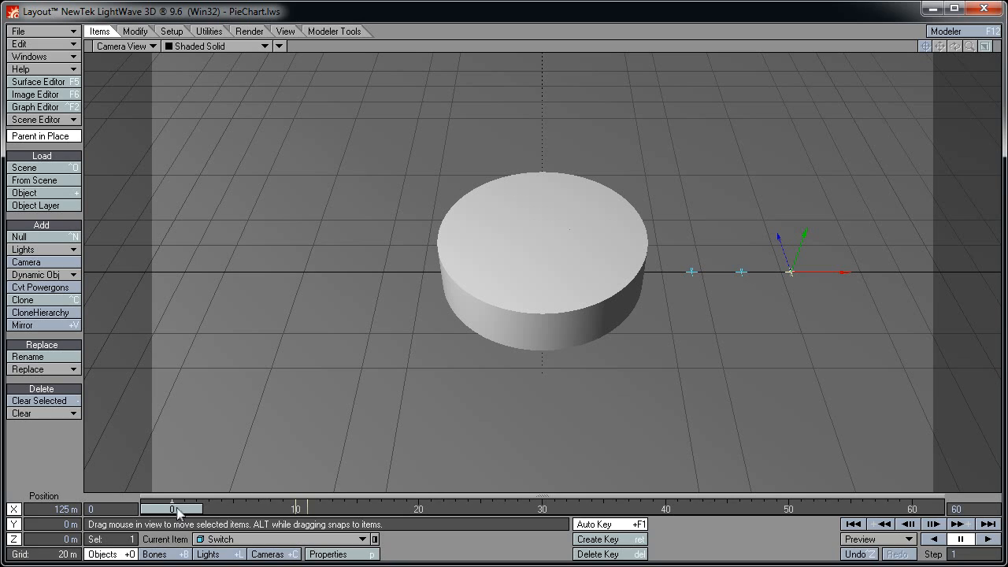
pyautogui.moveTo(177, 509); pyautogui.dragTo(302, 510)
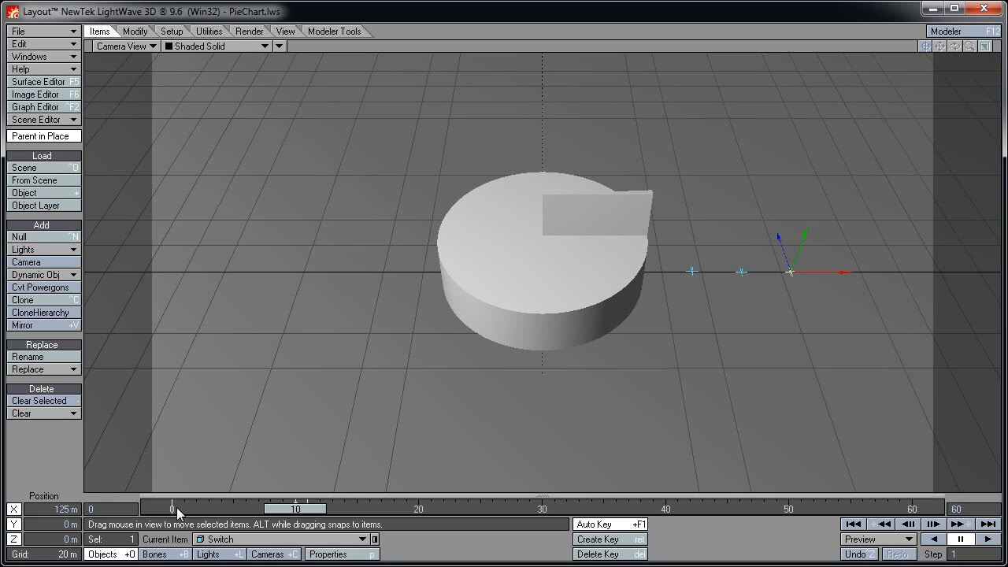
pyautogui.press('Right')
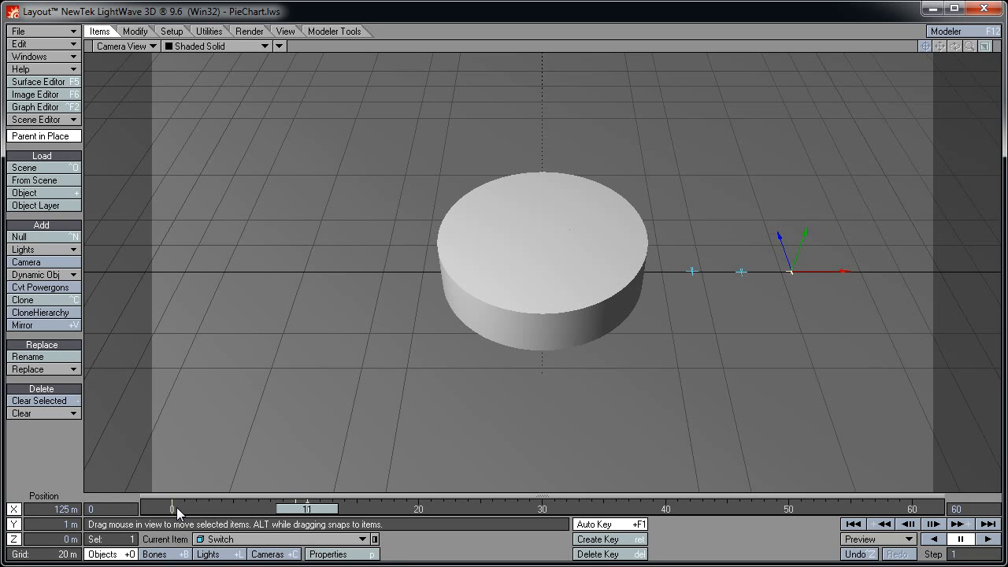
pyautogui.press('Right')
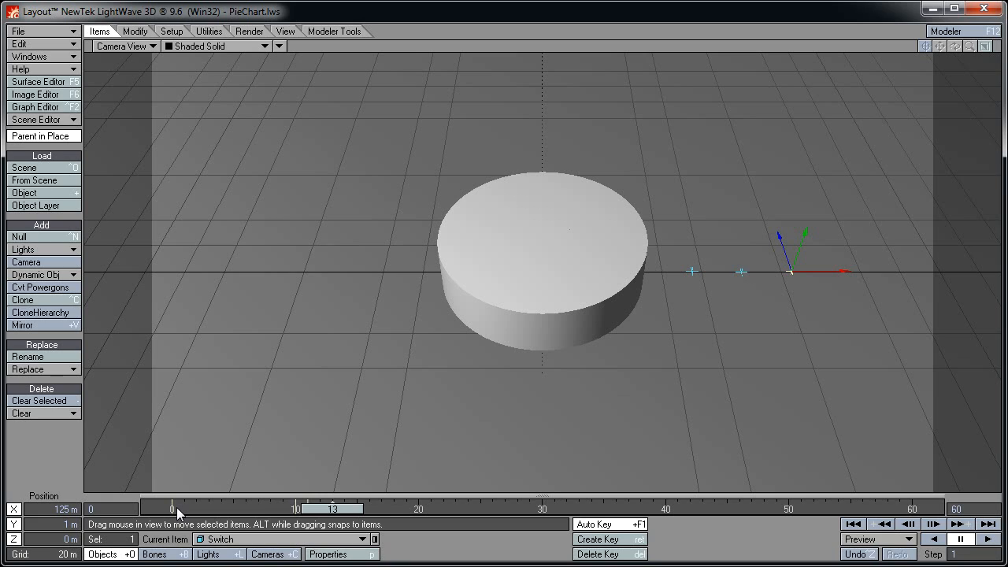
pyautogui.press('Left')
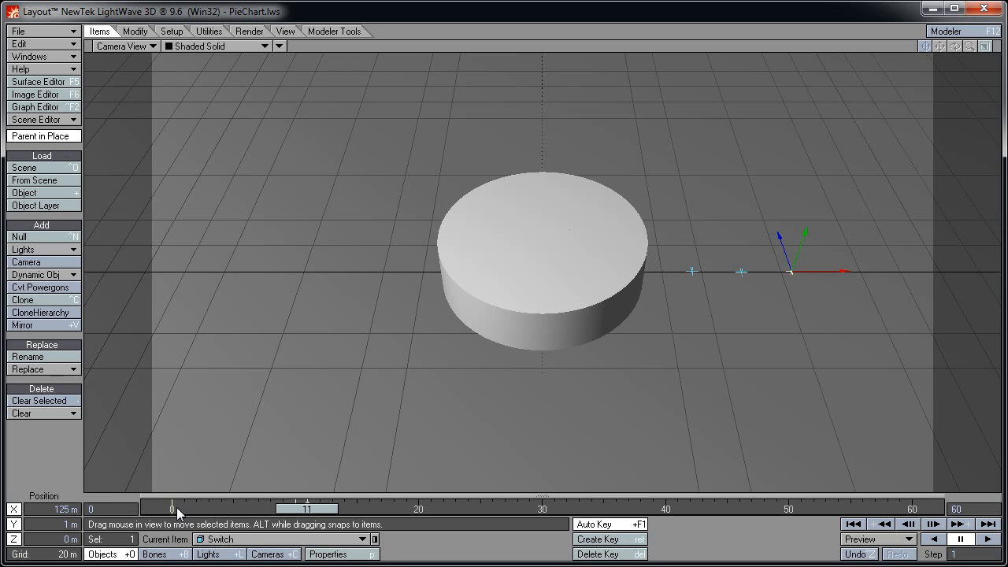
# Delete the Switch keys at frames 11 and 10 and the Morpher's test key, returning to frame 0
pyautogui.press('Delete')
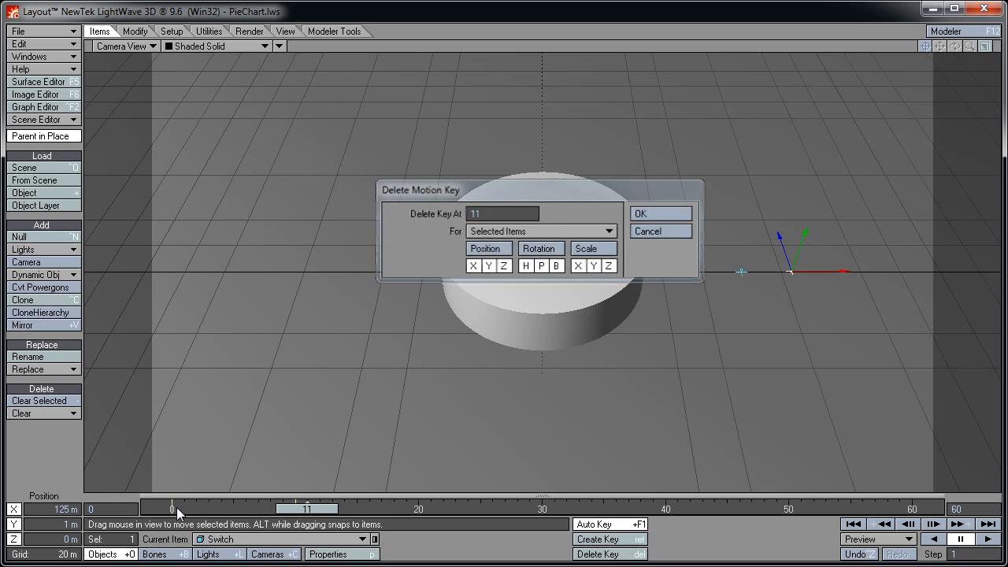
pyautogui.press('Return')
pyautogui.press('Left')
pyautogui.press('Delete')
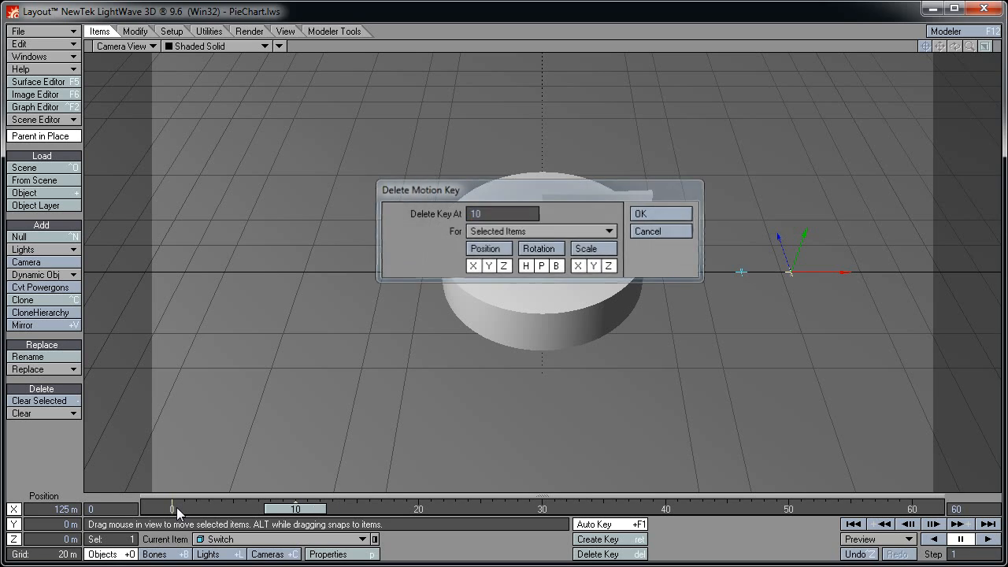
pyautogui.press('Return')
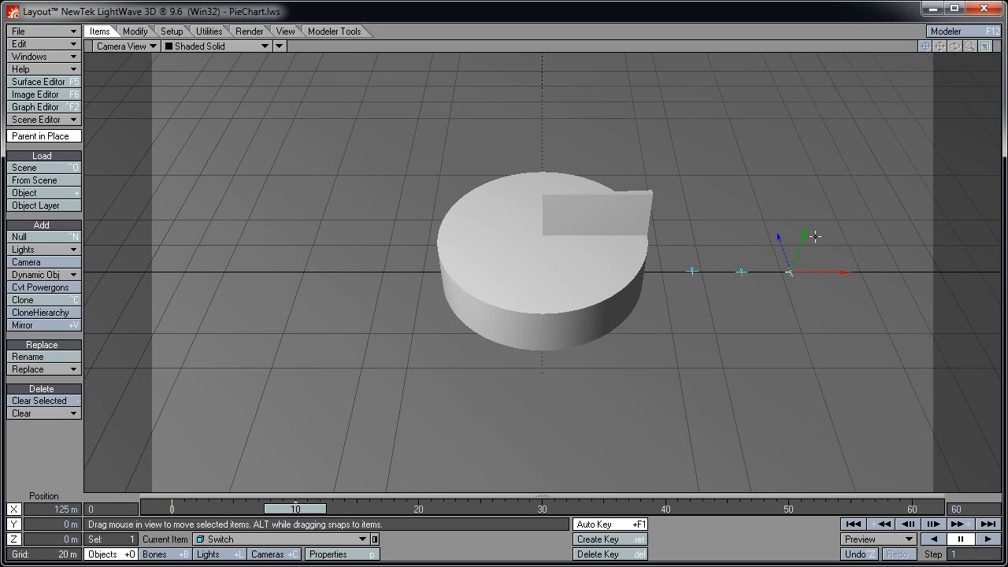
pyautogui.click(692, 270)
pyautogui.press('Delete')
pyautogui.press('Return')
pyautogui.press('Left')
pyautogui.press('Left')
pyautogui.press('Left')
pyautogui.press('Left')
pyautogui.press('Left')
pyautogui.press('Left')
pyautogui.press('Left')
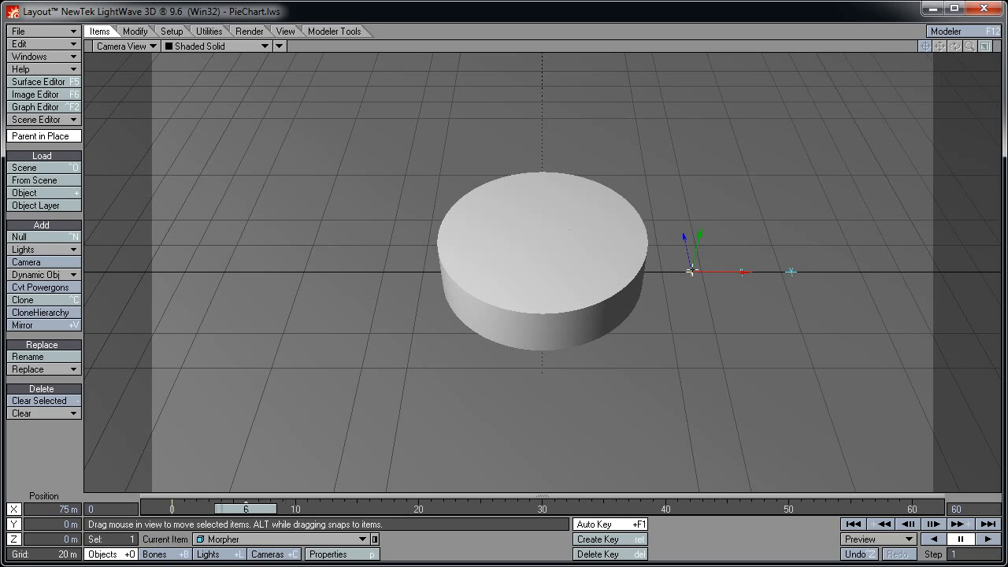
pyautogui.press('Left')
pyautogui.press('Left')
pyautogui.press('Left')
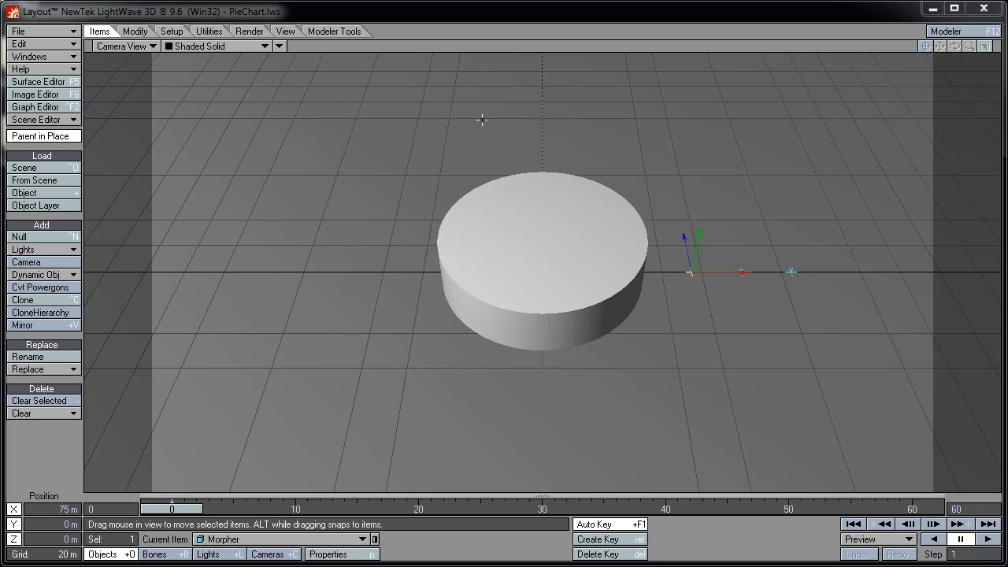
# In the Graph Editor for Pie, rename the expressions to GrowShrink001 and OnOff001
pyautogui.click(75, 110)
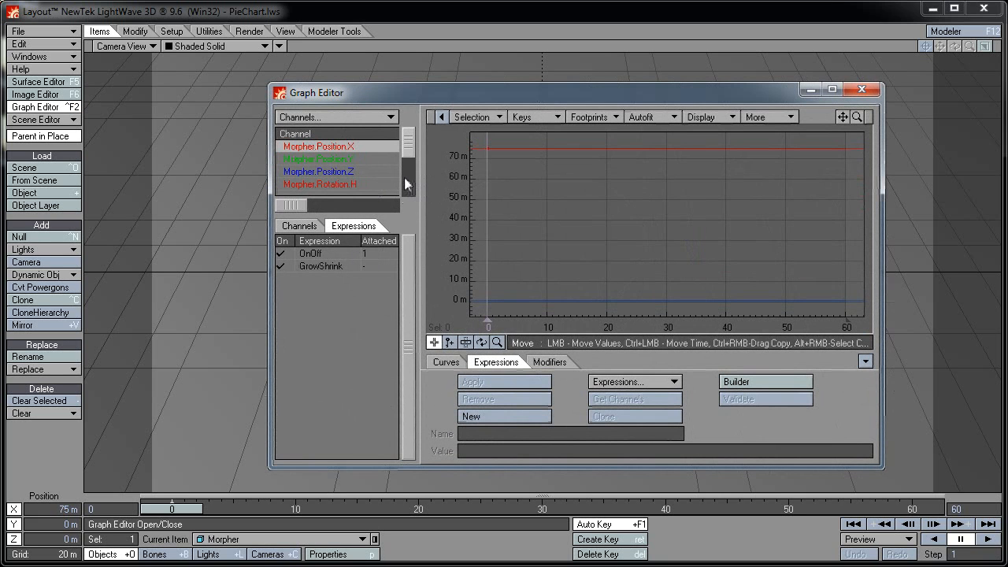
pyautogui.click(350, 540)
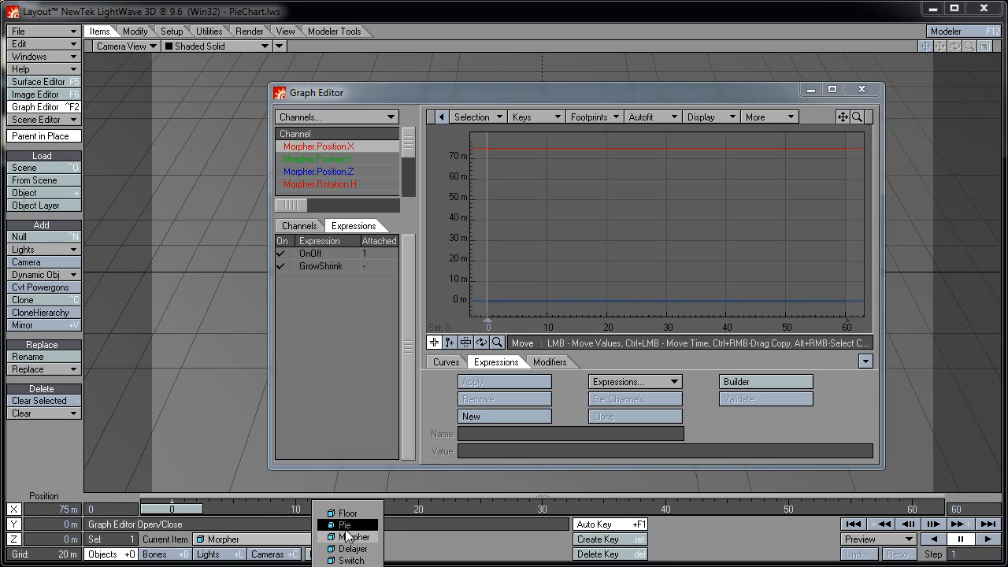
pyautogui.click(345, 526)
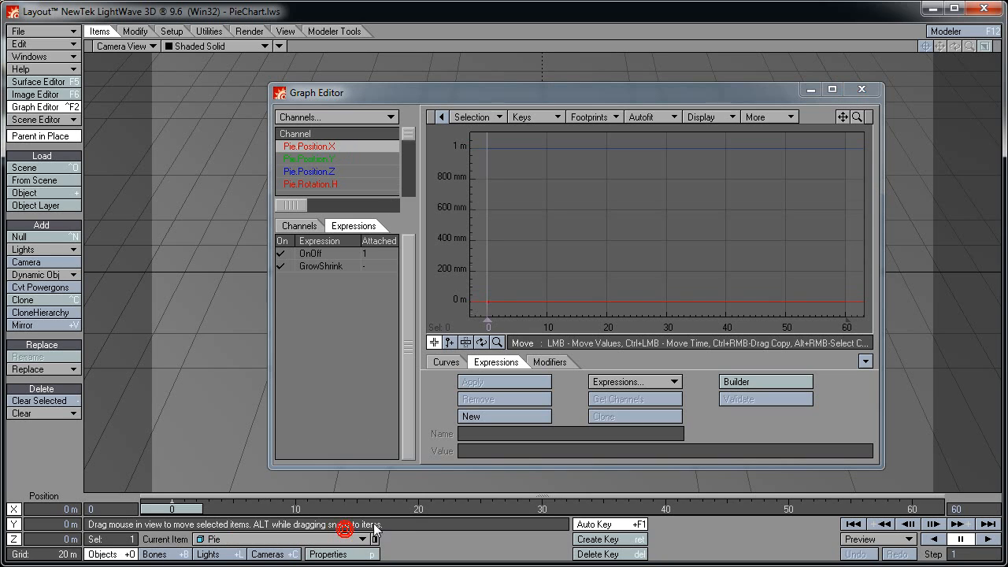
pyautogui.click(328, 265)
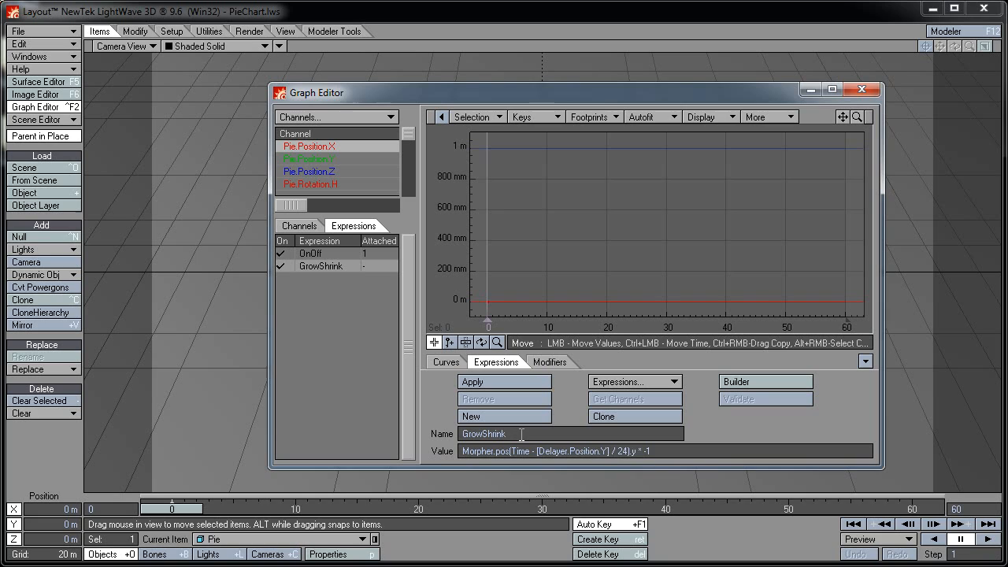
pyautogui.click(521, 434)
pyautogui.write('001')
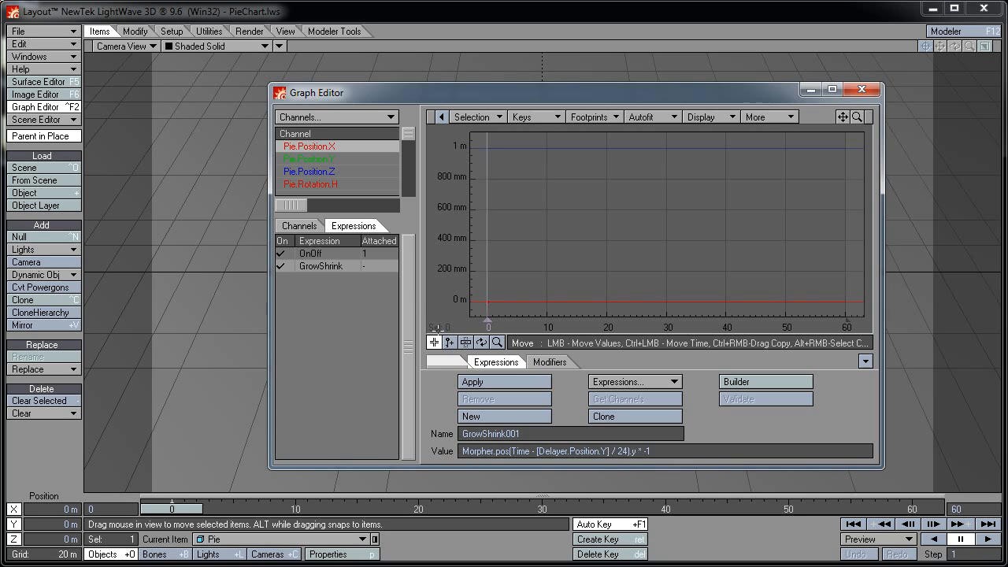
pyautogui.click(327, 252)
pyautogui.click(497, 433)
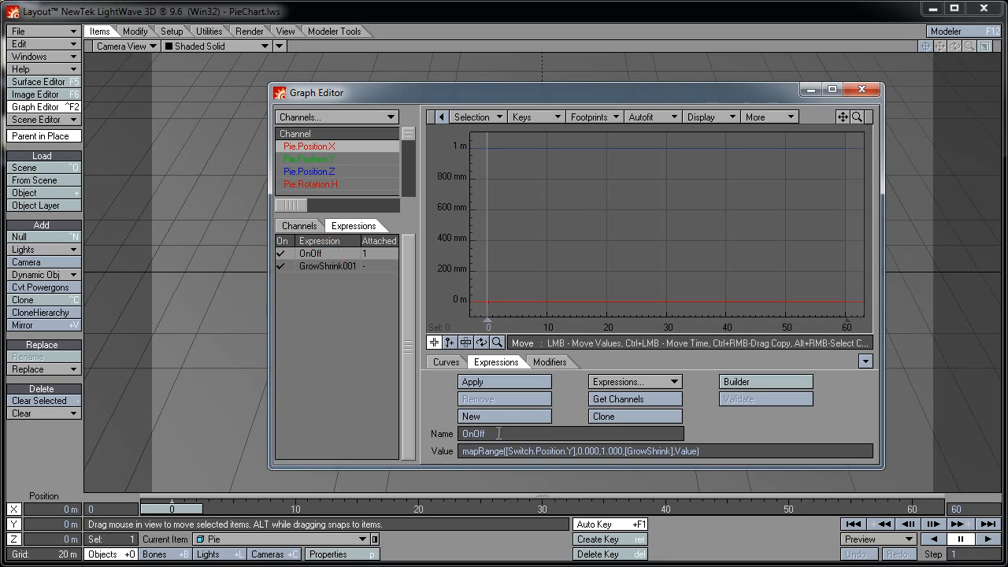
pyautogui.write('001')
pyautogui.click(670, 452)
pyautogui.write('001')
pyautogui.press('Tab')
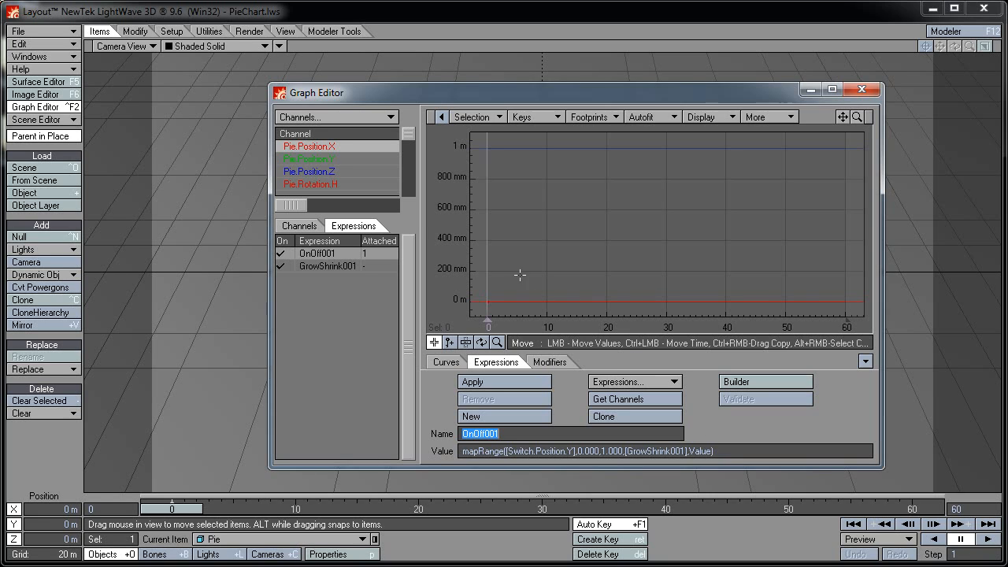
pyautogui.click(405, 180)
pyautogui.click(405, 186)
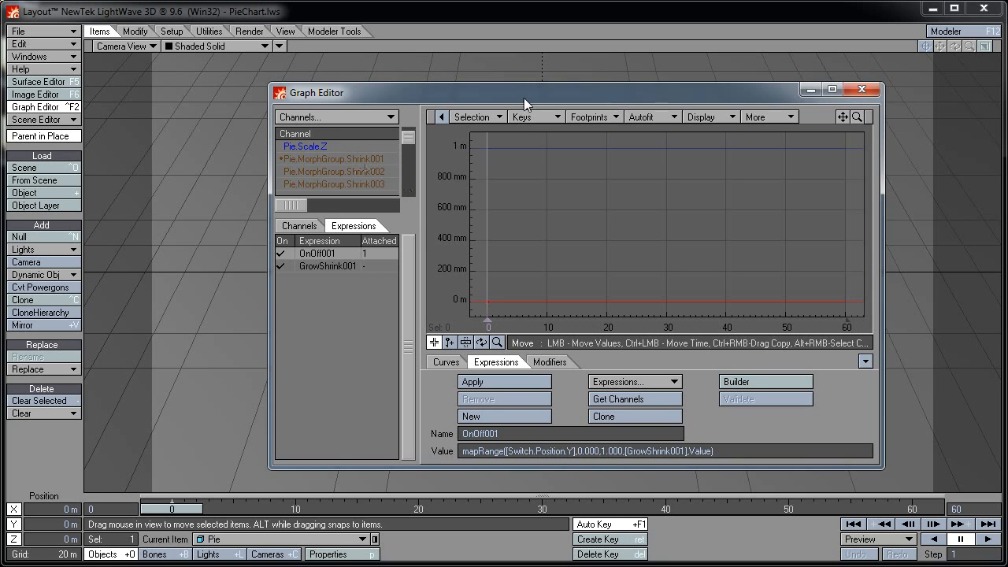
pyautogui.moveTo(524, 104); pyautogui.dragTo(433, 80)
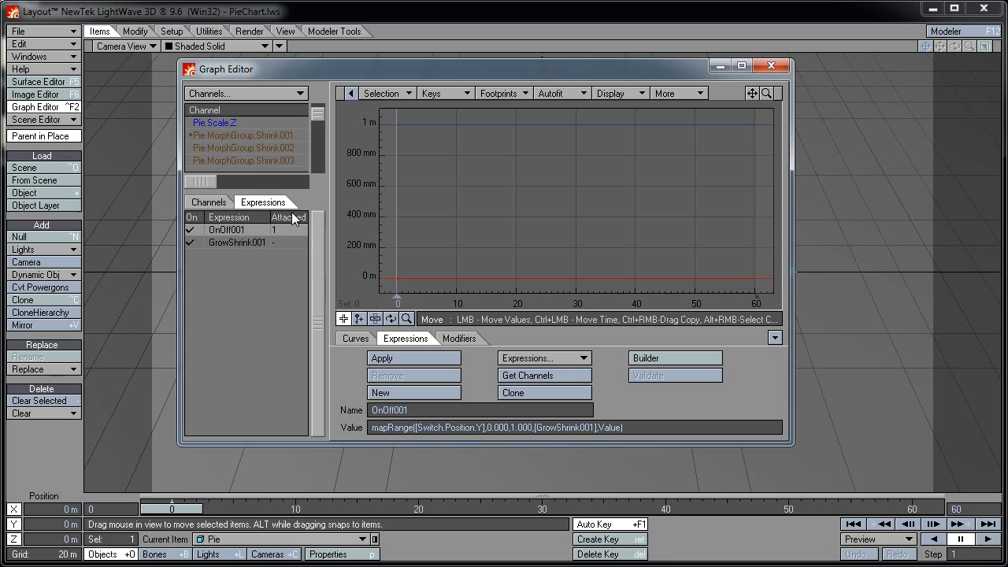
# Clone GrowShrink001 as GrowShrink002 and multiply its timing by 2
pyautogui.click(241, 240)
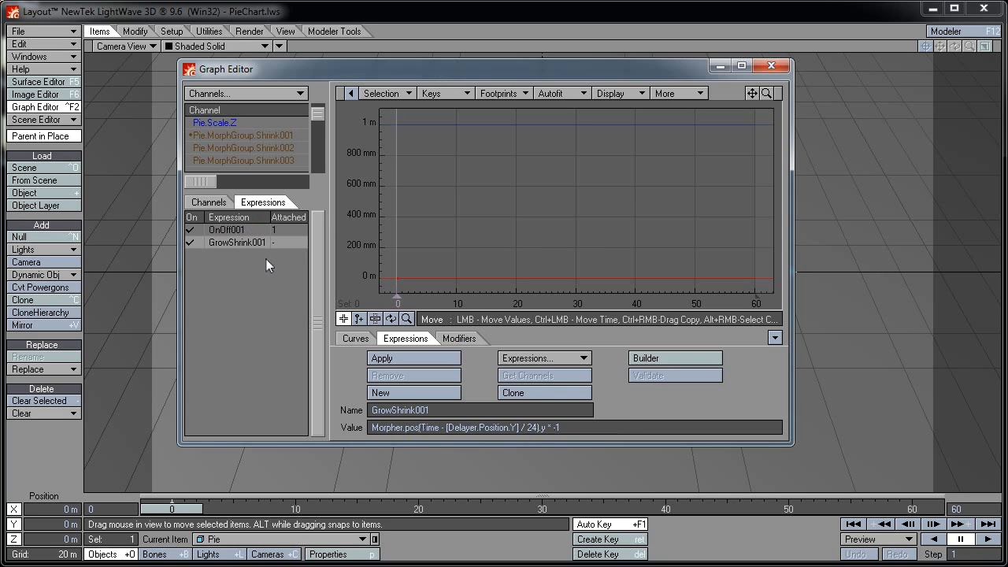
pyautogui.click(538, 395)
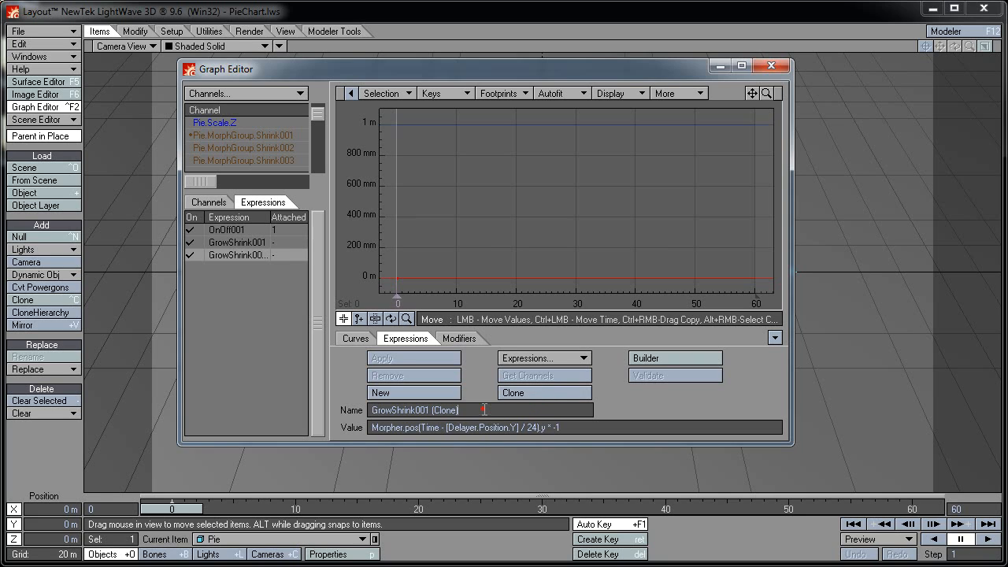
pyautogui.hotkey('shift', 'Left')
pyautogui.hotkey('shift', 'Left')
pyautogui.hotkey('shift', 'Left')
pyautogui.hotkey('shift', 'Left')
pyautogui.hotkey('shift', 'Left')
pyautogui.hotkey('shift', 'Left')
pyautogui.hotkey('shift', 'Left')
pyautogui.hotkey('shift', 'Left')
pyautogui.hotkey('shift', 'Left')
pyautogui.write('2')
pyautogui.press('Tab')
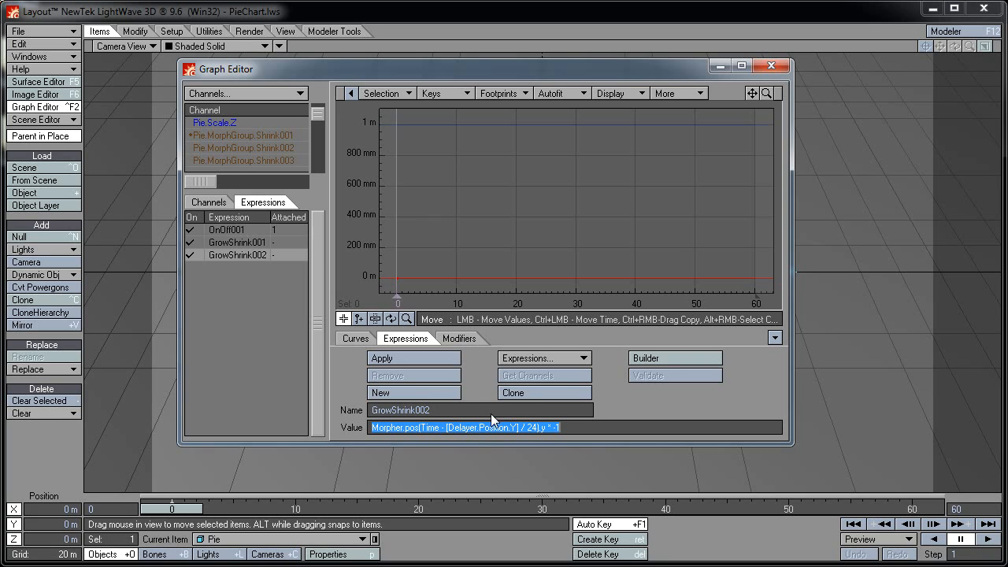
pyautogui.click(536, 428)
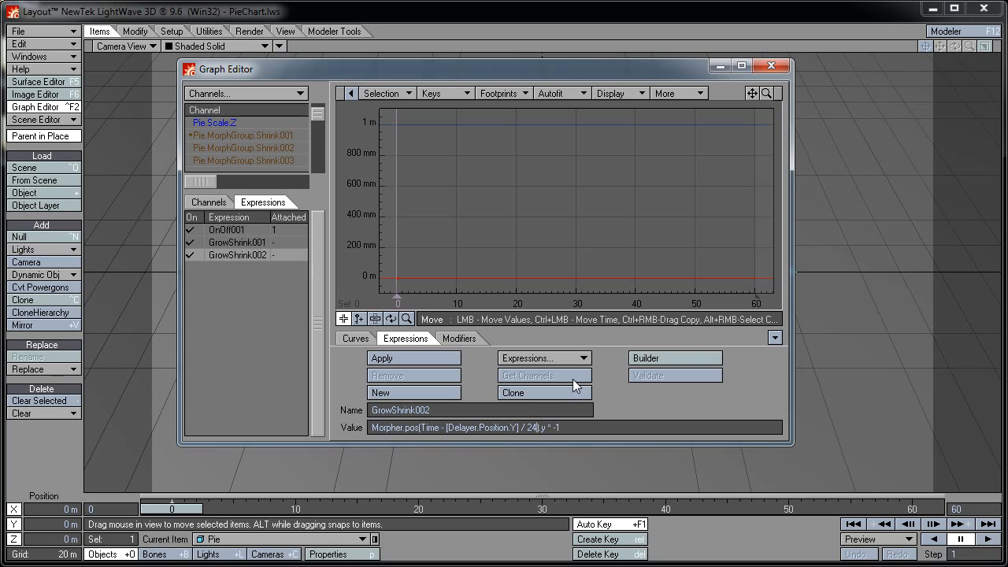
pyautogui.write('* 2')
# Clone OnOff001 as OnOff002 reading [GrowShrink002], then select the Pie.MorphGroup.Shrink002 channel
pyautogui.click(244, 229)
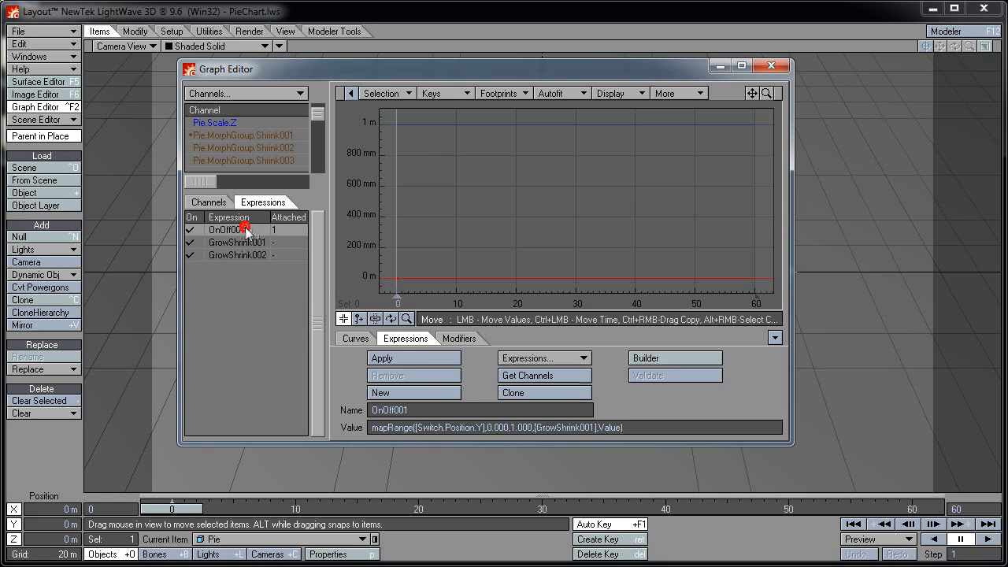
pyautogui.click(524, 395)
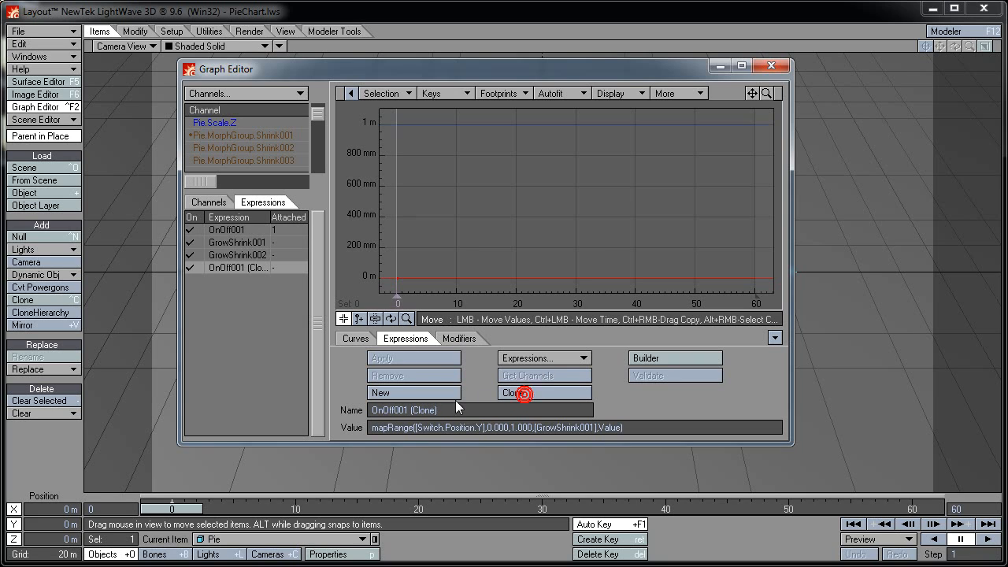
pyautogui.hotkey('shift', 'Left')
pyautogui.hotkey('shift', 'Left')
pyautogui.hotkey('shift', 'Left')
pyautogui.hotkey('shift', 'Left')
pyautogui.hotkey('shift', 'Left')
pyautogui.hotkey('shift', 'Left')
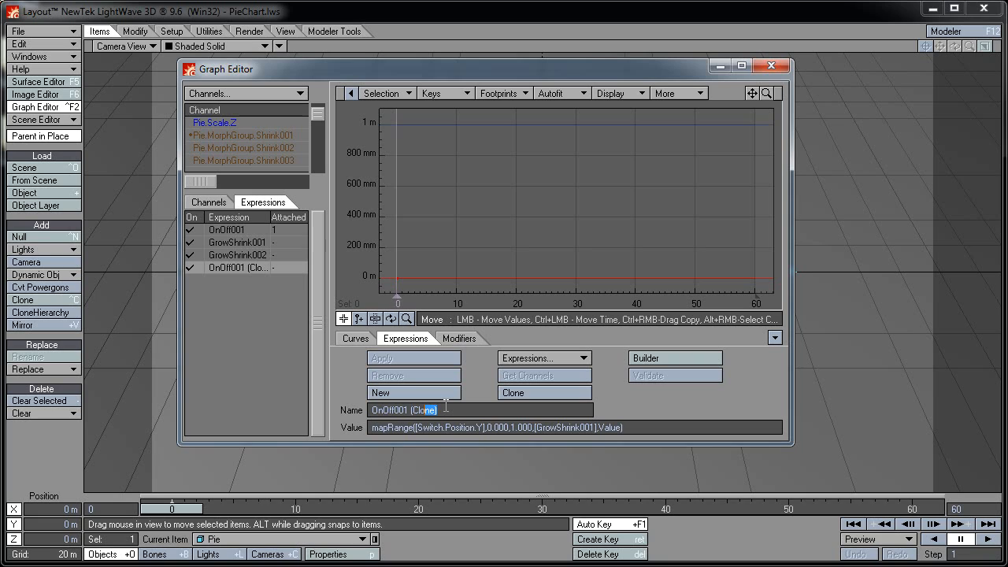
pyautogui.hotkey('shift', 'Left')
pyautogui.write('2')
pyautogui.press('Tab')
pyautogui.press('Left')
pyautogui.hotkey('shift', 'Left')
pyautogui.write('2')
pyautogui.press('Tab')
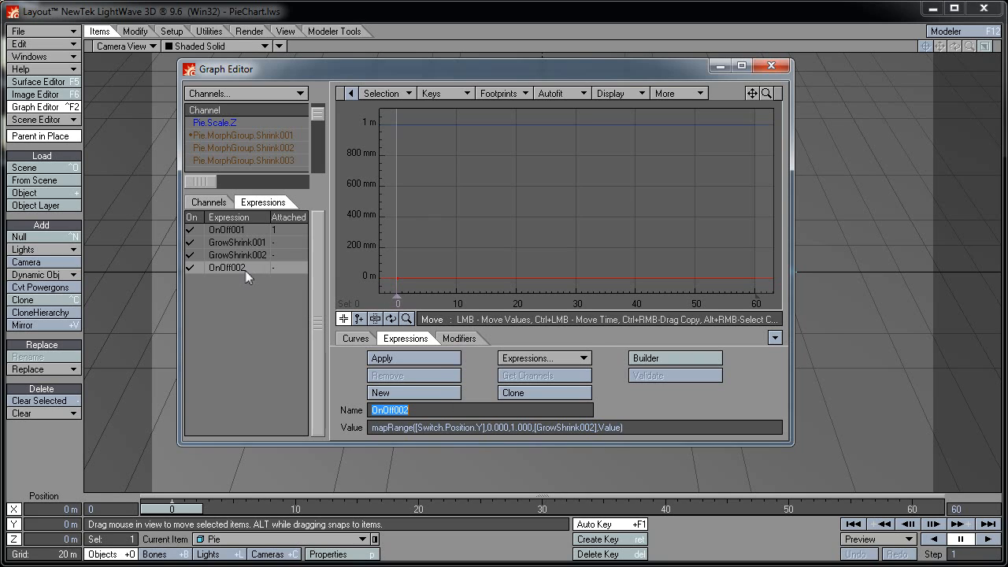
pyautogui.click(270, 149)
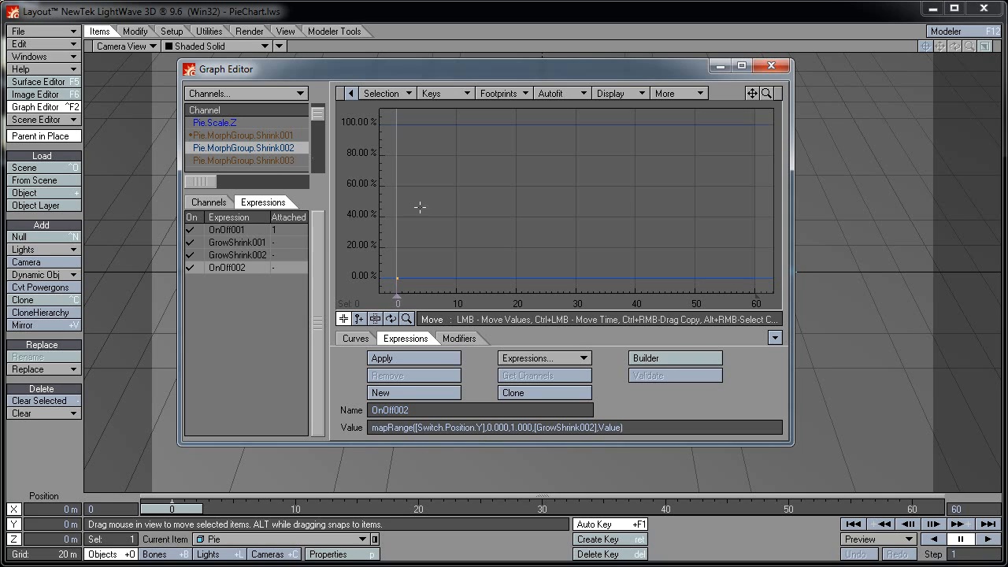
# Apply OnOff002 to Shrink002, then clone GrowShrink002 as GrowShrink003 with timing 24 * 3
pyautogui.click(439, 355)
pyautogui.click(238, 252)
pyautogui.click(512, 394)
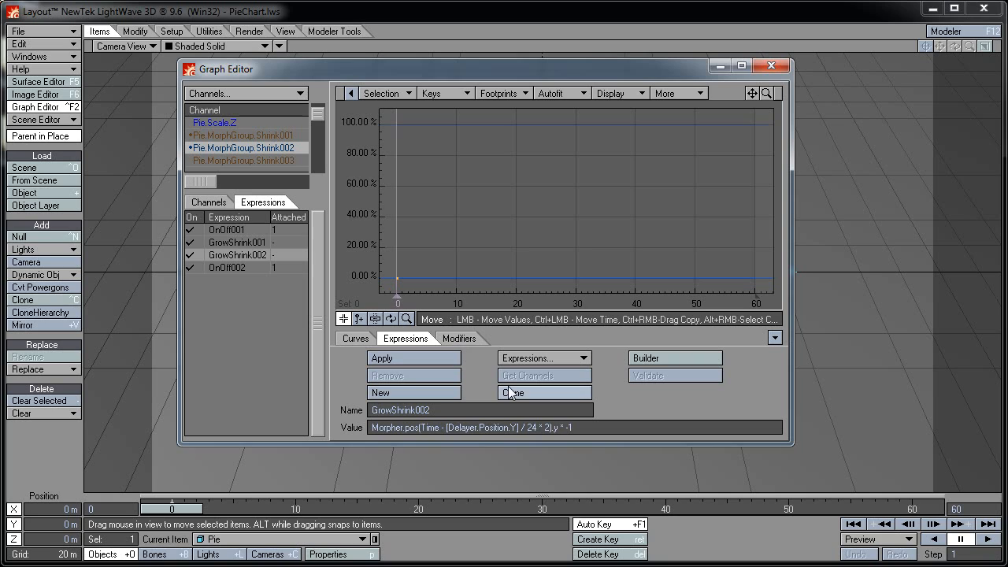
pyautogui.click(469, 410)
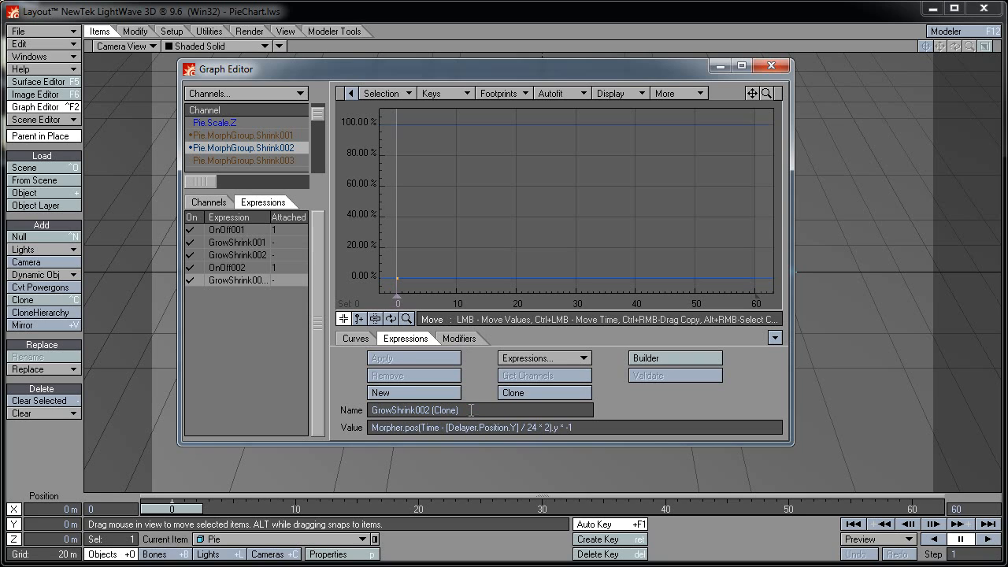
pyautogui.hotkey('shift', 'Left')
pyautogui.hotkey('shift', 'Left')
pyautogui.hotkey('shift', 'Left')
pyautogui.hotkey('shift', 'Left')
pyautogui.hotkey('shift', 'Left')
pyautogui.hotkey('shift', 'Left')
pyautogui.hotkey('shift', 'Left')
pyautogui.hotkey('shift', 'Left')
pyautogui.hotkey('shift', 'Left')
pyautogui.write('3')
pyautogui.press('Tab')
pyautogui.hotkey('shift', 'Left')
pyautogui.write('3')
# Clone OnOff002 as OnOff003 reading [GrowShrink003] and apply it to Pie.MorphGroup.Shrink003
pyautogui.click(238, 269)
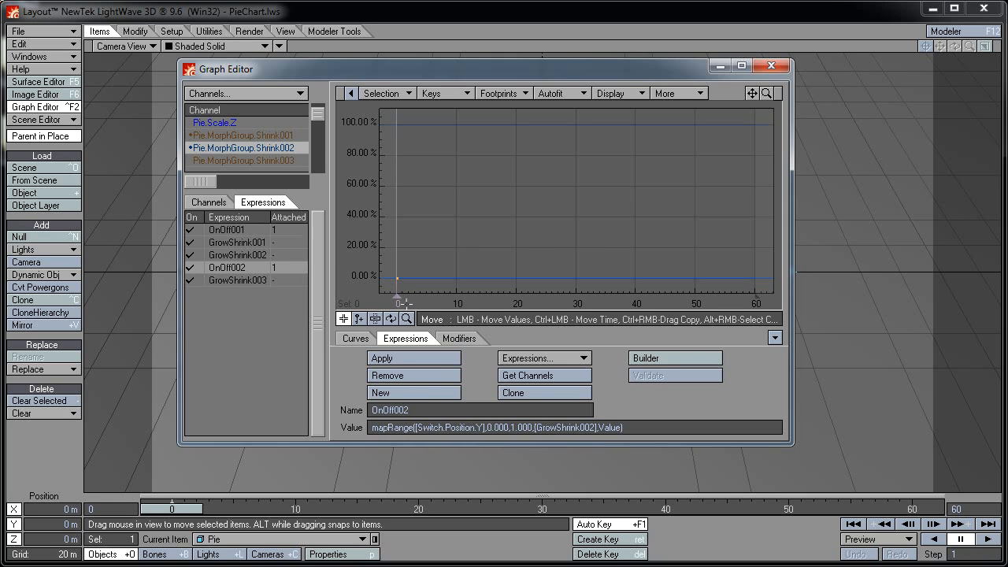
pyautogui.click(527, 393)
pyautogui.click(459, 408)
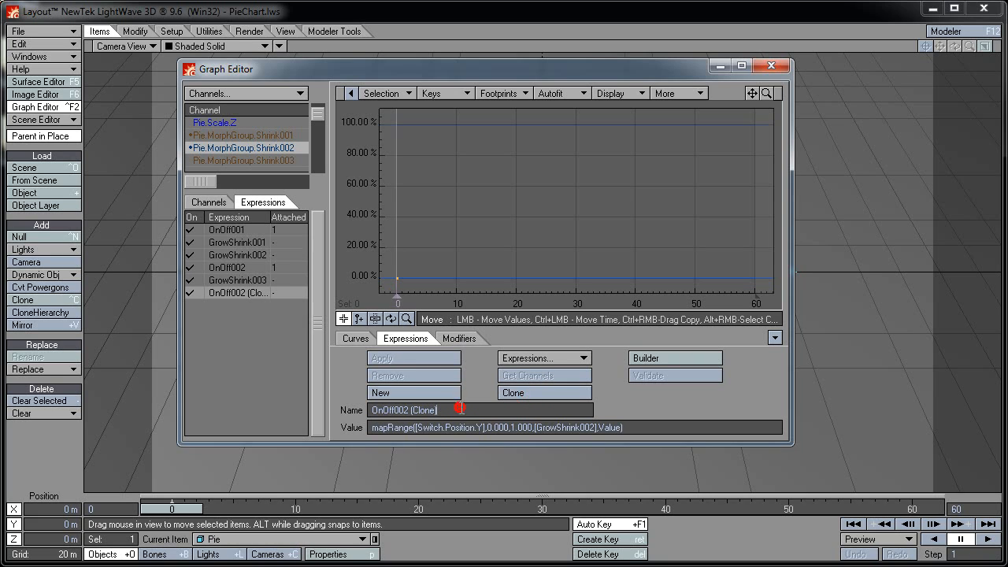
pyautogui.hotkey('shift', 'Left')
pyautogui.hotkey('shift', 'Left')
pyautogui.hotkey('shift', 'Left')
pyautogui.hotkey('shift', 'Left')
pyautogui.hotkey('shift', 'Left')
pyautogui.hotkey('shift', 'Left')
pyautogui.hotkey('shift', 'Left')
pyautogui.hotkey('shift', 'Left')
pyautogui.hotkey('shift', 'Left')
pyautogui.write('3')
pyautogui.press('Tab')
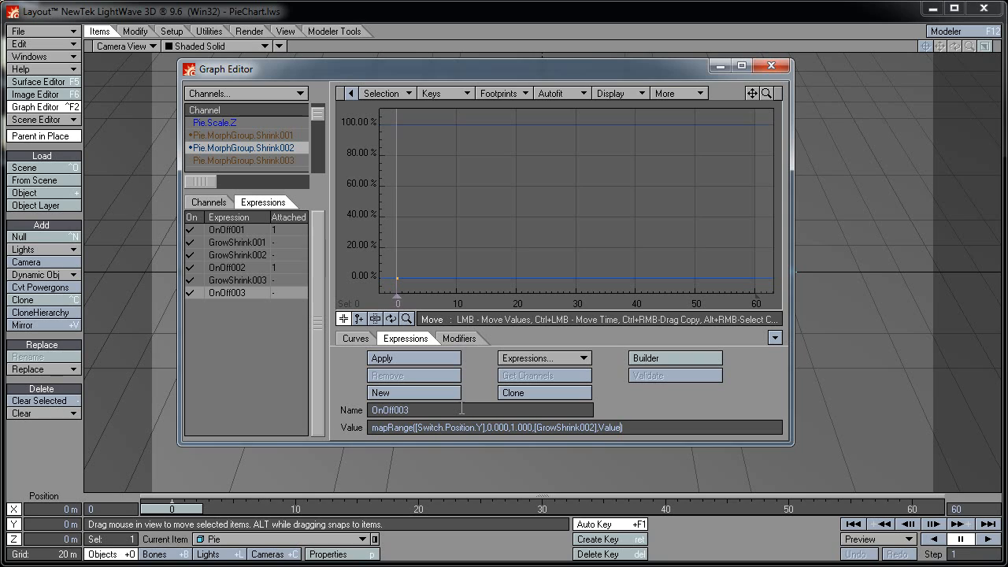
pyautogui.press('Left')
pyautogui.press('Left')
pyautogui.press('Left')
pyautogui.hotkey('shift', 'Left')
pyautogui.write('3')
pyautogui.press('Tab')
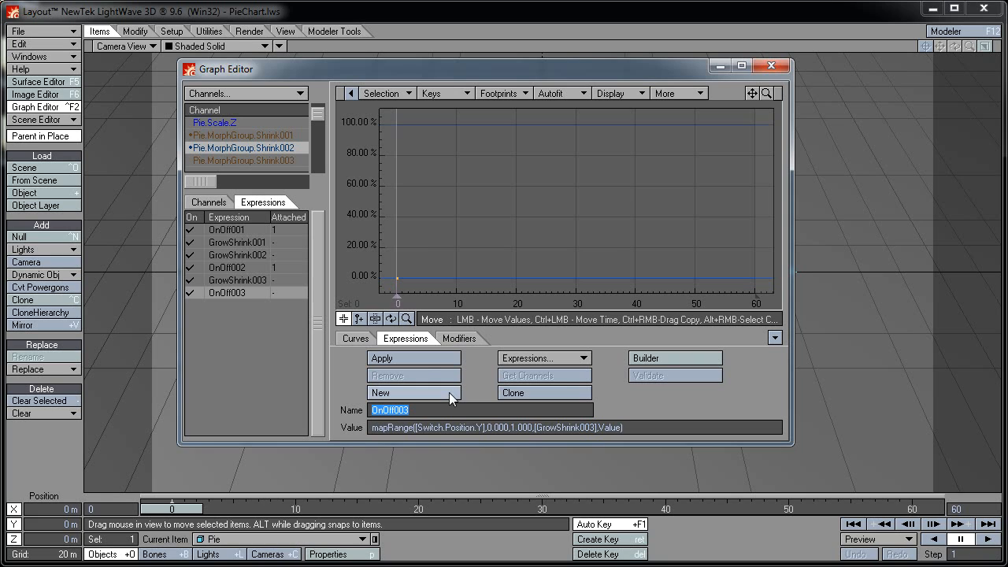
pyautogui.click(240, 160)
pyautogui.click(417, 359)
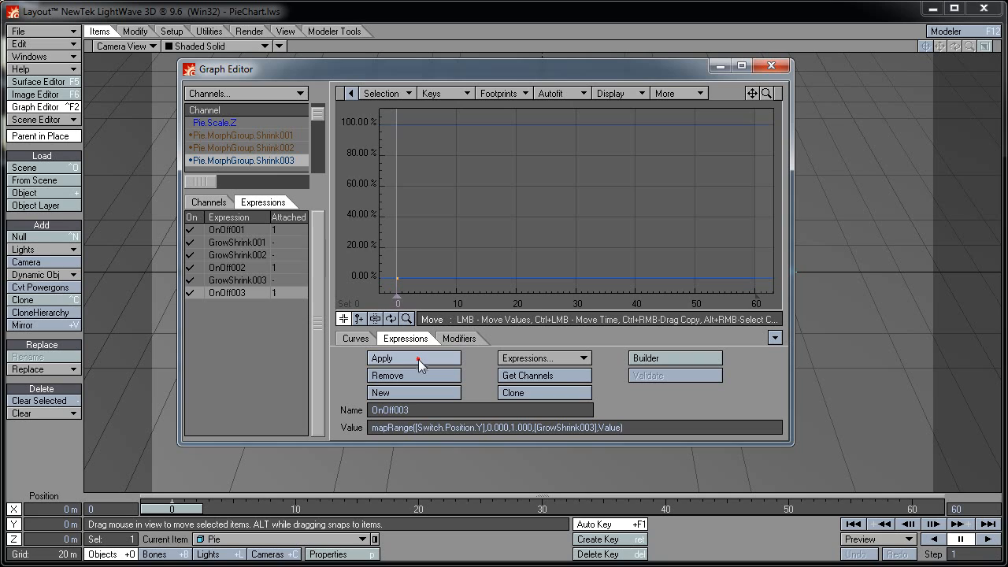
# Clone GrowShrink003 as GrowShrink004 with timing 24 * 4
pyautogui.click(239, 281)
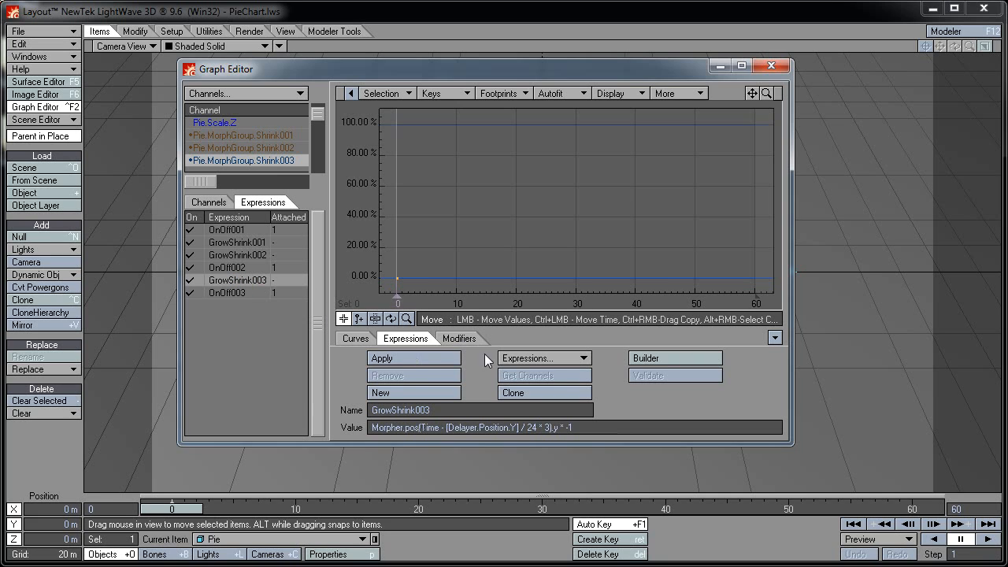
pyautogui.click(525, 393)
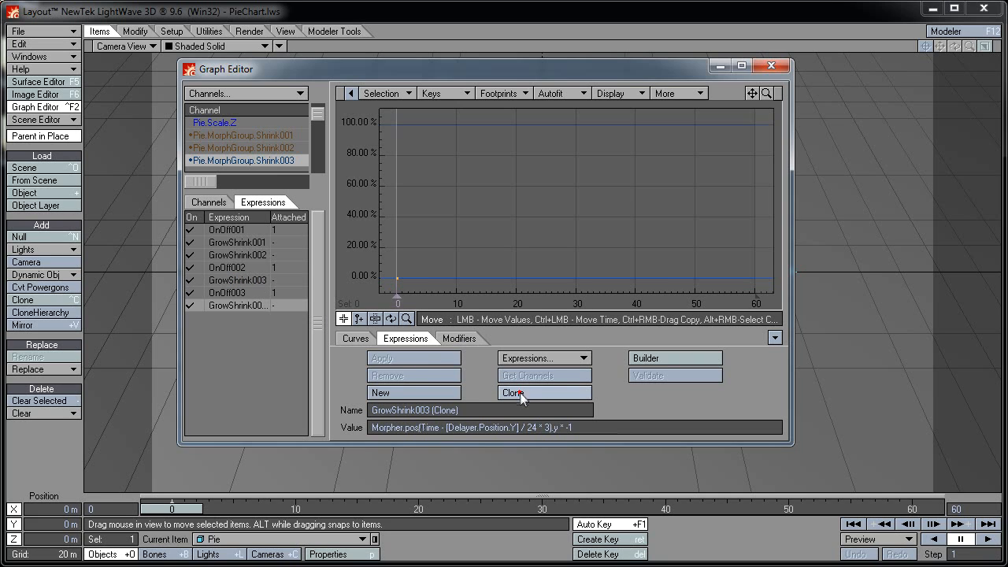
pyautogui.hotkey('shift', 'Left')
pyautogui.hotkey('shift', 'Left')
pyautogui.hotkey('shift', 'Left')
pyautogui.hotkey('shift', 'Left')
pyautogui.hotkey('shift', 'Left')
pyautogui.hotkey('shift', 'Left')
pyautogui.hotkey('shift', 'Left')
pyautogui.hotkey('shift', 'Left')
pyautogui.hotkey('shift', 'Left')
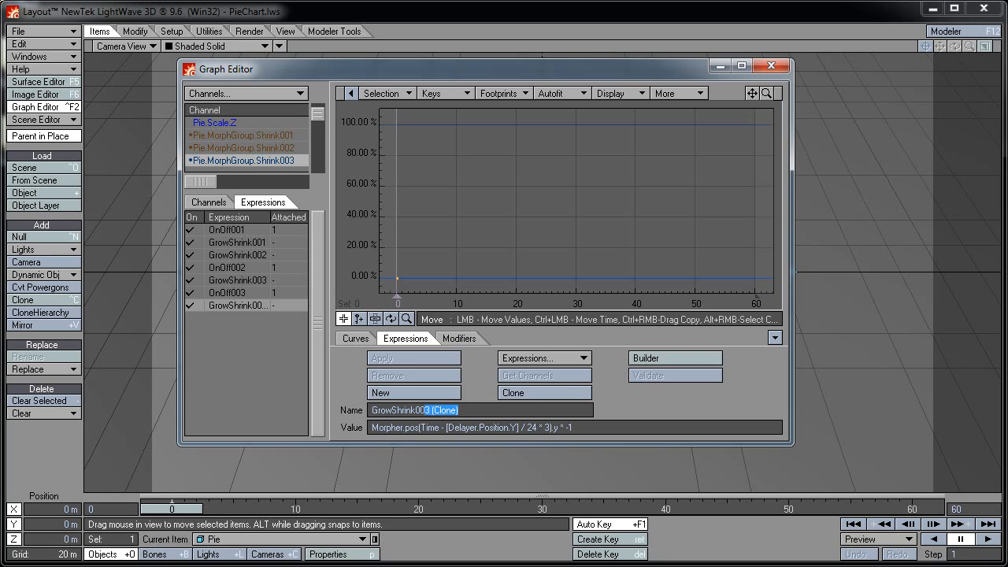
pyautogui.write('4')
pyautogui.press('Tab')
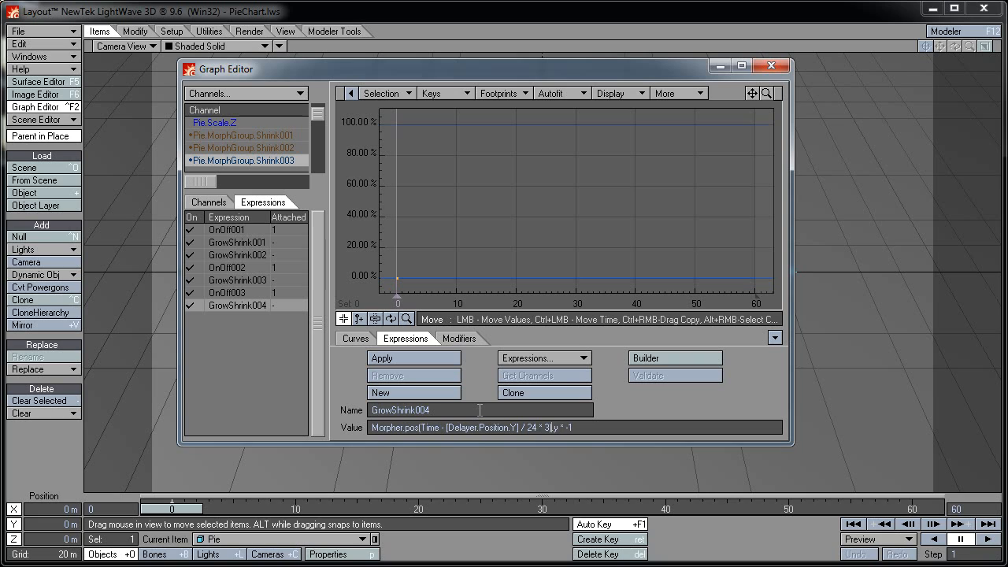
pyautogui.press('BackSpace')
pyautogui.write('4')
pyautogui.press('Tab')
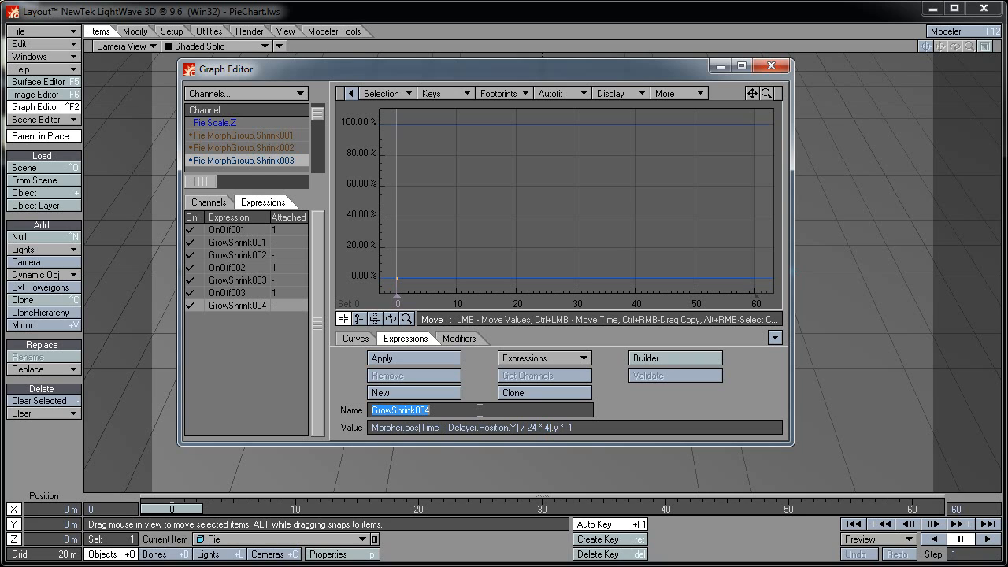
# Clone OnOff003 as OnOff004 reading [GrowShrink004] and apply it to Pie.MorphGroup.Shrink004
pyautogui.click(238, 292)
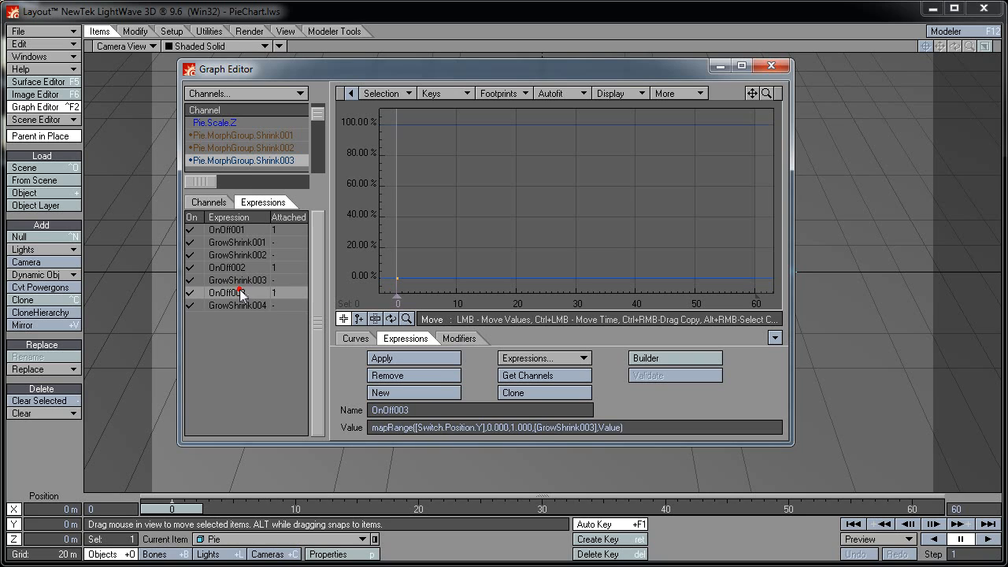
pyautogui.click(511, 392)
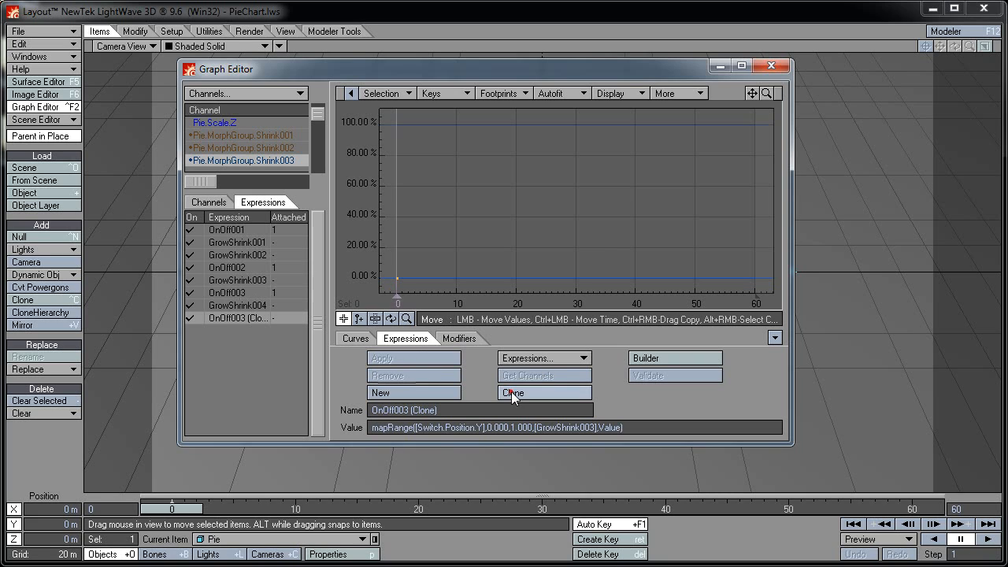
pyautogui.click(457, 408)
pyautogui.hotkey('shift', 'Left')
pyautogui.hotkey('shift', 'Left')
pyautogui.hotkey('shift', 'Left')
pyautogui.hotkey('shift', 'Left')
pyautogui.hotkey('shift', 'Left')
pyautogui.hotkey('shift', 'Left')
pyautogui.hotkey('shift', 'Left')
pyautogui.hotkey('shift', 'Left')
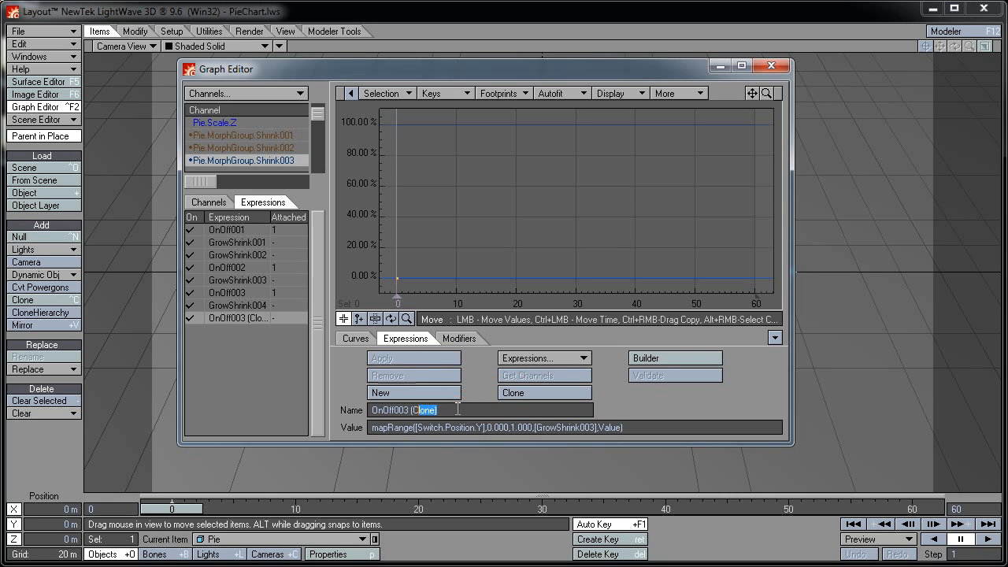
pyautogui.hotkey('shift', 'Left')
pyautogui.write('4')
pyautogui.press('Tab')
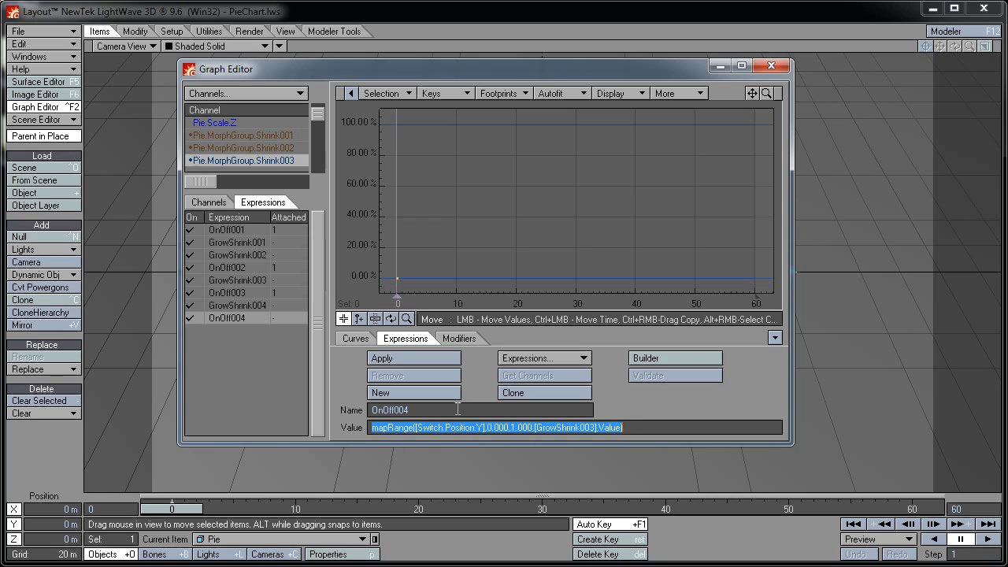
pyautogui.press('Left')
pyautogui.press('Left')
pyautogui.press('Left')
pyautogui.press('Left')
pyautogui.press('Left')
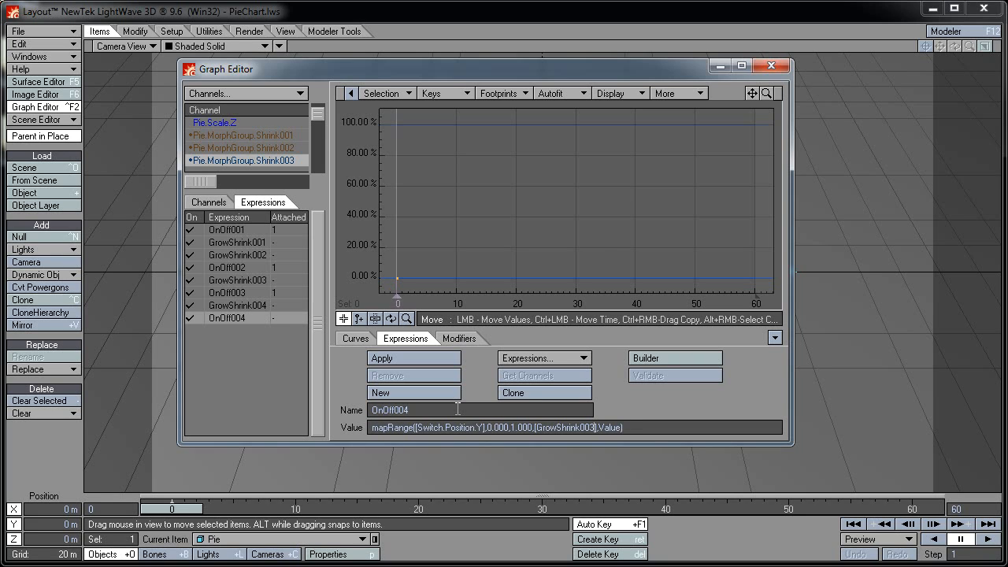
pyautogui.hotkey('shift', 'Left')
pyautogui.write('4')
pyautogui.press('Tab')
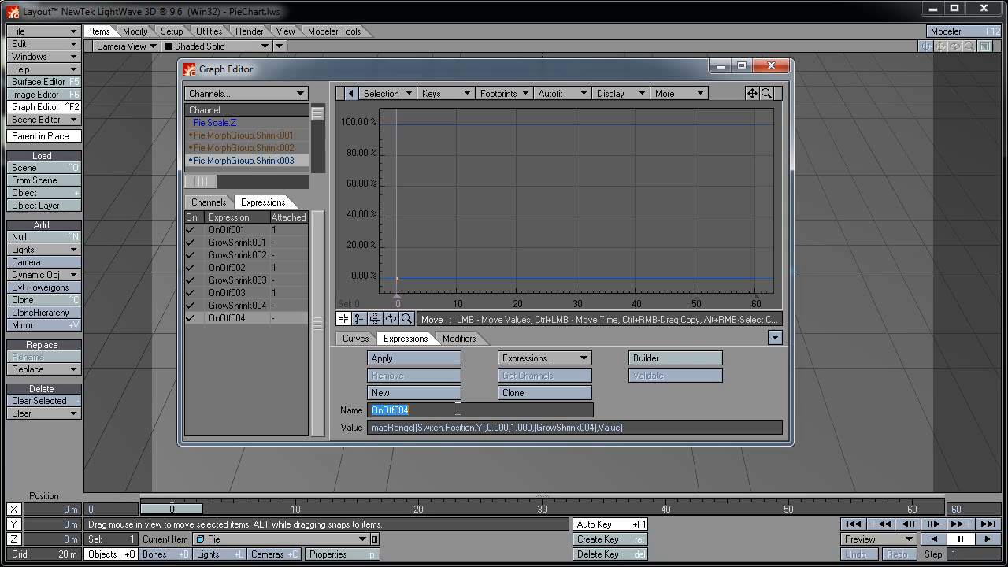
pyautogui.click(320, 147)
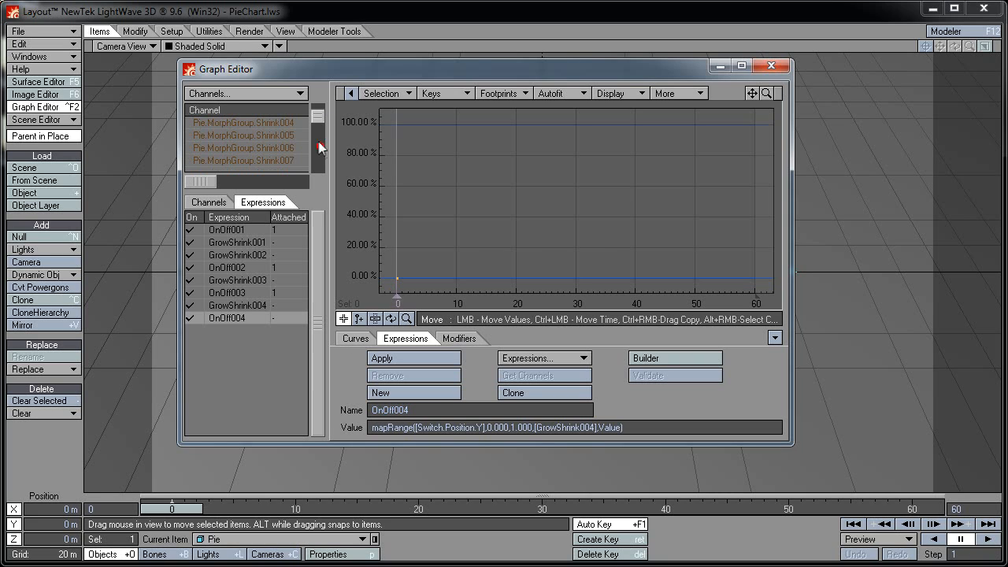
pyautogui.click(288, 120)
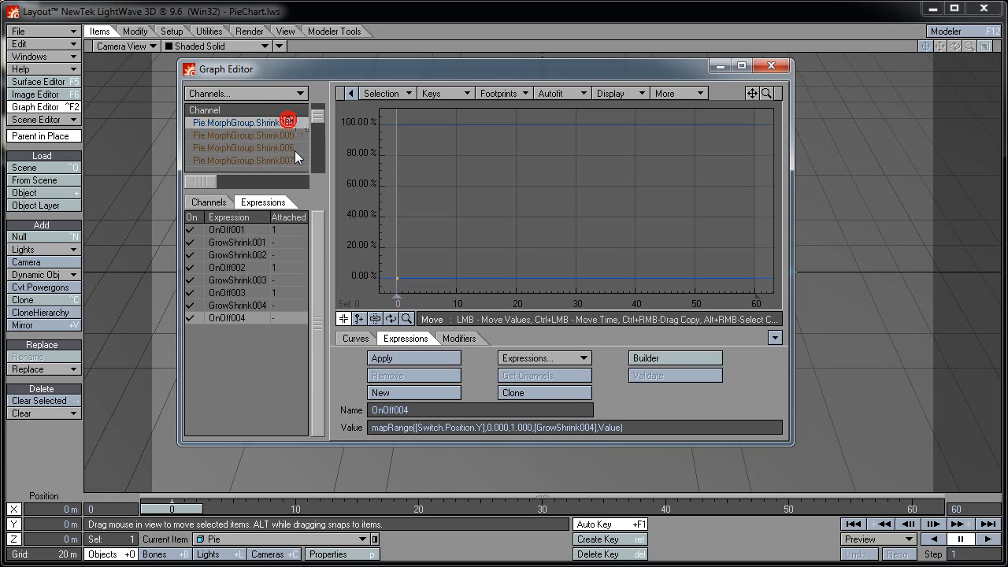
pyautogui.click(406, 354)
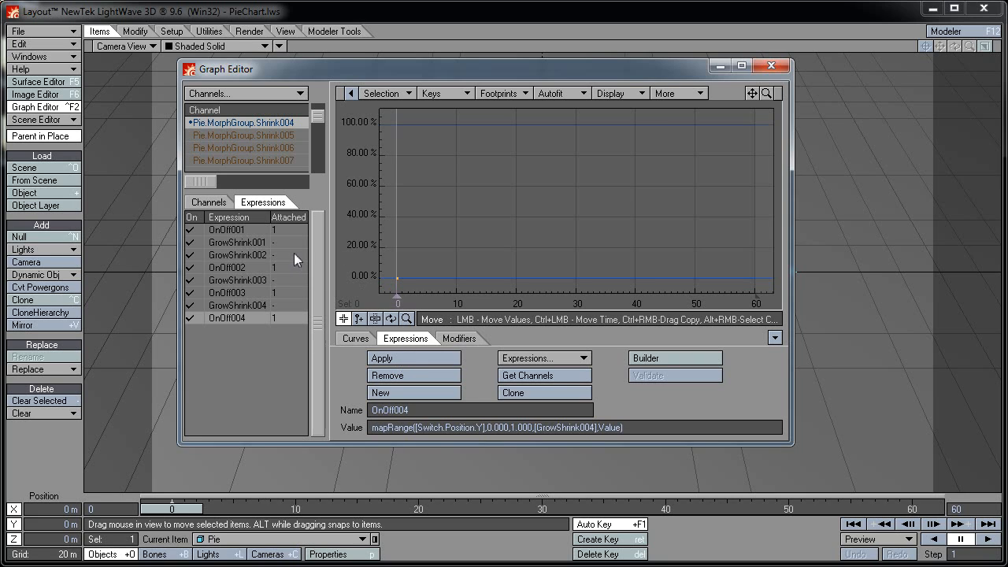
# Clone GrowShrink004 as GrowShrink005 with its multiplier changed from 4 to 5
pyautogui.click(241, 304)
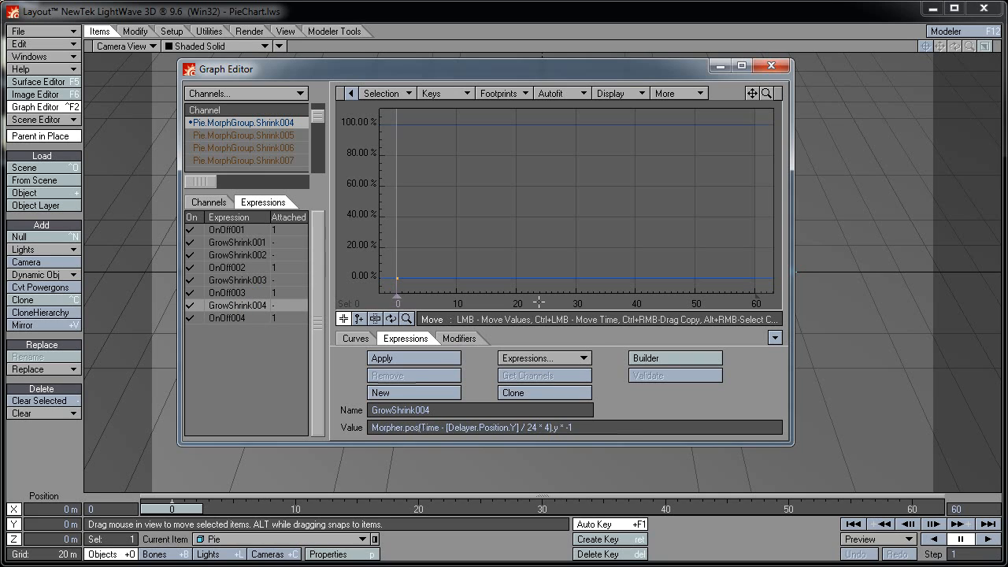
pyautogui.click(519, 392)
pyautogui.click(470, 410)
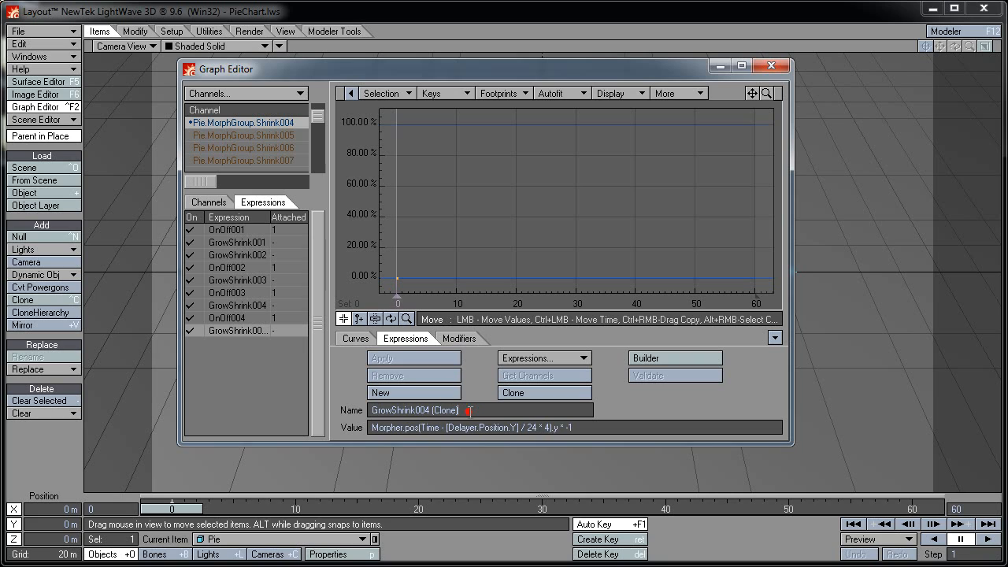
pyautogui.hotkey('shift', 'Left')
pyautogui.hotkey('shift', 'Left')
pyautogui.hotkey('shift', 'Left')
pyautogui.hotkey('shift', 'Left')
pyautogui.hotkey('shift', 'Left')
pyautogui.hotkey('shift', 'Left')
pyautogui.hotkey('shift', 'Left')
pyautogui.hotkey('shift', 'Left')
pyautogui.write('5')
pyautogui.press('Tab')
pyautogui.press('Left')
pyautogui.press('Left')
pyautogui.press('Left')
pyautogui.press('Left')
pyautogui.press('Left')
pyautogui.press('Left')
pyautogui.write('5')
pyautogui.press('Tab')
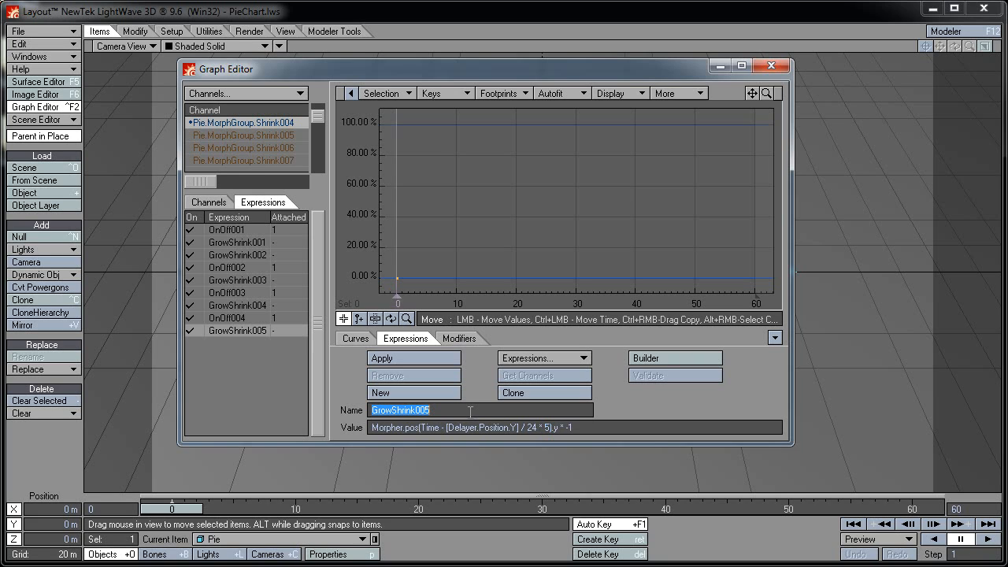
# Clone OnOff004 as OnOff005 reading [GrowShrink005], apply it to Shrink005, and close the Graph Editor
pyautogui.click(238, 319)
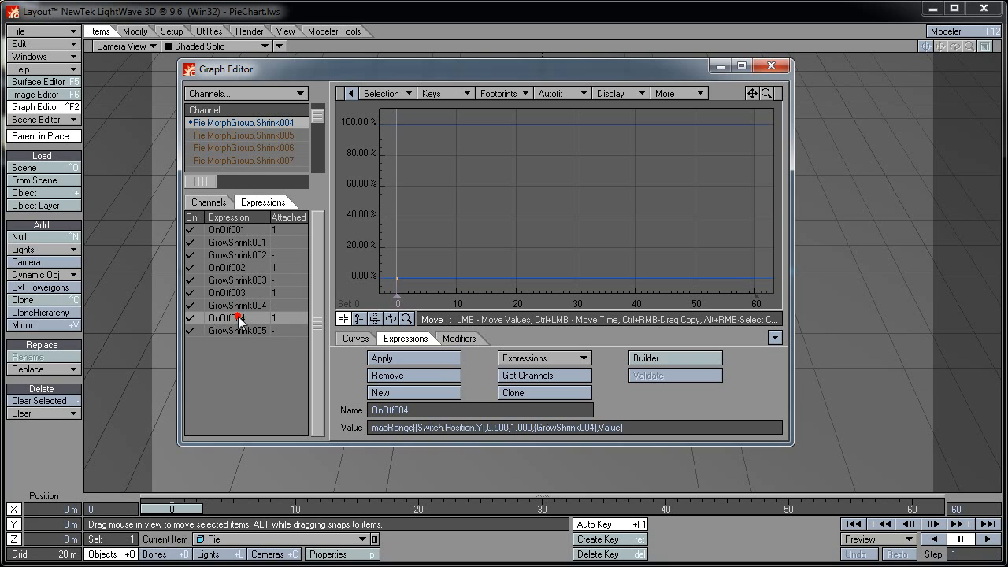
pyautogui.click(513, 392)
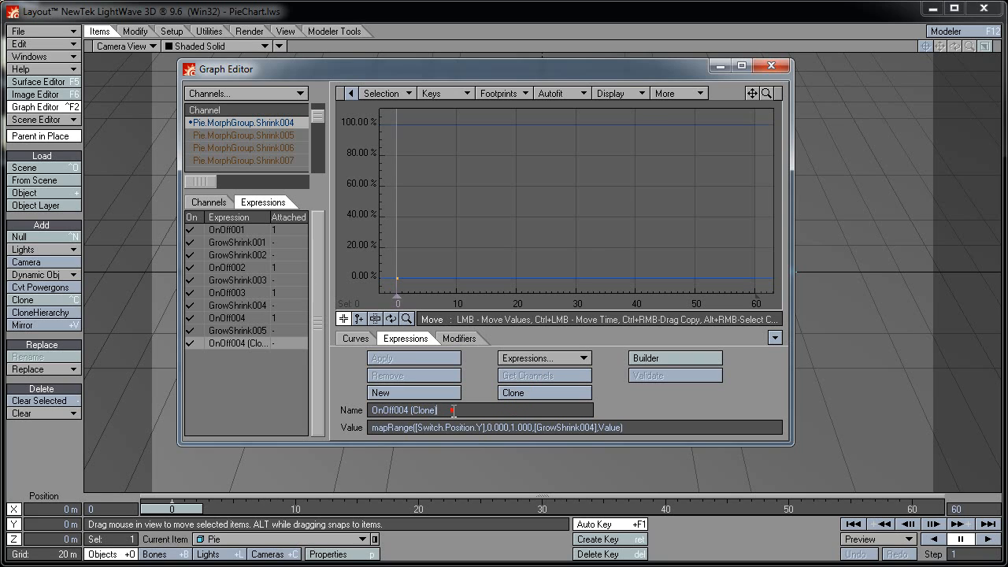
pyautogui.hotkey('shift', 'Left')
pyautogui.hotkey('shift', 'Left')
pyautogui.hotkey('shift', 'Left')
pyautogui.hotkey('shift', 'Left')
pyautogui.hotkey('shift', 'Left')
pyautogui.hotkey('shift', 'Left')
pyautogui.hotkey('shift', 'Left')
pyautogui.hotkey('shift', 'Left')
pyautogui.hotkey('shift', 'Left')
pyautogui.write('5')
pyautogui.press('Tab')
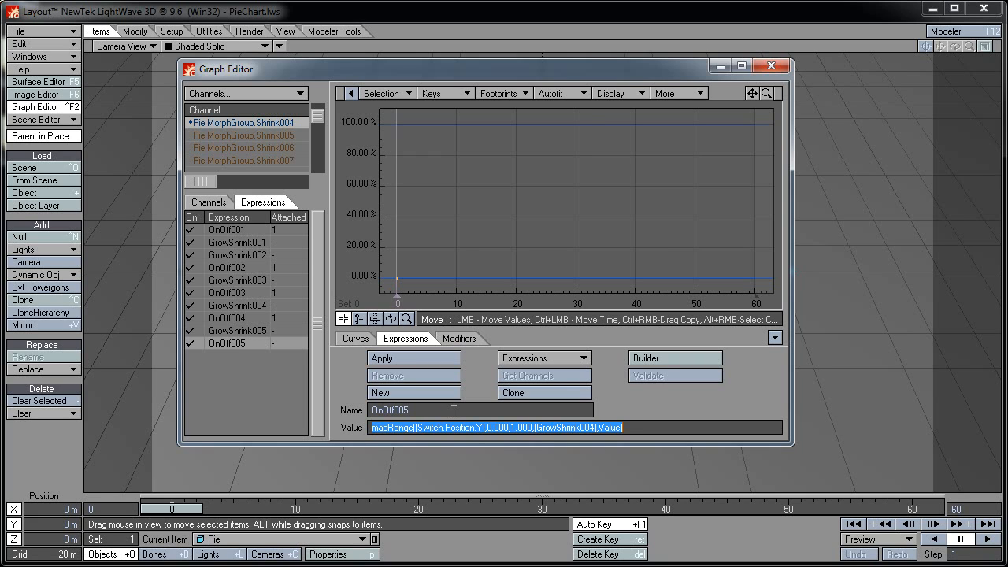
pyautogui.press('Left')
pyautogui.press('Left')
pyautogui.press('Left')
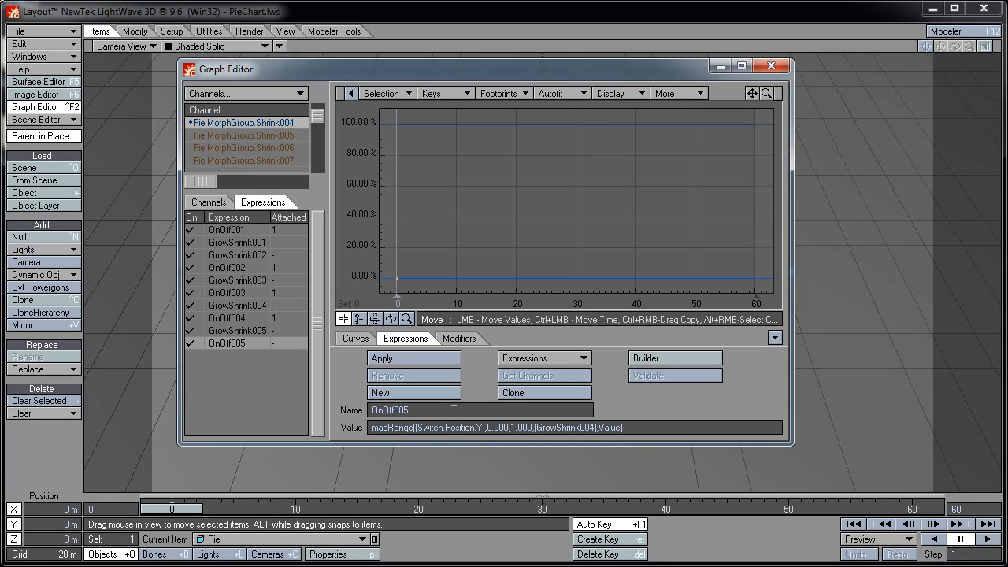
pyautogui.write('5')
pyautogui.press('Tab')
pyautogui.click(254, 139)
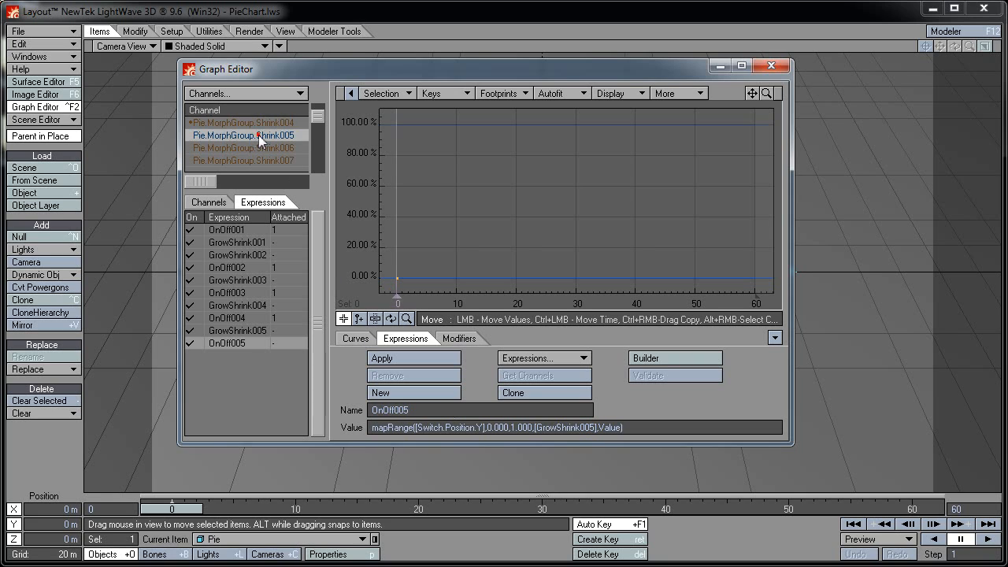
pyautogui.click(421, 358)
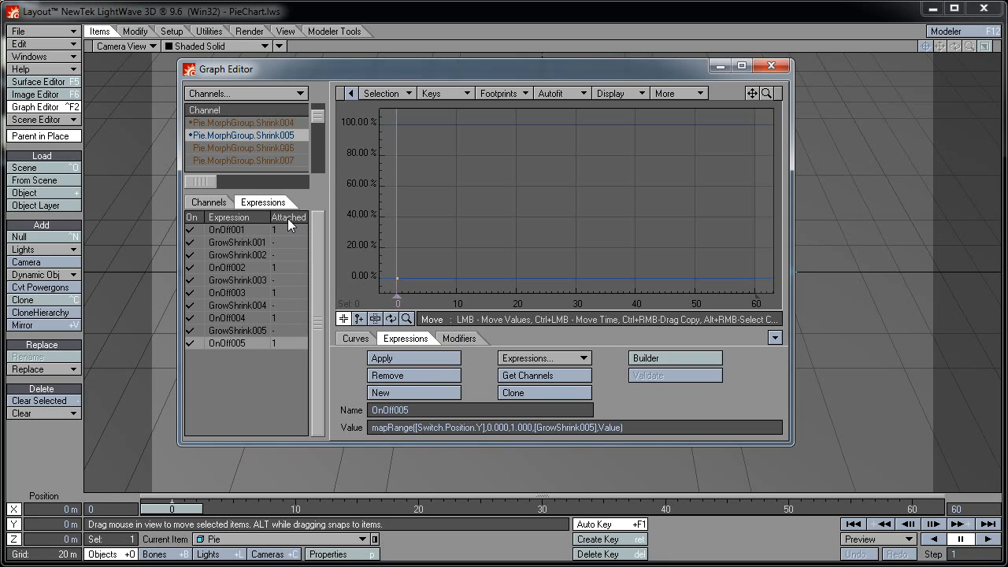
pyautogui.click(722, 66)
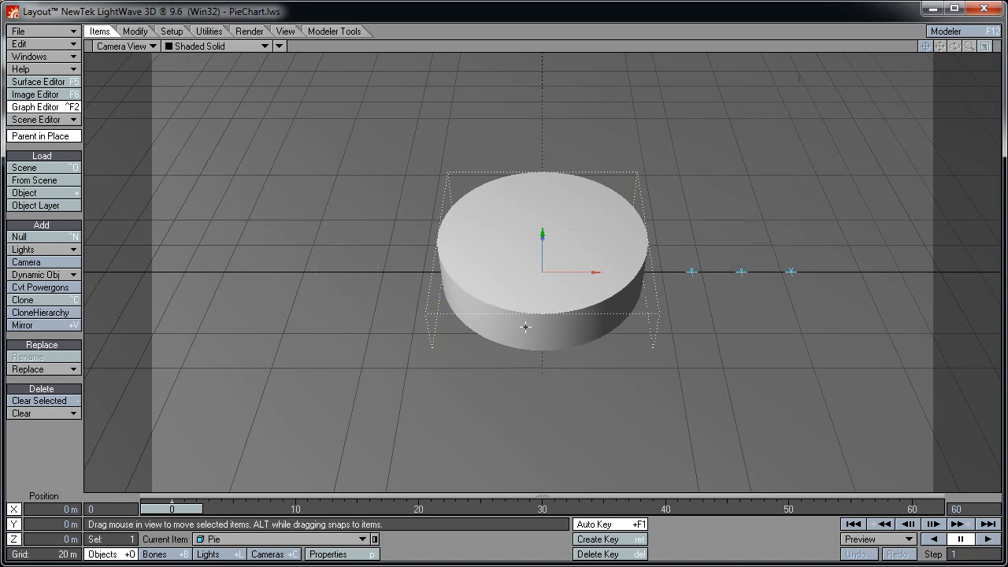
# Select the Morpher null and set its Y position to 1 m at frame 9
pyautogui.click(690, 271)
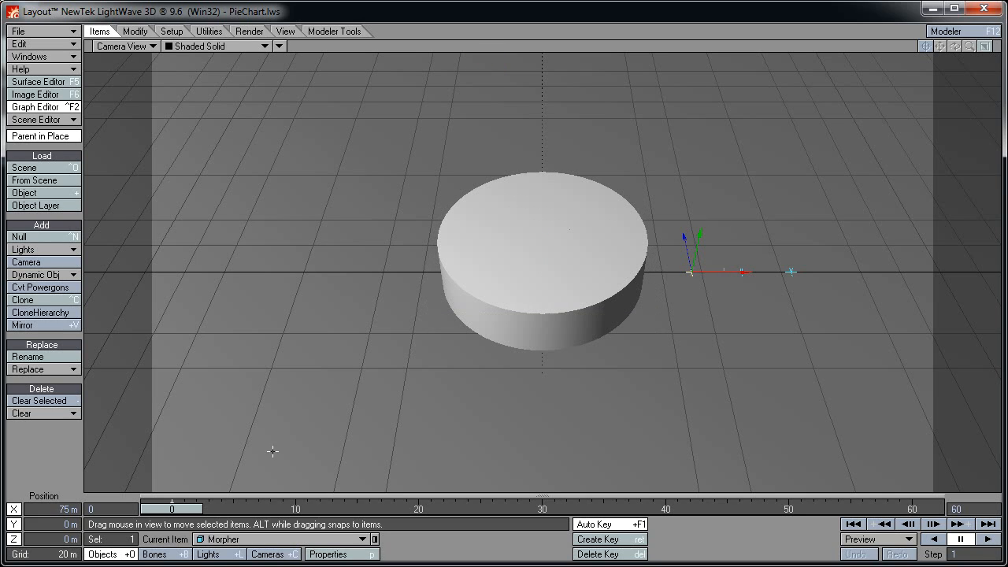
pyautogui.moveTo(178, 510); pyautogui.dragTo(295, 510)
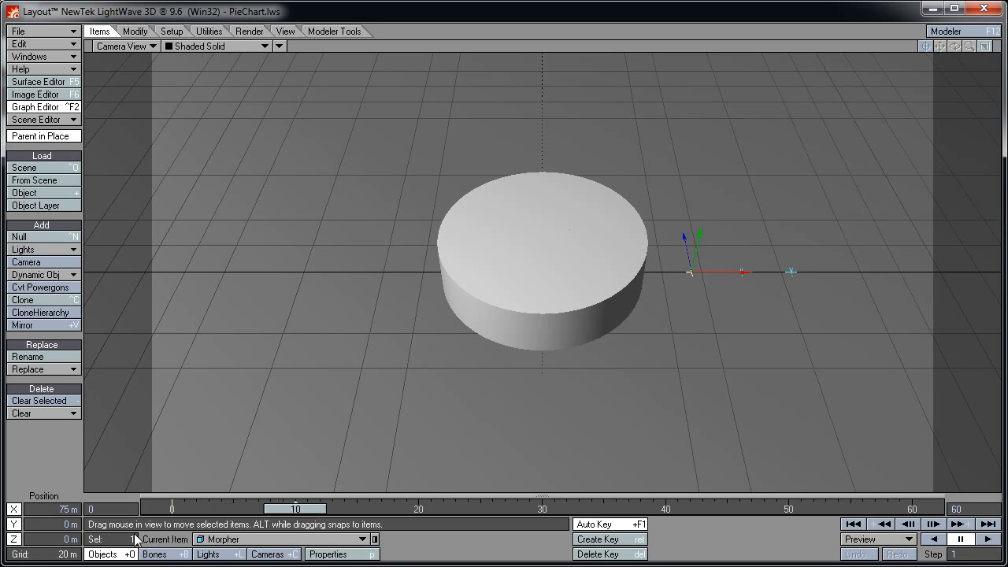
pyautogui.moveTo(59, 525); pyautogui.dragTo(103, 531)
pyautogui.write('1')
pyautogui.press('Return')
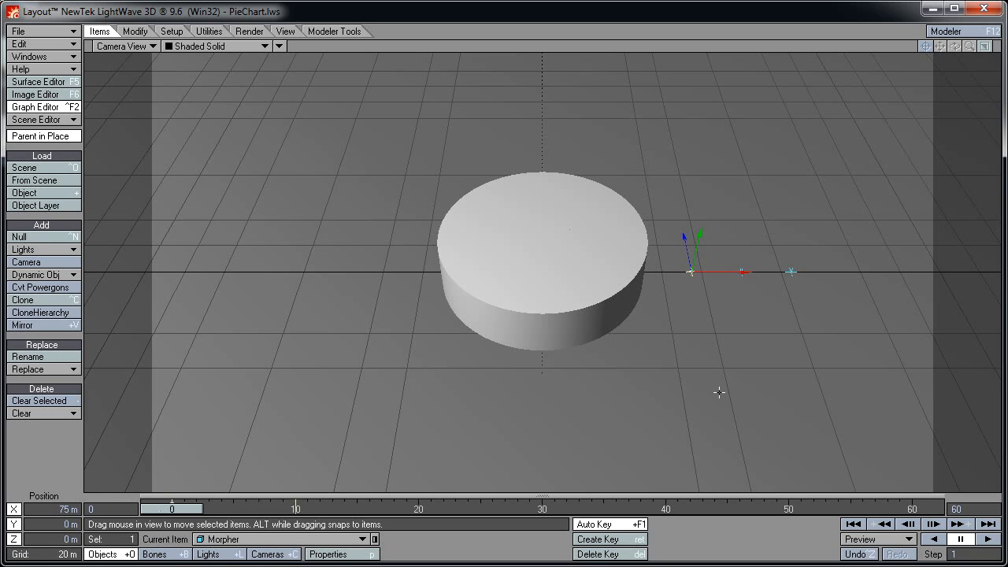
# Select the Delayer null and set its Y position to 3 m
pyautogui.click(741, 273)
pyautogui.click(53, 524)
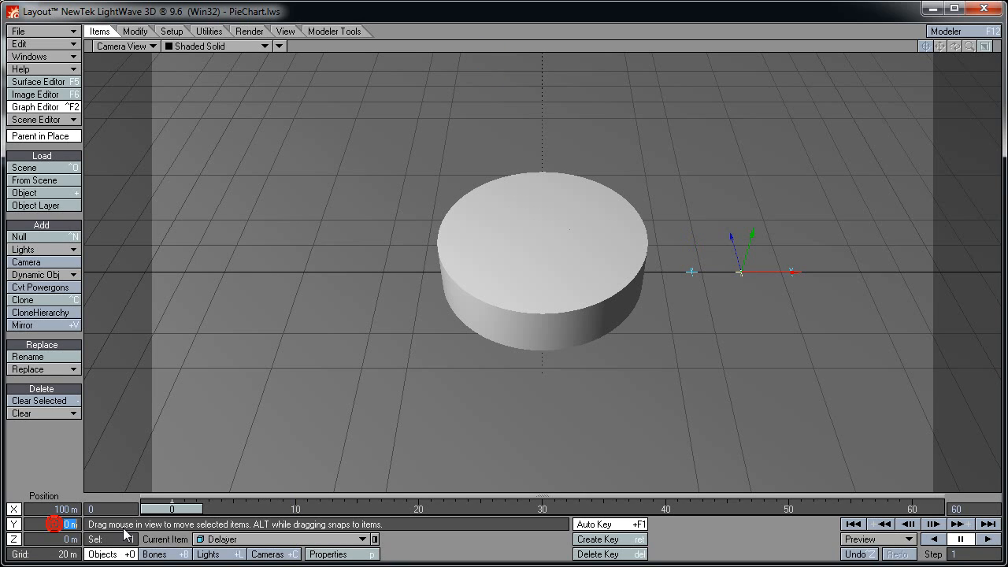
pyautogui.write('3')
pyautogui.press('Return')
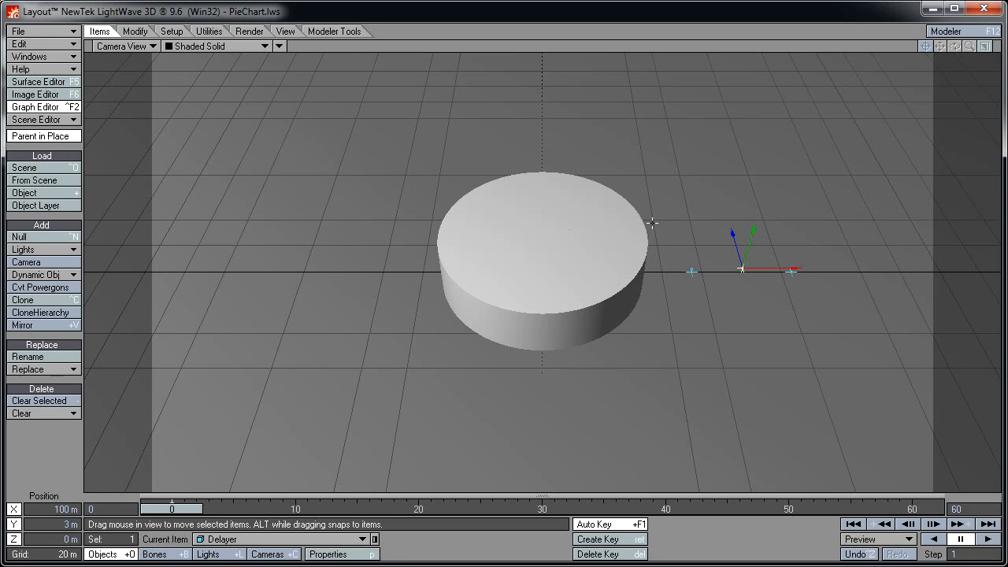
# Scrub to frame 2 and make Pie the current item
pyautogui.moveTo(173, 507)
pyautogui.mouseDown()
pyautogui.moveTo(480, 508)
pyautogui.moveTo(172, 508)
pyautogui.mouseUp()
pyautogui.click(311, 539)
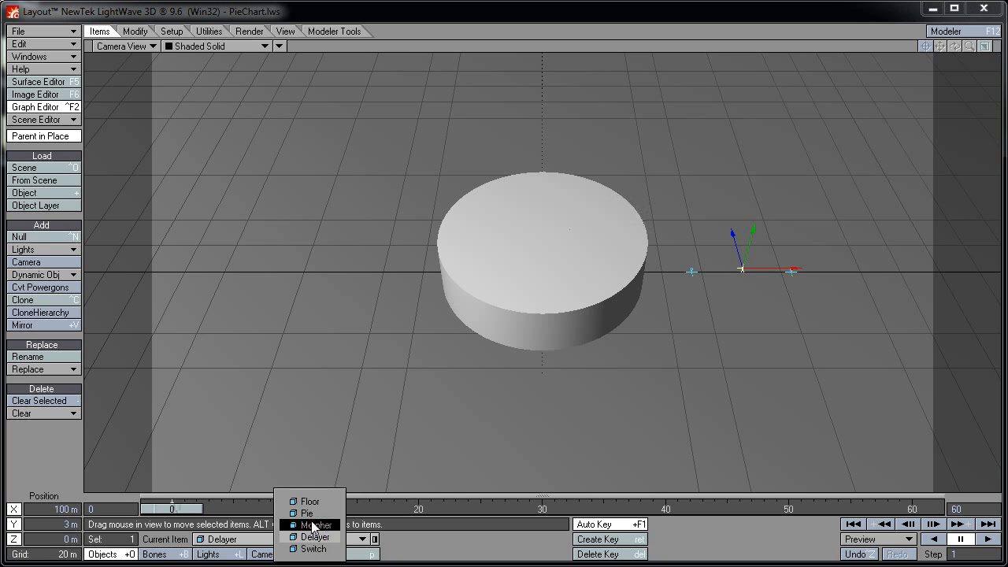
pyautogui.click(314, 514)
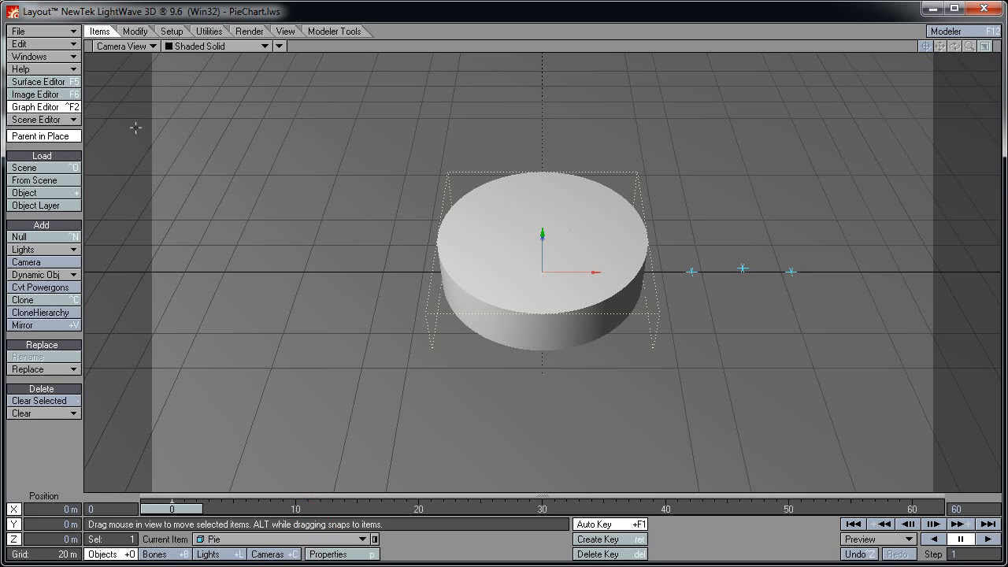
# Rotate the Pie to a heading of 180°
pyautogui.click(135, 31)
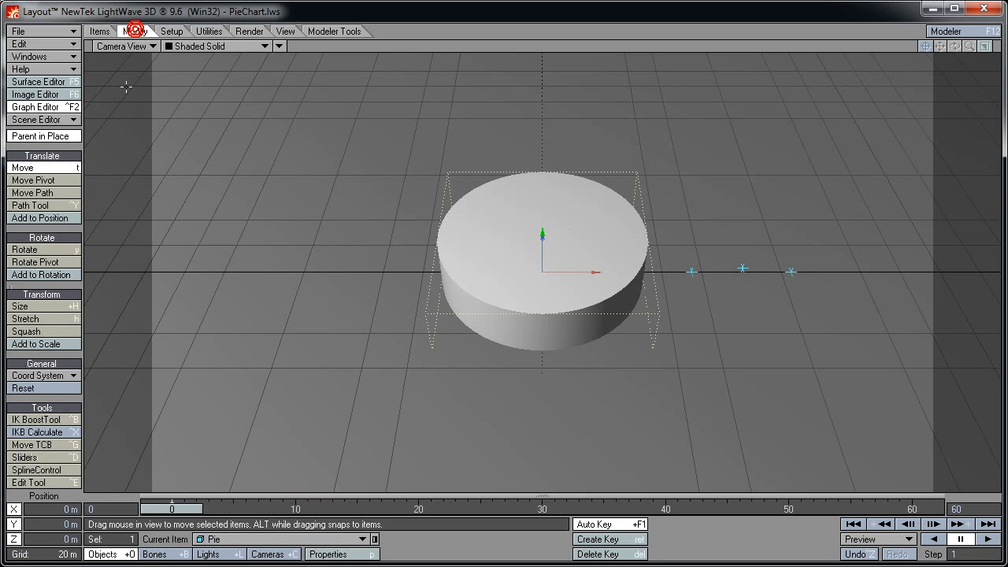
pyautogui.click(39, 250)
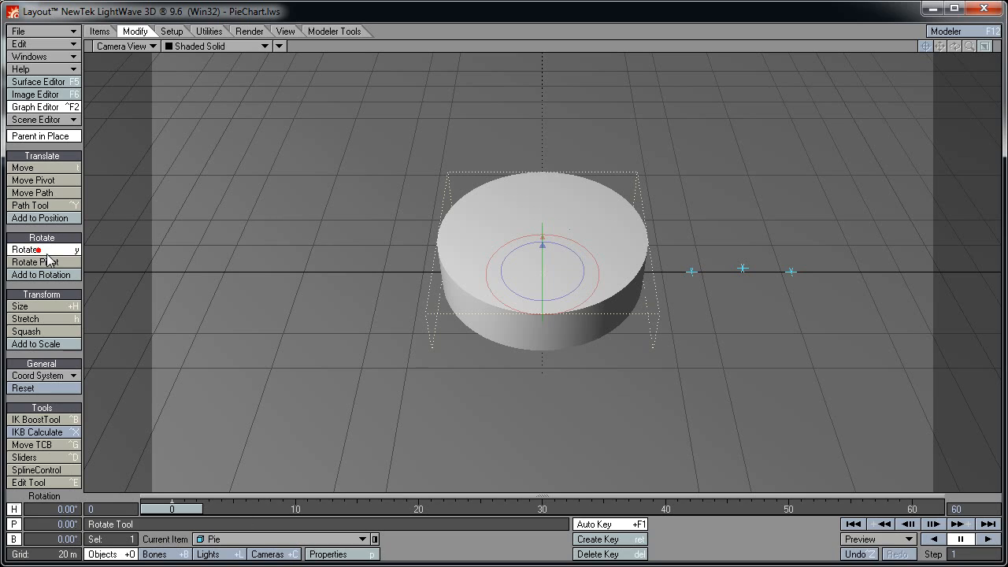
pyautogui.click(41, 508)
pyautogui.write('180')
pyautogui.press('Return')
# Scrub frames 3 to 13 to watch the slice, then reset the Pie's heading to 0°
pyautogui.press('Right')
pyautogui.press('Right')
pyautogui.press('Right')
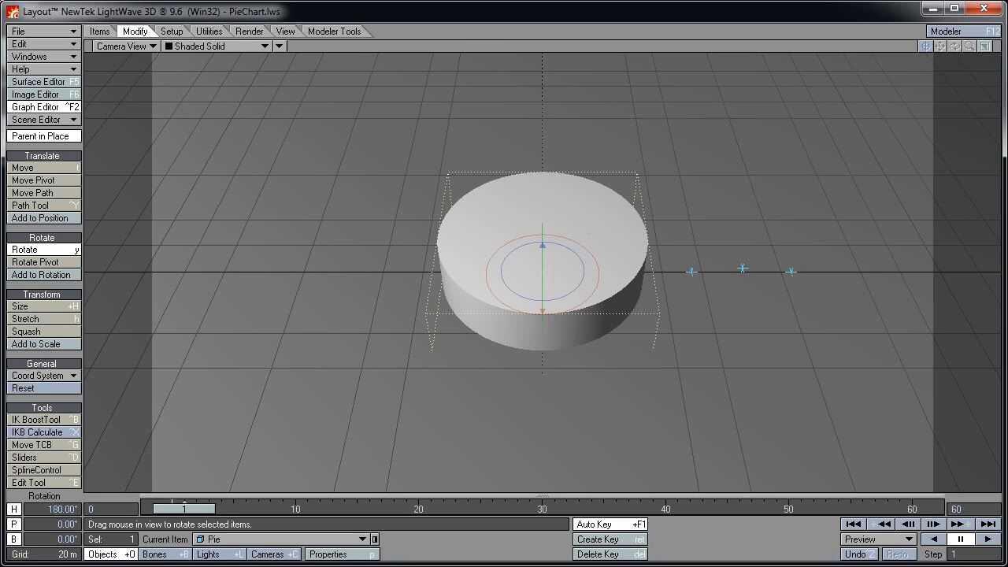
pyautogui.moveTo(208, 504); pyautogui.dragTo(172, 503)
pyautogui.click(63, 507)
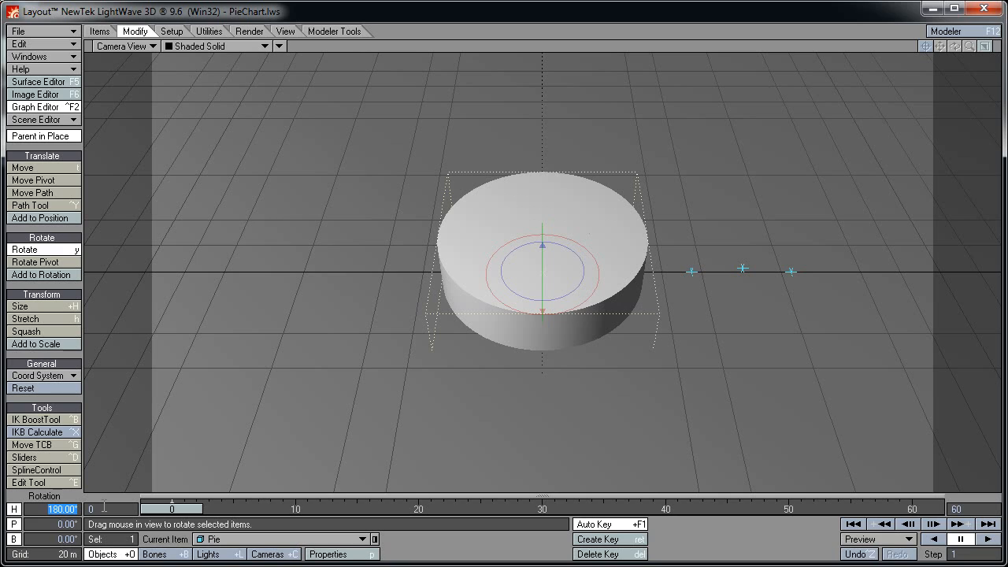
pyautogui.write('0')
pyautogui.press('Return')
# In the Graph Editor, clone GrowShrink005 as GrowShrink006 with its formula using slice 6
pyautogui.click(59, 564)
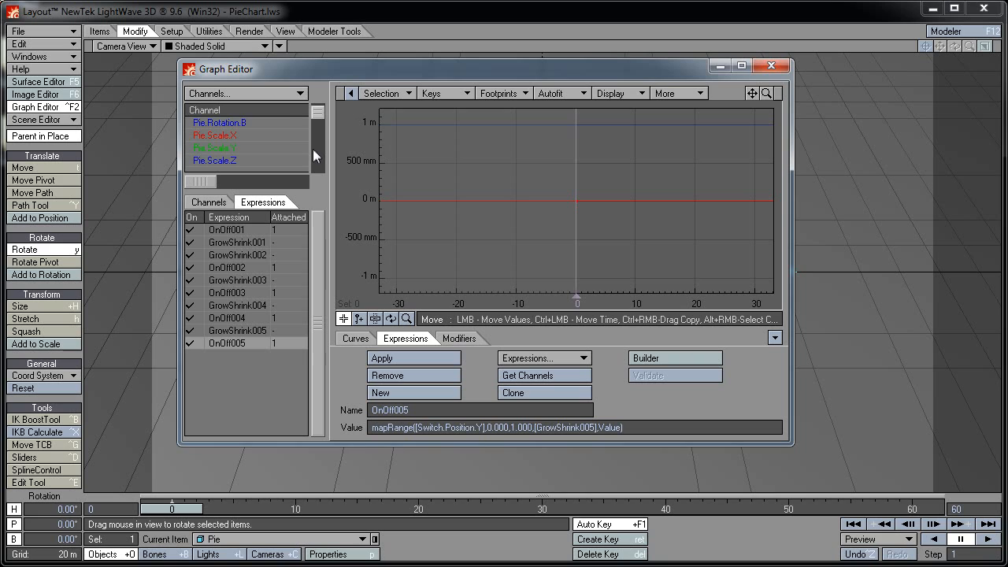
pyautogui.scroll(-5, 313, 149)
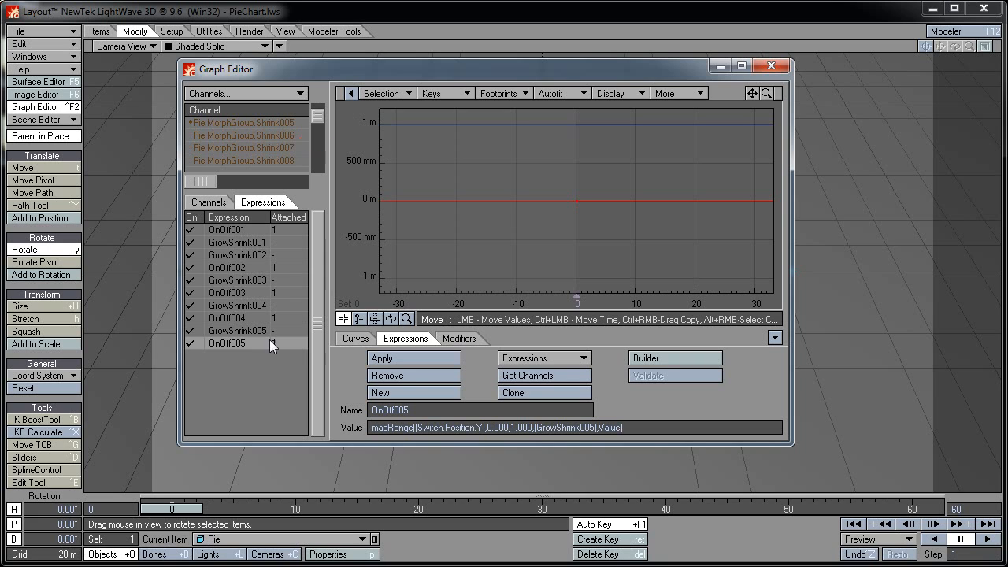
pyautogui.click(245, 331)
pyautogui.click(519, 395)
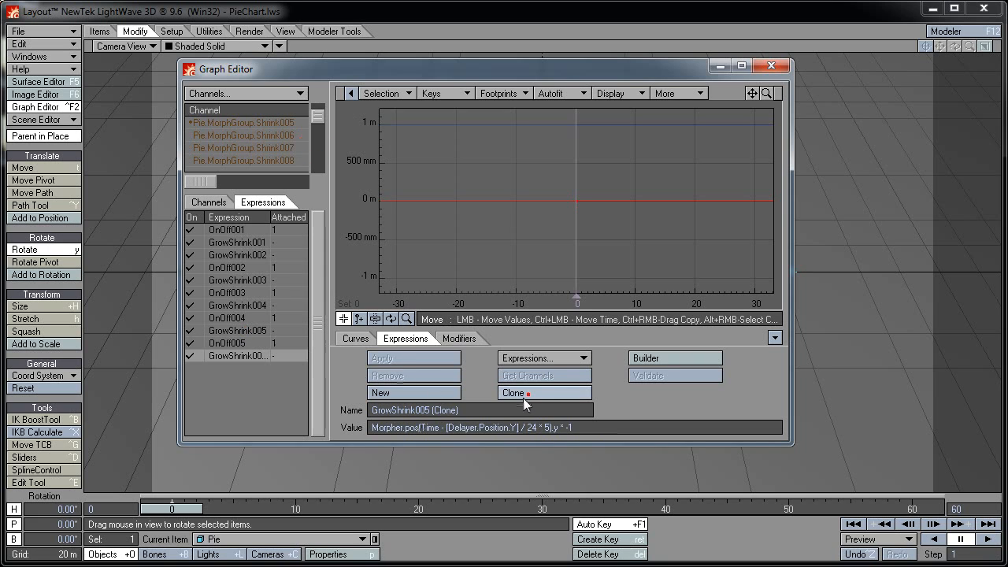
pyautogui.click(465, 409)
pyautogui.hotkey('shift', 'Left')
pyautogui.hotkey('shift', 'Left')
pyautogui.hotkey('shift', 'Left')
pyautogui.hotkey('shift', 'Left')
pyautogui.hotkey('shift', 'Left')
pyautogui.hotkey('shift', 'Left')
pyautogui.hotkey('shift', 'Left')
pyautogui.hotkey('shift', 'Left')
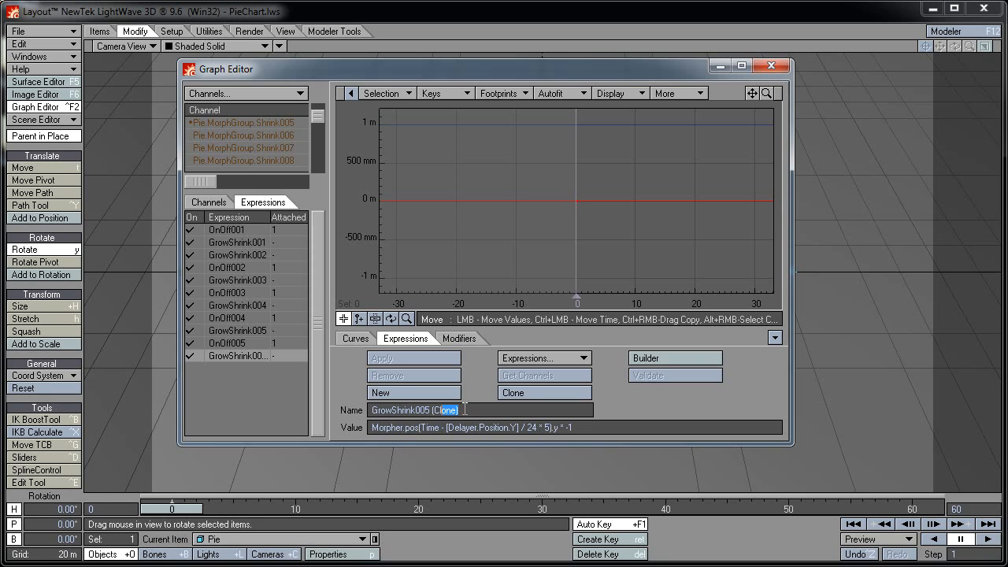
pyautogui.write('6')
pyautogui.press('Tab')
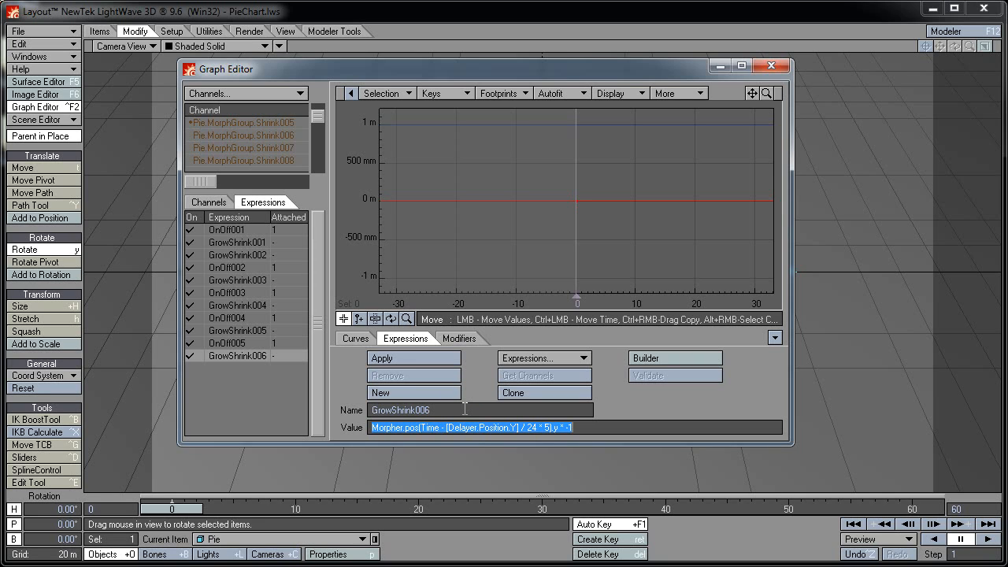
pyautogui.press('Return')
pyautogui.press('Left')
pyautogui.press('Left')
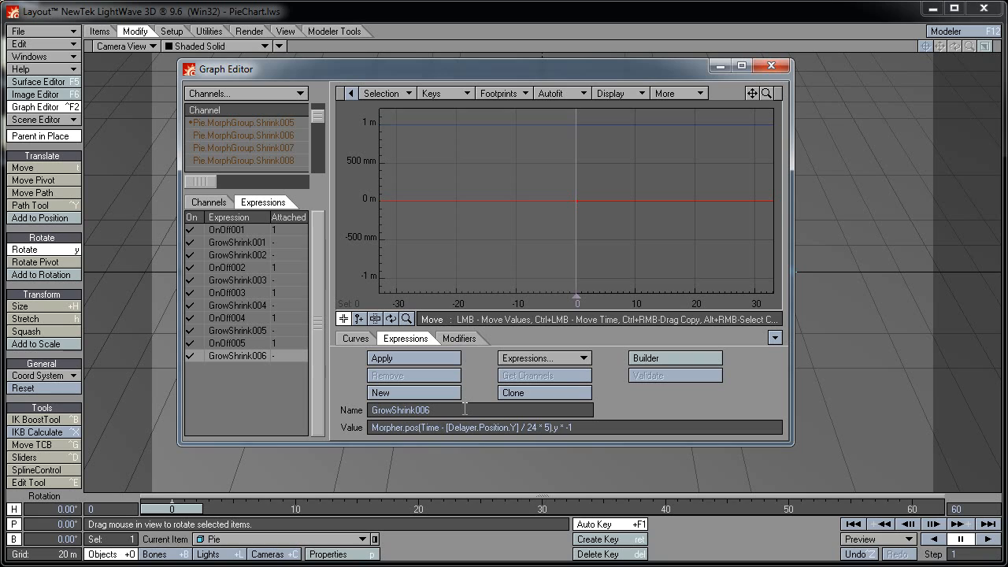
pyautogui.hotkey('shift', 'Left')
pyautogui.write('6')
pyautogui.press('Tab')
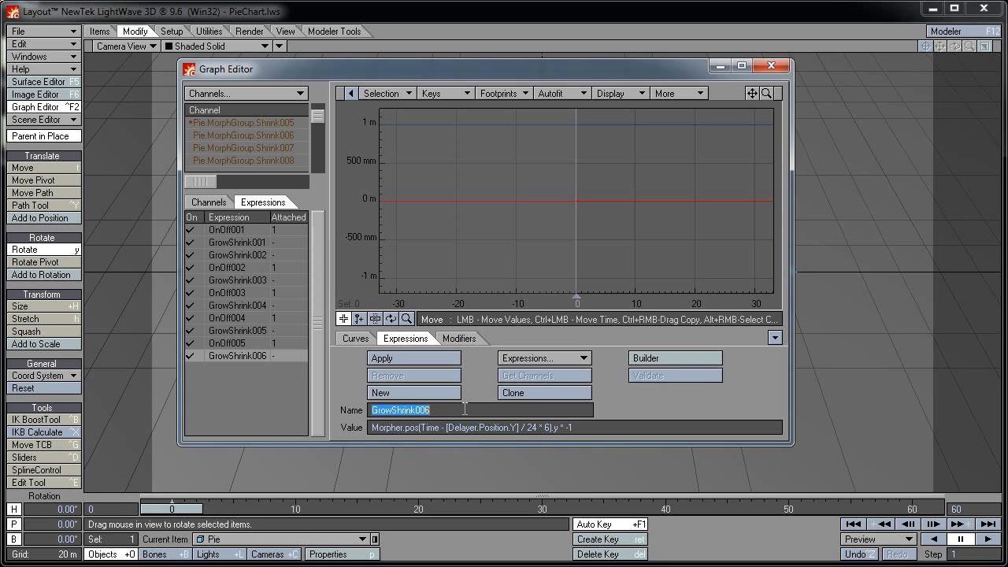
# Clone OnOff005 as OnOff006 referencing GrowShrink006 and apply it to Pie.MorphGroup.Shrink006
pyautogui.click(230, 344)
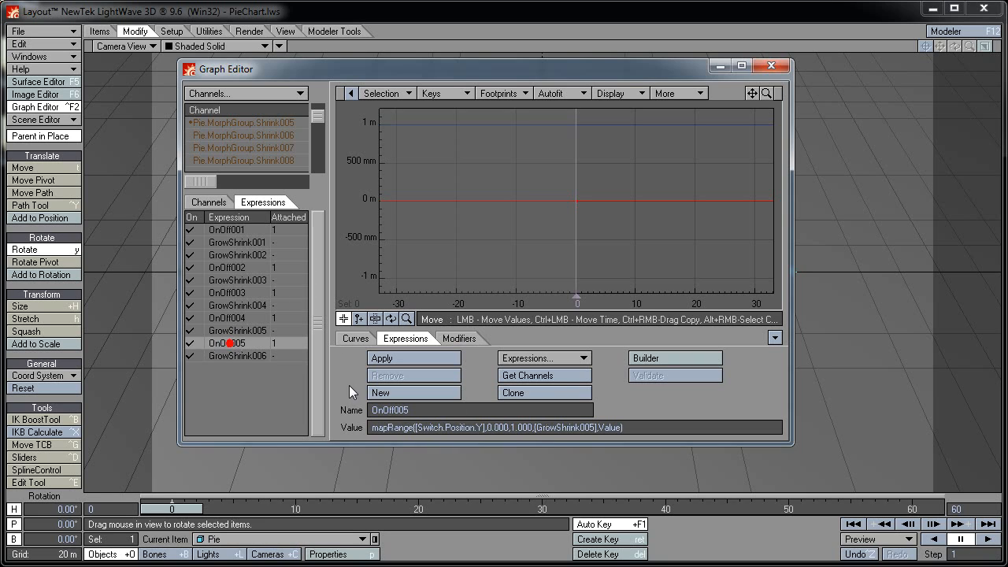
pyautogui.click(504, 391)
pyautogui.hotkey('shift', 'Left')
pyautogui.hotkey('shift', 'Left')
pyautogui.hotkey('shift', 'Left')
pyautogui.hotkey('shift', 'Left')
pyautogui.hotkey('shift', 'Left')
pyautogui.hotkey('shift', 'Left')
pyautogui.hotkey('shift', 'Left')
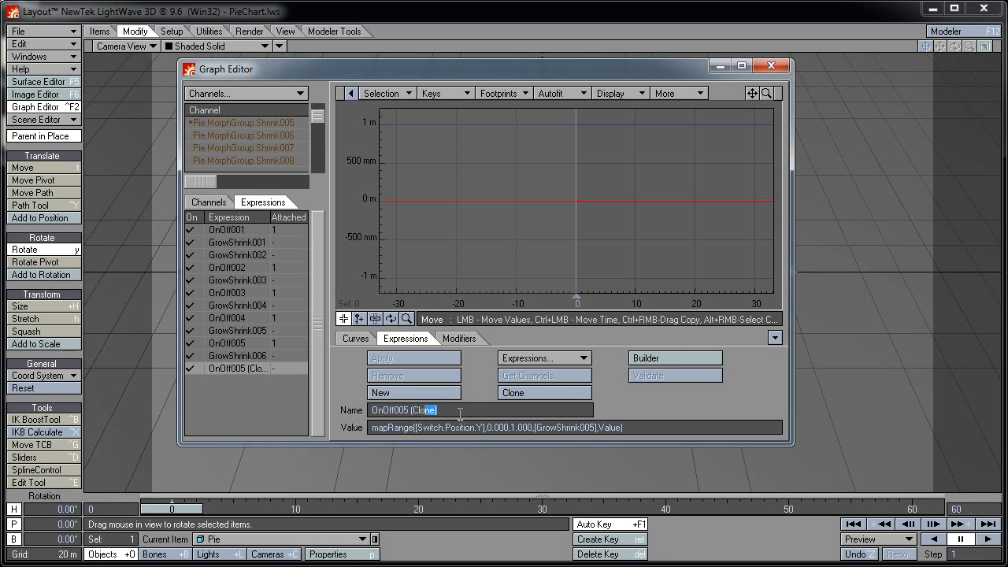
pyautogui.write('6')
pyautogui.press('Tab')
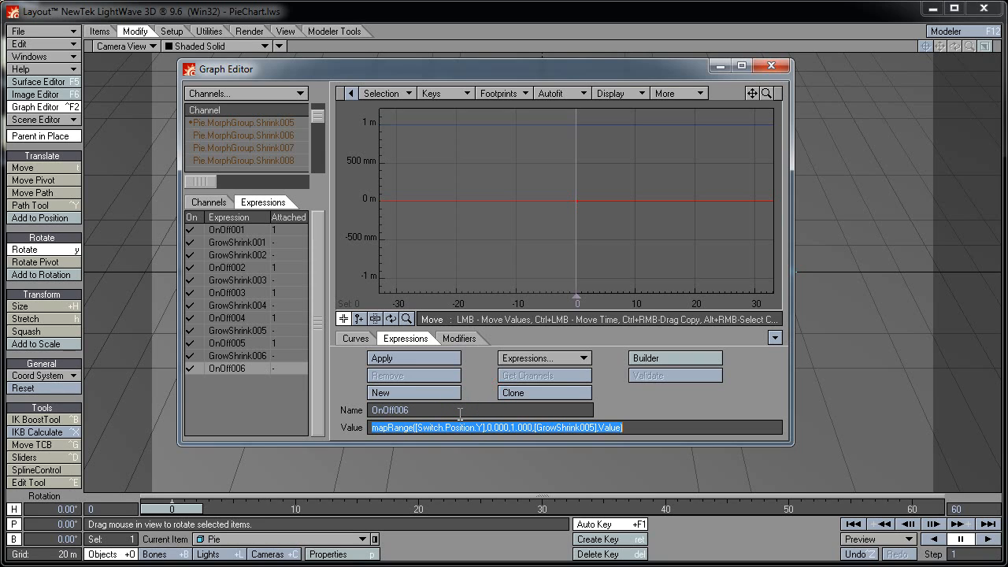
pyautogui.press('Left')
pyautogui.press('Left')
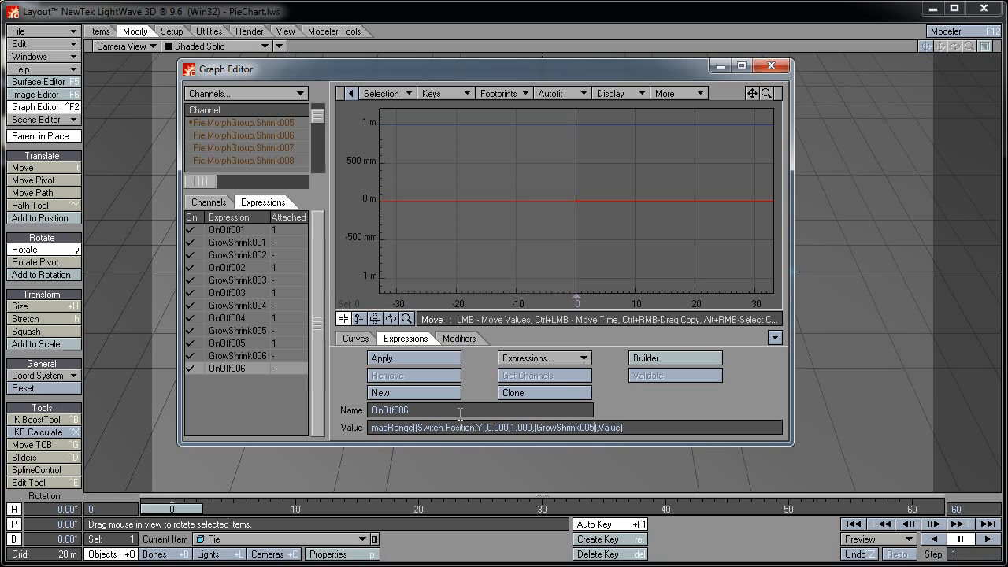
pyautogui.hotkey('shift', 'Left')
pyautogui.write('6')
pyautogui.press('Tab')
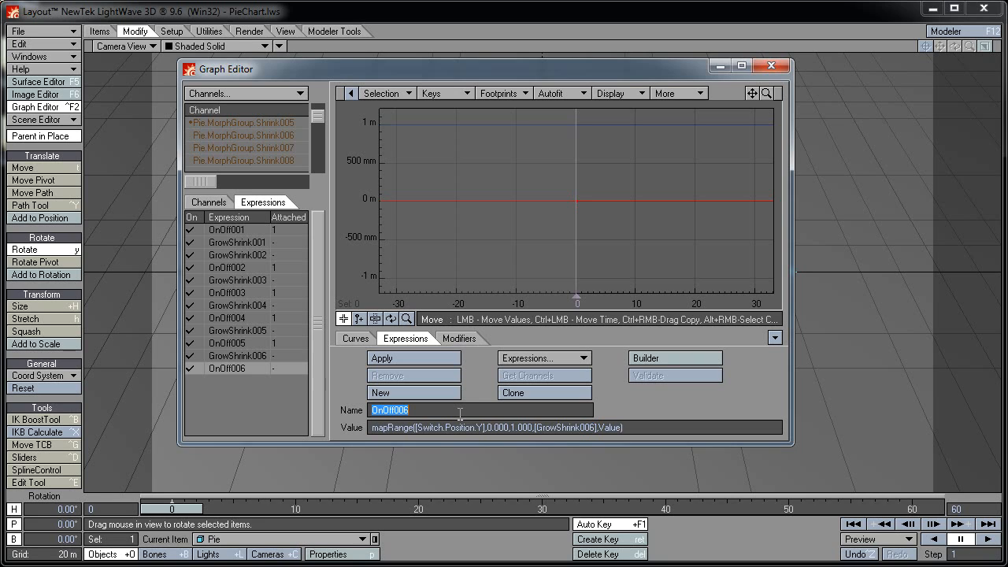
pyautogui.click(258, 134)
pyautogui.click(381, 358)
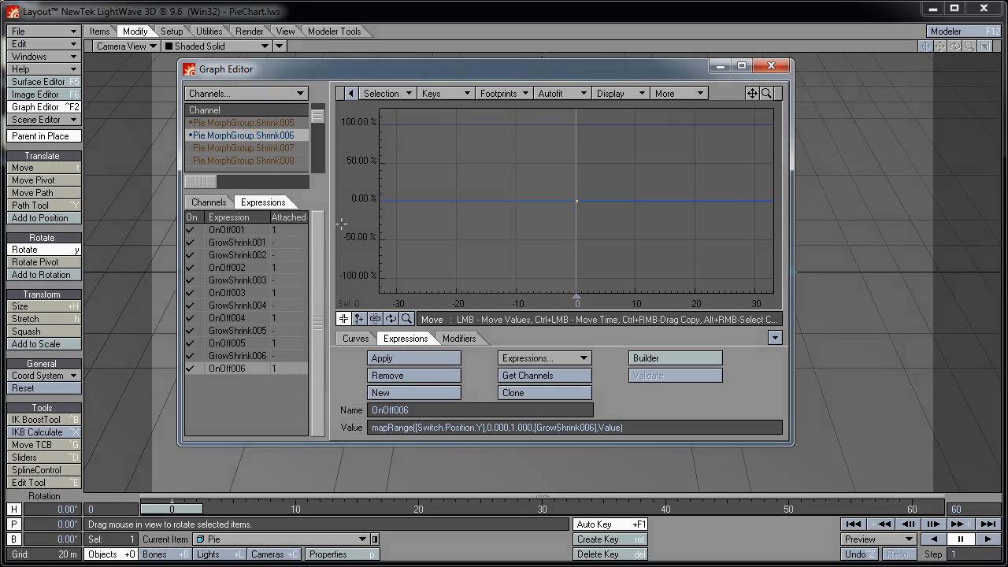
# Clone GrowShrink099 as GrowShrink100, changing the formula's 99 multiplier to 100
pyautogui.click(317, 428)
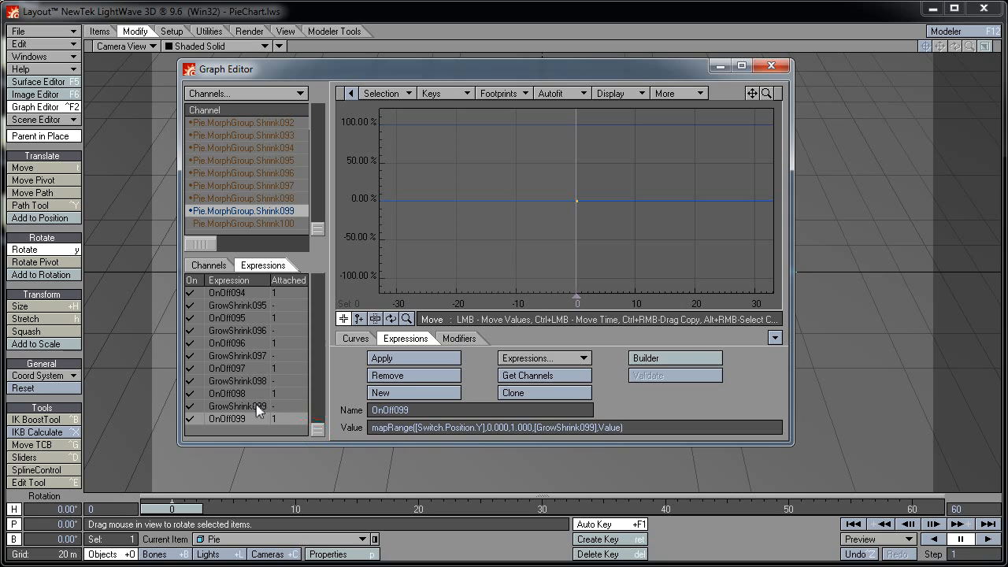
pyautogui.click(258, 406)
pyautogui.click(513, 392)
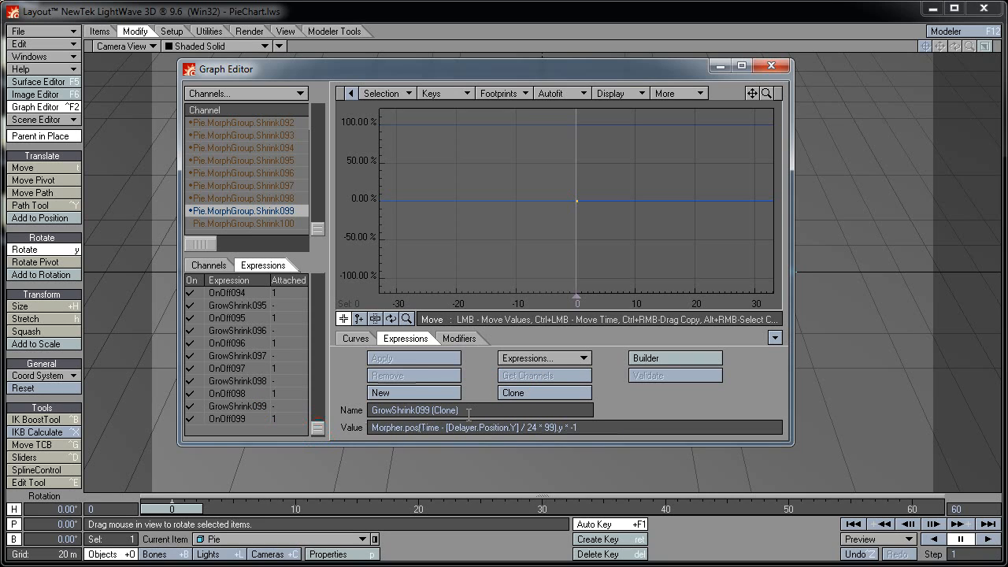
pyautogui.hotkey('shift', 'Left')
pyautogui.hotkey('shift', 'Left')
pyautogui.hotkey('shift', 'Left')
pyautogui.hotkey('shift', 'Left')
pyautogui.hotkey('shift', 'Left')
pyautogui.hotkey('shift', 'Left')
pyautogui.hotkey('shift', 'Left')
pyautogui.hotkey('shift', 'Left')
pyautogui.hotkey('shift', 'Left')
pyautogui.hotkey('shift', 'Left')
pyautogui.hotkey('shift', 'Left')
pyautogui.write('100')
pyautogui.press('Tab')
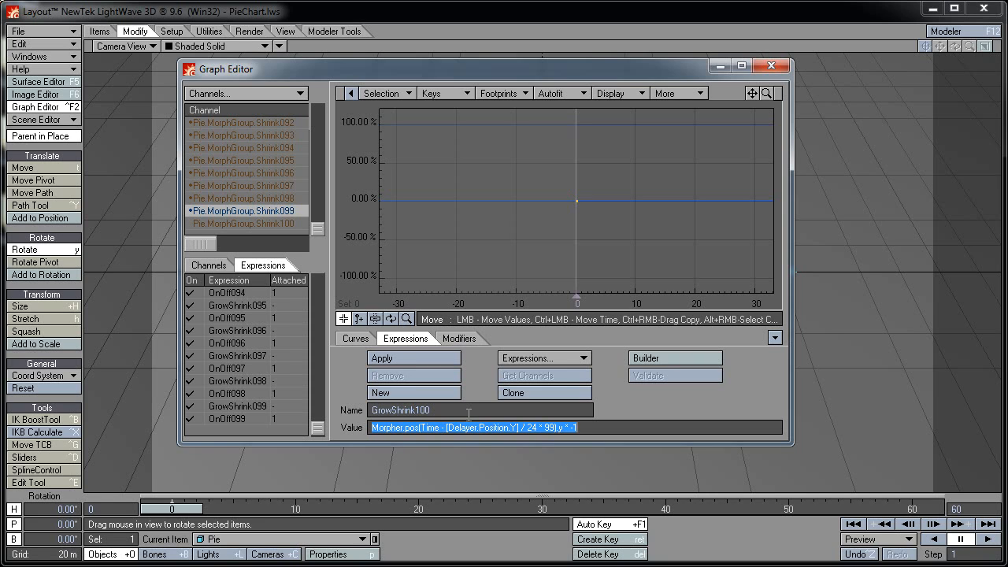
pyautogui.press('Left')
pyautogui.press('BackSpace')
pyautogui.press('BackSpace')
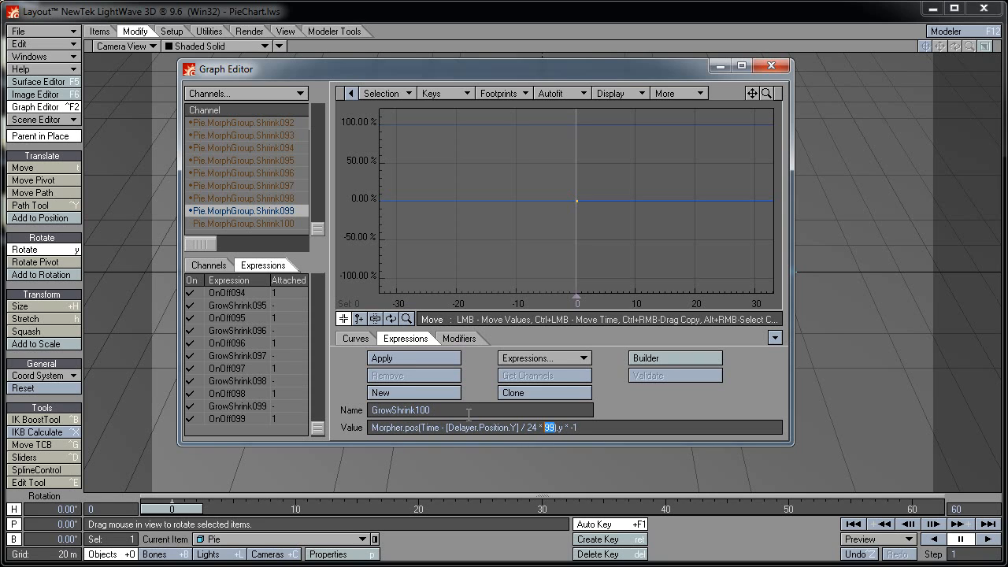
pyautogui.write('100')
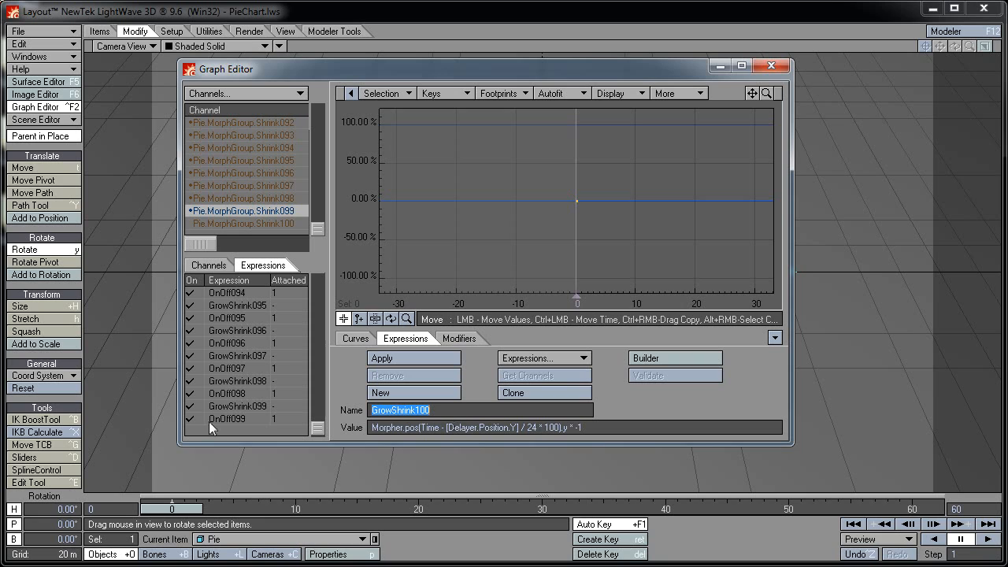
# Clone OnOff099 as OnOff100 referencing GrowShrink100 and apply it to Pie.MorphGroup.Shrink100
pyautogui.click(238, 416)
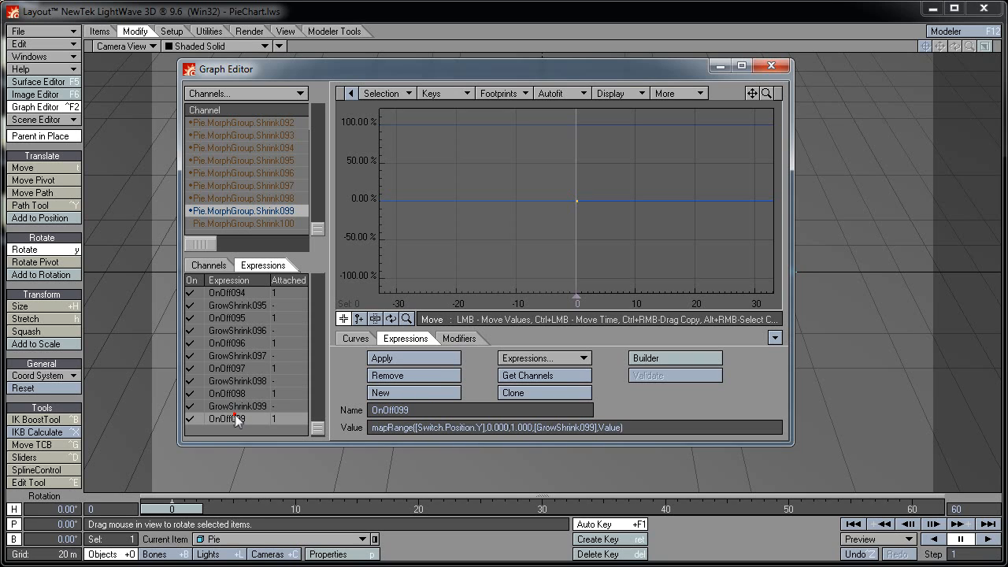
pyautogui.click(511, 392)
pyautogui.click(462, 410)
pyautogui.hotkey('shift', 'Left')
pyautogui.hotkey('shift', 'Left')
pyautogui.hotkey('shift', 'Left')
pyautogui.hotkey('shift', 'Left')
pyautogui.hotkey('shift', 'Left')
pyautogui.hotkey('shift', 'Left')
pyautogui.hotkey('shift', 'Left')
pyautogui.hotkey('shift', 'Left')
pyautogui.hotkey('shift', 'Left')
pyautogui.hotkey('shift', 'Left')
pyautogui.hotkey('shift', 'Left')
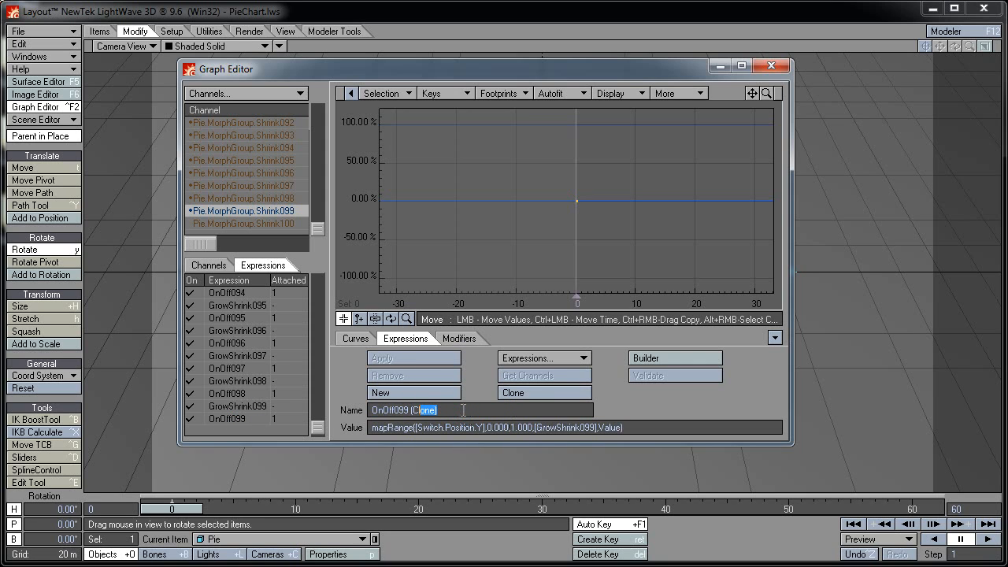
pyautogui.write('100')
pyautogui.press('Tab')
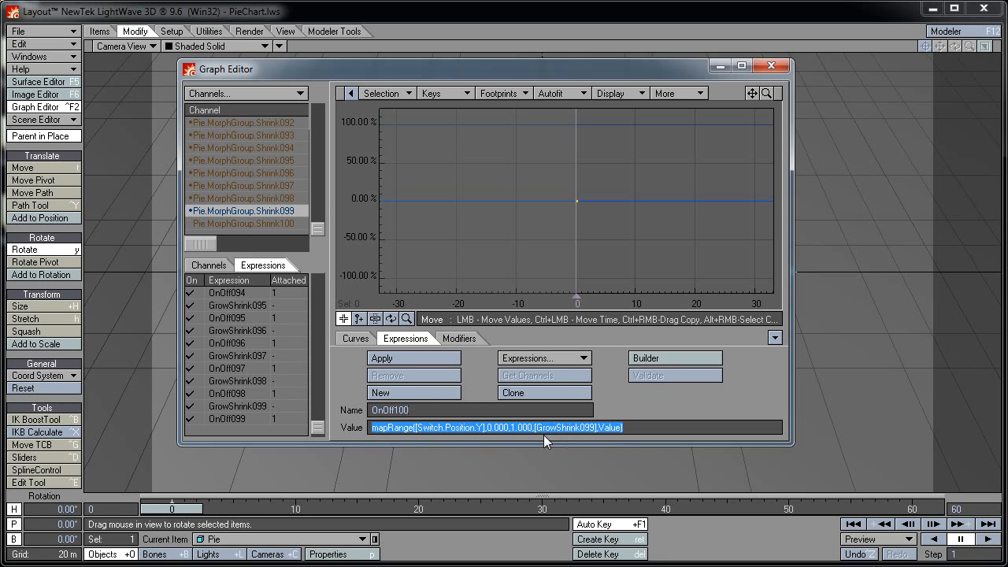
pyautogui.click(590, 428)
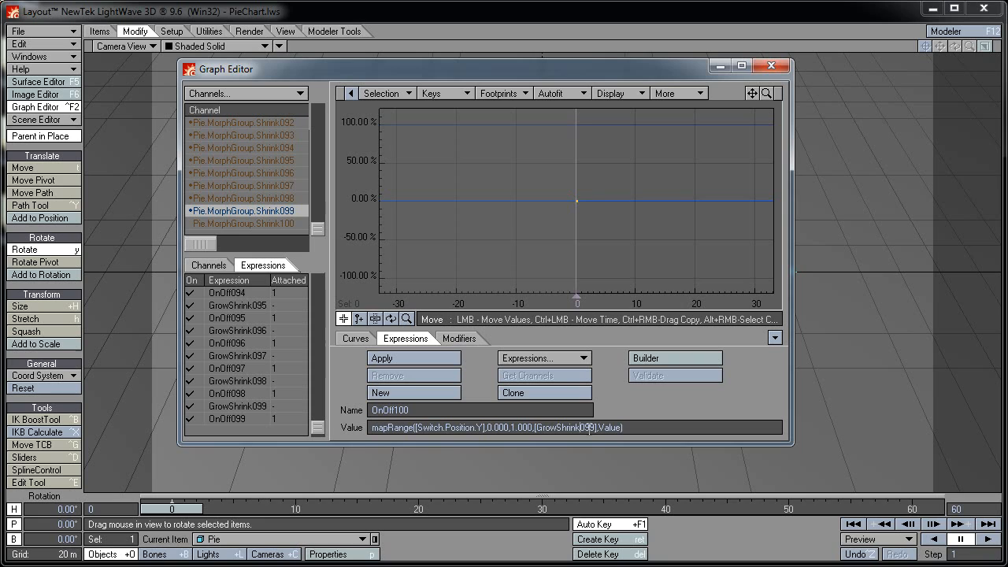
pyautogui.write('100')
pyautogui.press('Tab')
pyautogui.click(279, 224)
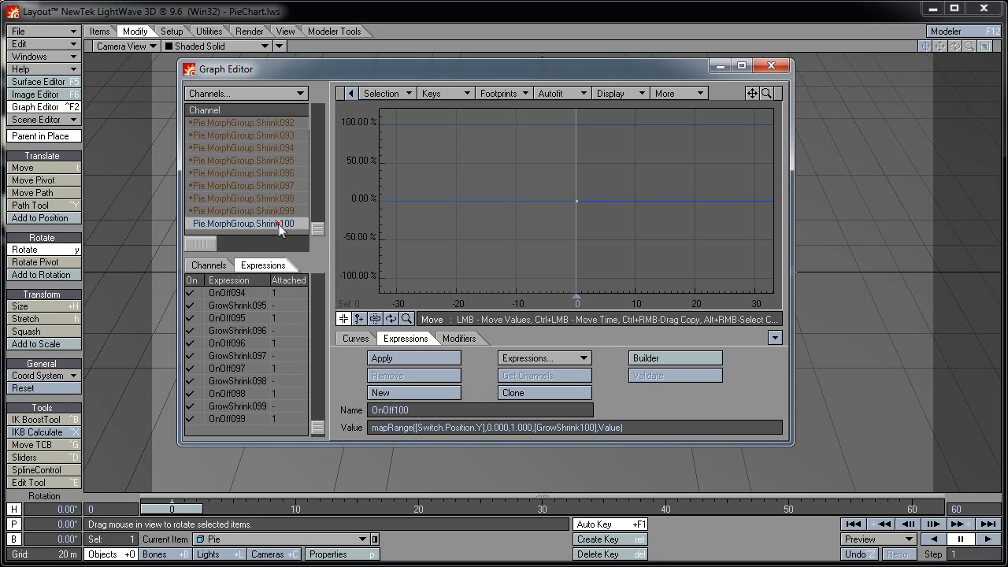
pyautogui.click(385, 359)
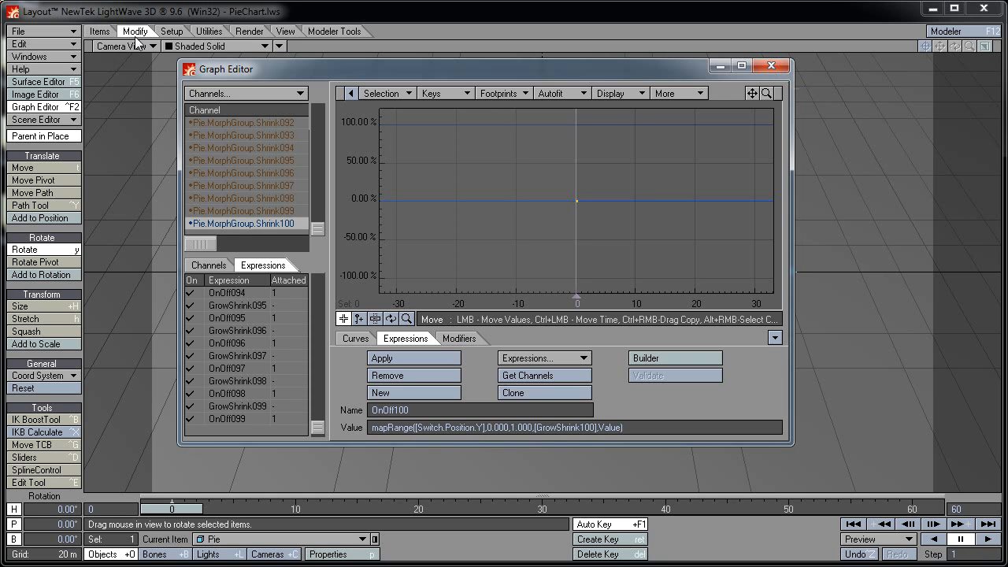
# Save the scene over the existing PieChart.lws and close the Graph Editor
pyautogui.click(46, 32)
pyautogui.moveTo(63, 51)
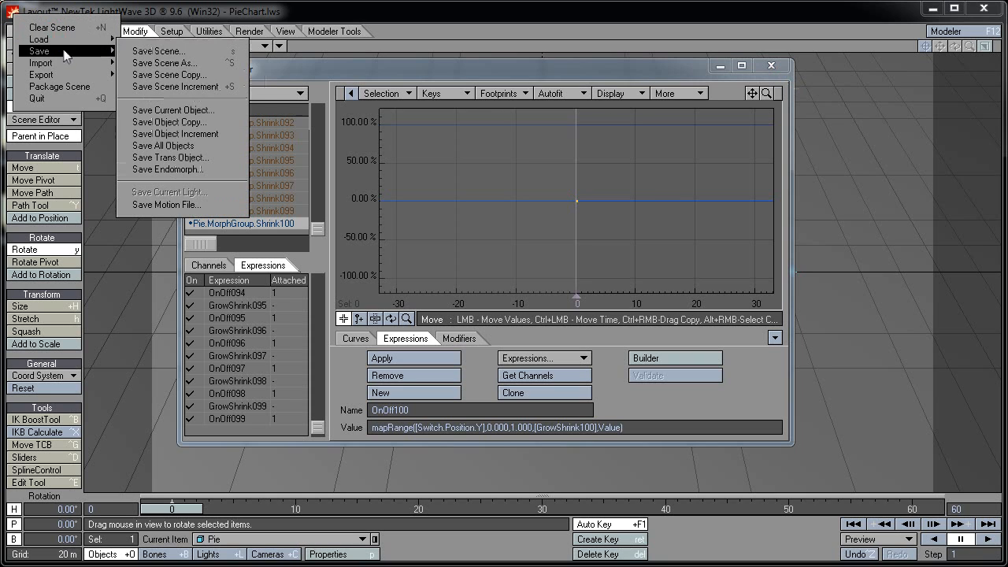
pyautogui.click(122, 52)
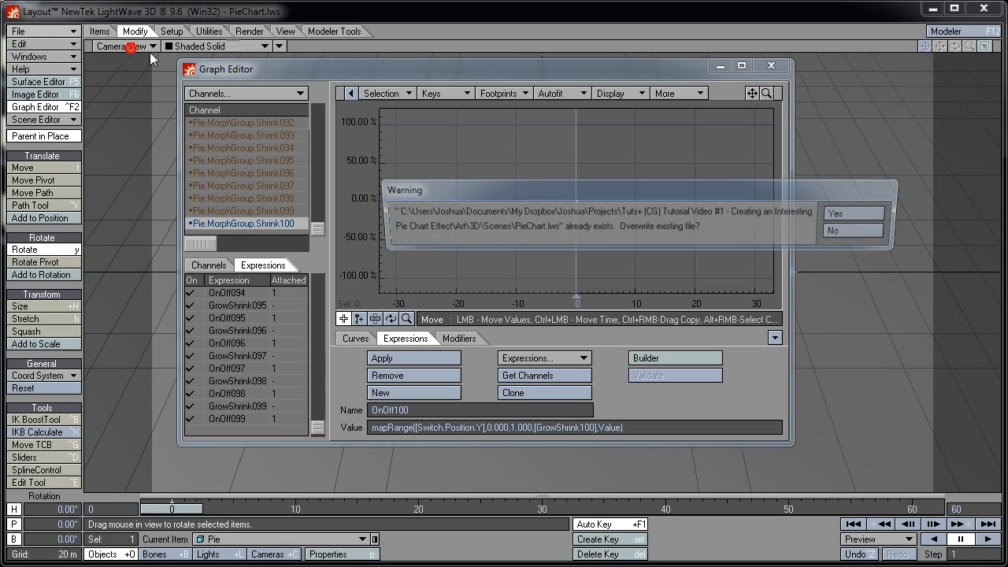
pyautogui.click(841, 214)
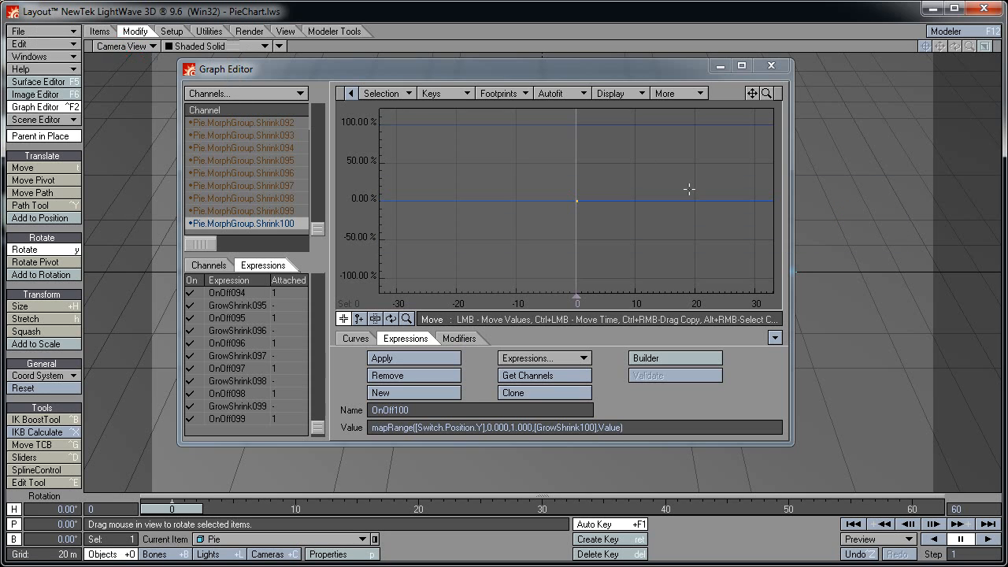
pyautogui.click(777, 63)
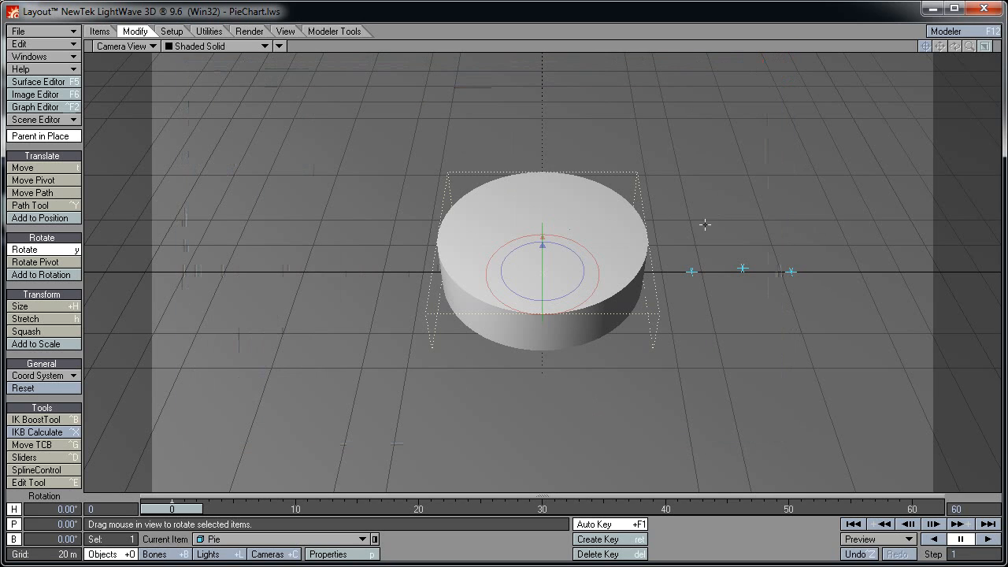
# Move the Delayer null to Y 2 m, then select Morpher and scrub to frame 17
pyautogui.click(743, 269)
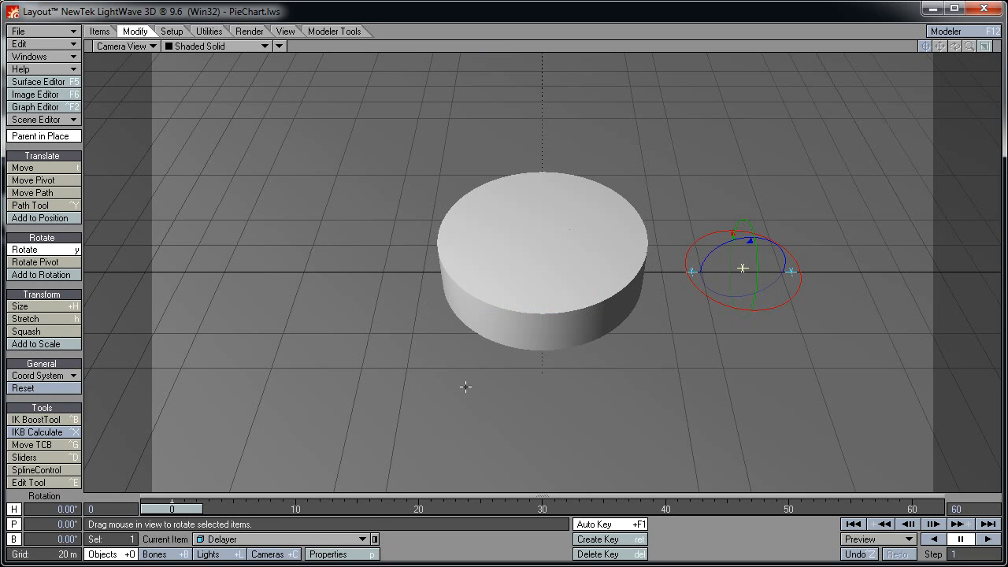
pyautogui.press('t')
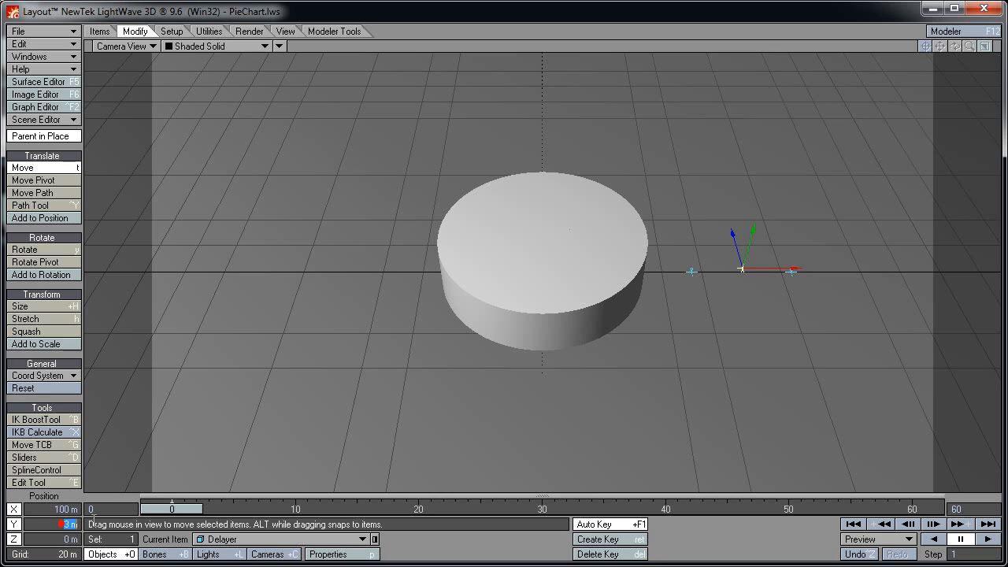
pyautogui.write('2')
pyautogui.press('Return')
pyautogui.click(690, 272)
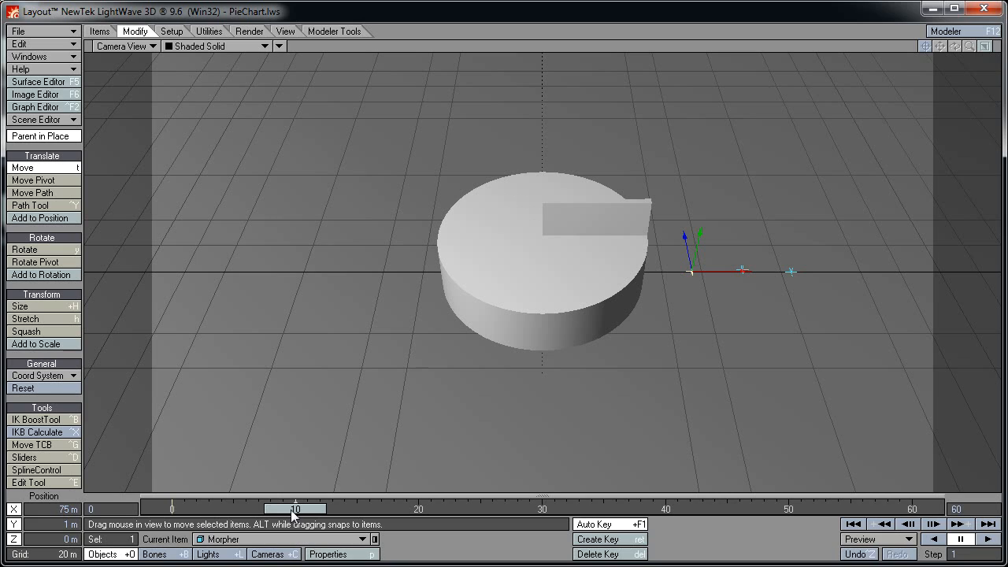
pyautogui.moveTo(291, 511); pyautogui.dragTo(171, 511)
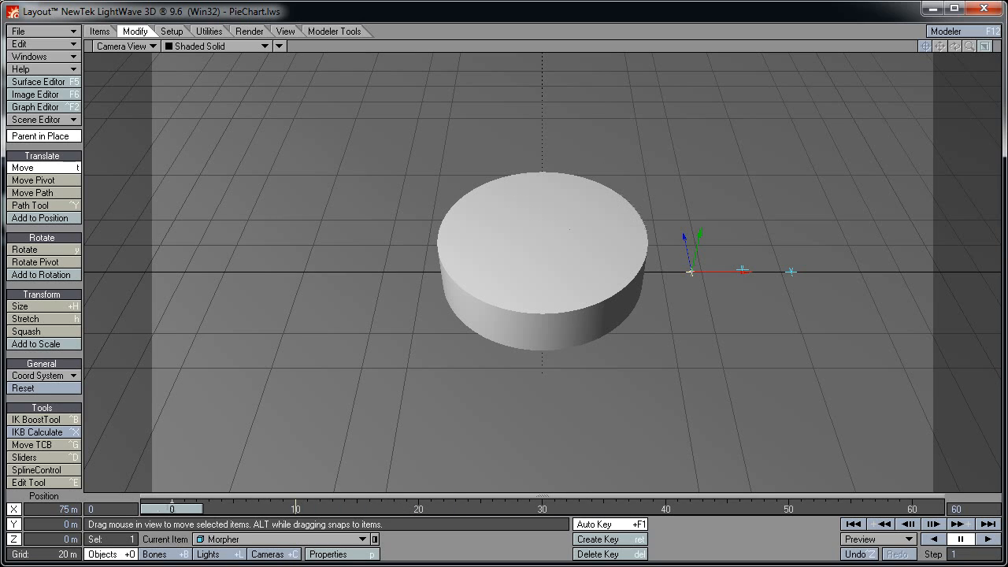
# Turn the Pie to 180° heading, preview at frame 15, then reset heading to 0°
pyautogui.click(276, 538)
pyautogui.click(275, 525)
pyautogui.press('y')
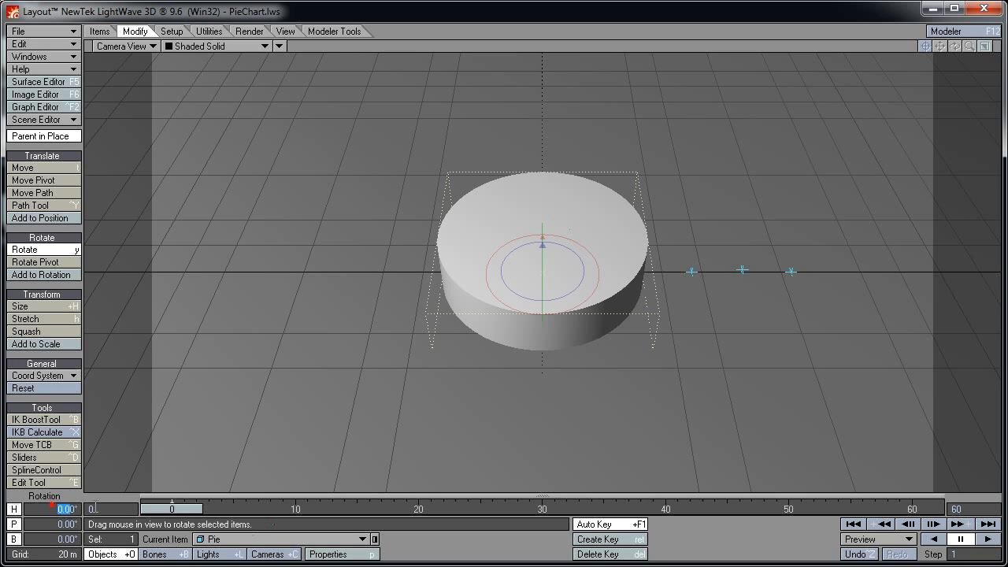
pyautogui.write('180')
pyautogui.press('Return')
pyautogui.moveTo(172, 510)
pyautogui.mouseDown()
pyautogui.moveTo(850, 510)
pyautogui.moveTo(171, 510)
pyautogui.mouseUp()
pyautogui.click(42, 510)
pyautogui.write('0')
pyautogui.press('Return')
# Set the Delayer null's Y position back to 0 m
pyautogui.click(744, 269)
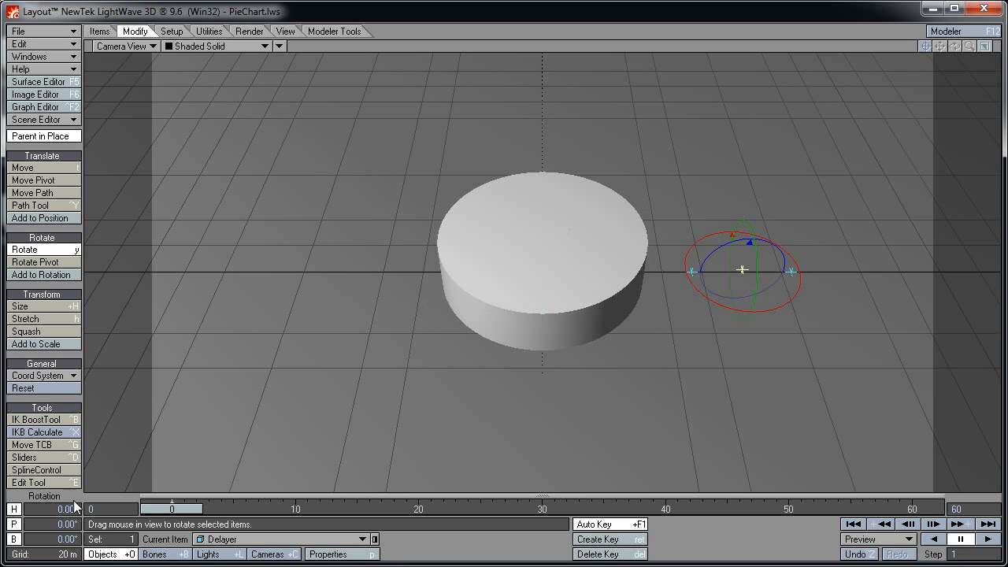
pyautogui.press('t')
pyautogui.click(54, 523)
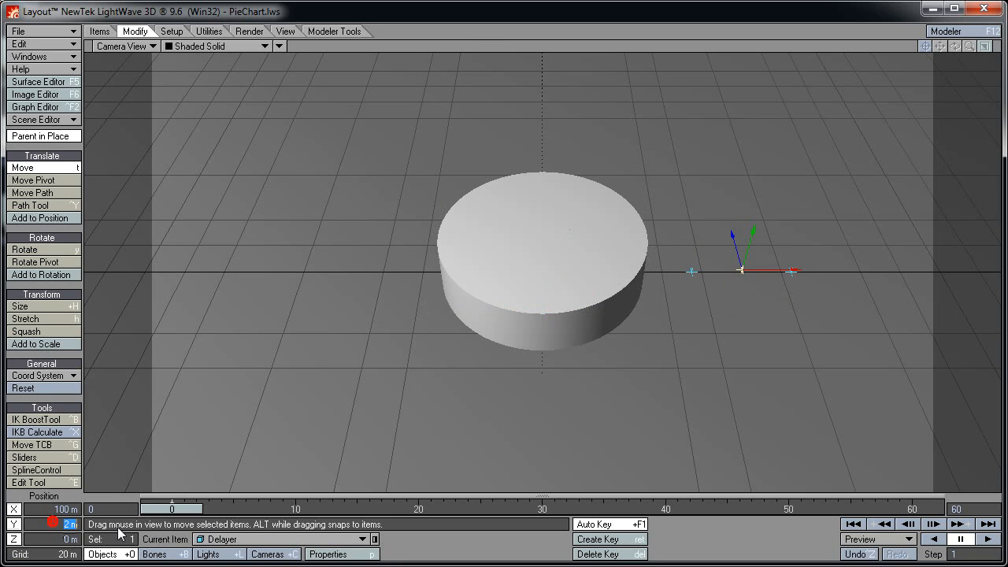
pyautogui.write('0')
pyautogui.press('Return')
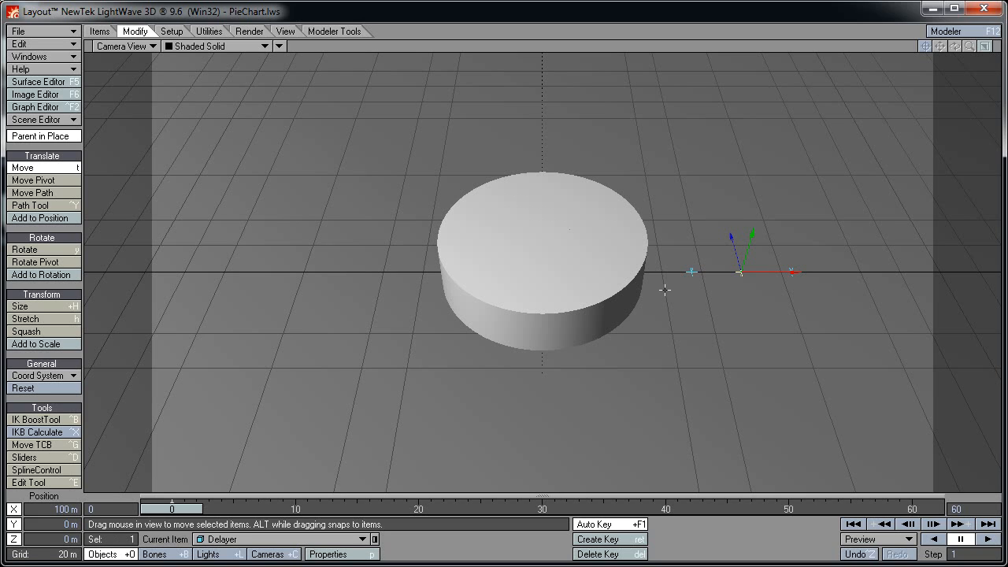
# Select Morpher, check the pie at frame 10, dismiss the delete-key prompt, and return to frame 0
pyautogui.click(691, 272)
pyautogui.moveTo(183, 509); pyautogui.dragTo(306, 508)
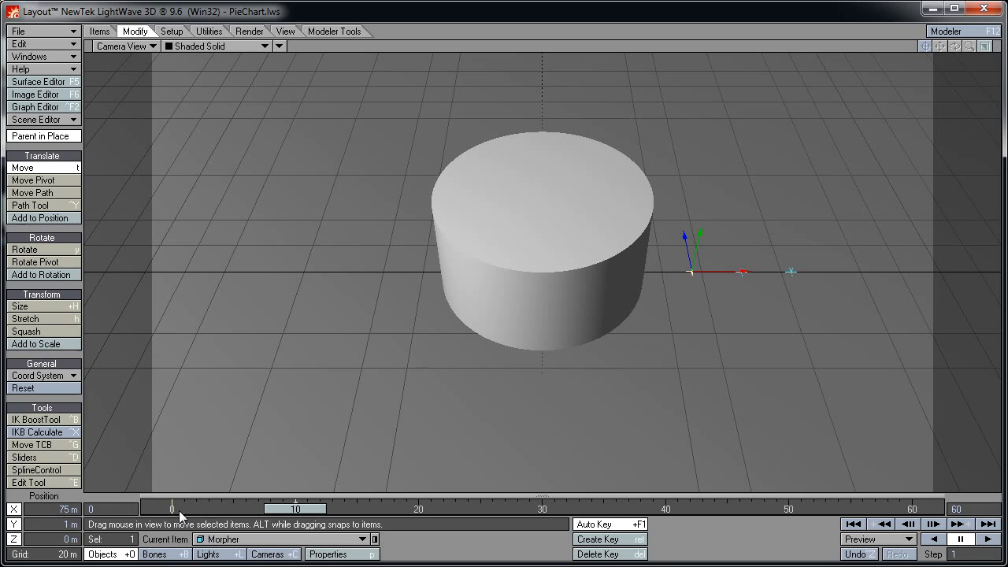
pyautogui.press('Delete')
pyautogui.press('Return')
pyautogui.moveTo(242, 510); pyautogui.dragTo(172, 510)
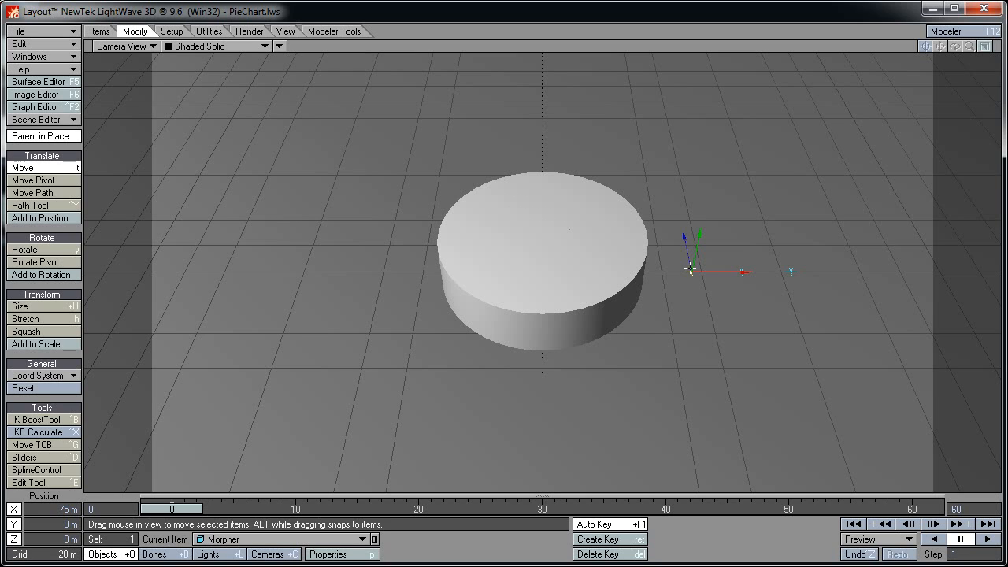
# Add a new null object named 'Controller' to the scene
pyautogui.click(101, 32)
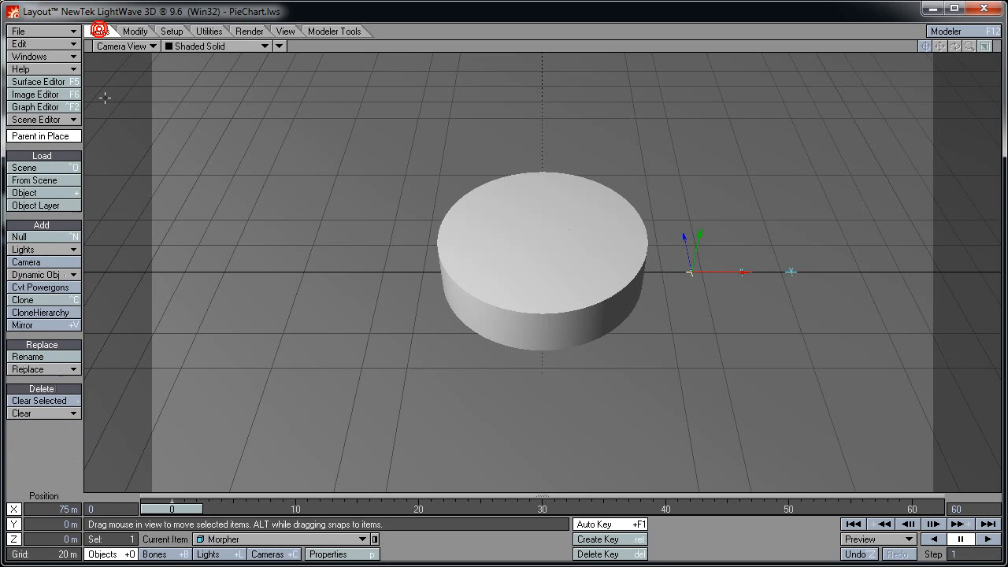
pyautogui.click(24, 236)
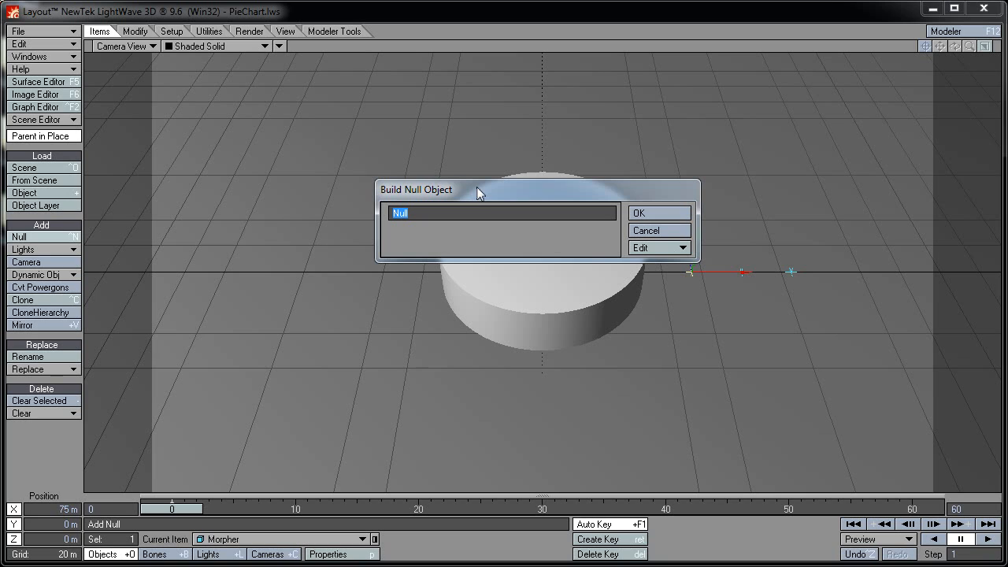
pyautogui.write('Controller')
pyautogui.press('Return')
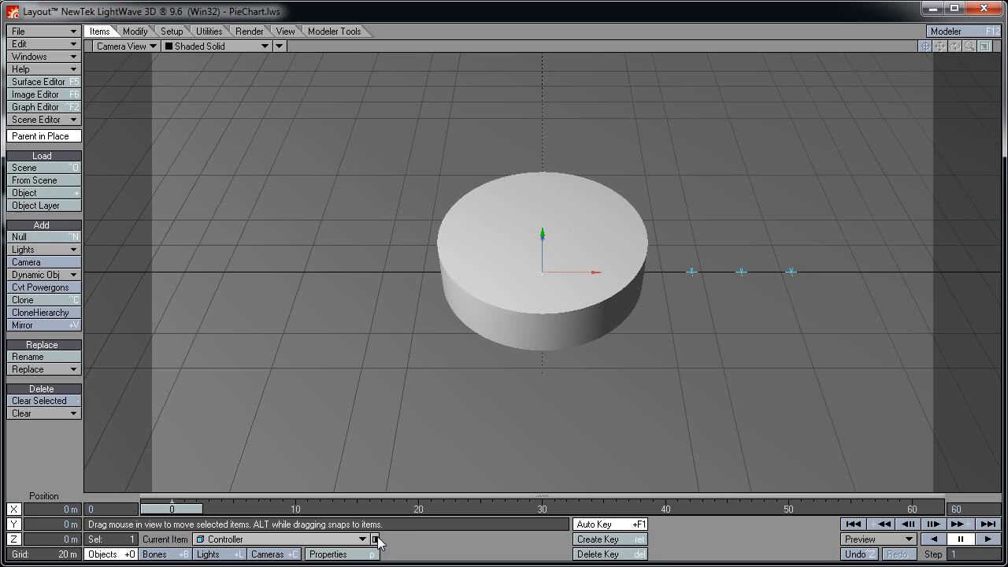
# Add a Sliders custom object to the Controller null's geometry properties
pyautogui.click(358, 554)
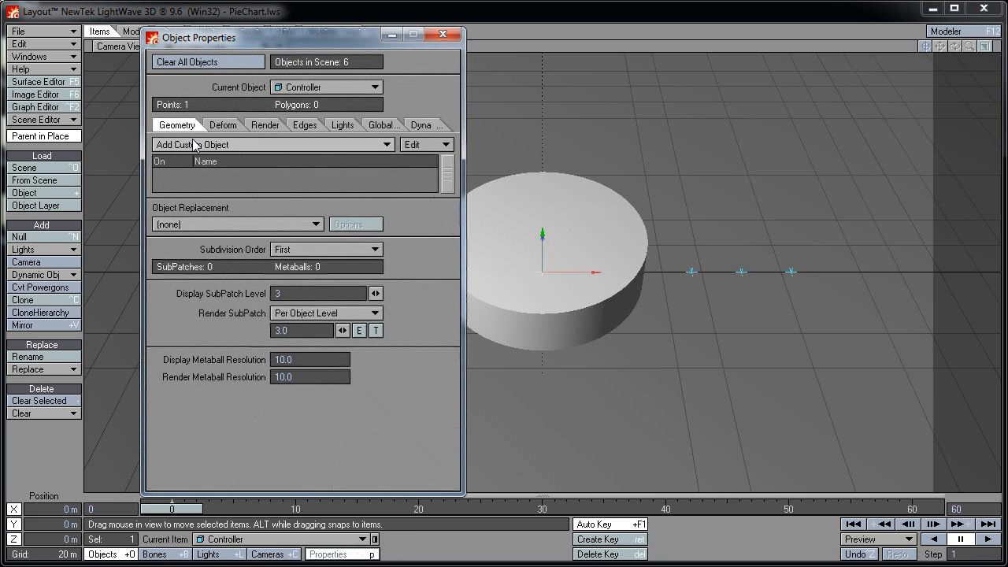
pyautogui.click(234, 146)
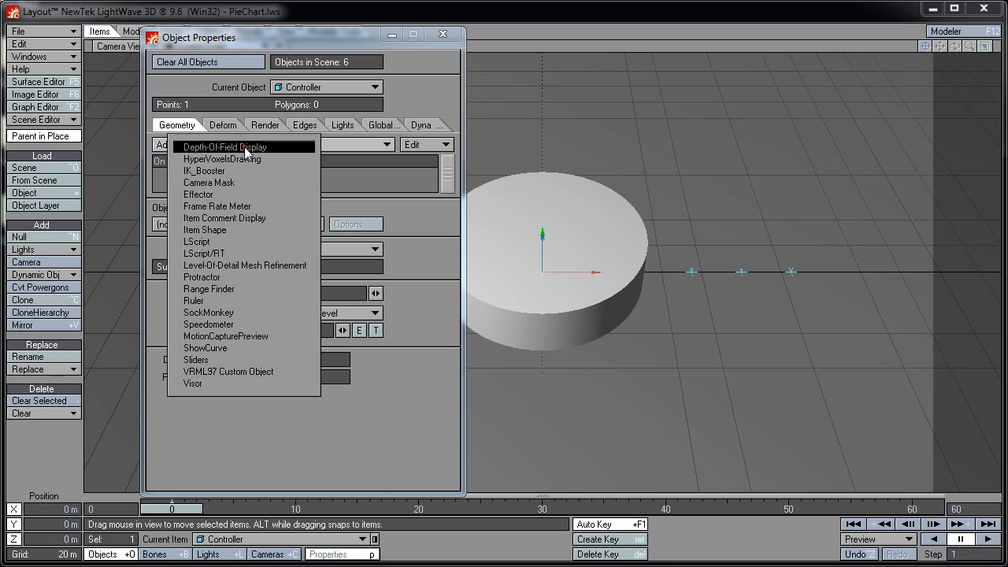
pyautogui.click(228, 359)
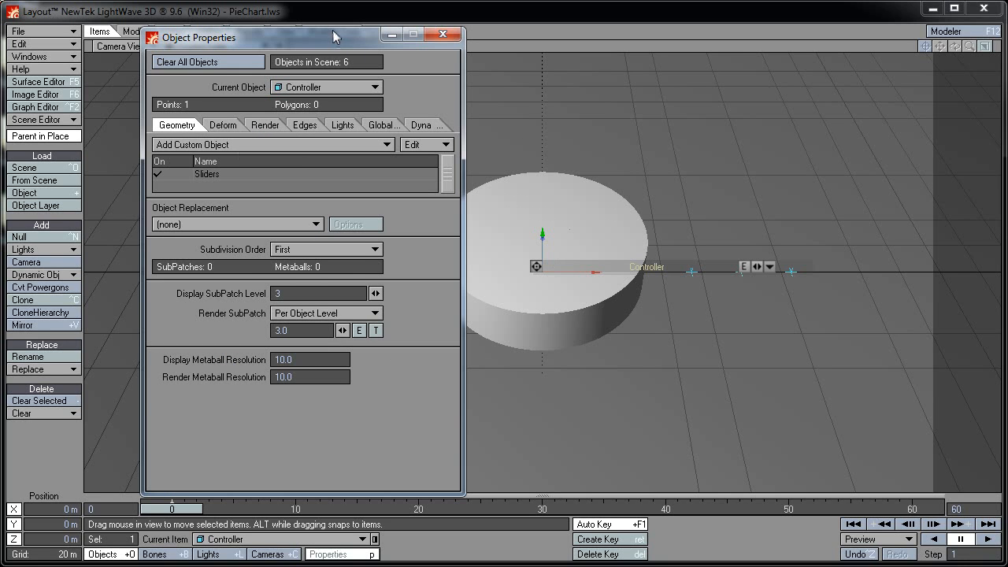
# Add Morpher's Position.Y as a slider with range -1.0 to 1.0, labelled 'Morpher'
pyautogui.doubleClick(222, 174)
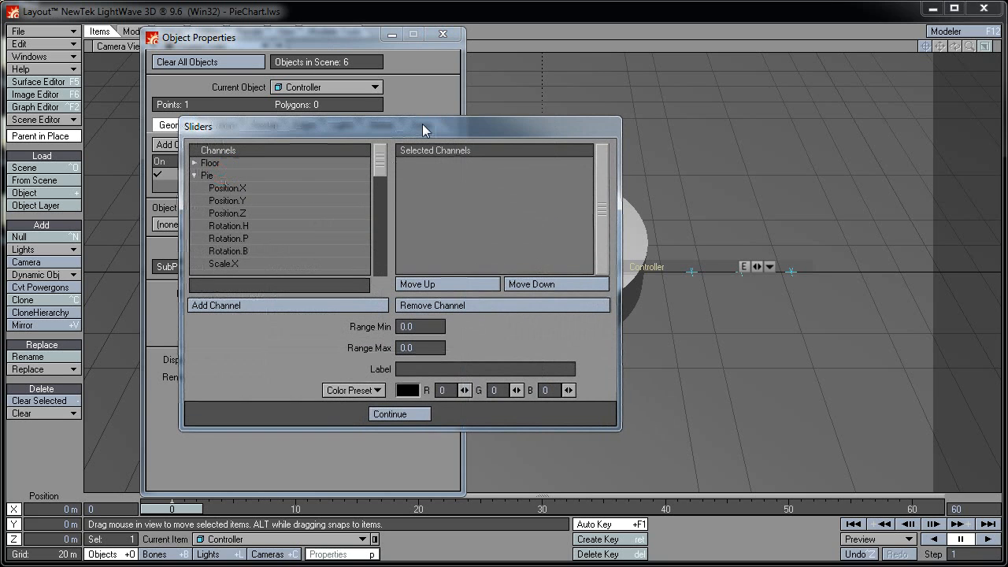
pyautogui.moveTo(422, 123); pyautogui.dragTo(326, 118)
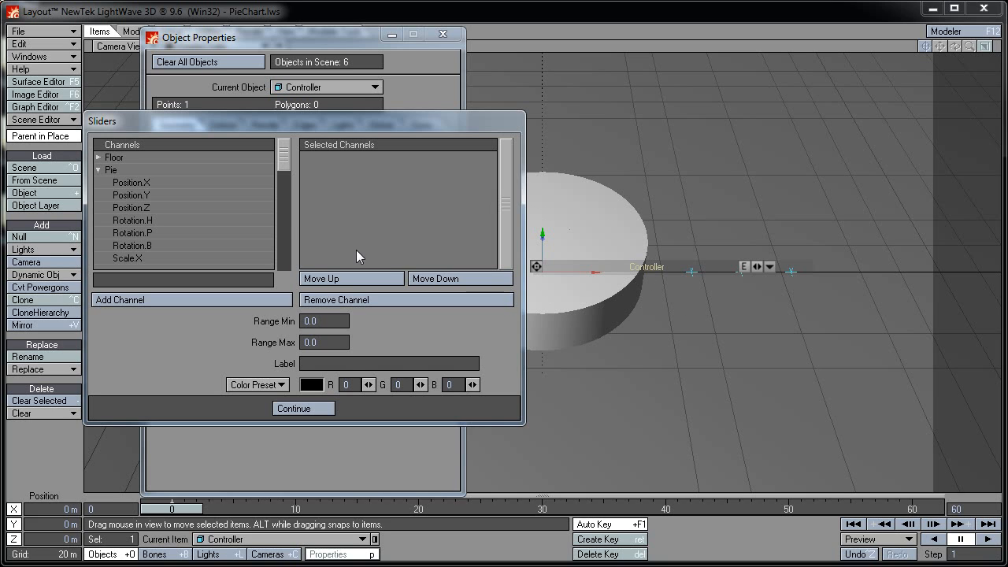
pyautogui.click(97, 170)
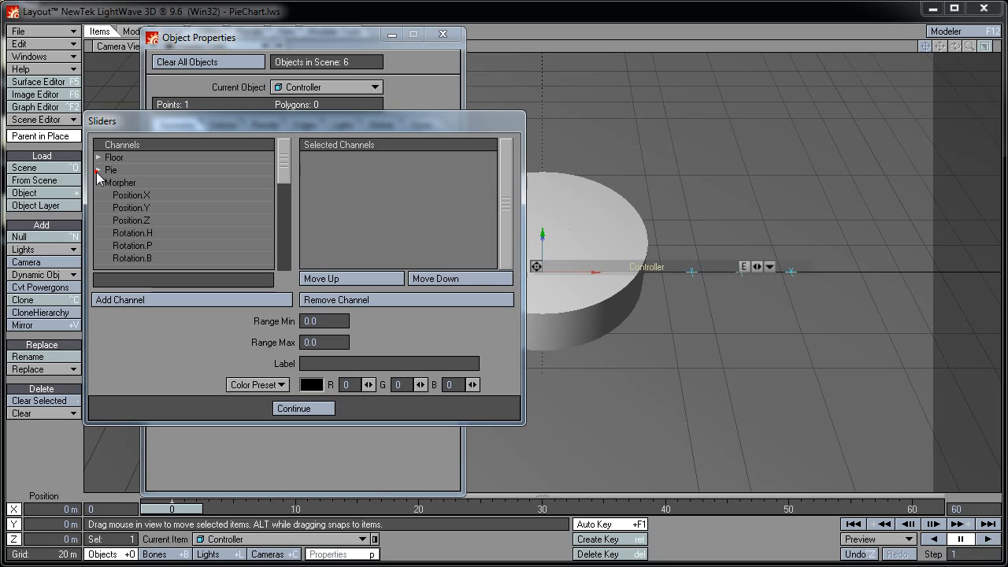
pyautogui.click(145, 209)
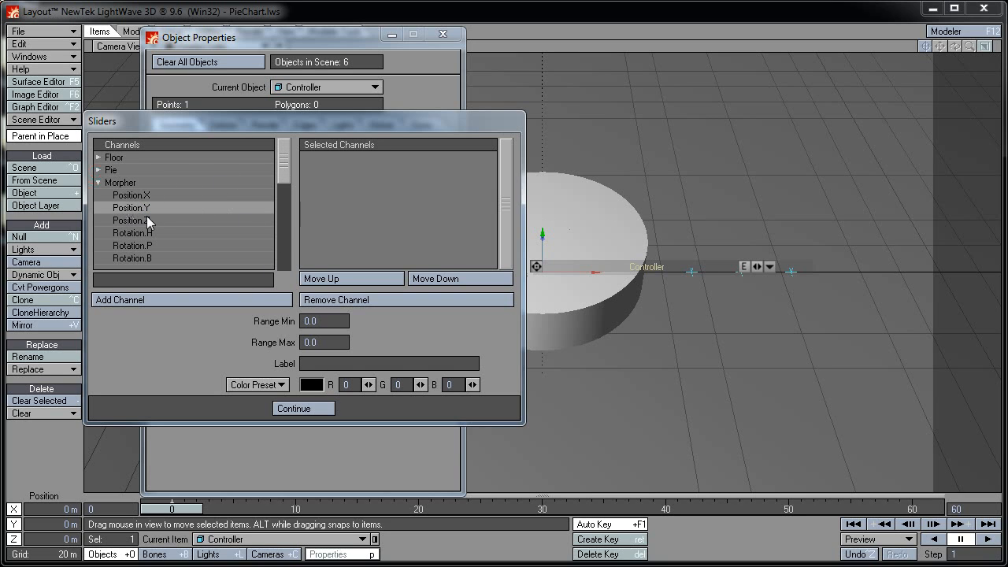
pyautogui.click(222, 300)
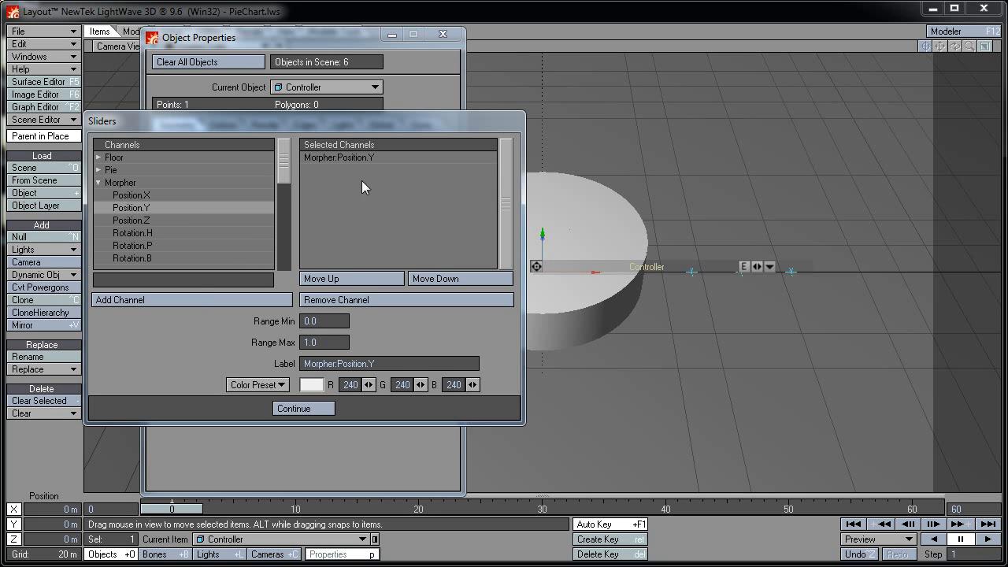
pyautogui.doubleClick(330, 320)
pyautogui.write('-1')
pyautogui.press('Tab')
pyautogui.doubleClick(386, 364)
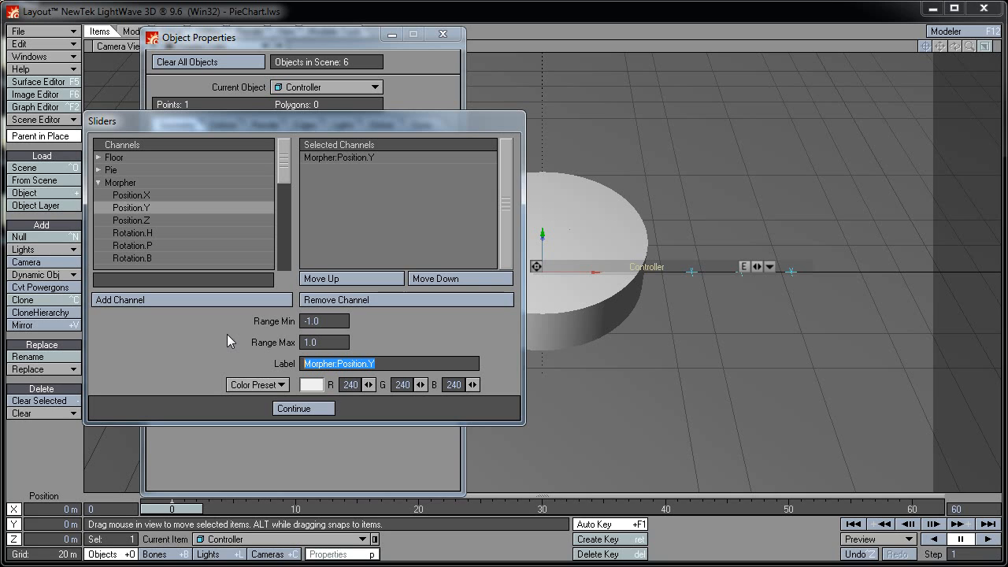
pyautogui.write('Morpher')
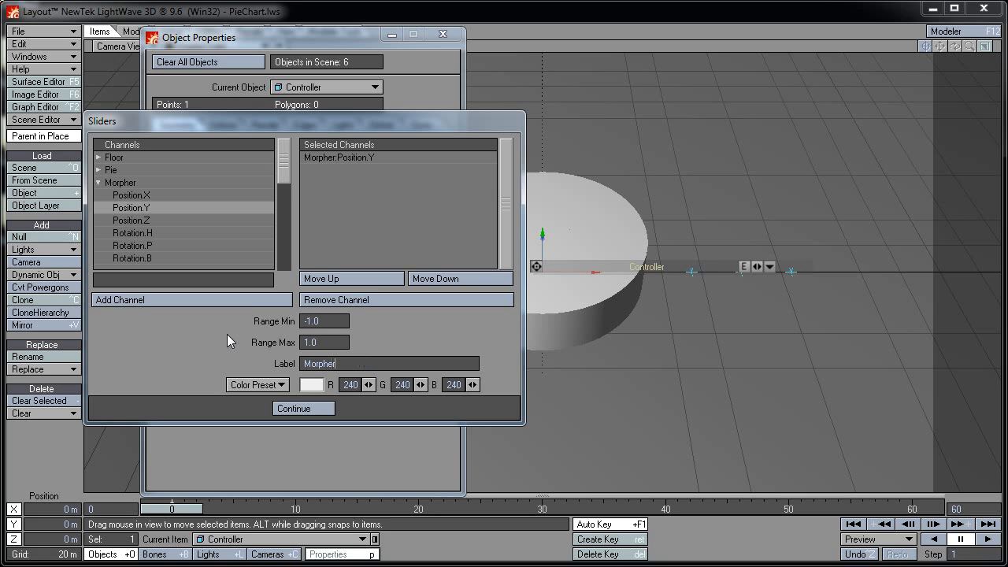
# Add Delayer's Position.Y as a slider with Range Max 10, labelled 'Delayer'
pyautogui.click(125, 182)
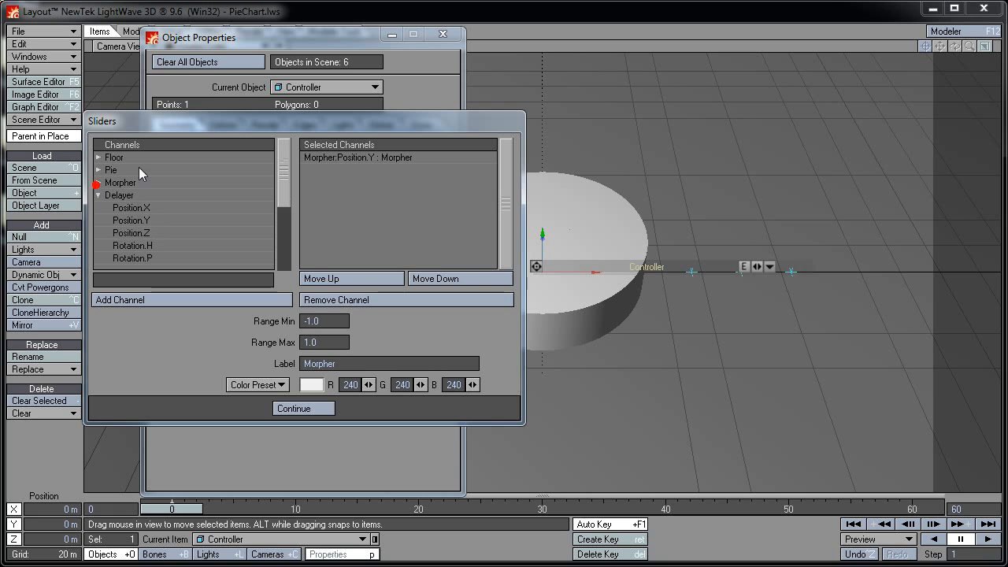
pyautogui.click(143, 221)
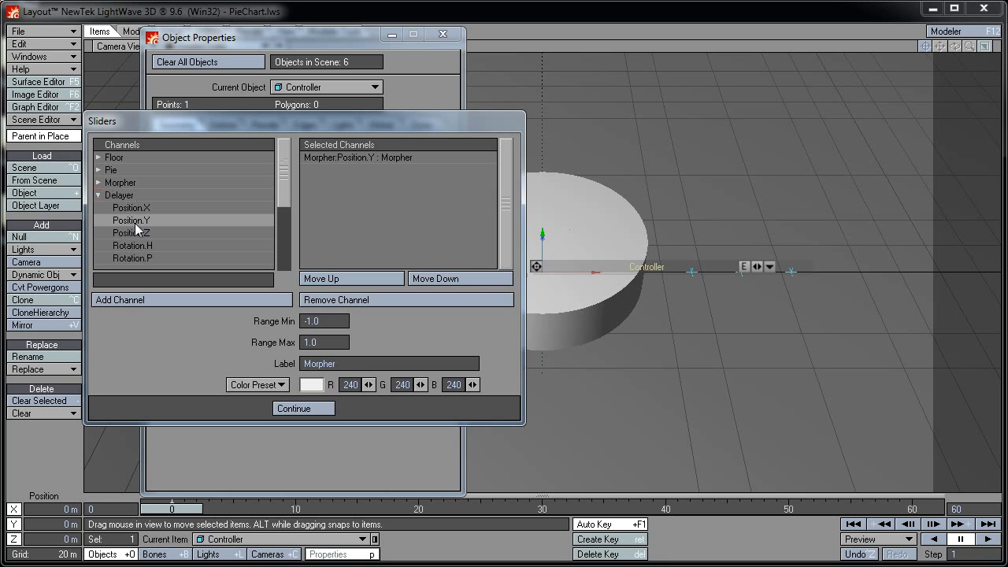
pyautogui.click(224, 298)
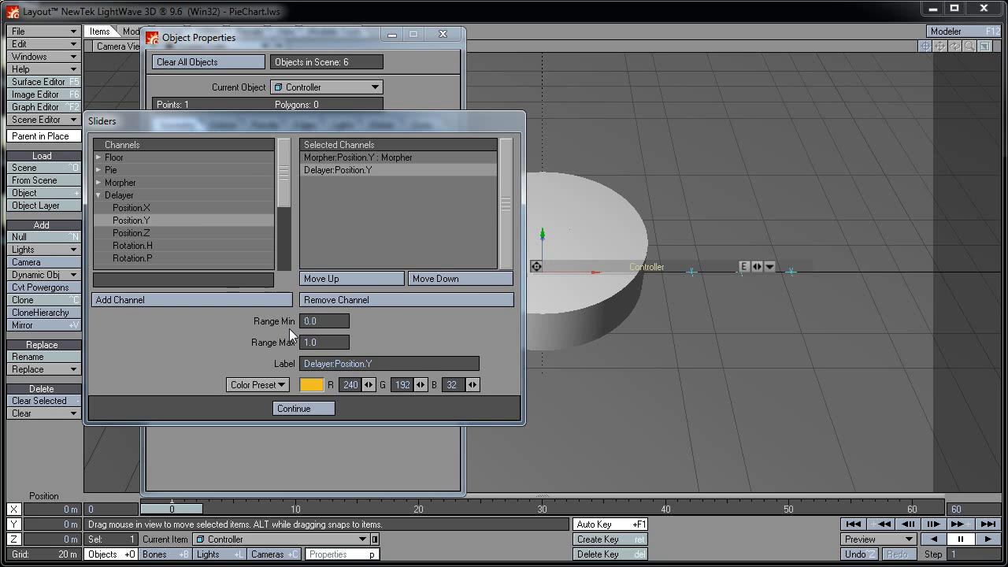
pyautogui.click(333, 341)
pyautogui.moveTo(332, 341); pyautogui.dragTo(287, 343)
pyautogui.write('10')
pyautogui.moveTo(389, 363); pyautogui.dragTo(301, 366)
pyautogui.write('Delayer')
pyautogui.press('Tab')
# Add Switch's Position.Y as a slider labelled Switch and confirm the three channels
pyautogui.click(98, 195)
pyautogui.click(98, 208)
pyautogui.click(131, 232)
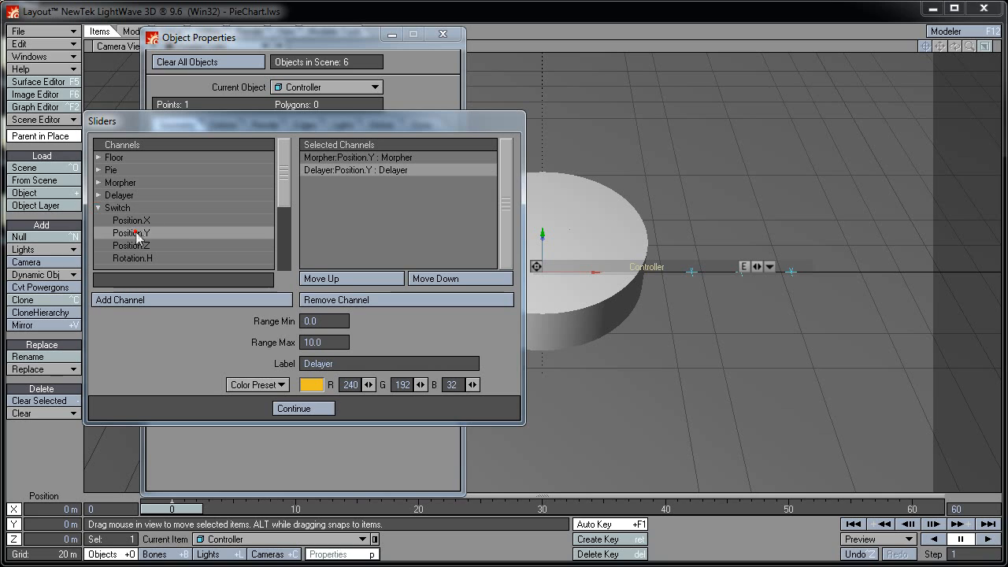
pyautogui.click(220, 299)
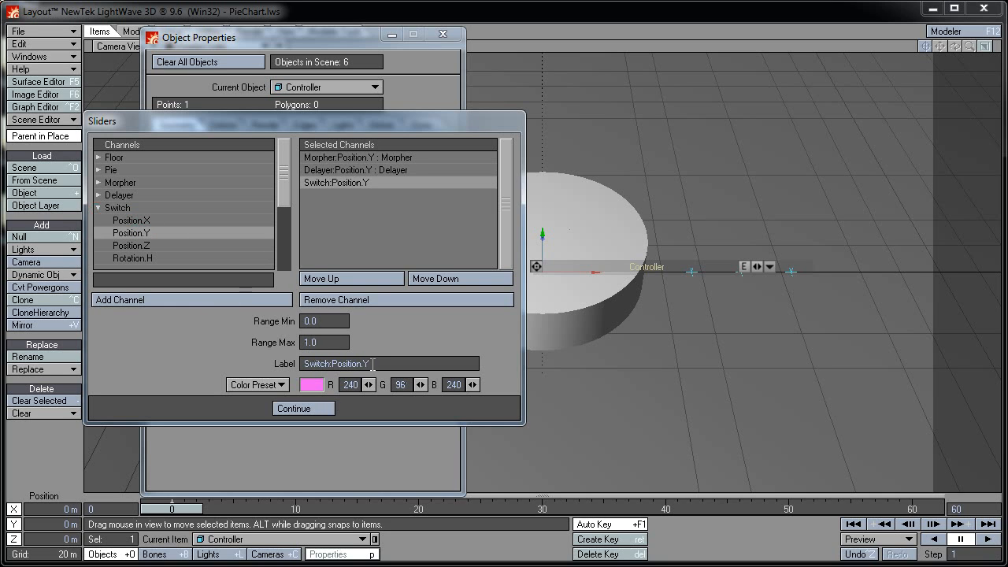
pyautogui.moveTo(372, 364); pyautogui.dragTo(253, 360)
pyautogui.write('Switch')
pyautogui.click(302, 409)
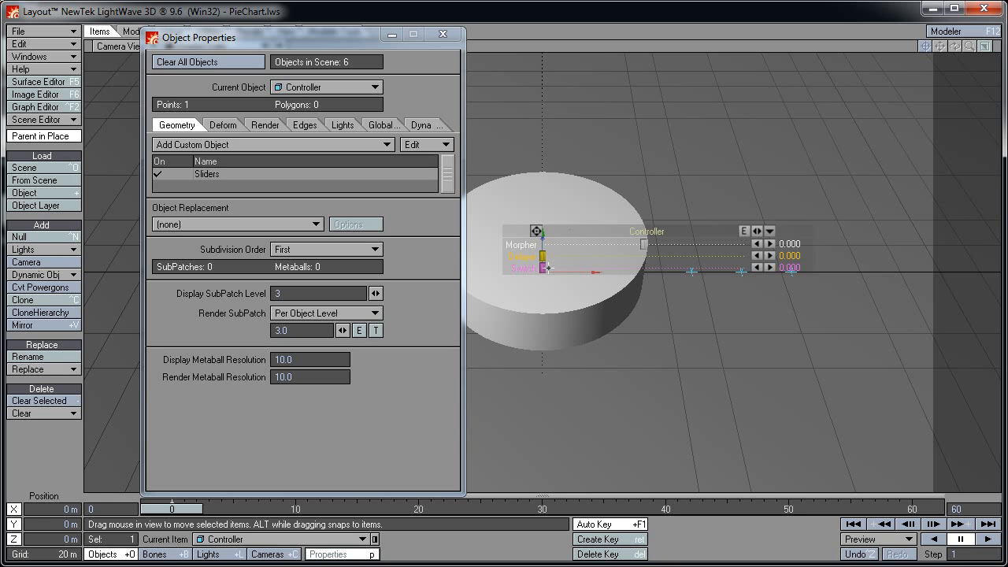
# Activate the Sliders tool and move the Controller's slider panel above the pie
pyautogui.click(444, 34)
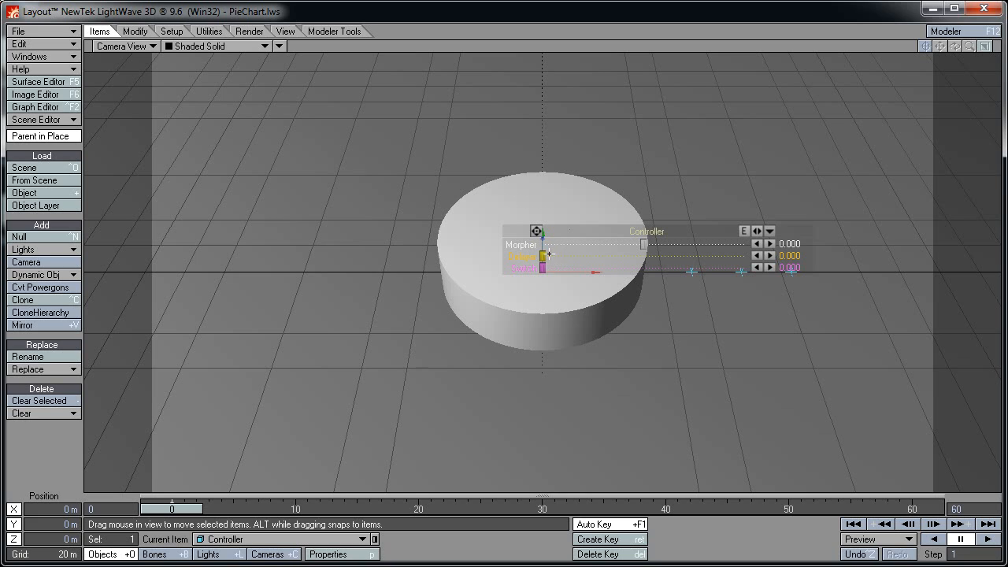
pyautogui.click(133, 31)
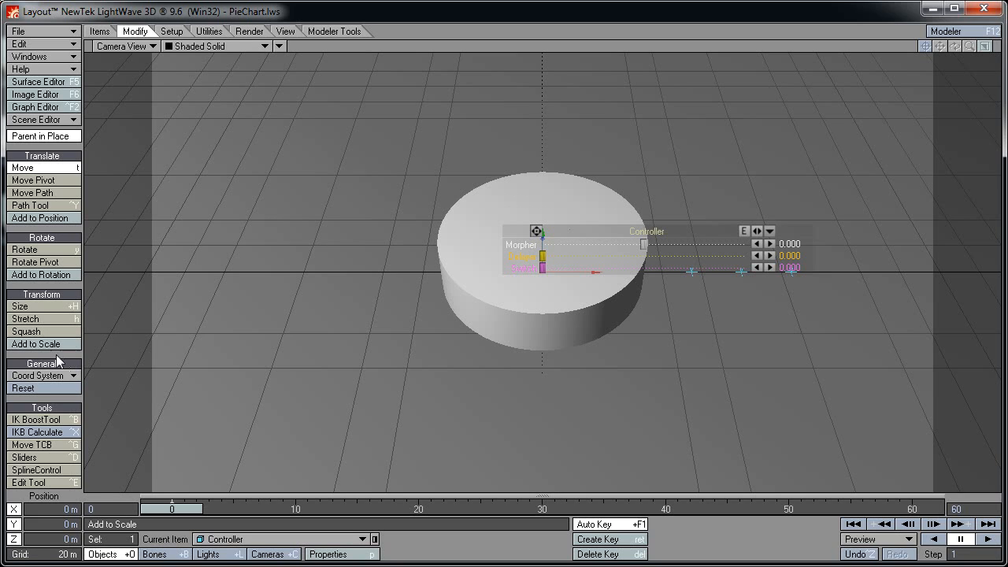
pyautogui.click(47, 459)
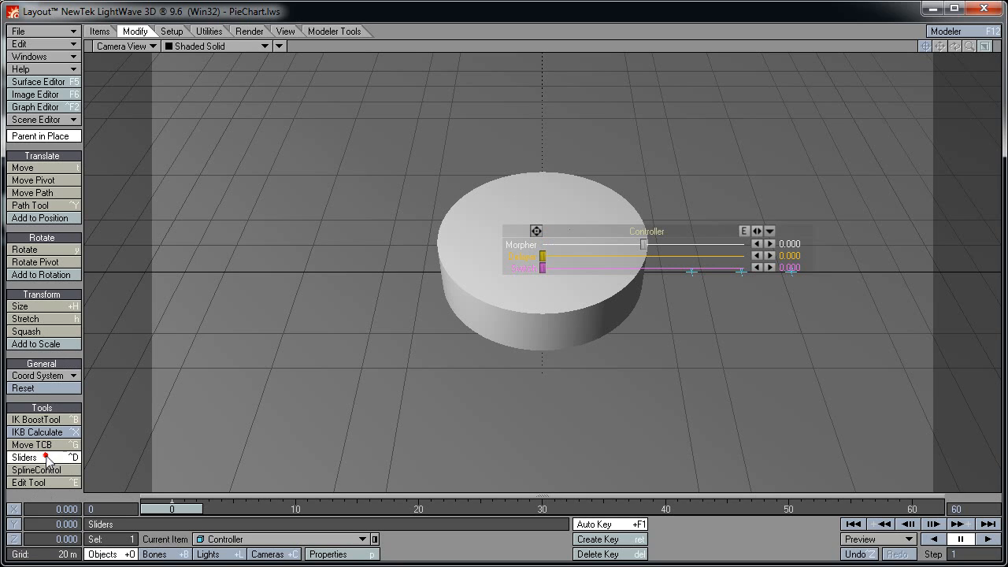
pyautogui.moveTo(536, 231); pyautogui.dragTo(381, 74)
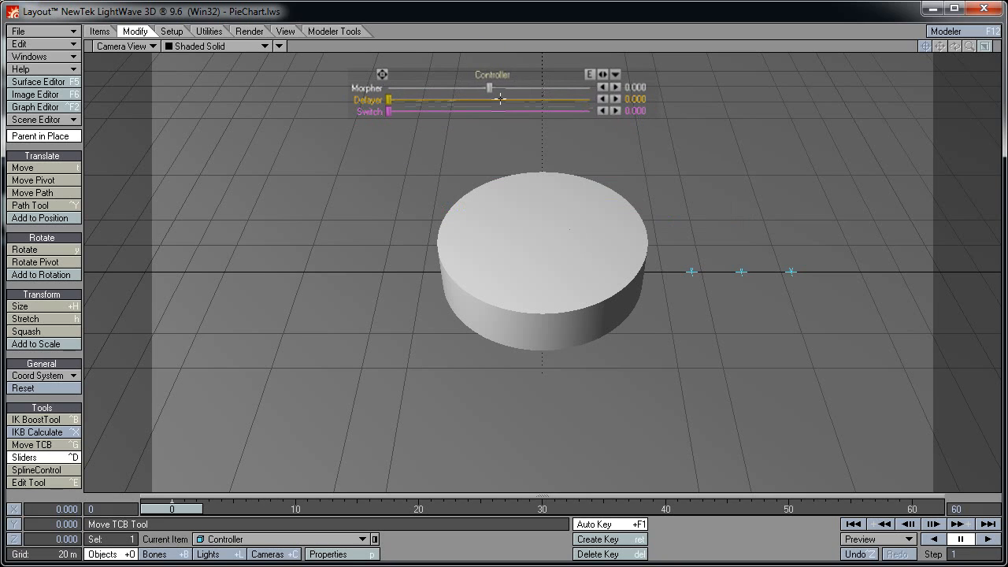
# Test the Morpher and Delayer sliders on the pie, bringing Morpher back toward zero
pyautogui.moveTo(489, 87)
pyautogui.mouseDown()
pyautogui.moveTo(507, 88)
pyautogui.moveTo(441, 88)
pyautogui.moveTo(522, 87)
pyautogui.moveTo(461, 87)
pyautogui.moveTo(495, 87)
pyautogui.mouseUp()
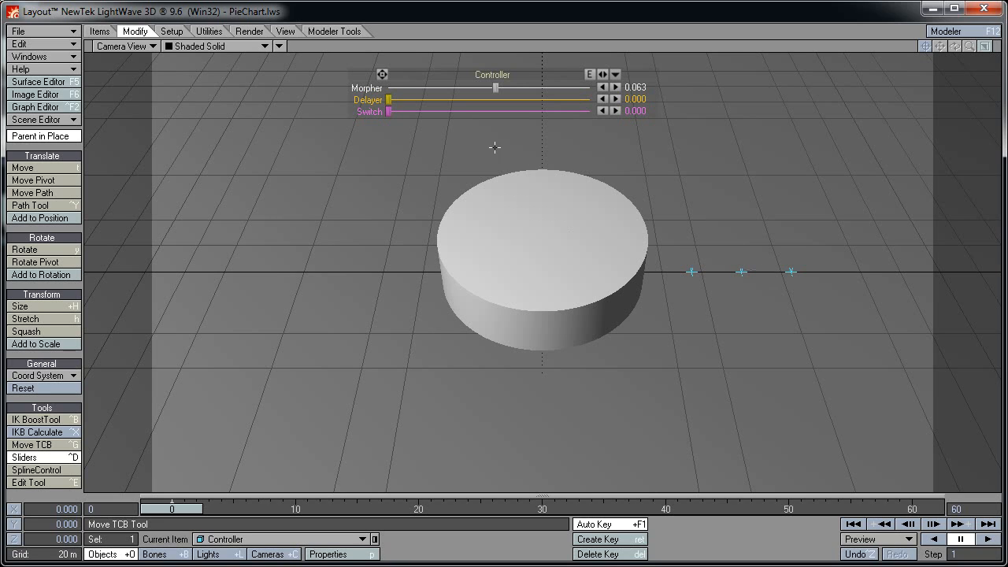
pyautogui.moveTo(388, 99)
pyautogui.mouseDown()
pyautogui.moveTo(524, 87)
pyautogui.moveTo(428, 99)
pyautogui.moveTo(476, 88)
pyautogui.mouseUp()
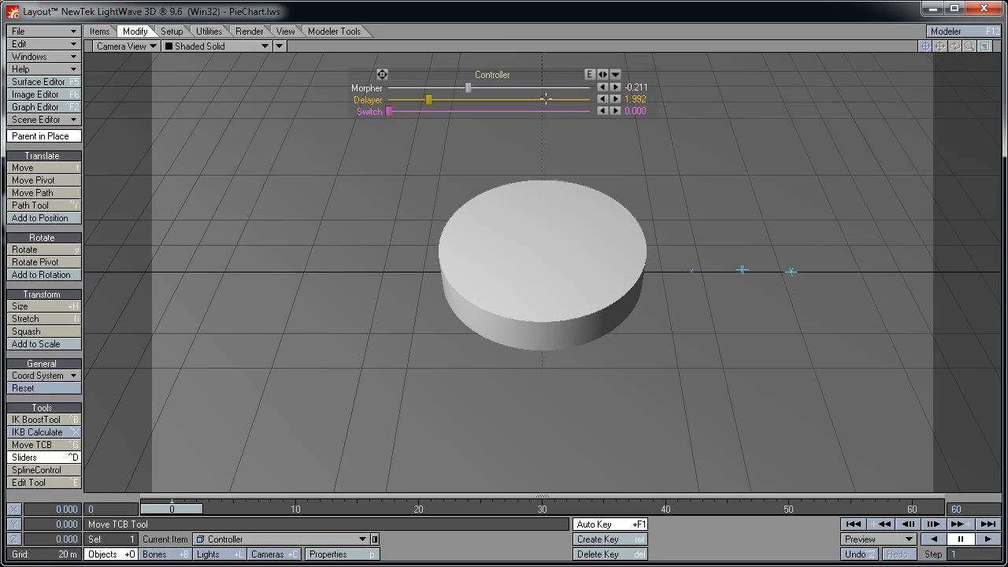
pyautogui.moveTo(468, 89); pyautogui.dragTo(489, 87)
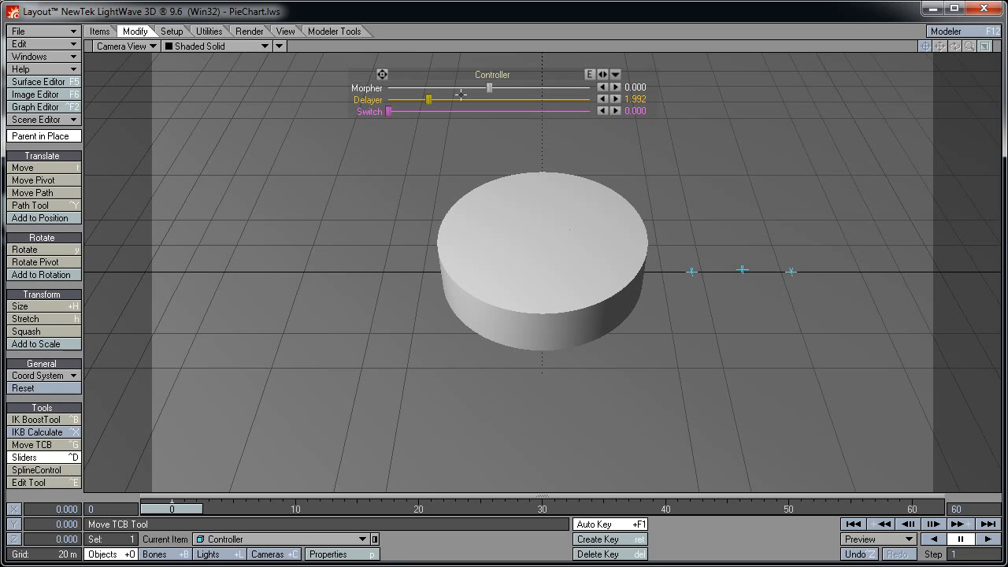
# At frame 10 set Morpher to 1.000, check the morph at frame 4, and reset Delayer to 0.000
pyautogui.moveTo(190, 508); pyautogui.dragTo(314, 508)
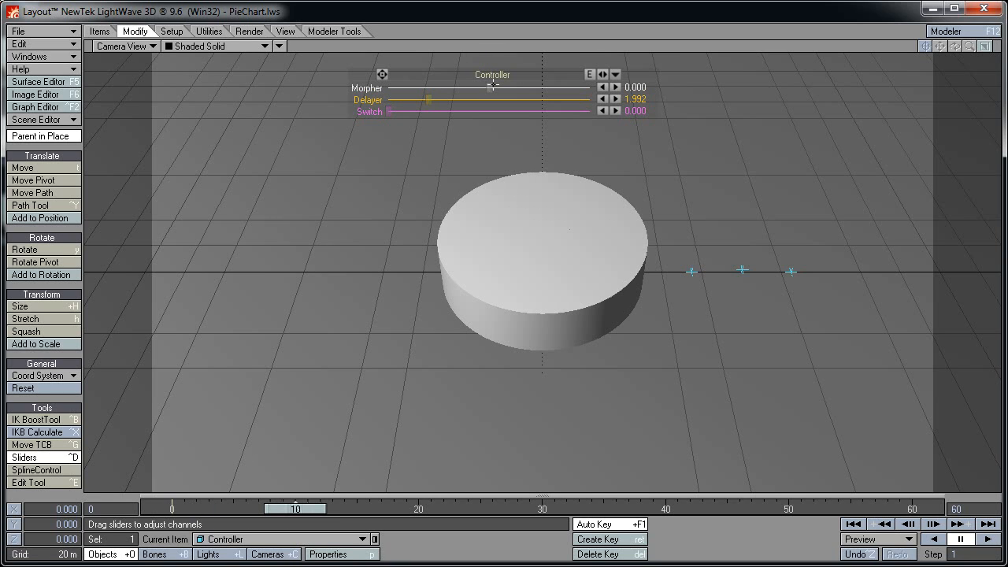
pyautogui.moveTo(491, 87); pyautogui.dragTo(590, 88)
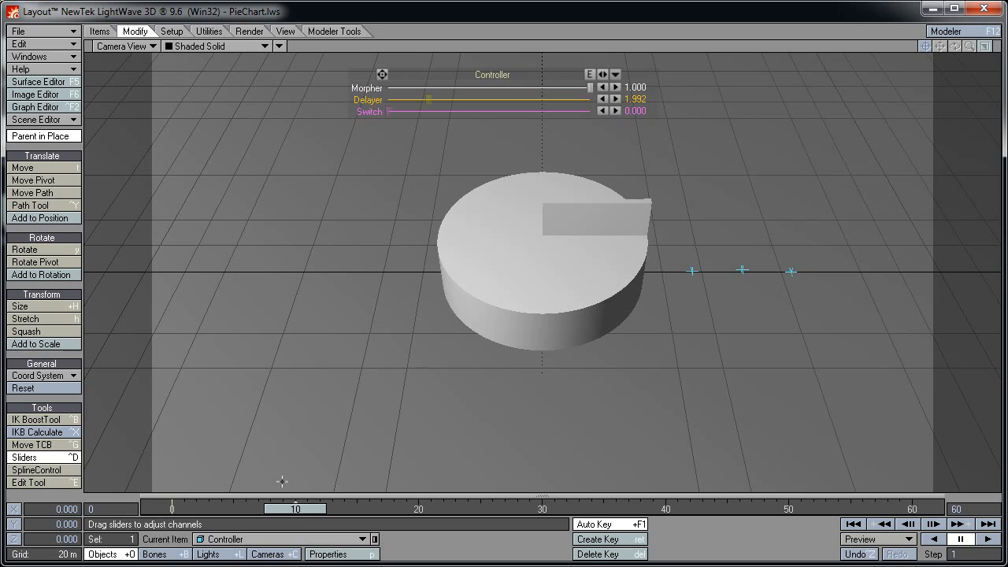
pyautogui.moveTo(298, 509); pyautogui.dragTo(172, 509)
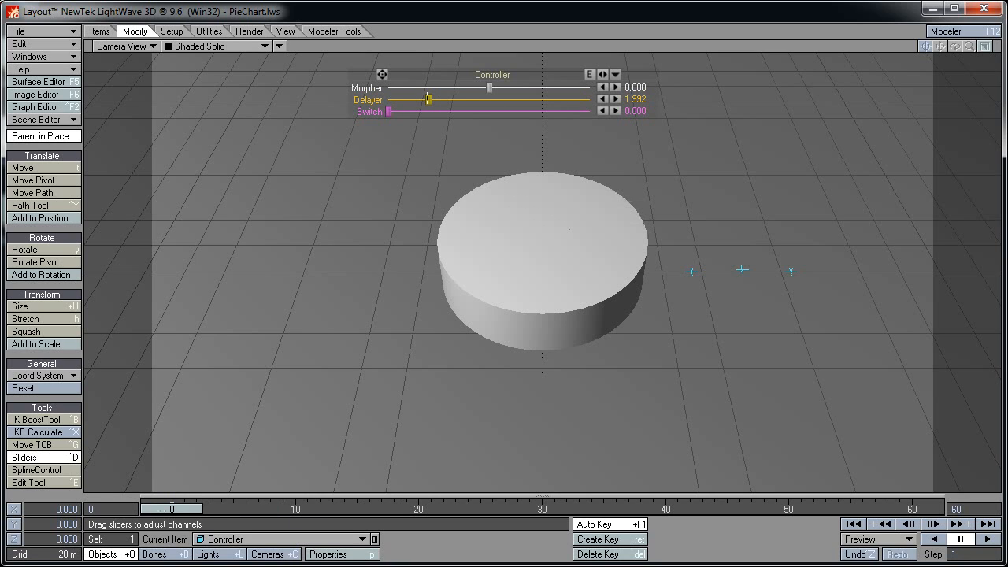
pyautogui.moveTo(427, 98); pyautogui.dragTo(387, 99)
# In the Scene Editor, set Switch, Pie and Delayer to hidden, then close the editor
pyautogui.click(47, 120)
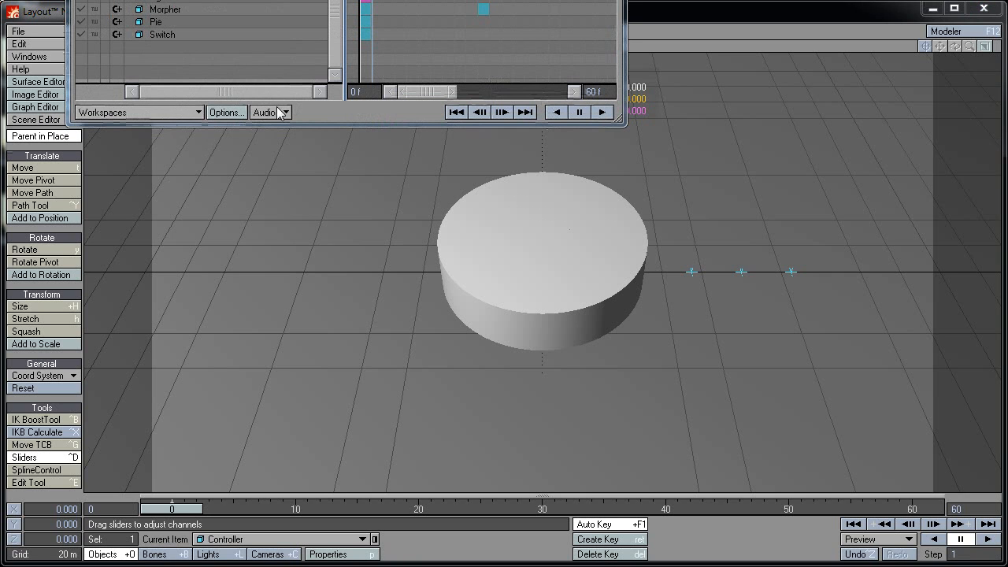
pyautogui.moveTo(260, 1); pyautogui.dragTo(365, 165)
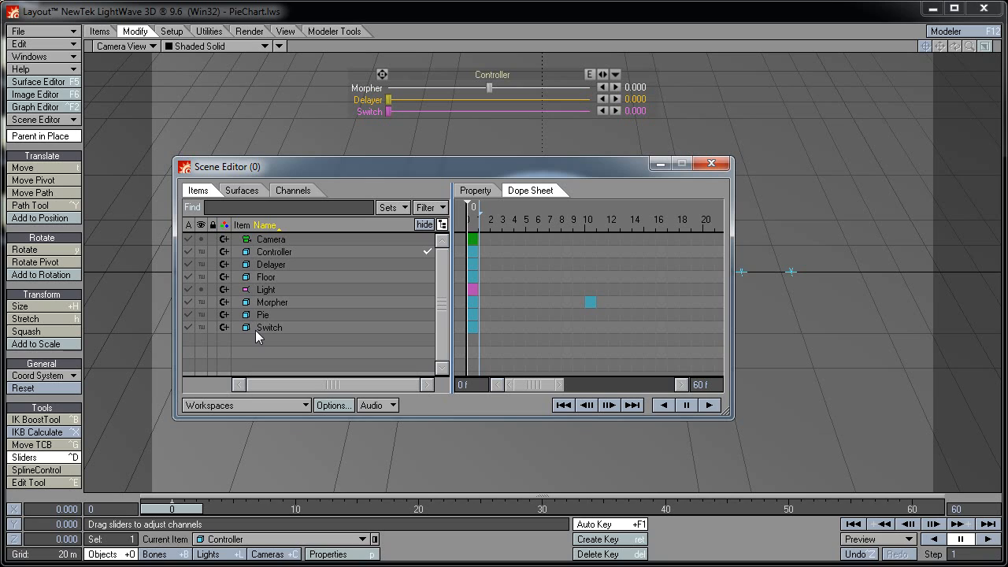
pyautogui.click(203, 329)
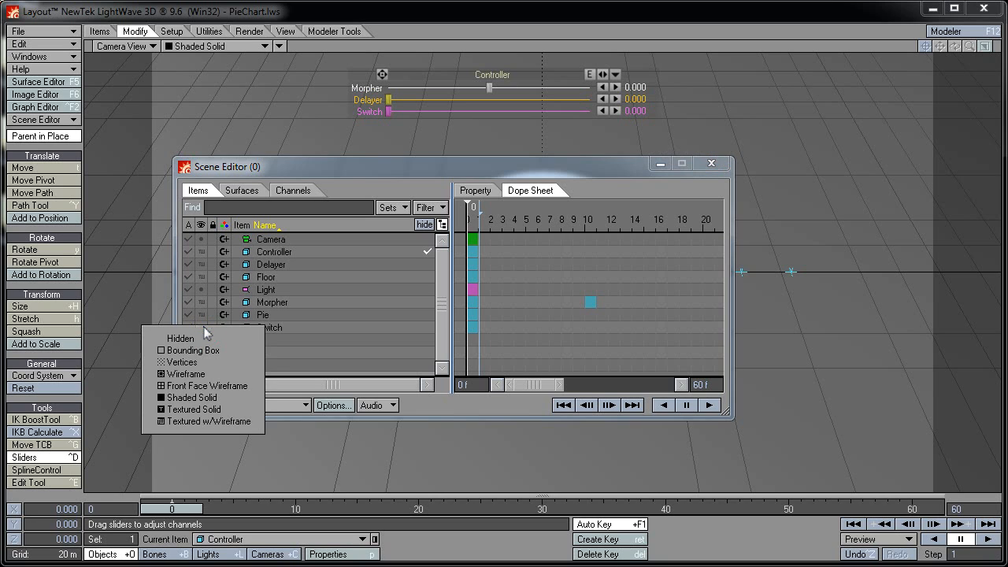
pyautogui.click(190, 336)
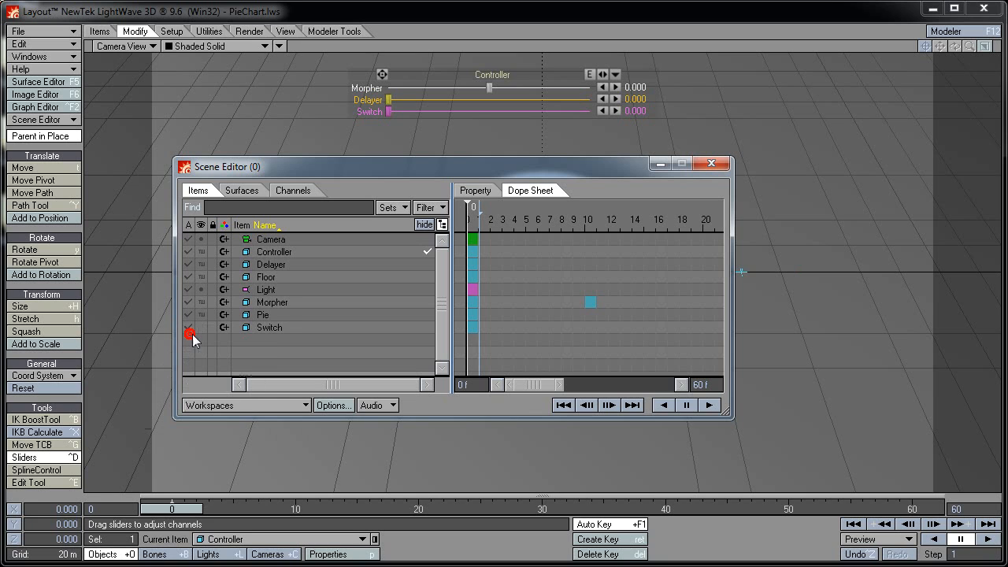
pyautogui.click(203, 315)
pyautogui.click(195, 309)
pyautogui.click(201, 263)
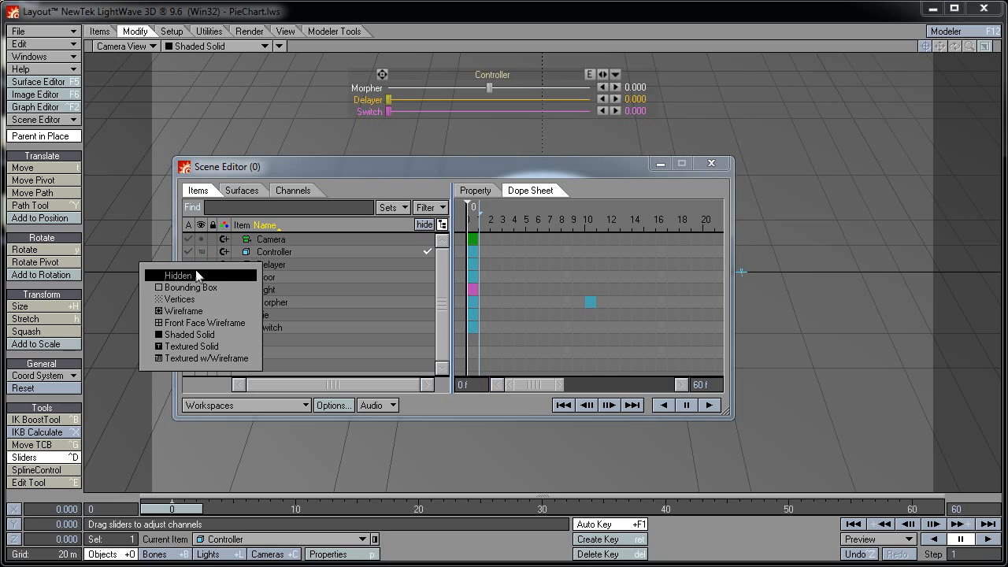
pyautogui.click(199, 274)
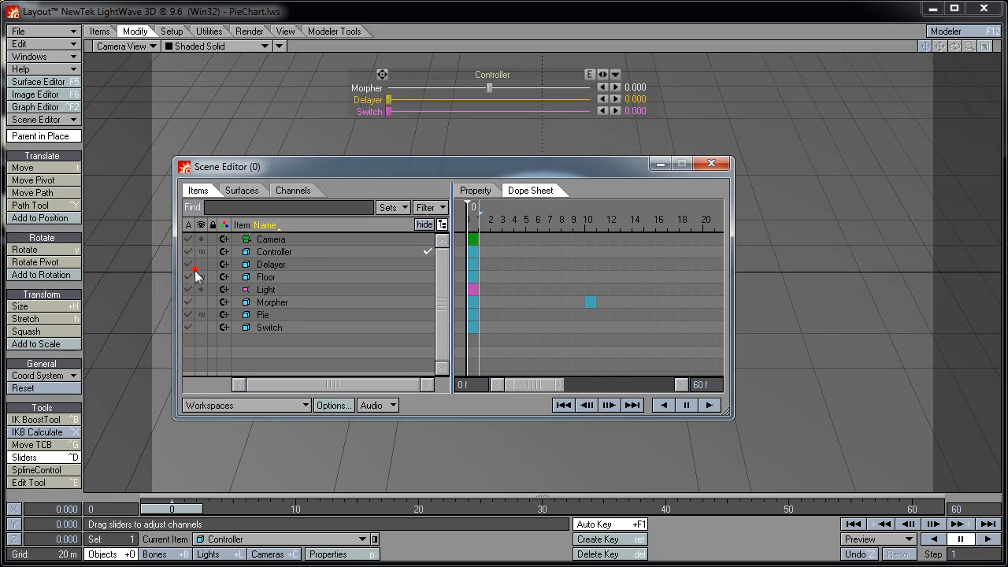
pyautogui.click(711, 165)
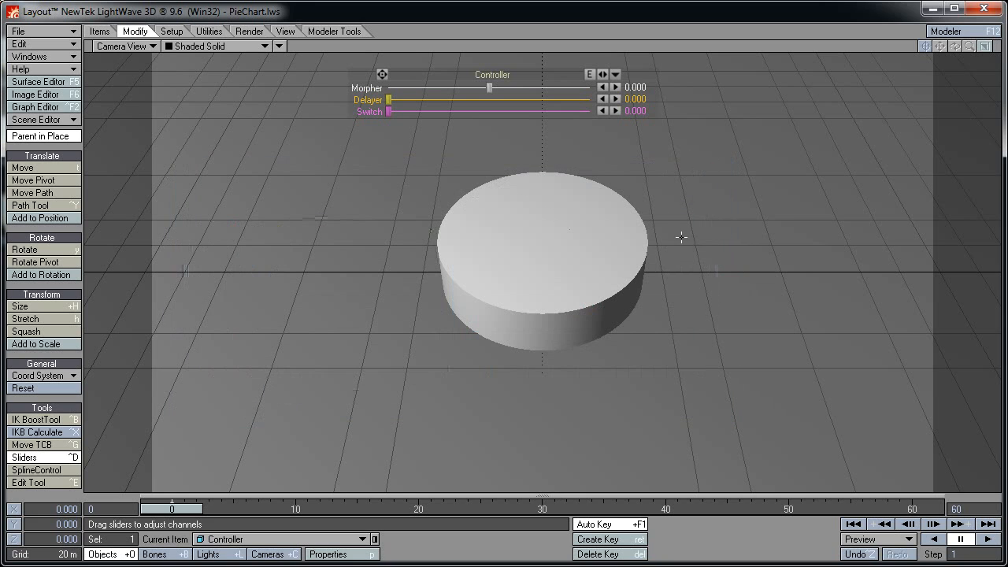